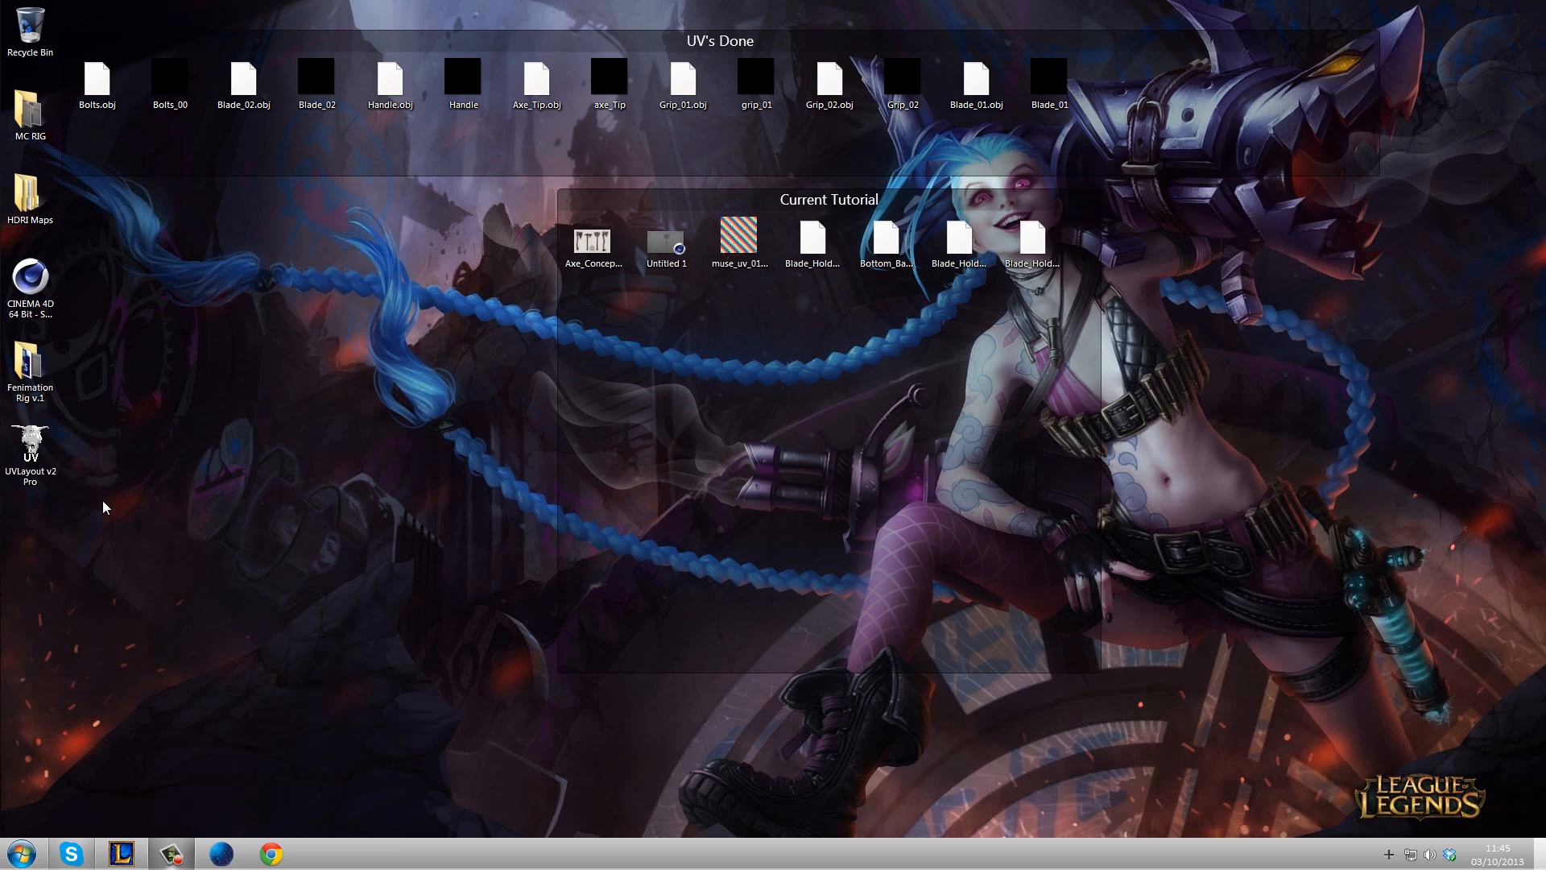
# - Open Blade_Holder.obj from the desktop in UVLayout and load it as a Poly model with New UVs
pyautogui.click(961, 240)
pyautogui.moveTo(961, 240); pyautogui.dragTo(37, 451)
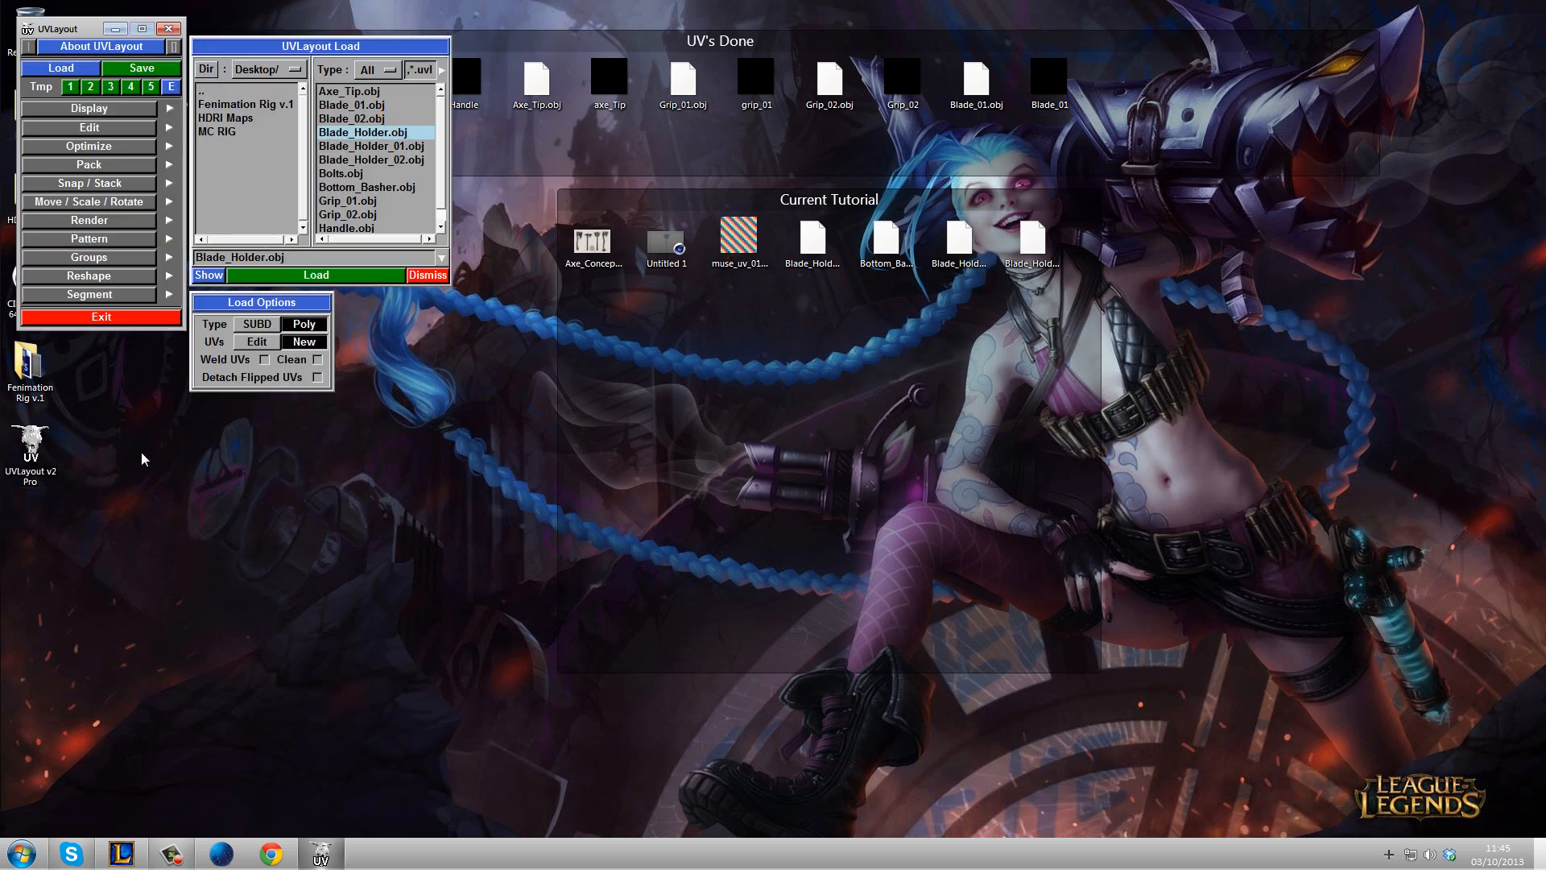
pyautogui.click(330, 275)
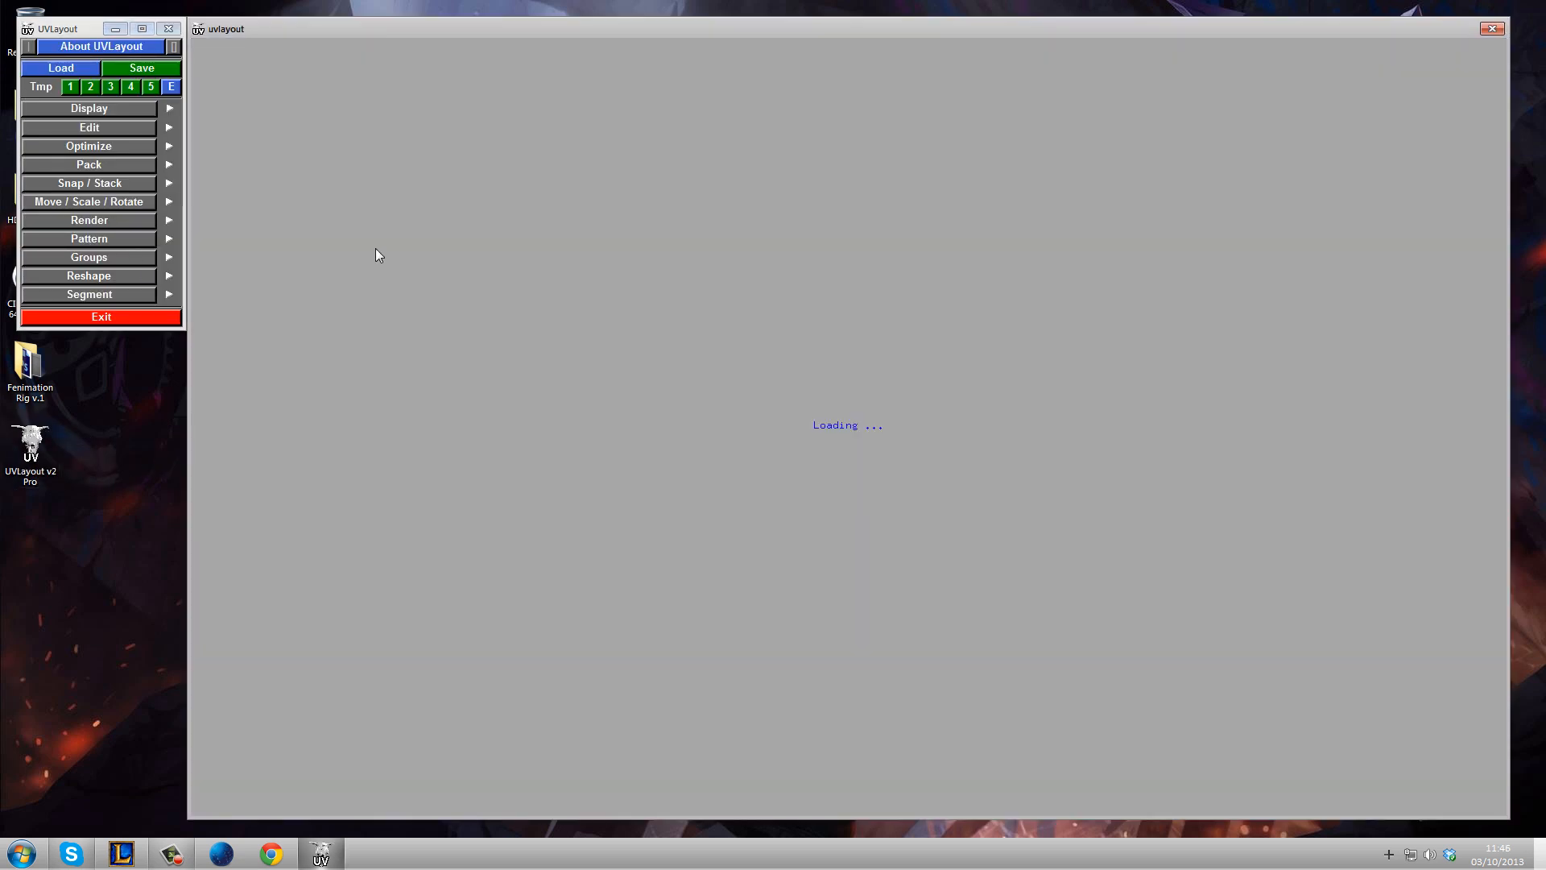
pyautogui.click(175, 48)
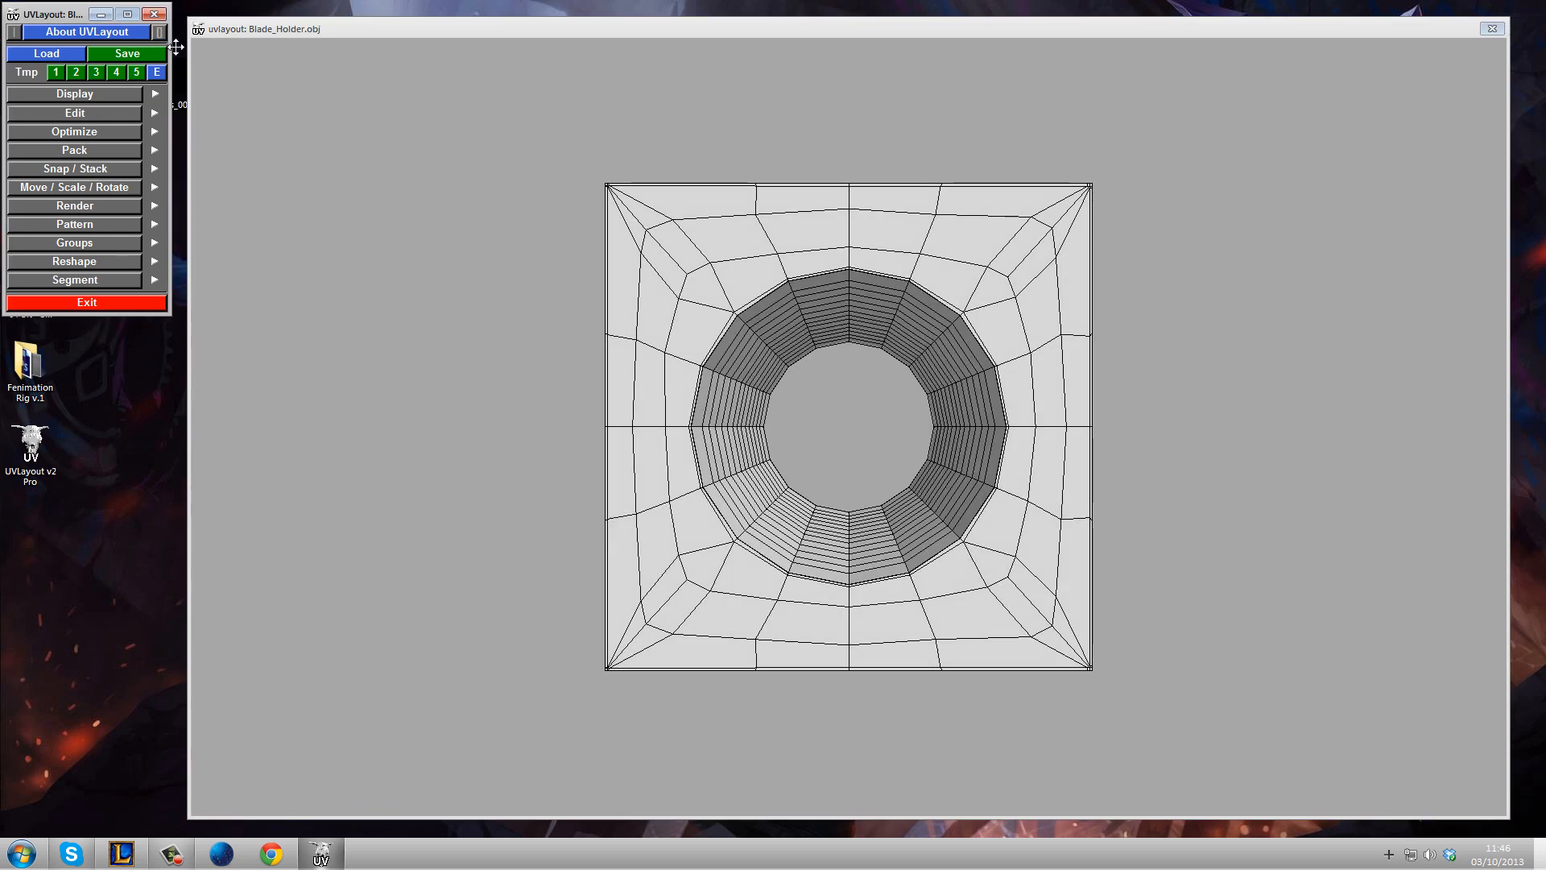
# - Split the workspace into two panes and set the new pane to the UV view with Error colouring
pyautogui.moveTo(499, 211); pyautogui.dragTo(754, 304)
pyautogui.moveTo(753, 304); pyautogui.dragTo(988, 452, button='right')
pyautogui.moveTo(1035, 459); pyautogui.dragTo(1007, 422, button='middle')
pyautogui.moveTo(1007, 422); pyautogui.dragTo(983, 411)
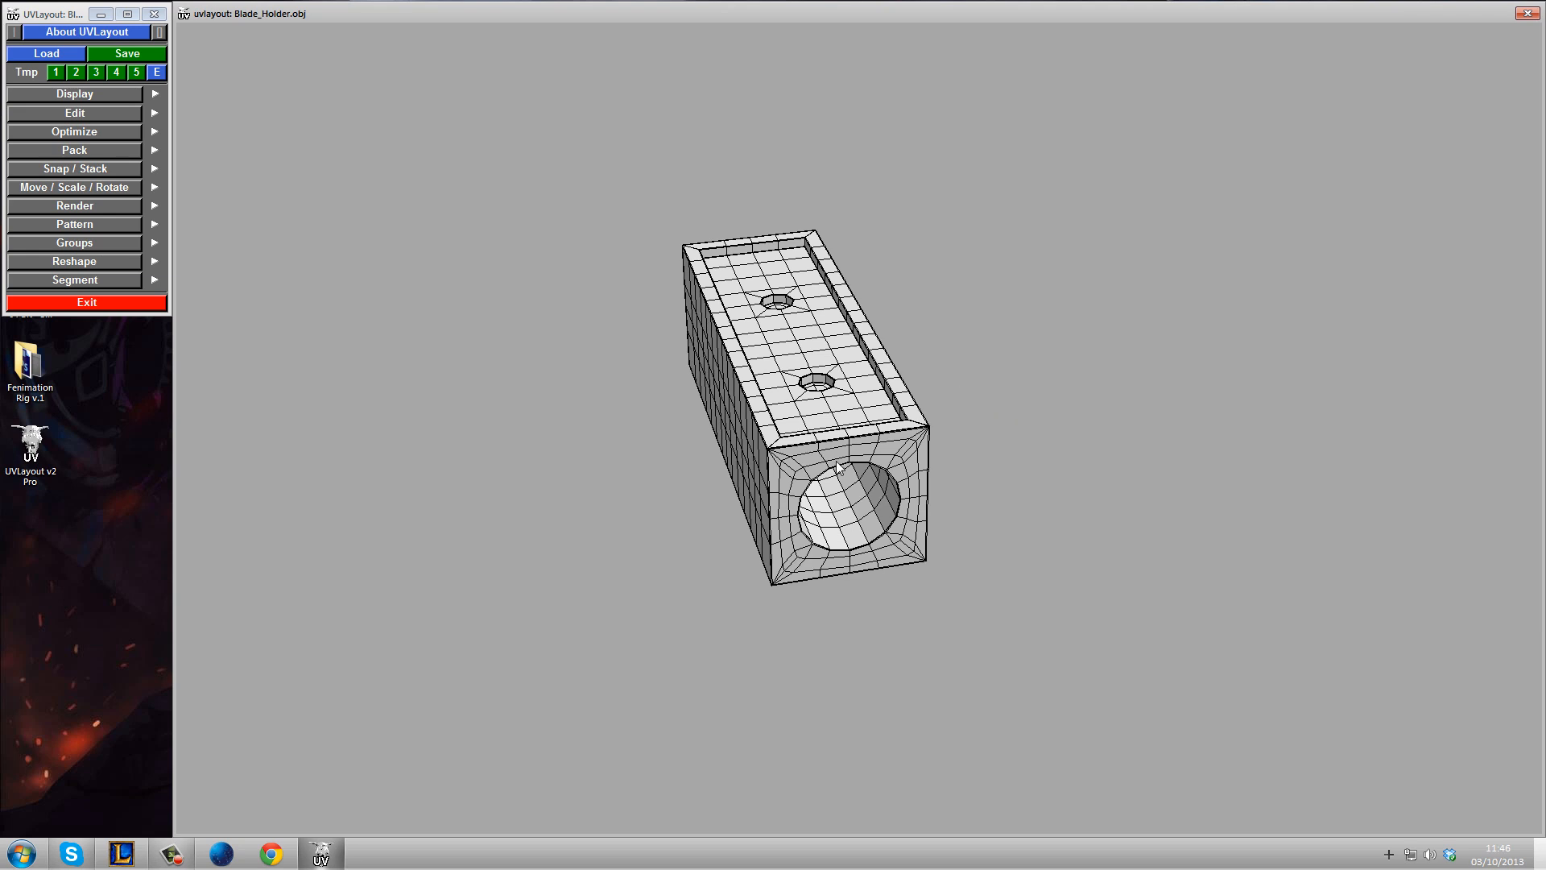
pyautogui.moveTo(913, 528); pyautogui.dragTo(928, 475)
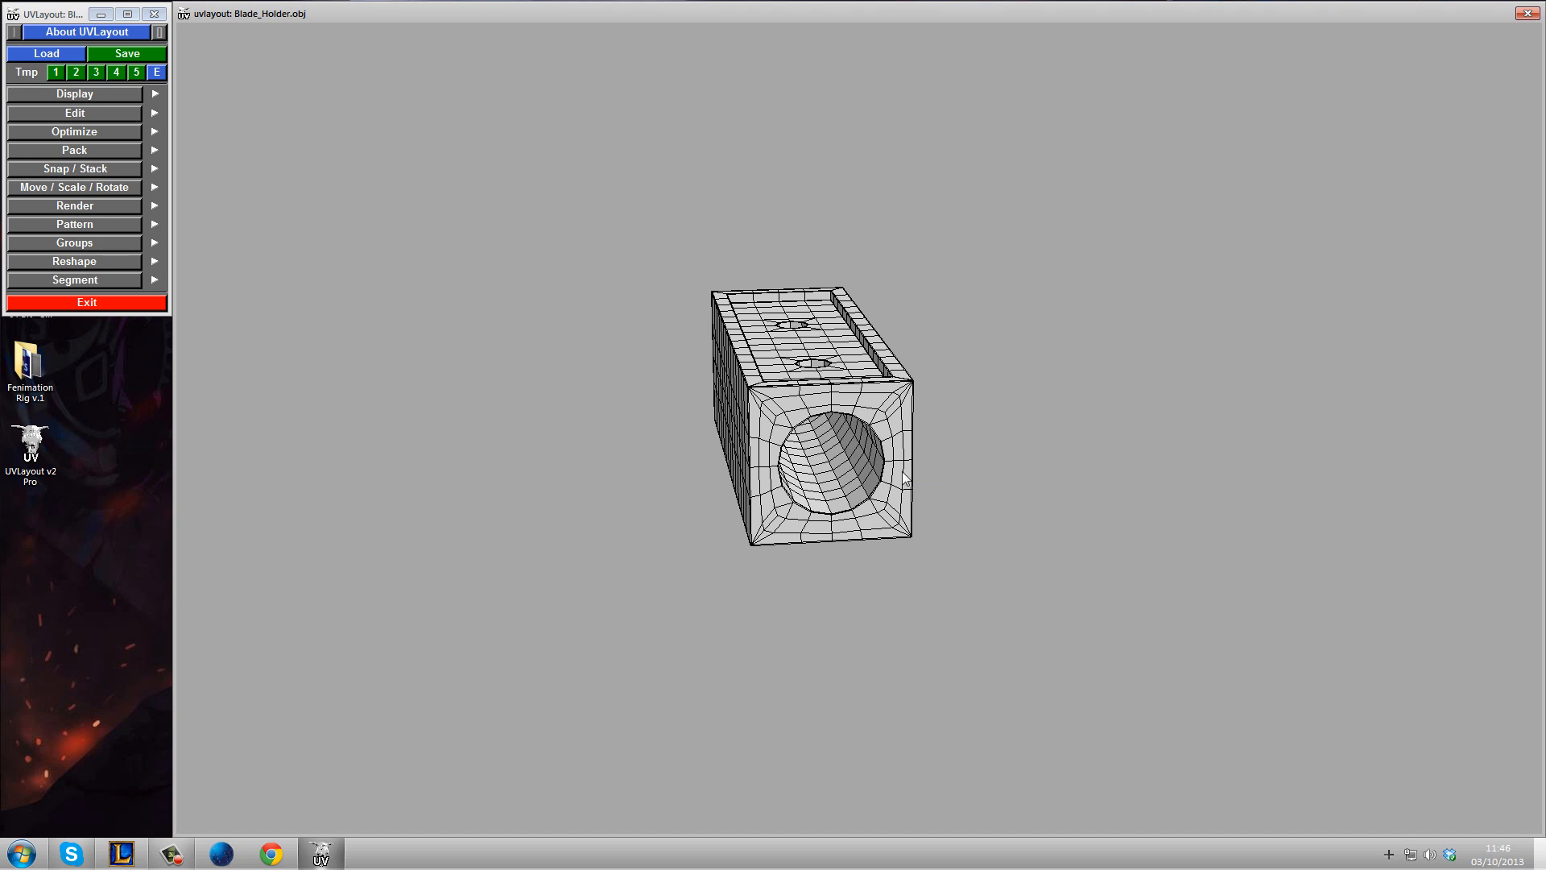
pyautogui.moveTo(871, 466); pyautogui.dragTo(724, 420)
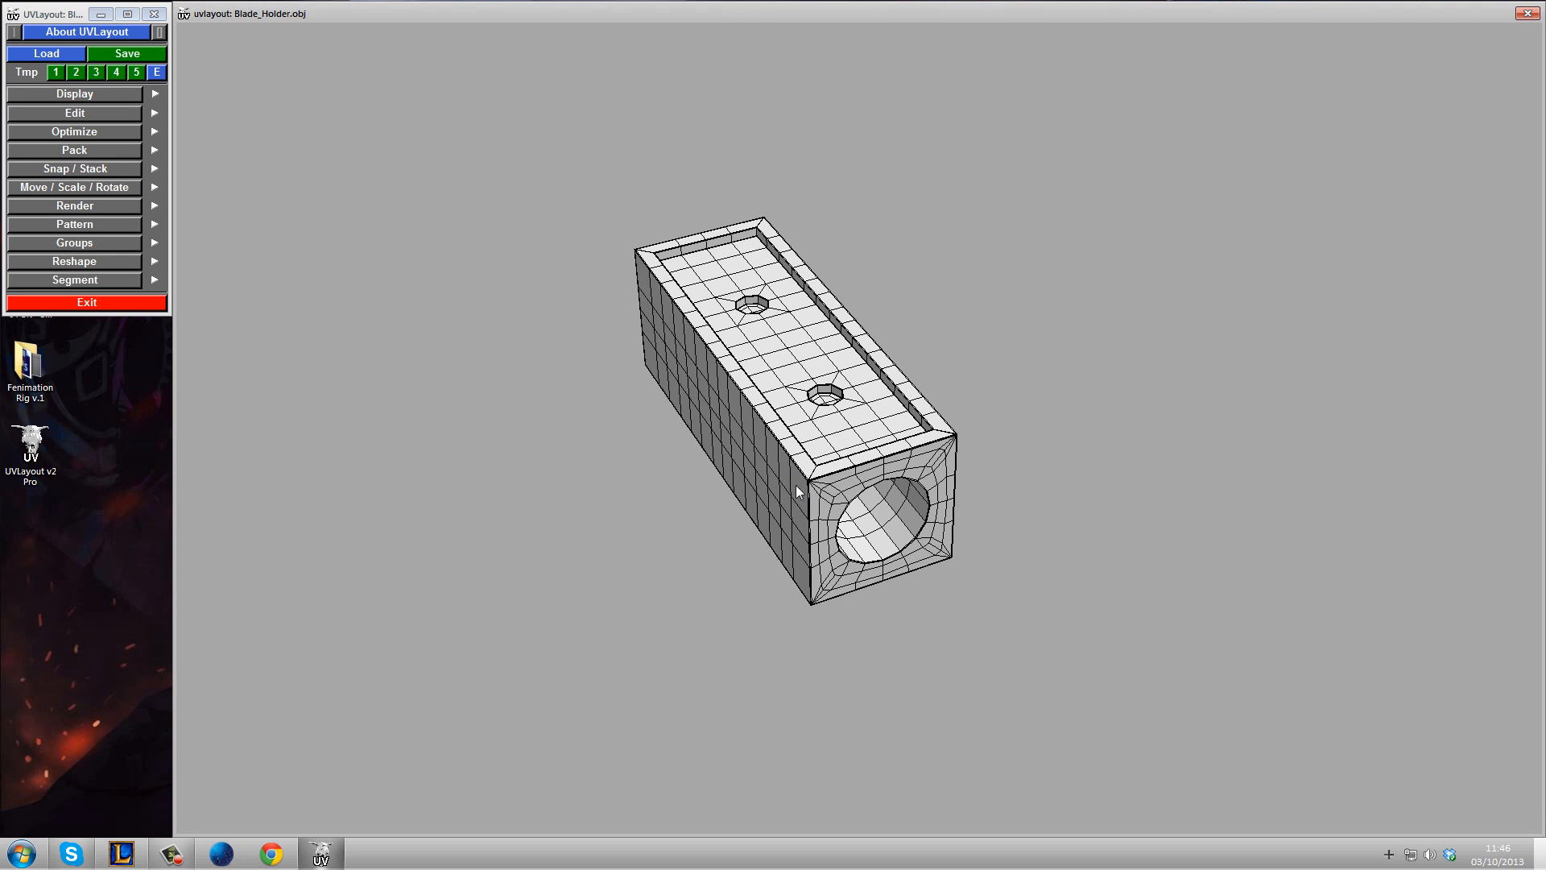
pyautogui.click(64, 93)
pyautogui.click(48, 277)
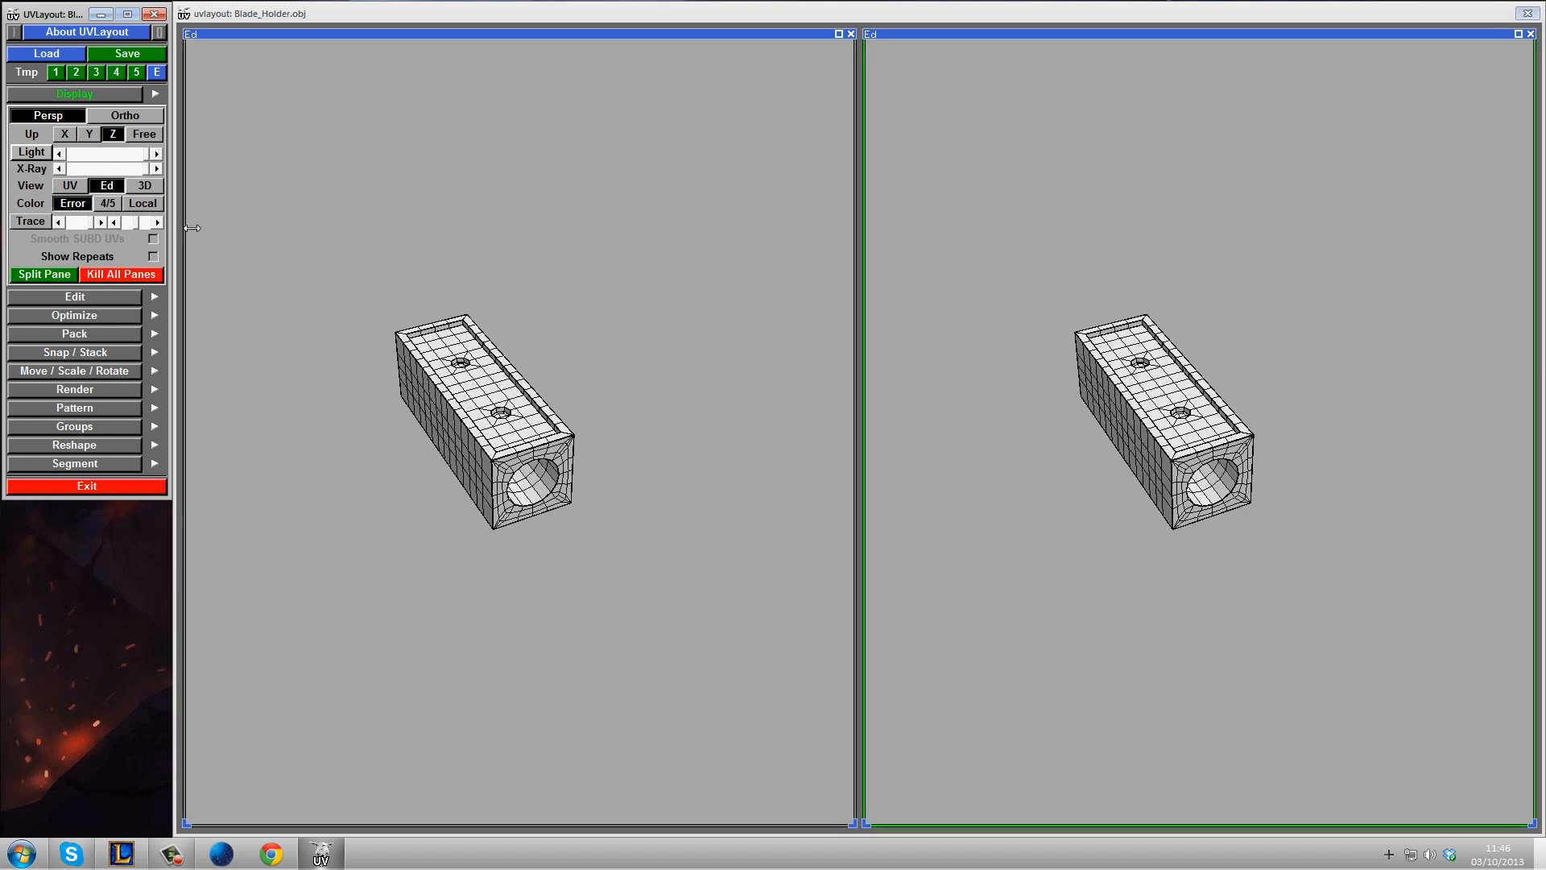
pyautogui.click(112, 205)
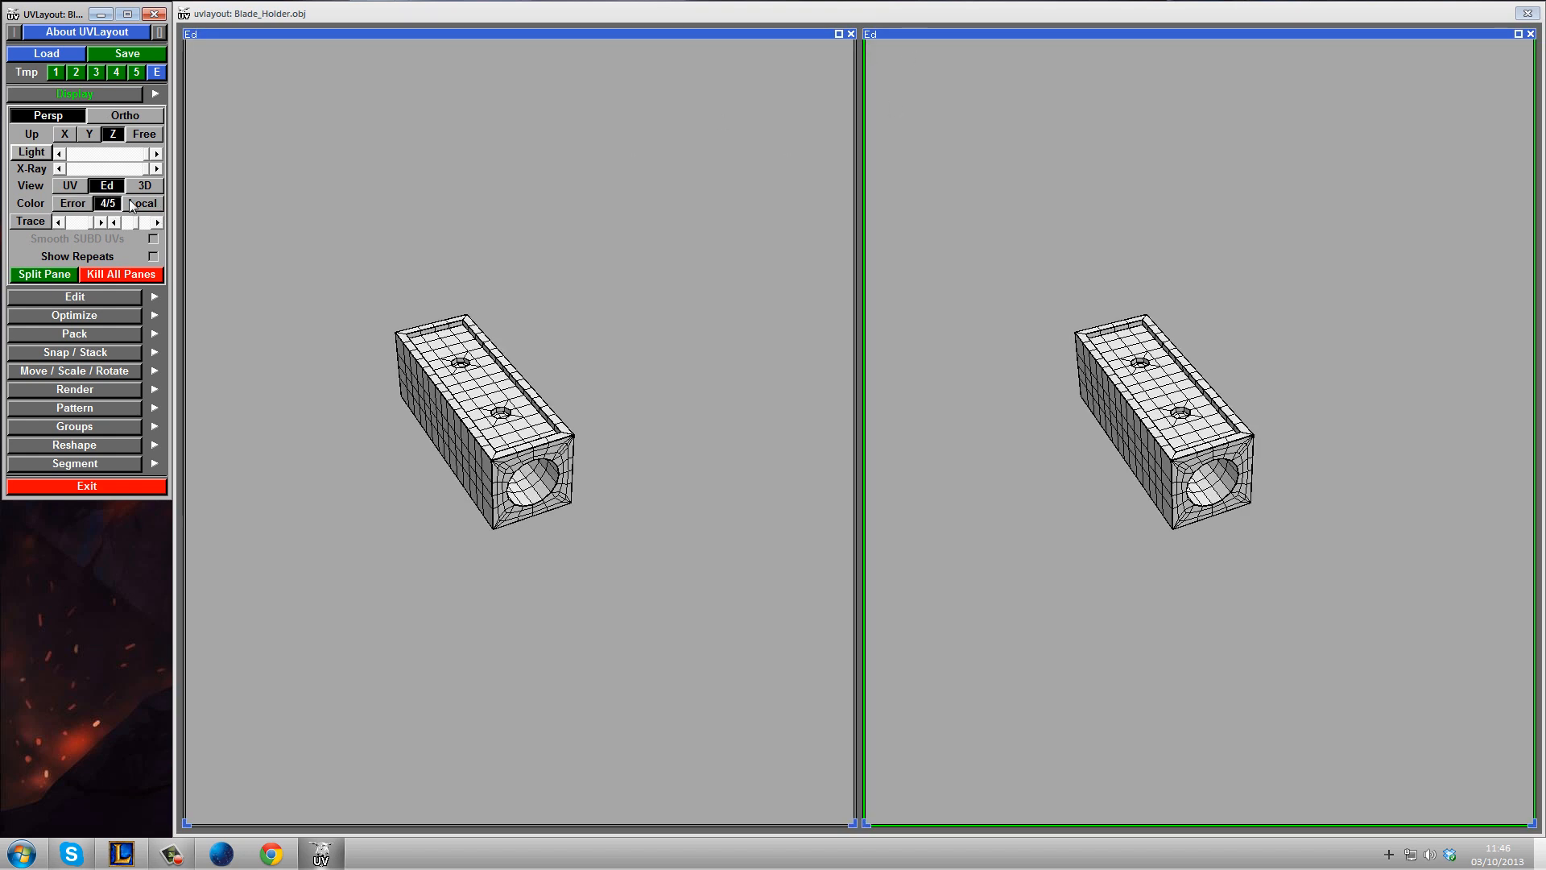
pyautogui.click(74, 205)
pyautogui.click(71, 186)
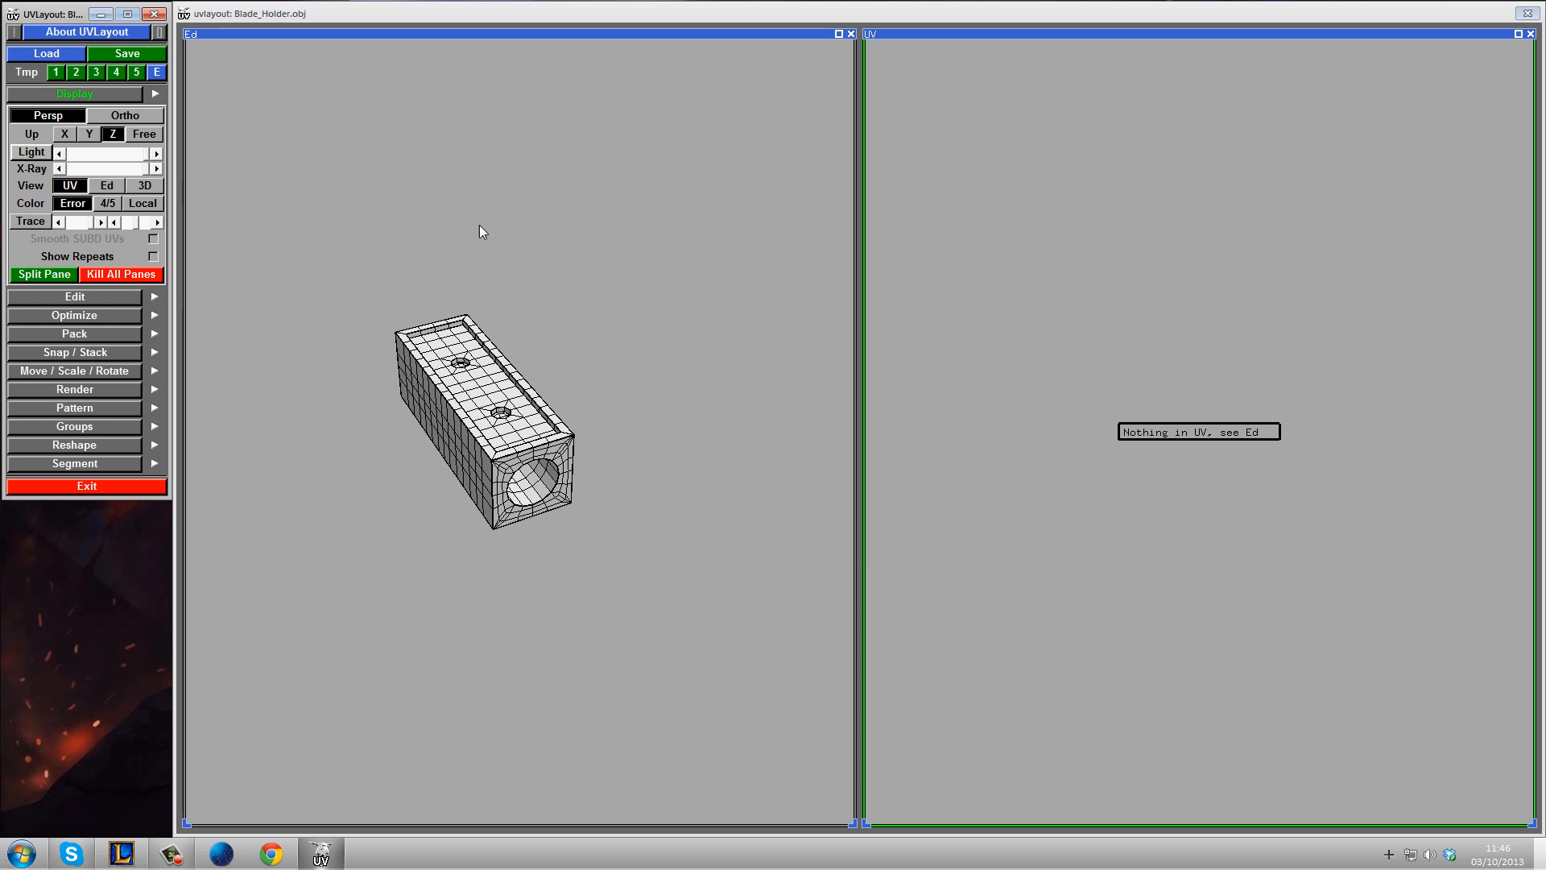
pyautogui.click(441, 419)
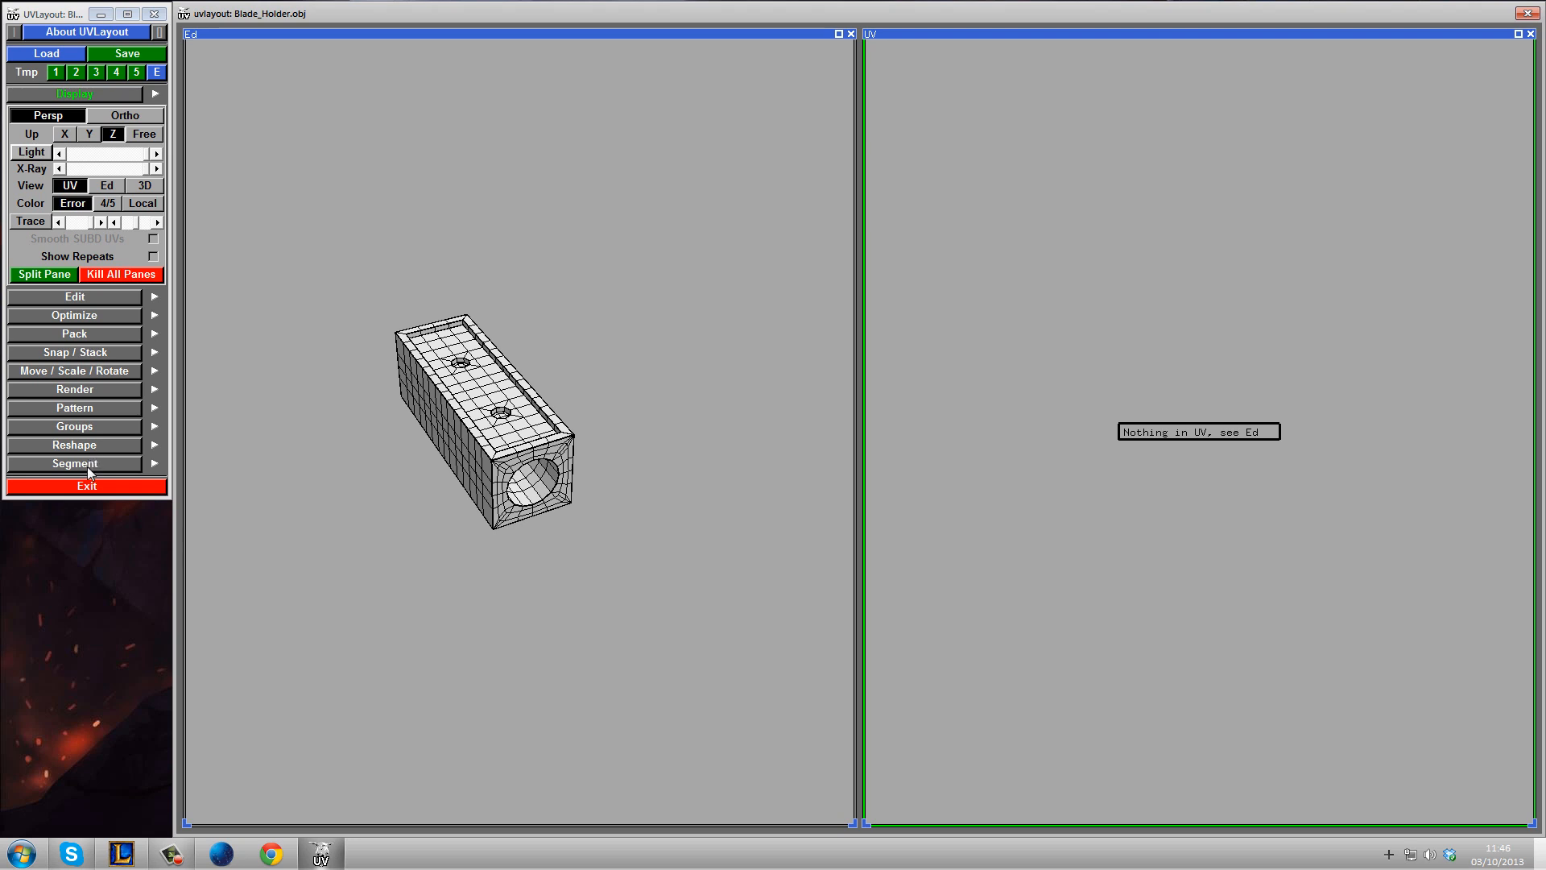
# - Open the Segment options and set Weld to All
pyautogui.click(93, 463)
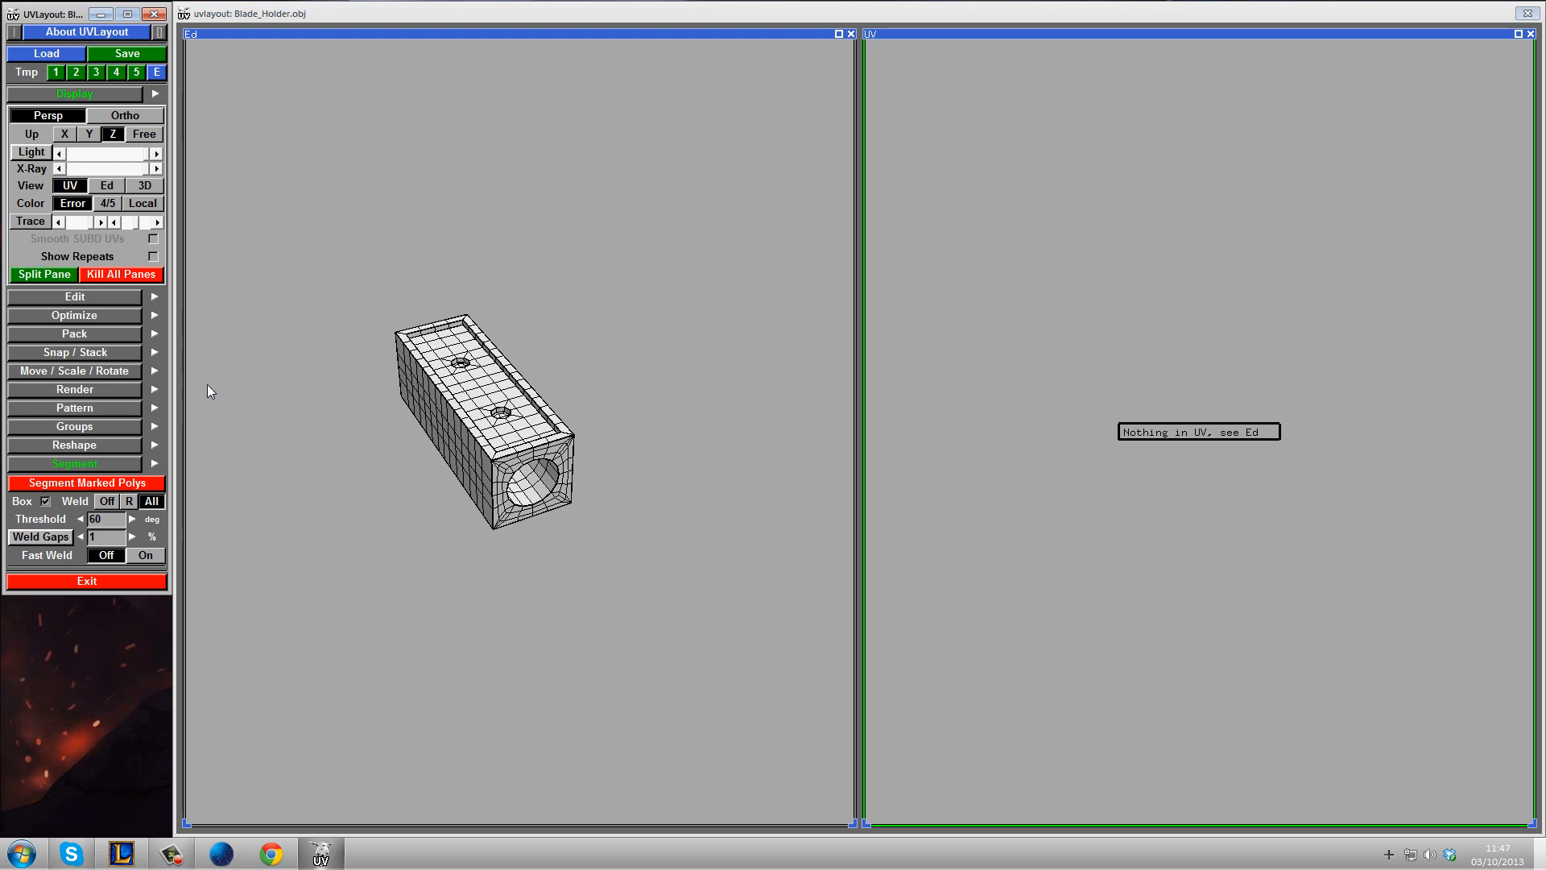
pyautogui.click(108, 501)
pyautogui.click(152, 501)
pyautogui.click(129, 502)
pyautogui.click(152, 501)
# - Examine the blade holder's bevelled corner edges and the rim and walls of its bolt hole up close
pyautogui.scroll(8, 481, 474)
pyautogui.moveTo(481, 473); pyautogui.dragTo(476, 459)
pyautogui.moveTo(399, 369); pyautogui.dragTo(442, 379, button='middle')
pyautogui.scroll(5, 449, 364)
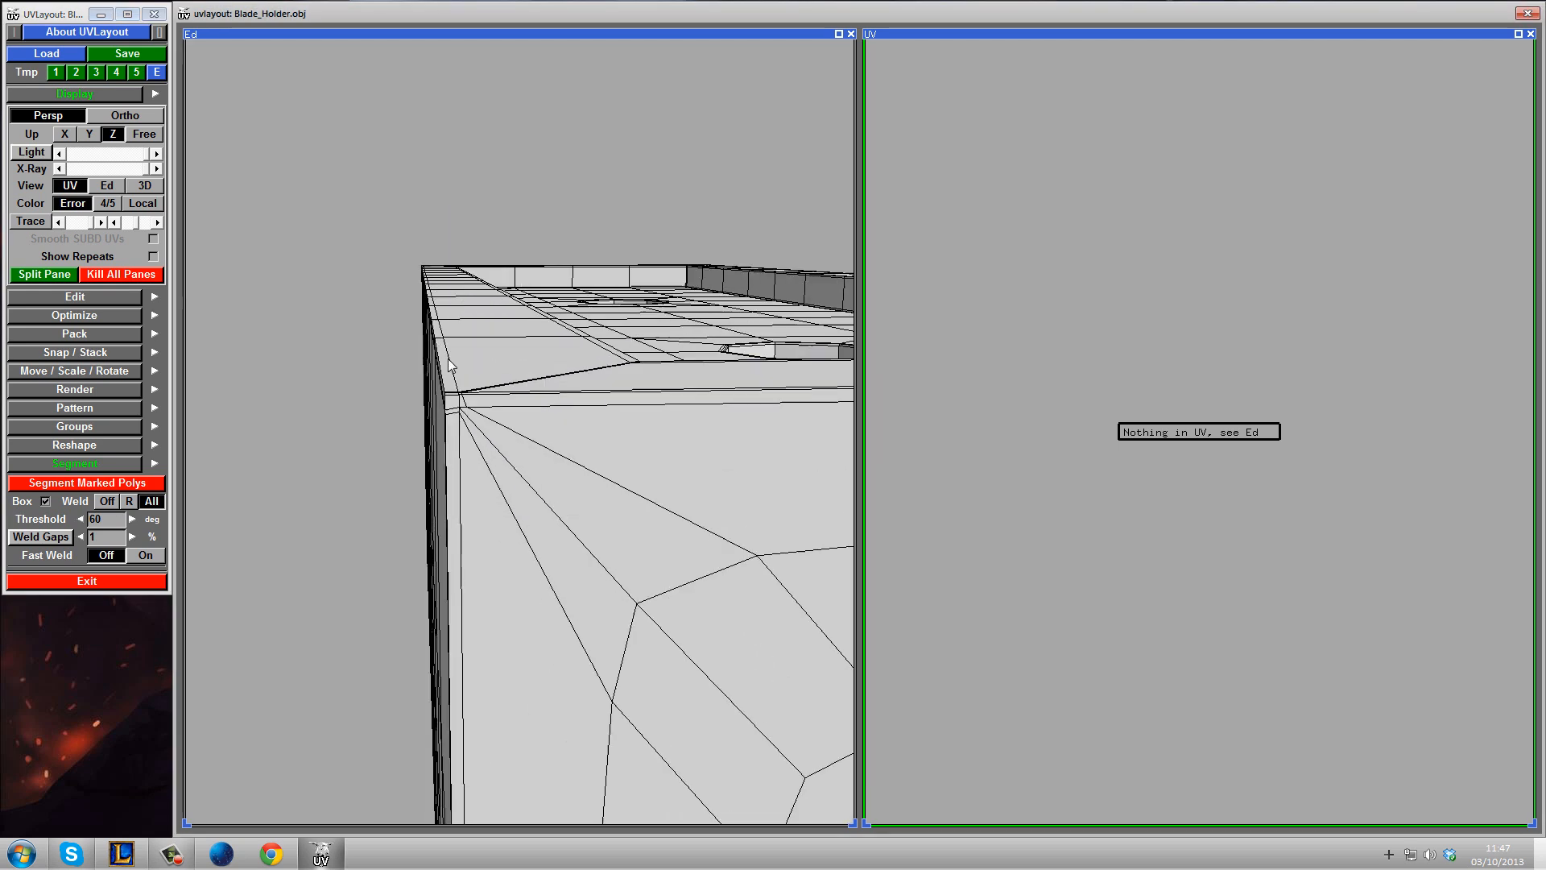
pyautogui.moveTo(449, 365); pyautogui.dragTo(451, 452)
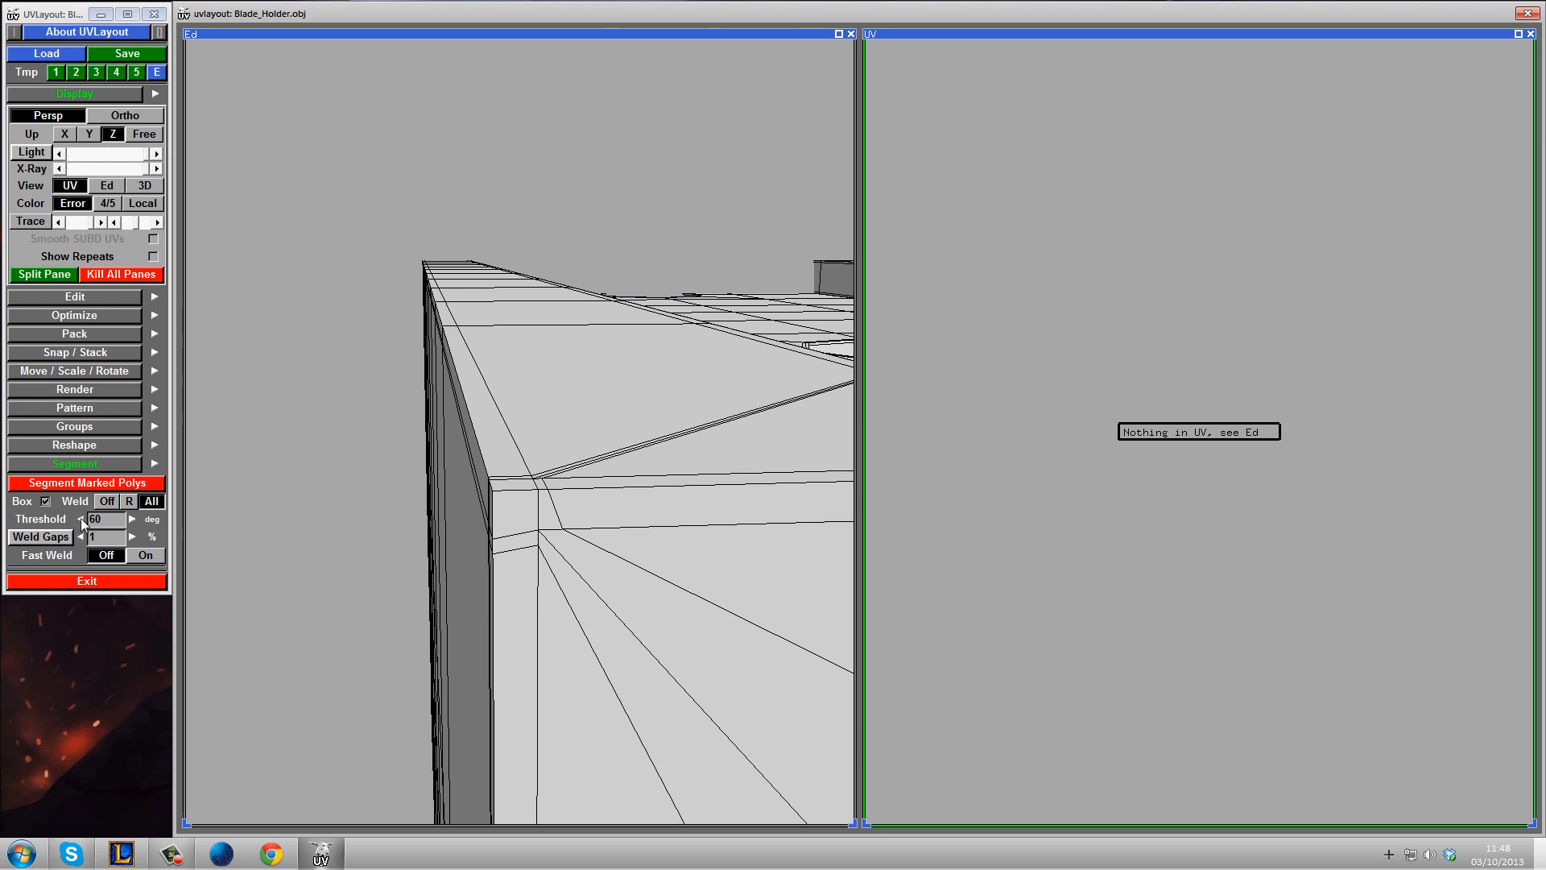
pyautogui.scroll(-3, 493, 495)
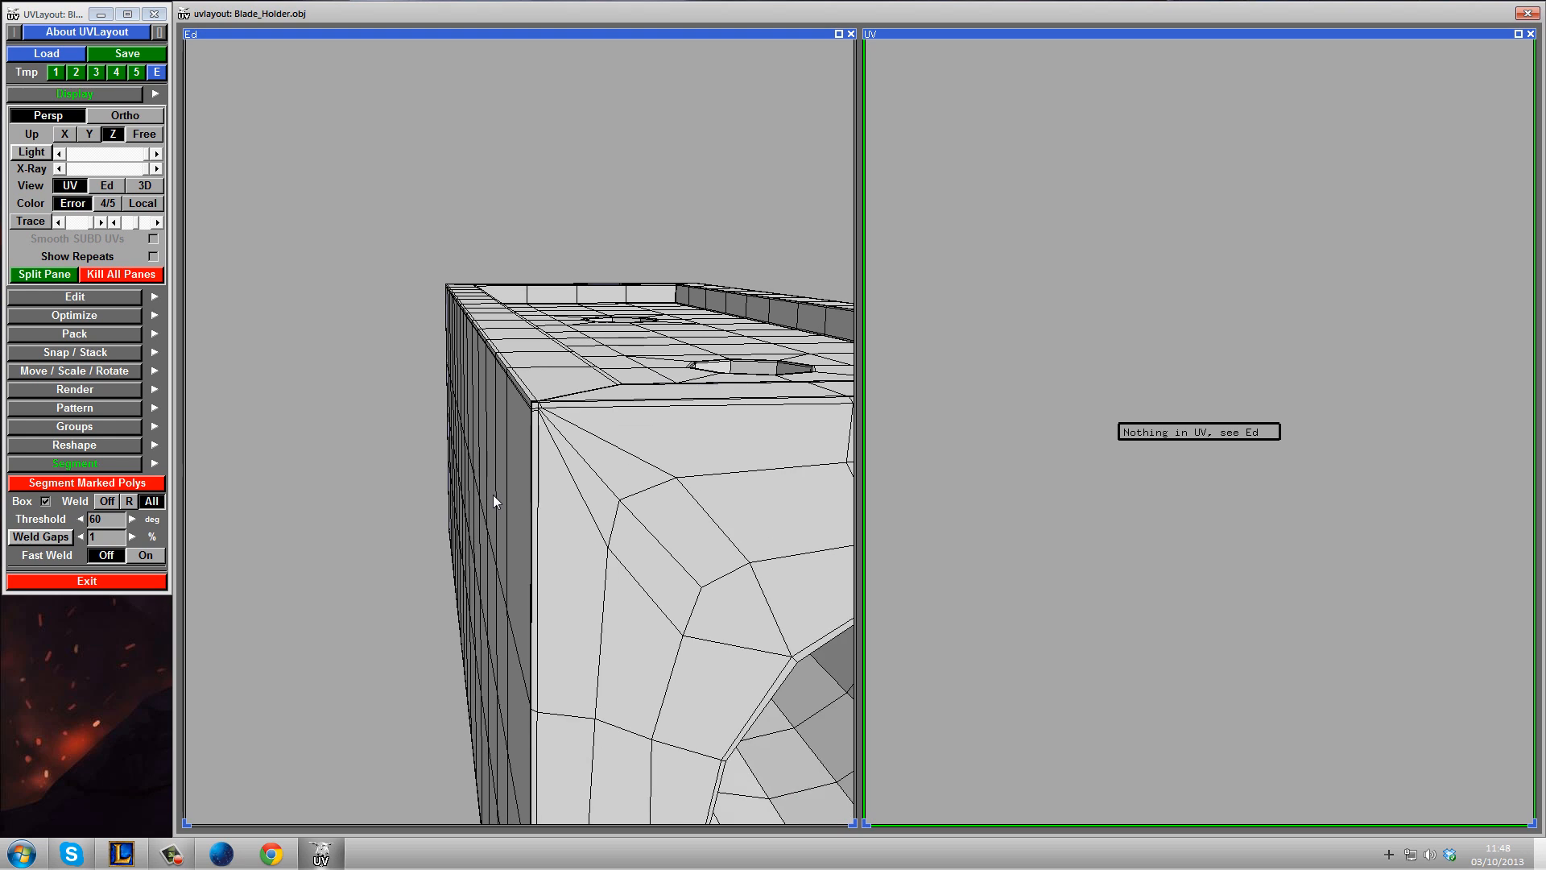
pyautogui.moveTo(504, 491); pyautogui.dragTo(390, 442)
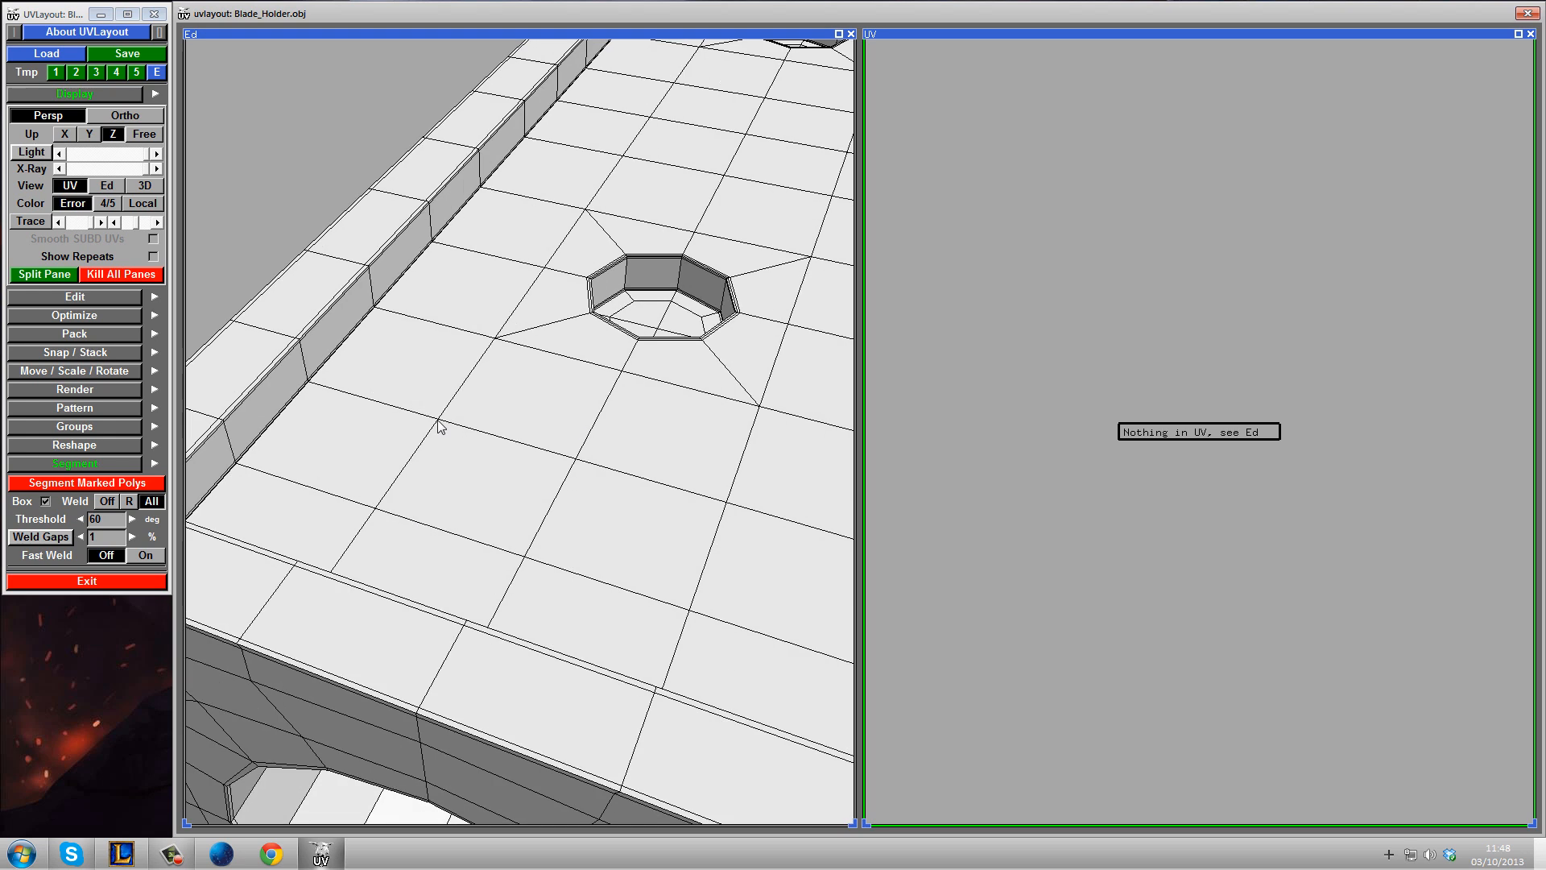
pyautogui.scroll(3, 693, 301)
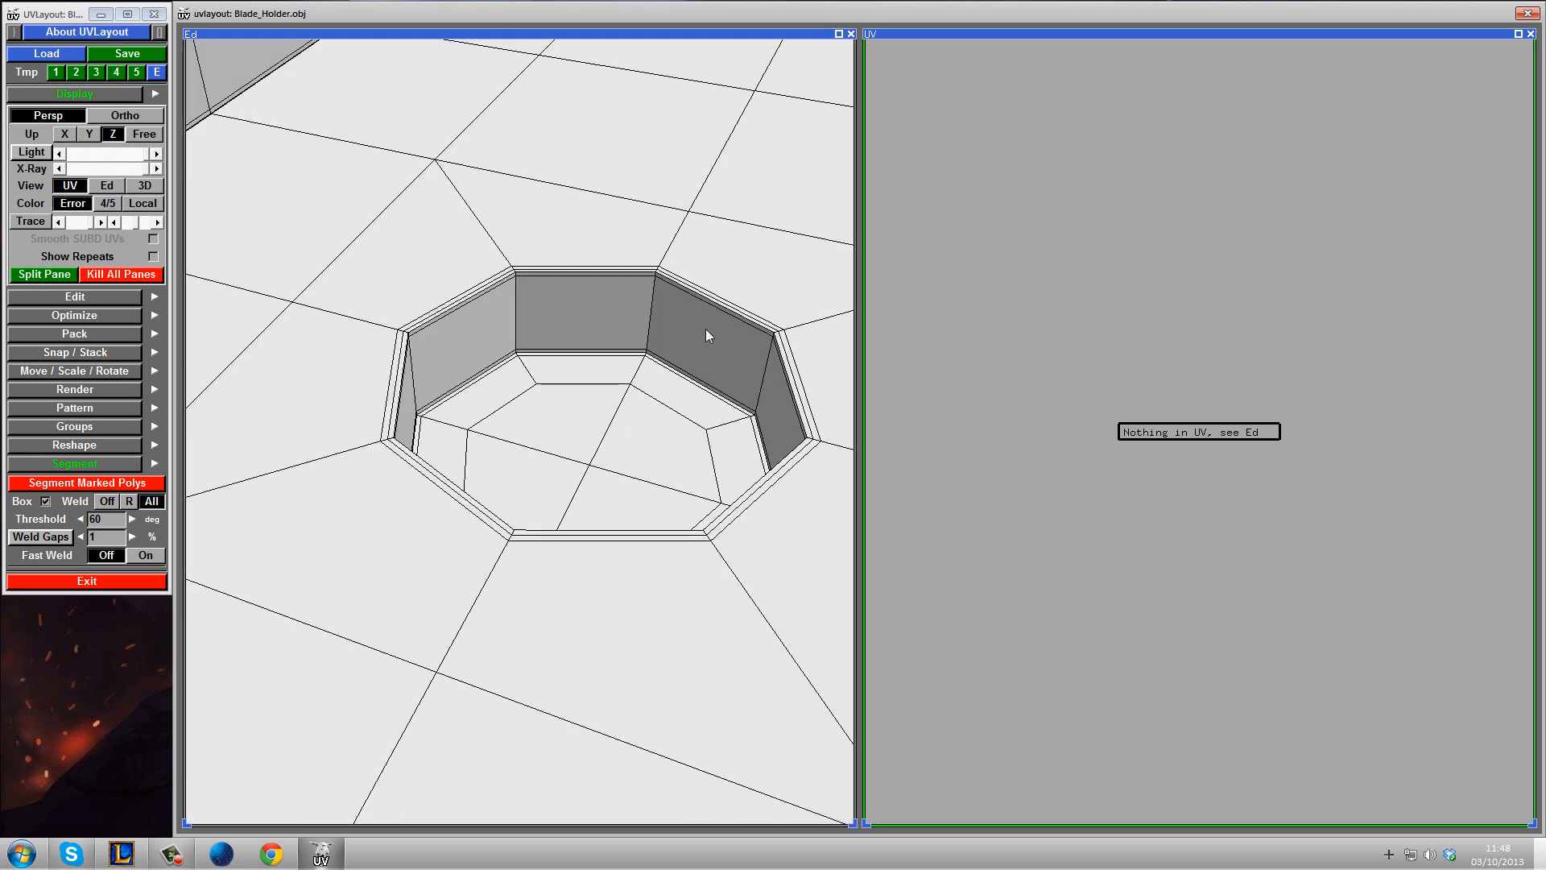
pyautogui.moveTo(703, 350); pyautogui.dragTo(594, 368)
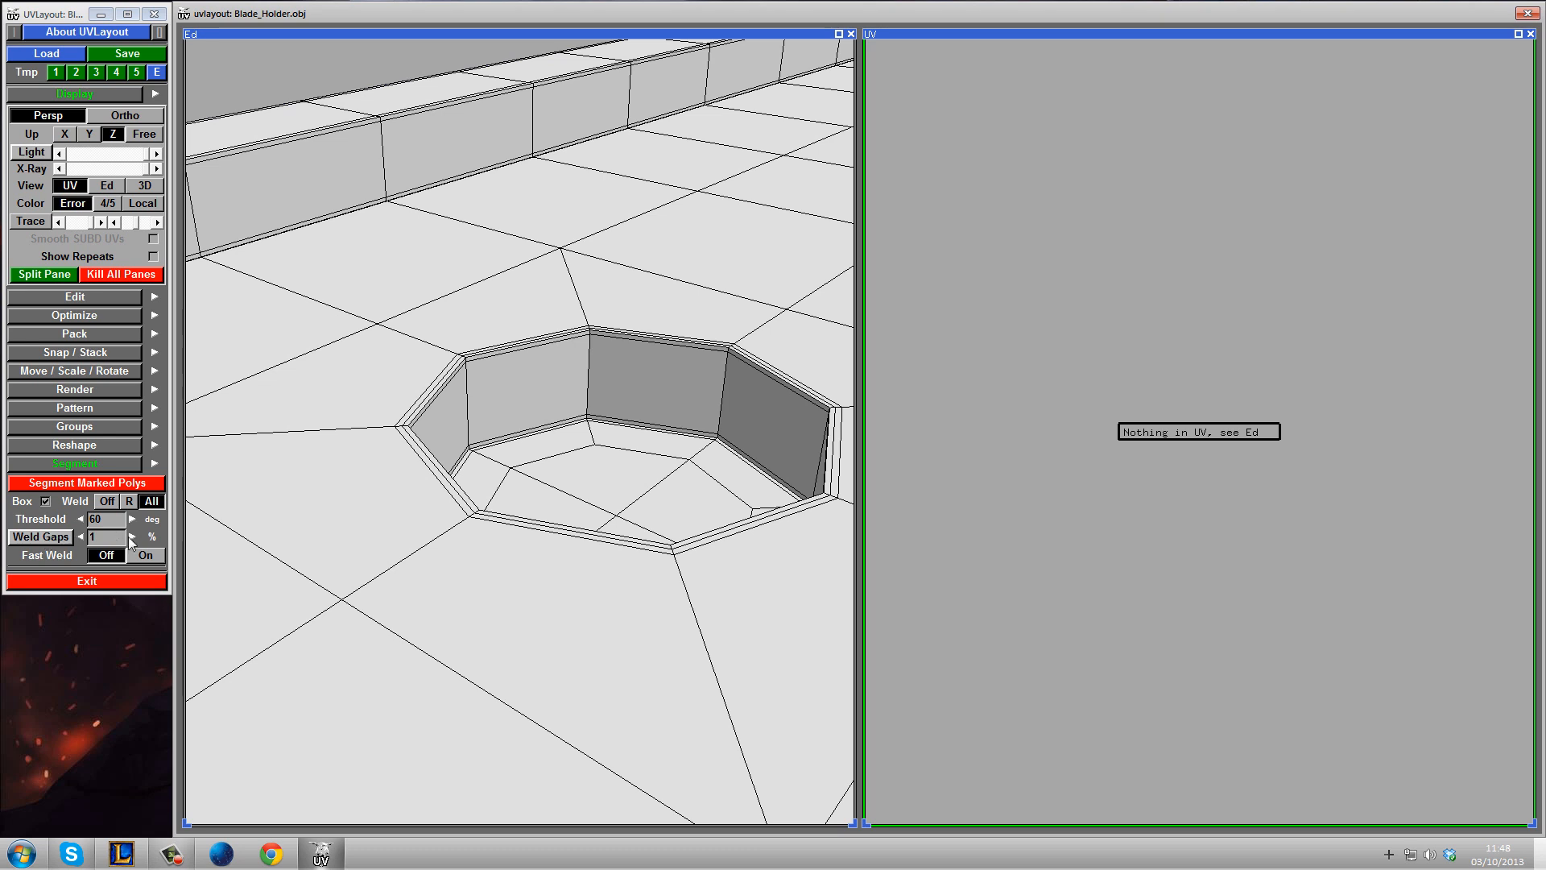
pyautogui.moveTo(374, 404); pyautogui.dragTo(515, 395, button='right')
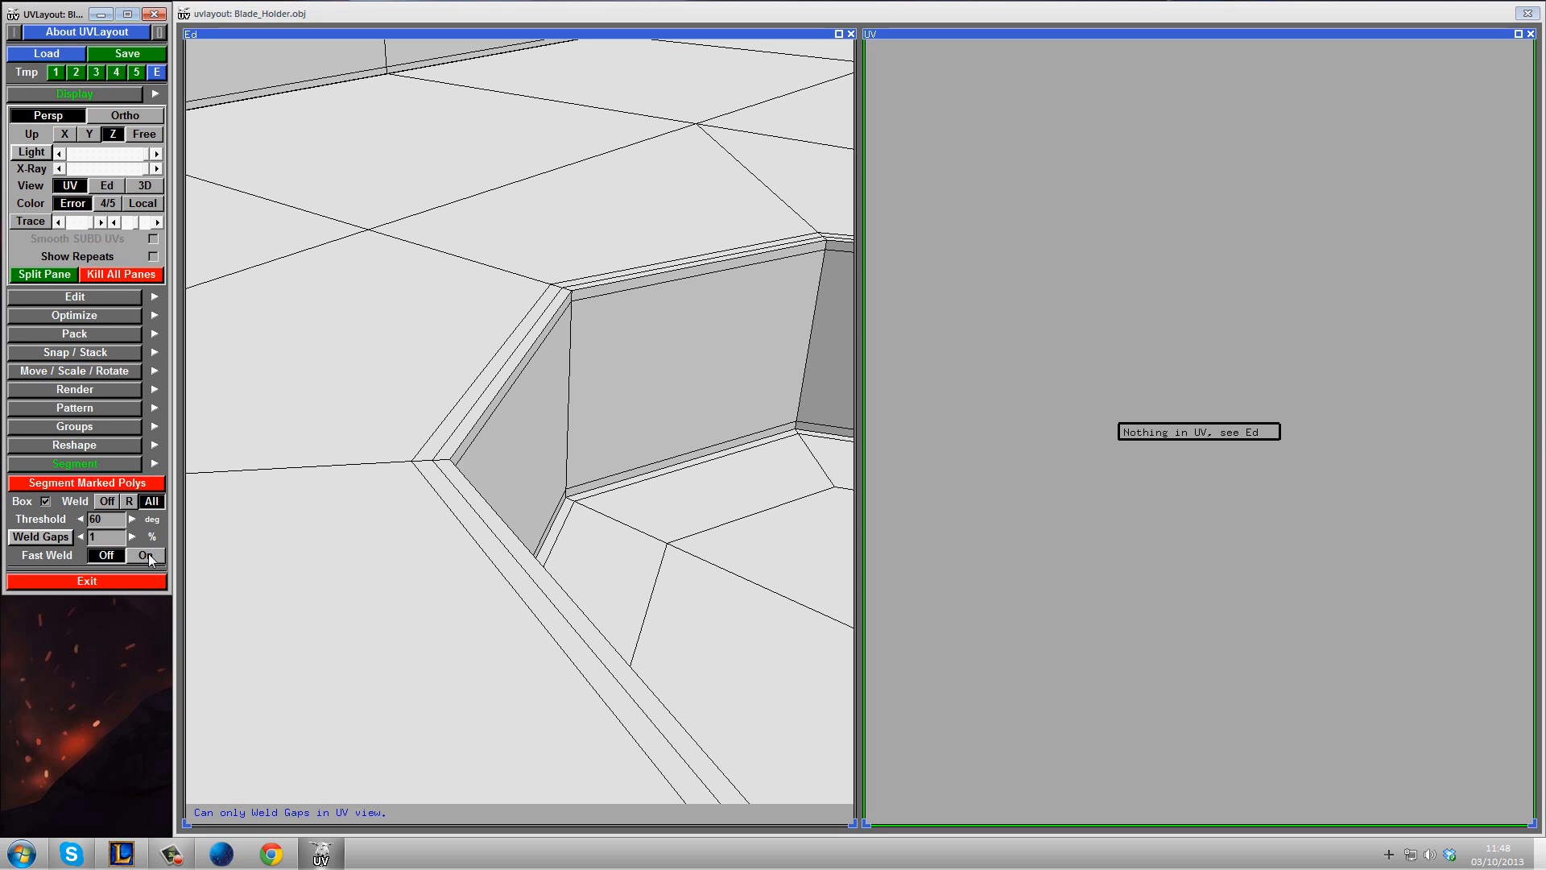
pyautogui.moveTo(663, 592); pyautogui.dragTo(592, 553, button='right')
pyautogui.moveTo(592, 553); pyautogui.dragTo(528, 452)
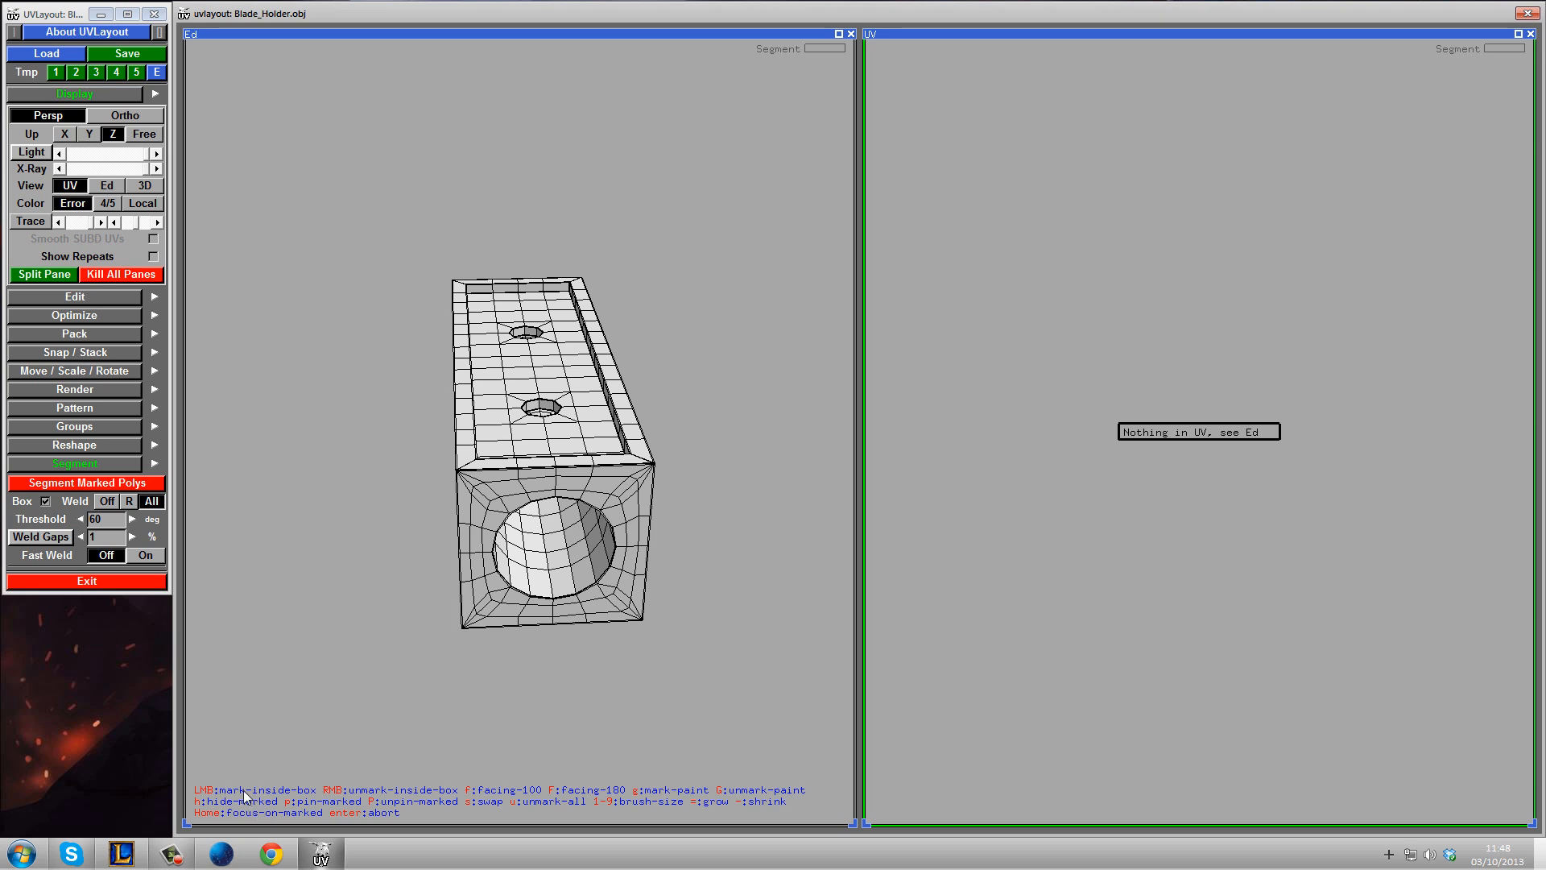
# - Mark all polygons of the blade holder for segmenting
pyautogui.moveTo(311, 186); pyautogui.dragTo(721, 691)
pyautogui.moveTo(324, 184); pyautogui.dragTo(778, 705, button='right')
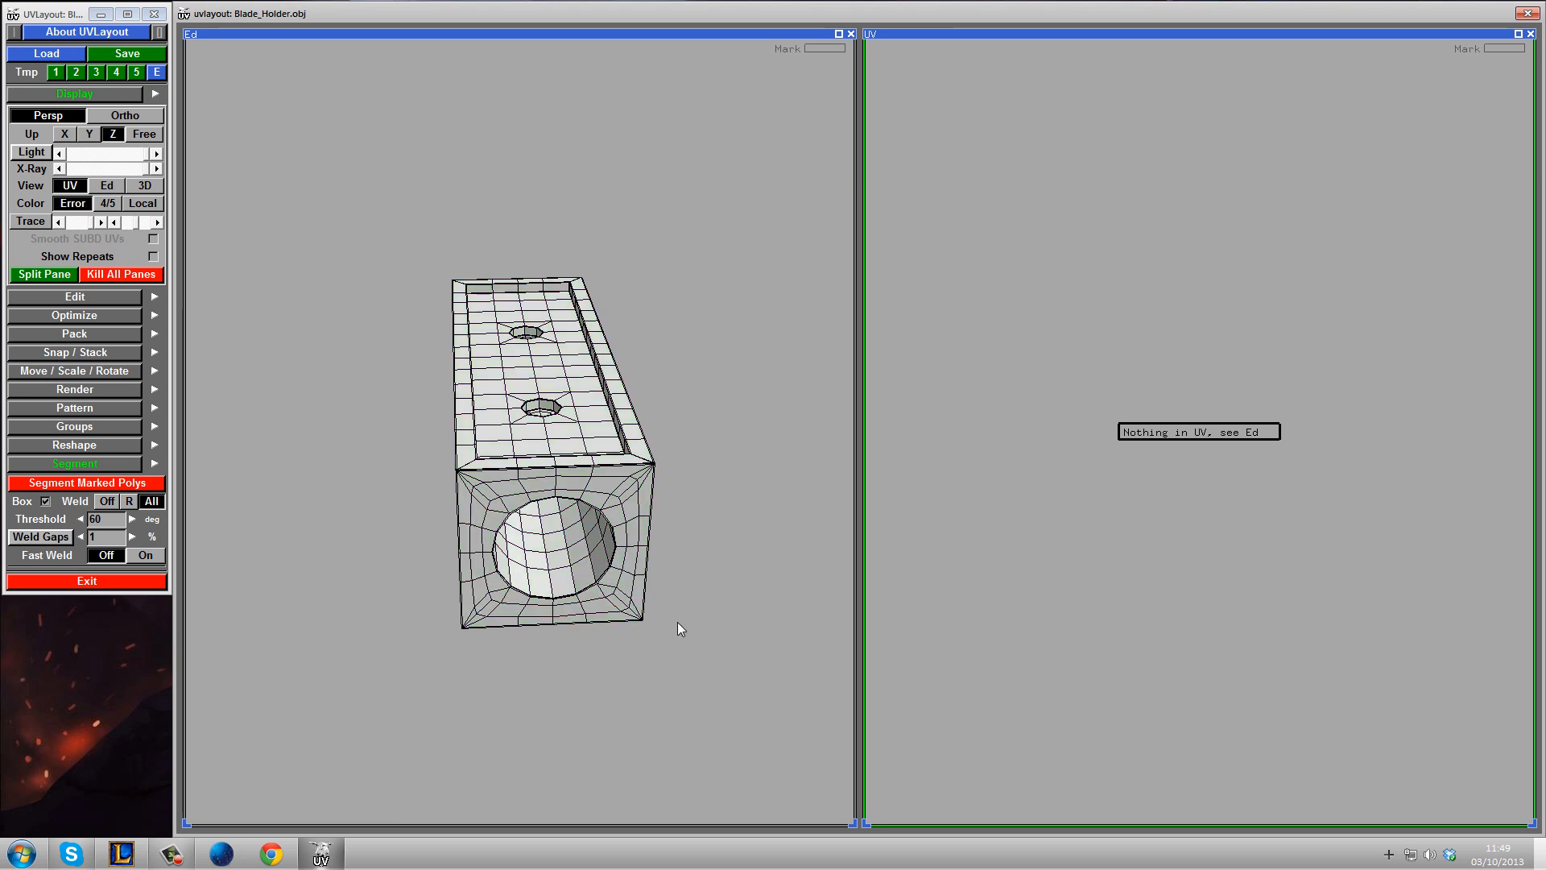
pyautogui.press('g')
pyautogui.moveTo(326, 194); pyautogui.dragTo(748, 715)
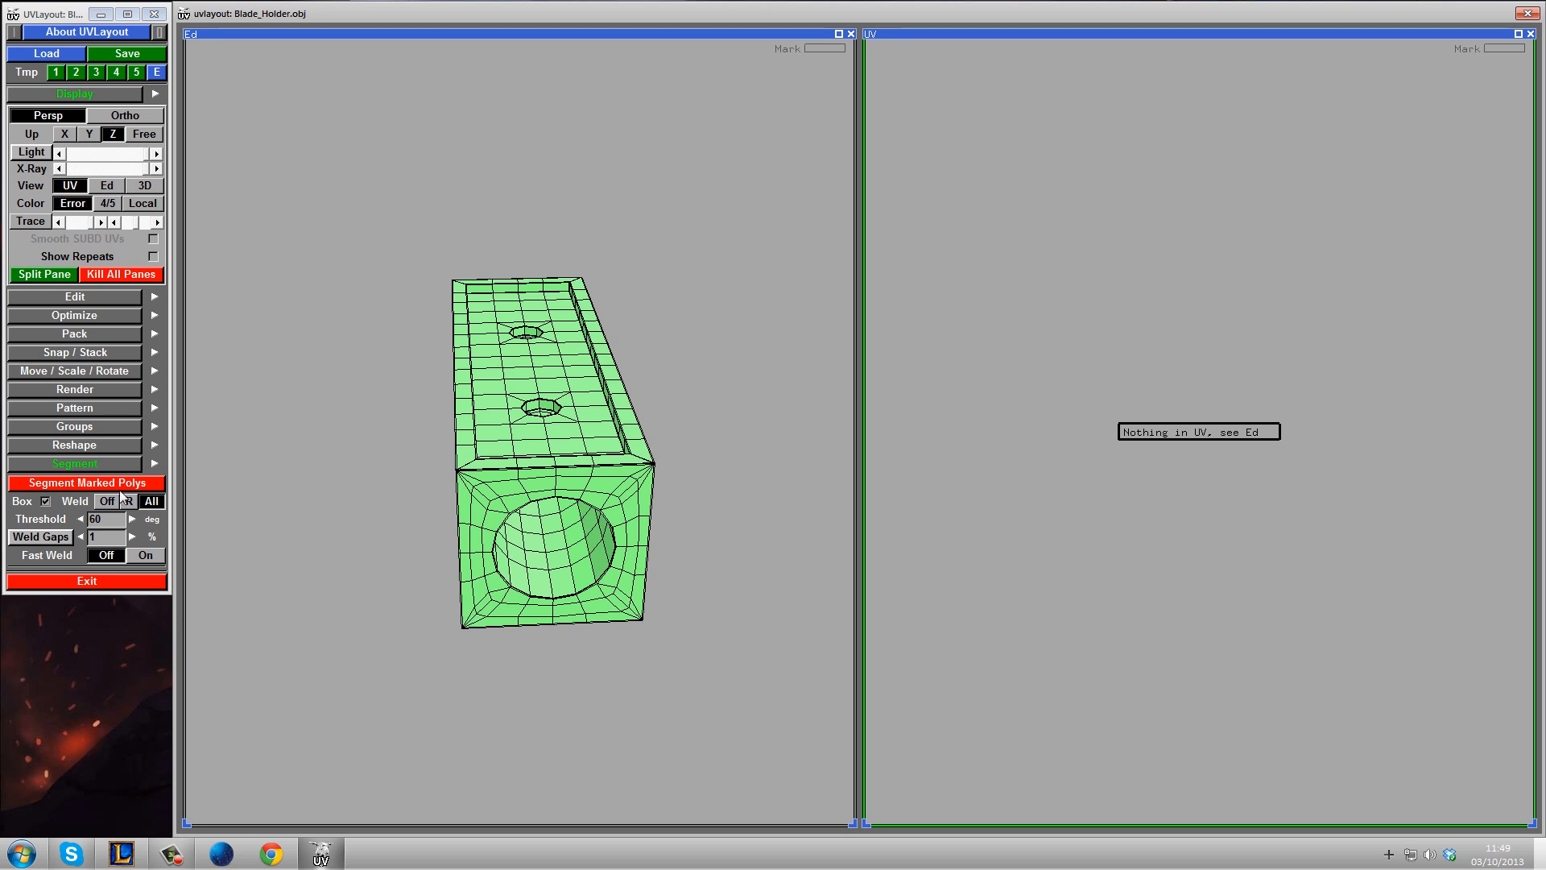
# - Segment the marked polygons with Weld set to Off, Box disabled and a 60 degree threshold
pyautogui.click(107, 501)
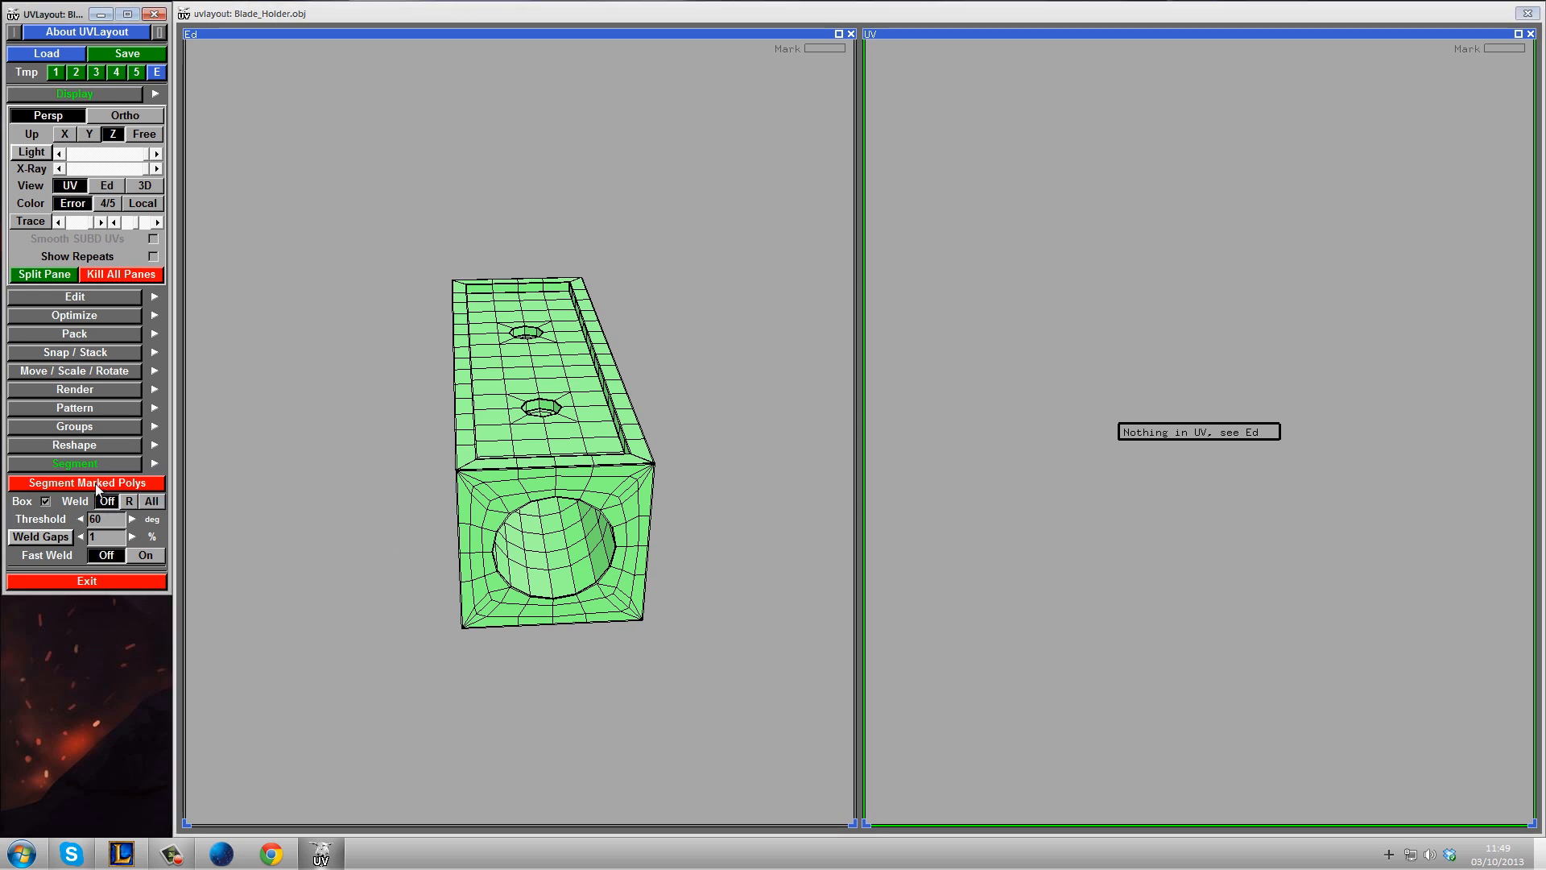
pyautogui.click(46, 501)
pyautogui.click(88, 486)
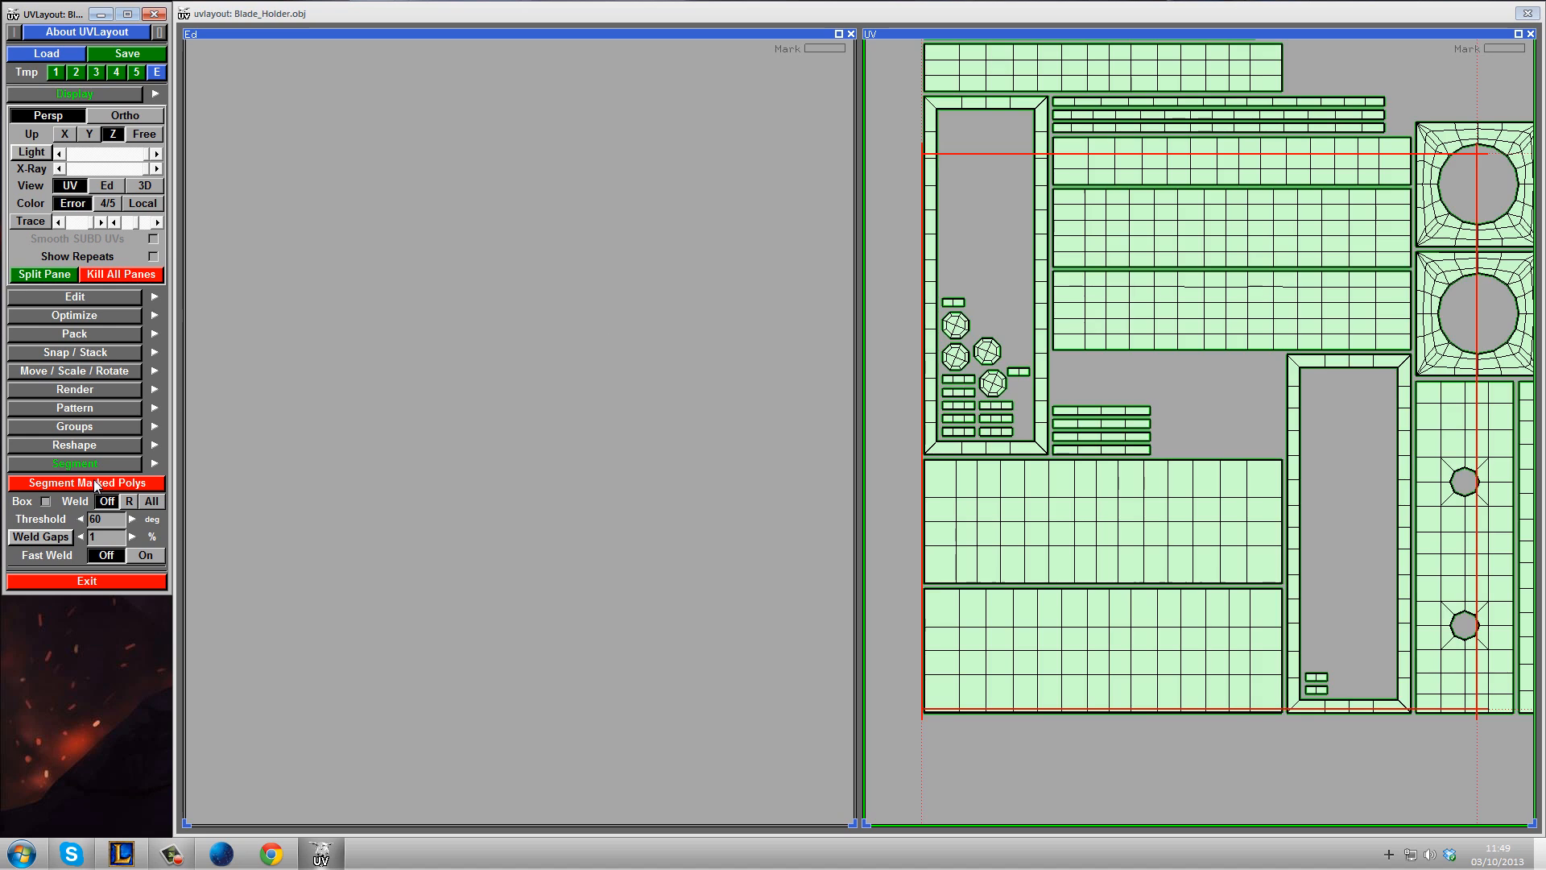
pyautogui.moveTo(1480, 293); pyautogui.dragTo(1428, 319, button='middle')
pyautogui.moveTo(1428, 319); pyautogui.dragTo(1414, 320, button='right')
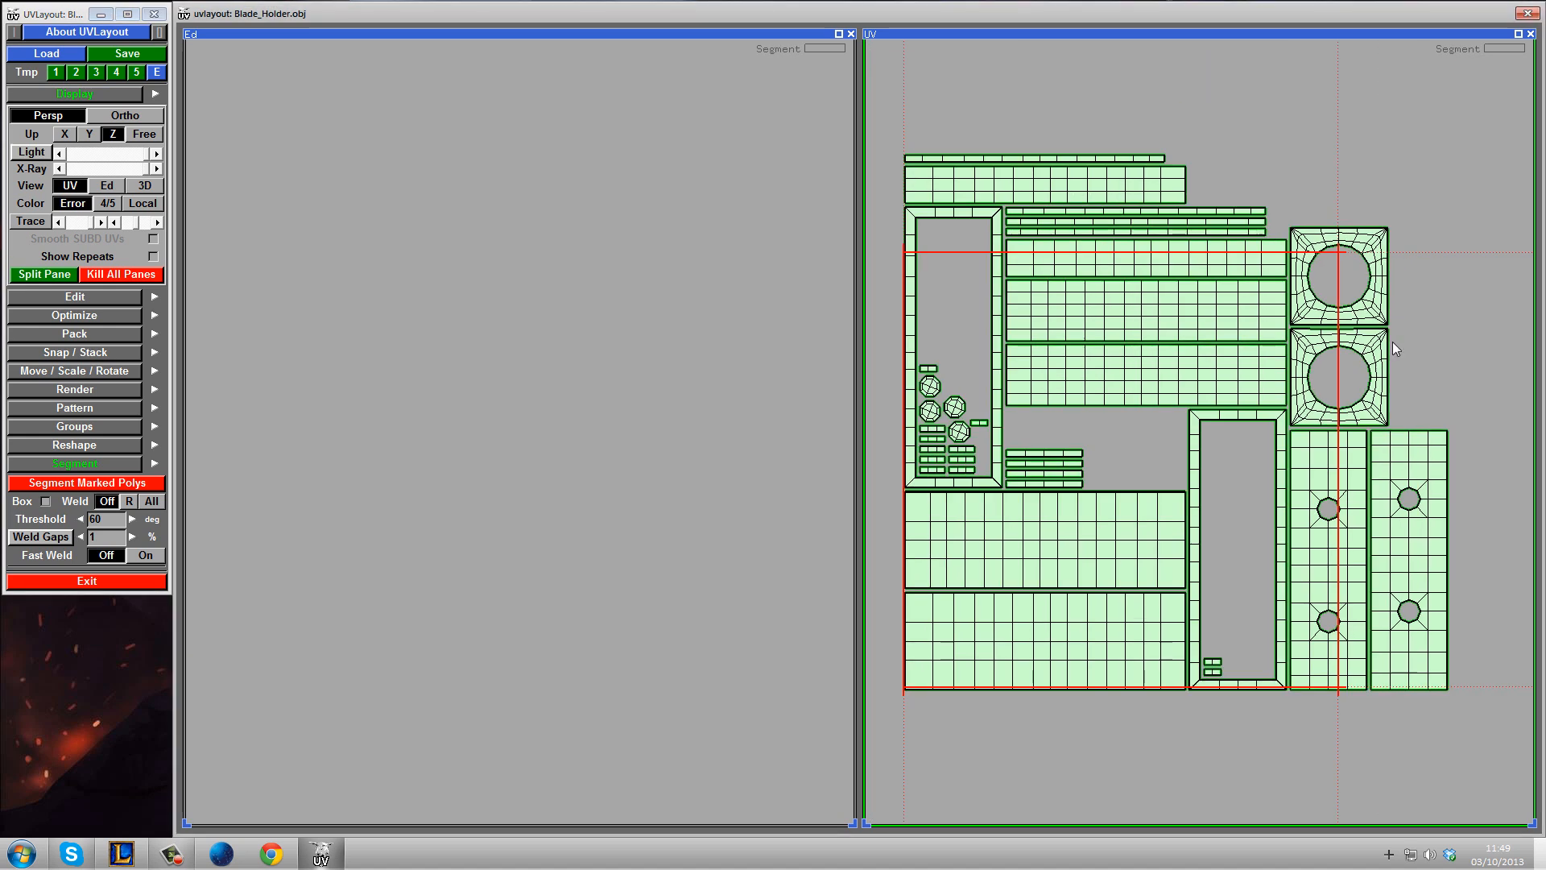
pyautogui.moveTo(1278, 412); pyautogui.dragTo(1291, 400, button='middle')
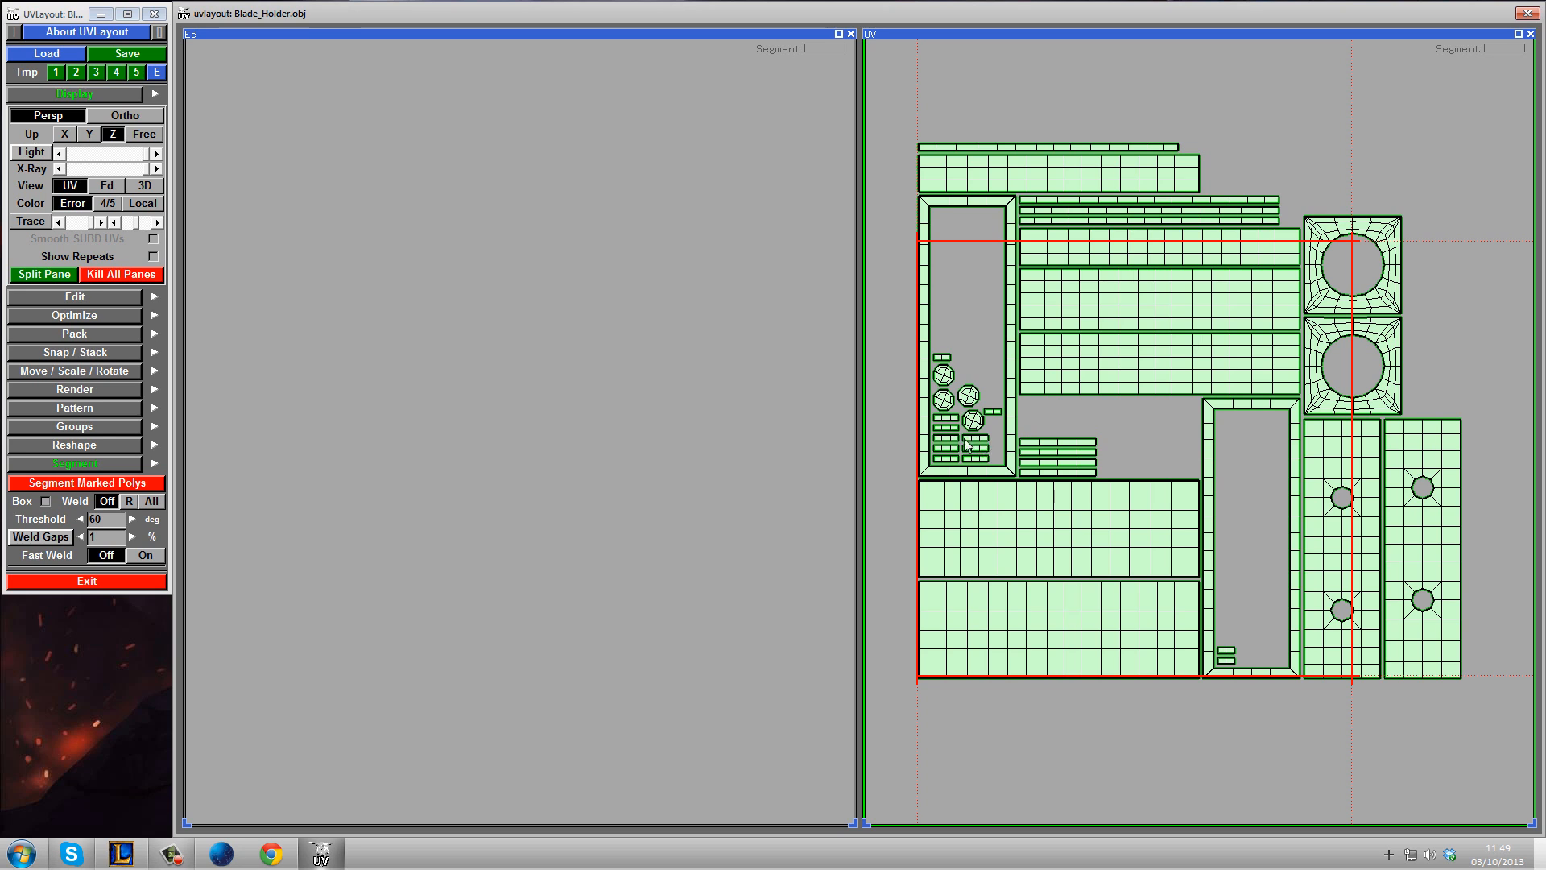
# - Set the empty Ed pane to the 3D view beside the UV layout
pyautogui.click(144, 186)
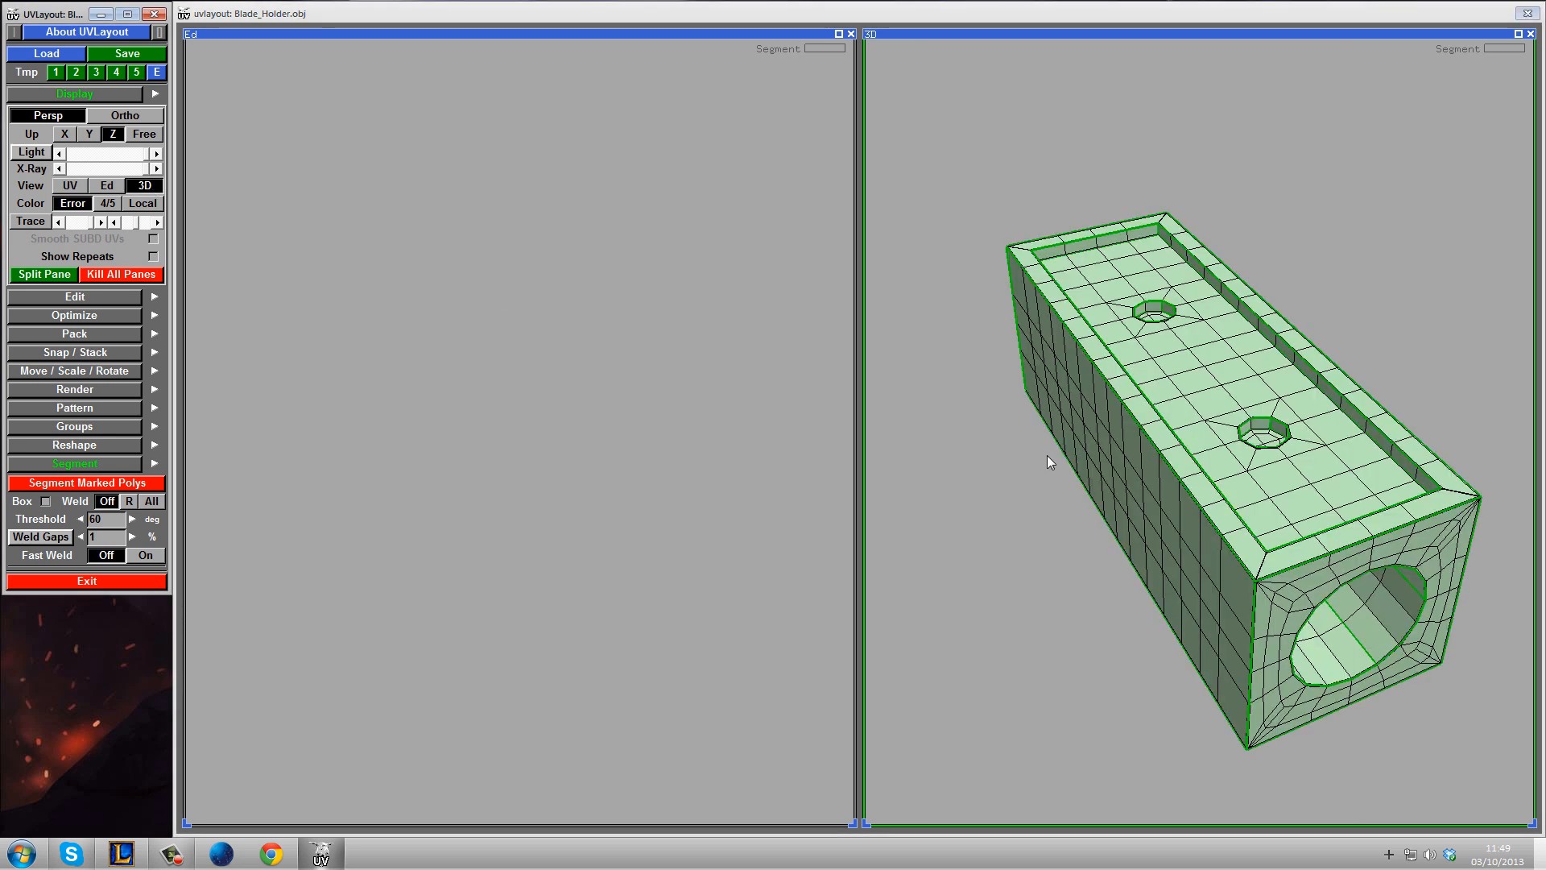
pyautogui.click(82, 187)
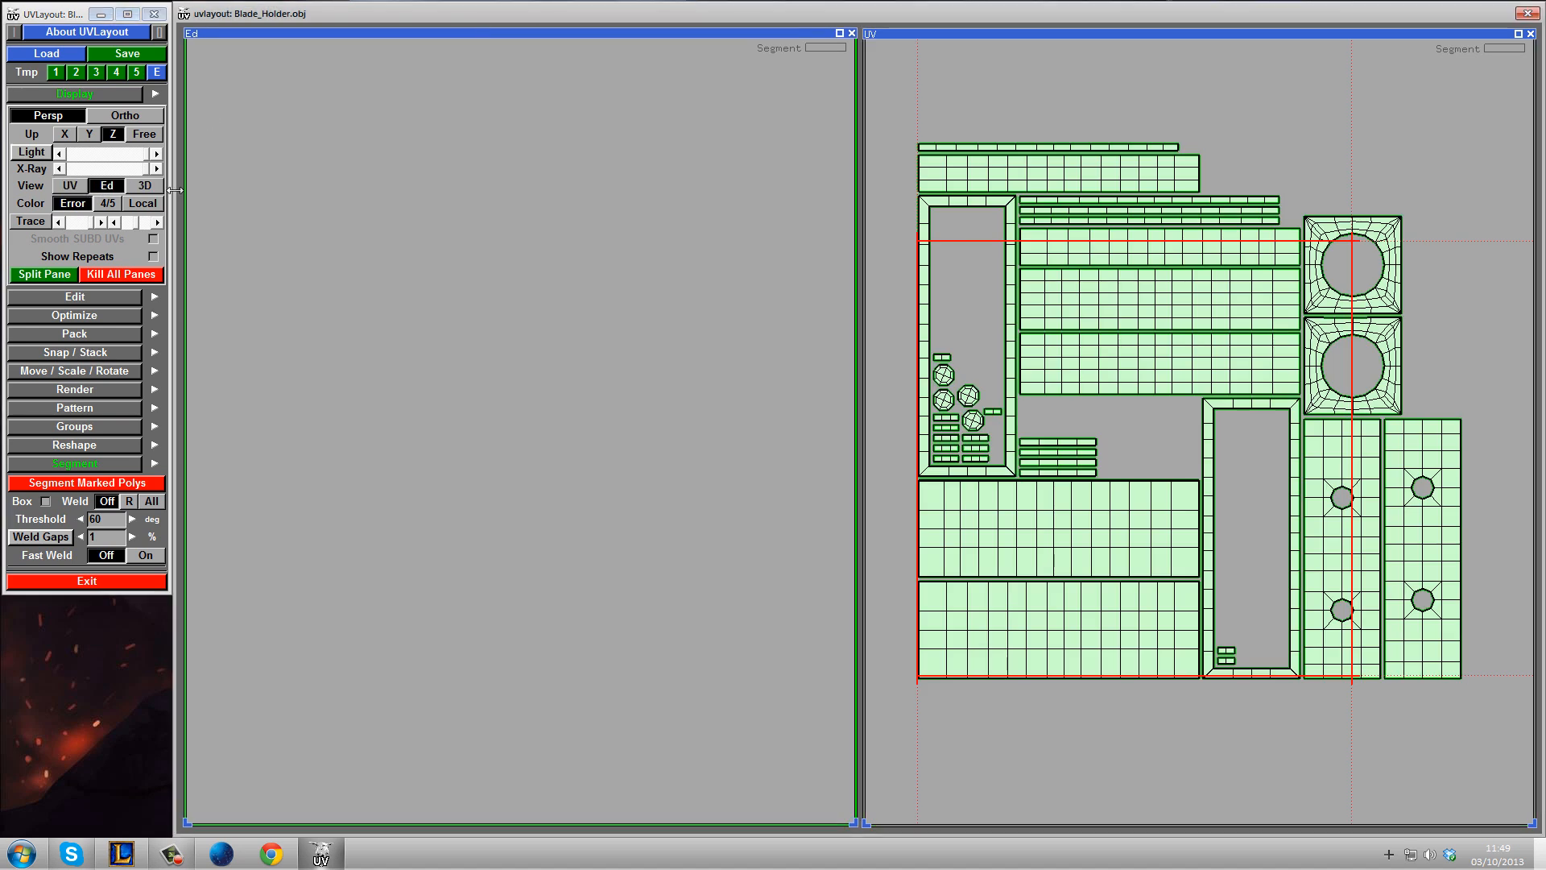
pyautogui.click(148, 186)
# - Examine where the segment seams run around the bolt hole's rim, walls and floor on the 3D model
pyautogui.moveTo(444, 427); pyautogui.dragTo(475, 398)
pyautogui.moveTo(475, 399); pyautogui.dragTo(583, 401, button='right')
pyautogui.moveTo(404, 386); pyautogui.dragTo(300, 377)
pyautogui.moveTo(392, 359); pyautogui.dragTo(343, 352)
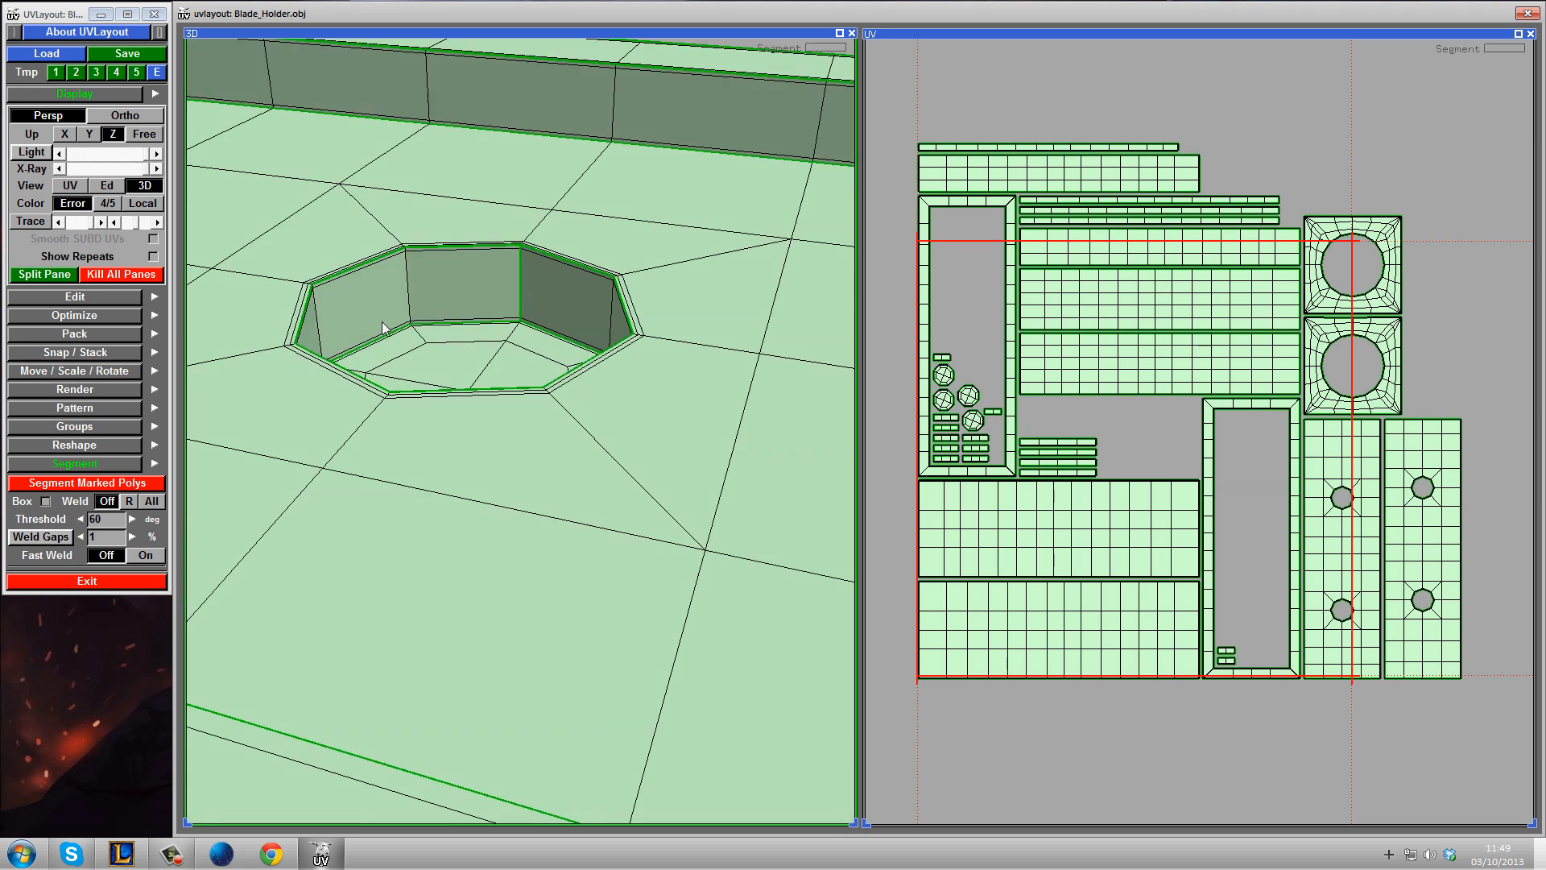
pyautogui.moveTo(504, 276); pyautogui.dragTo(597, 278)
pyautogui.moveTo(472, 272); pyautogui.dragTo(422, 269)
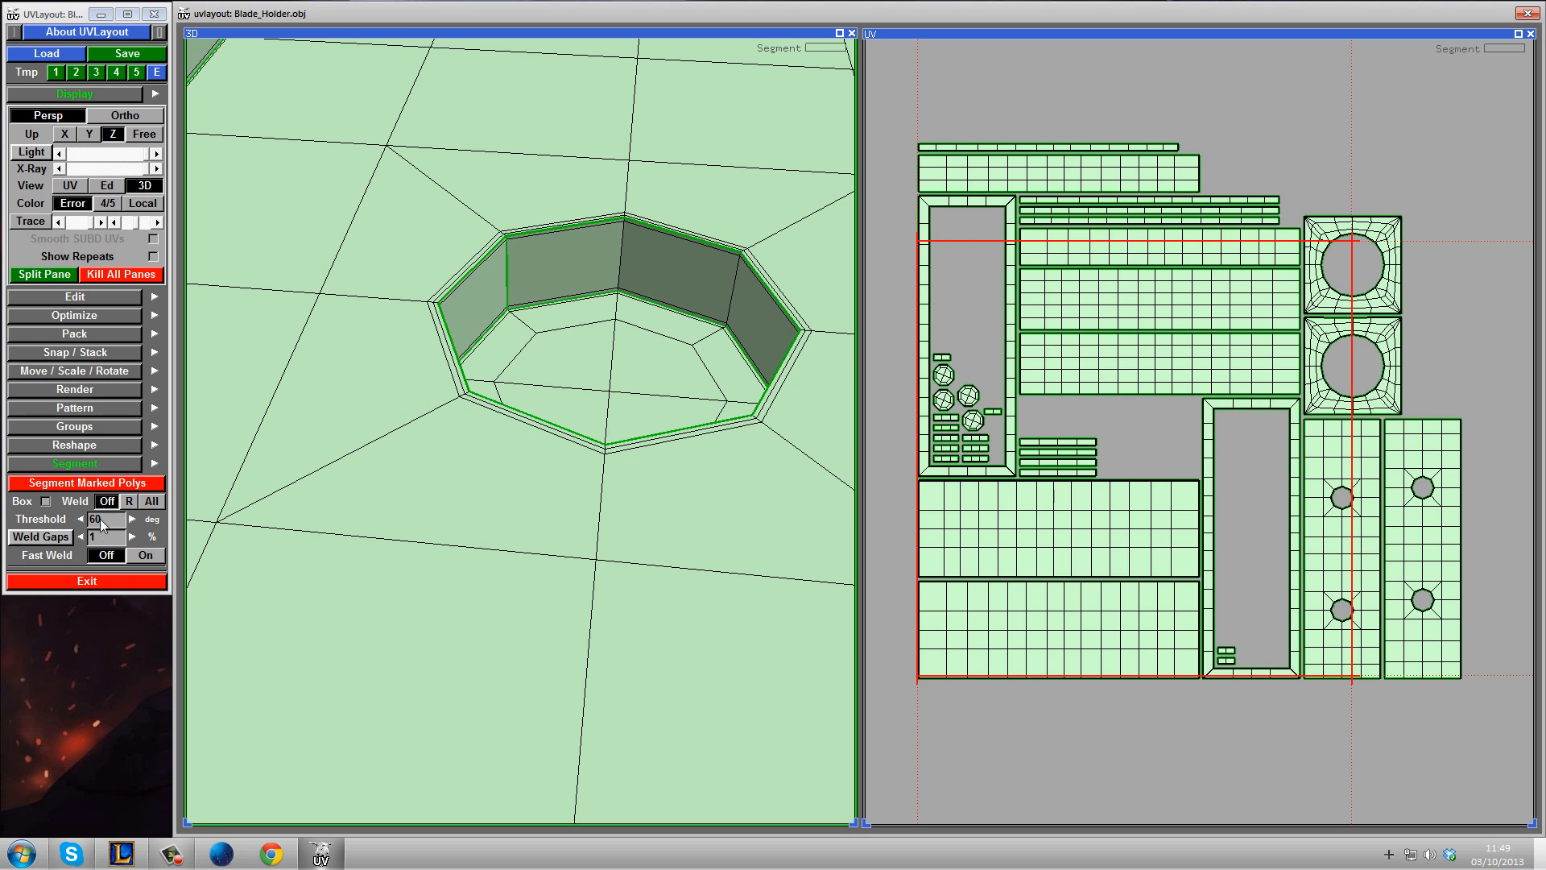
pyautogui.moveTo(581, 310); pyautogui.dragTo(454, 286)
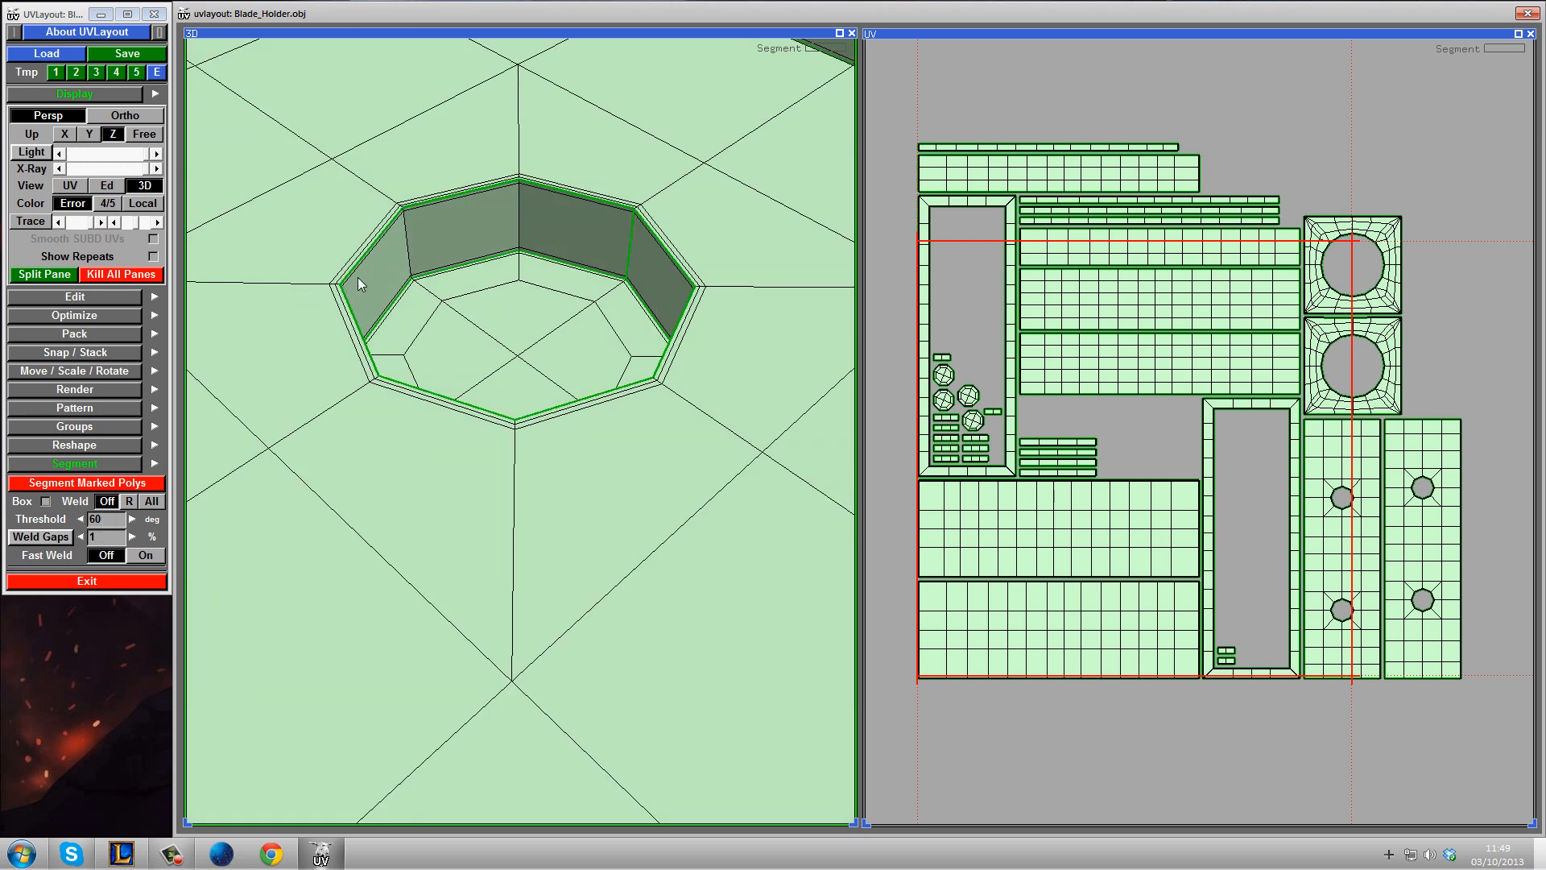
pyautogui.moveTo(538, 244); pyautogui.dragTo(607, 346)
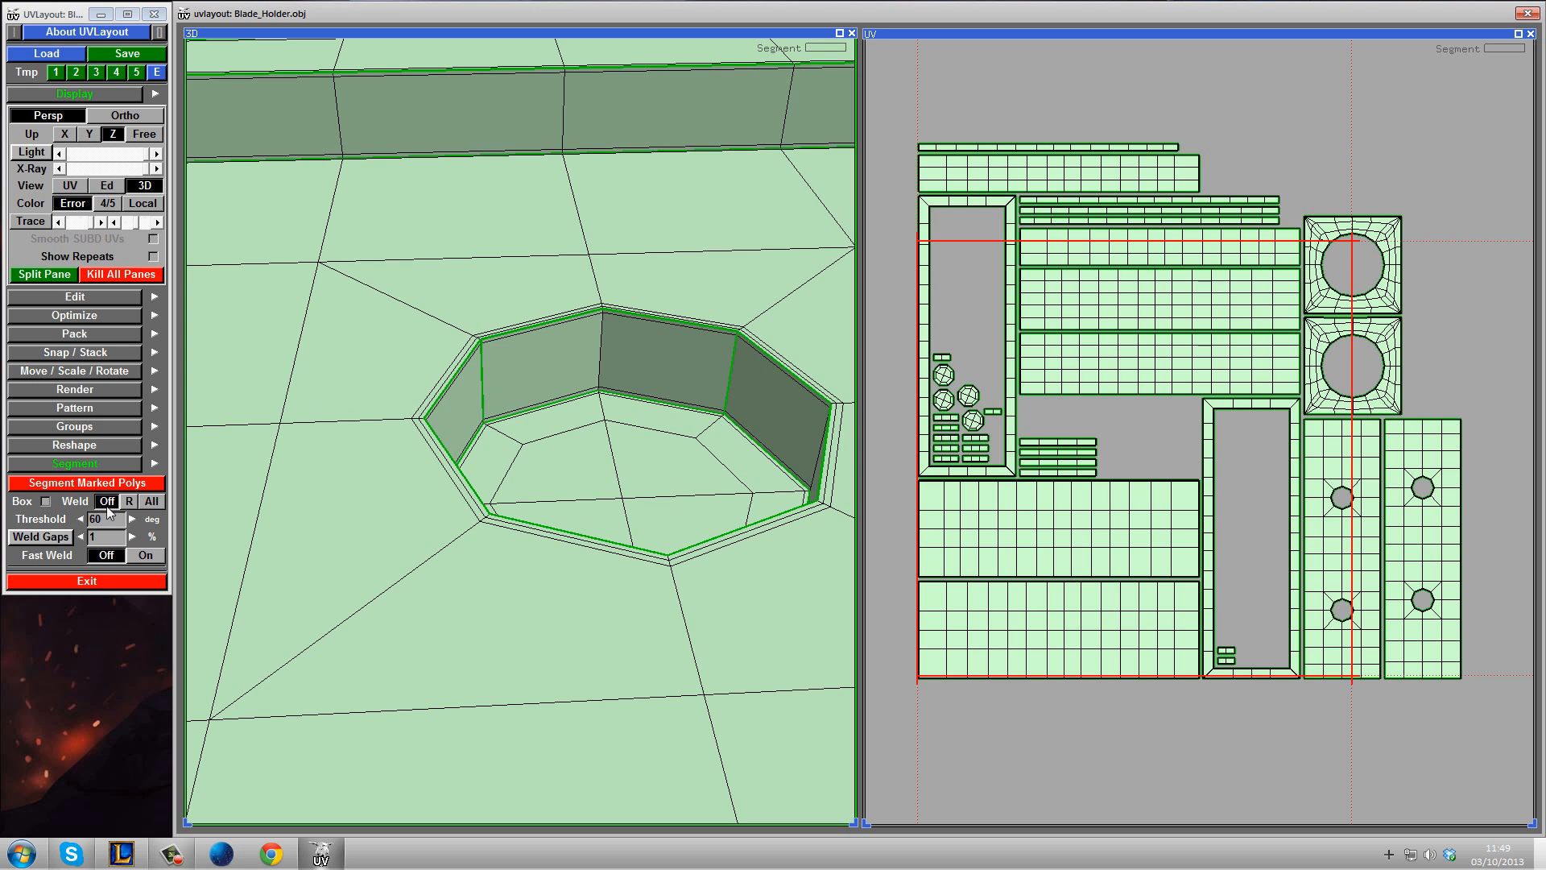
# - Undo the segmentation and segment the marked polygons again with Weld set to R
pyautogui.hotkey('ctrl', 'z')
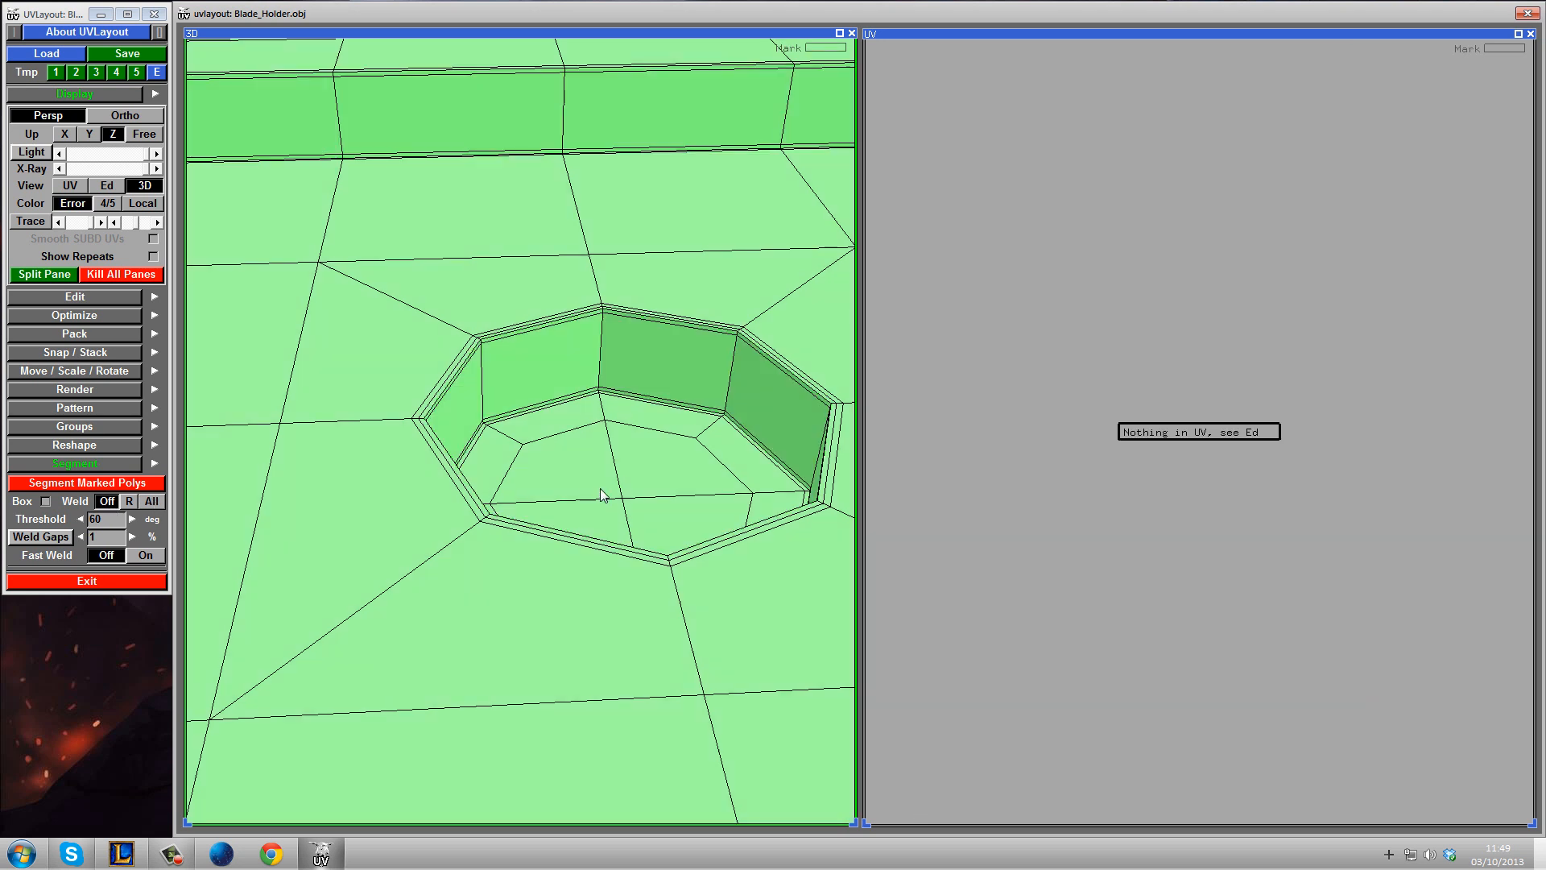
pyautogui.scroll(-8, 524, 487)
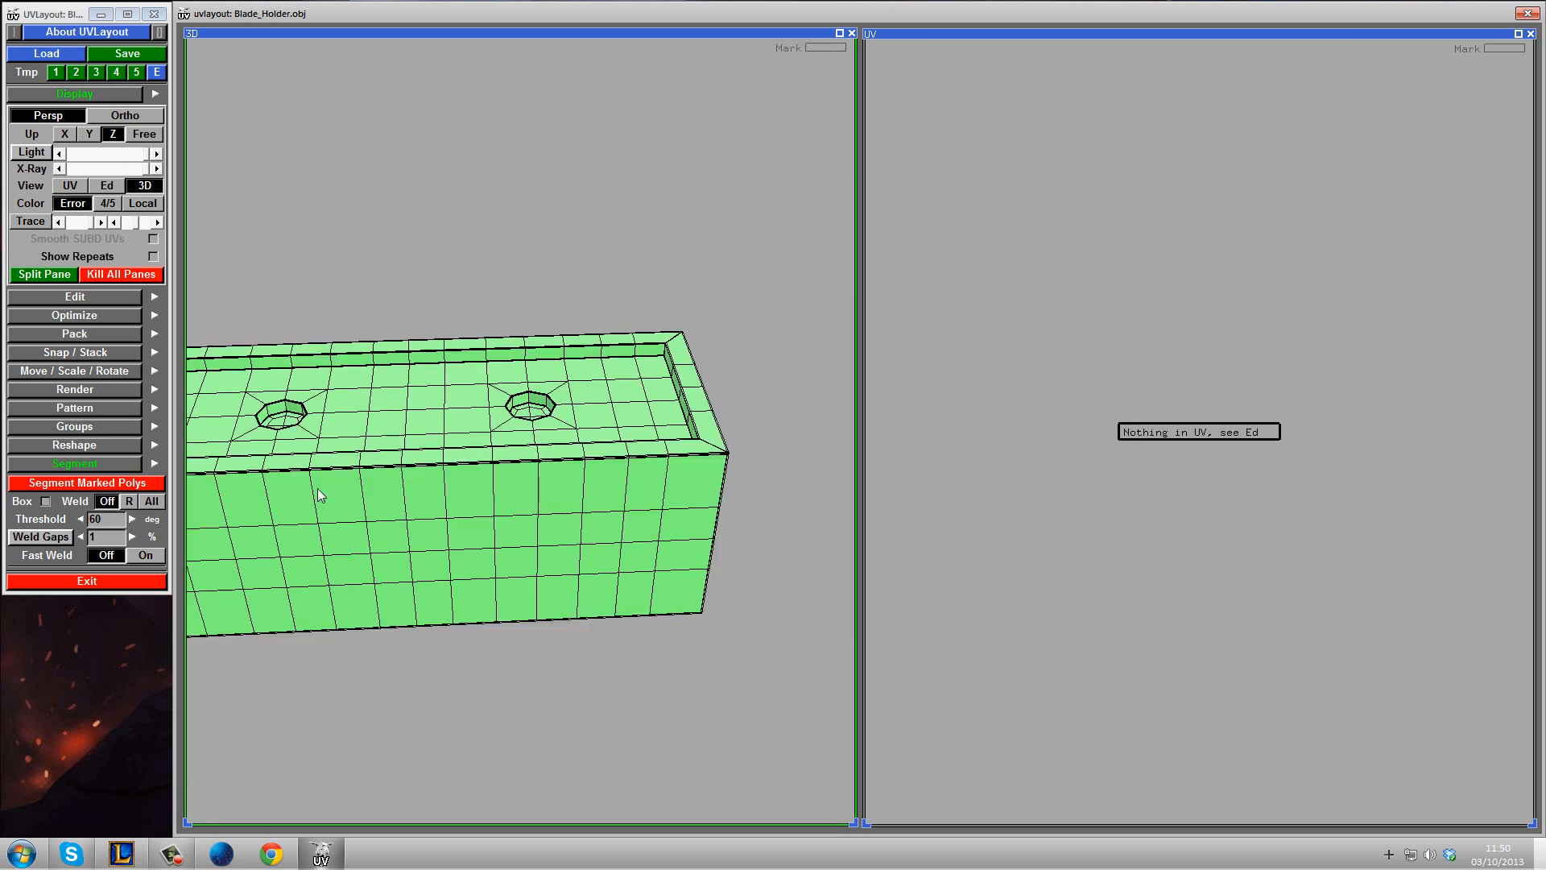
pyautogui.click(129, 501)
pyautogui.click(125, 484)
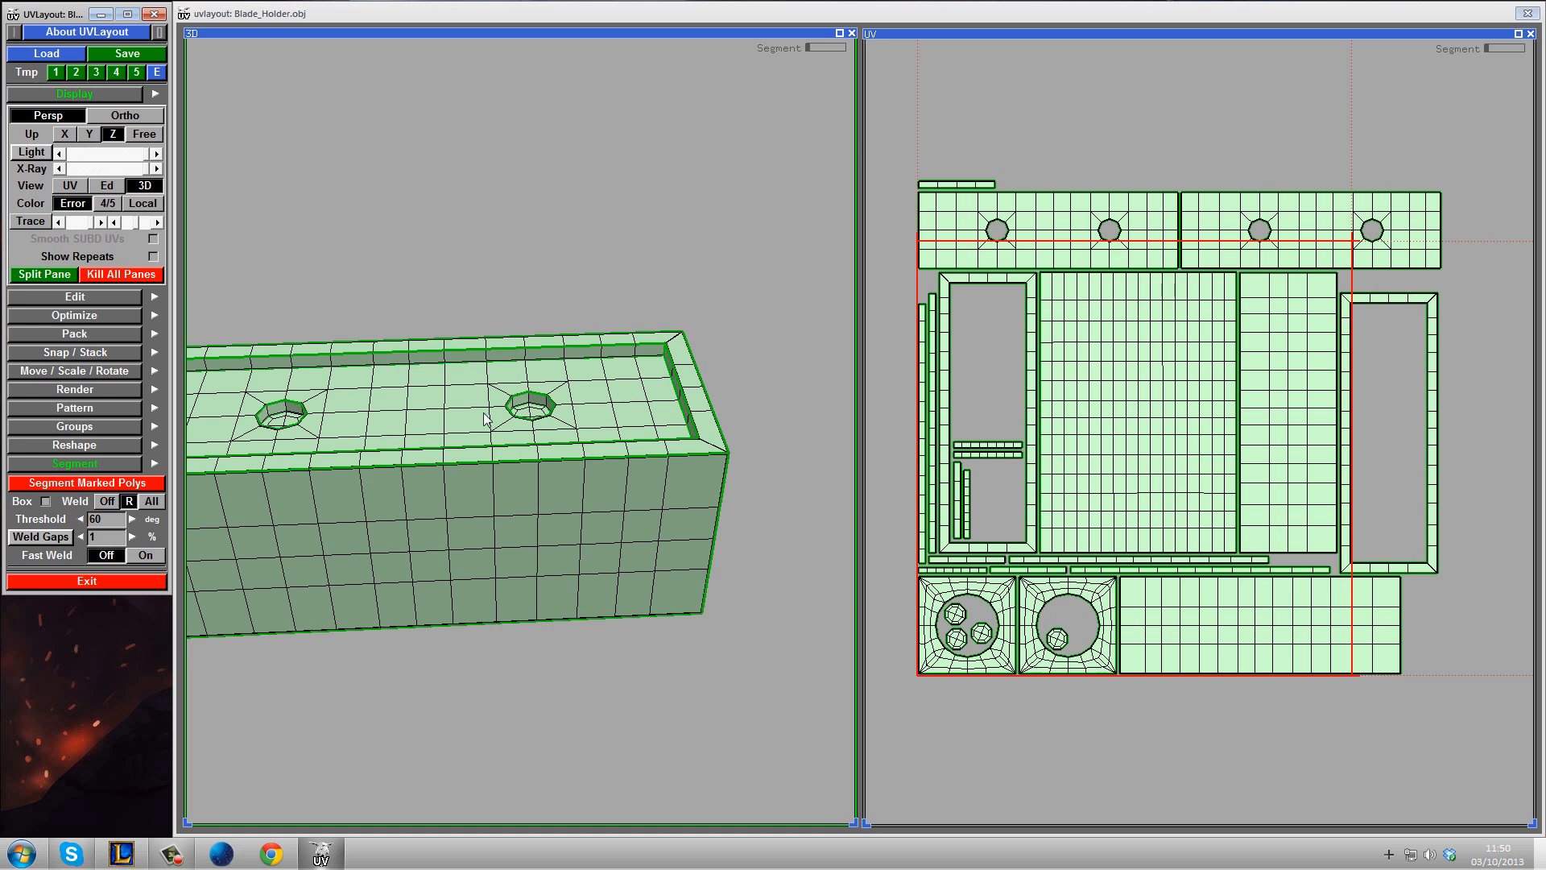
# - Undo the segmentation and segment the marked polygons again with Weld set to All
pyautogui.click(522, 396)
pyautogui.click(152, 501)
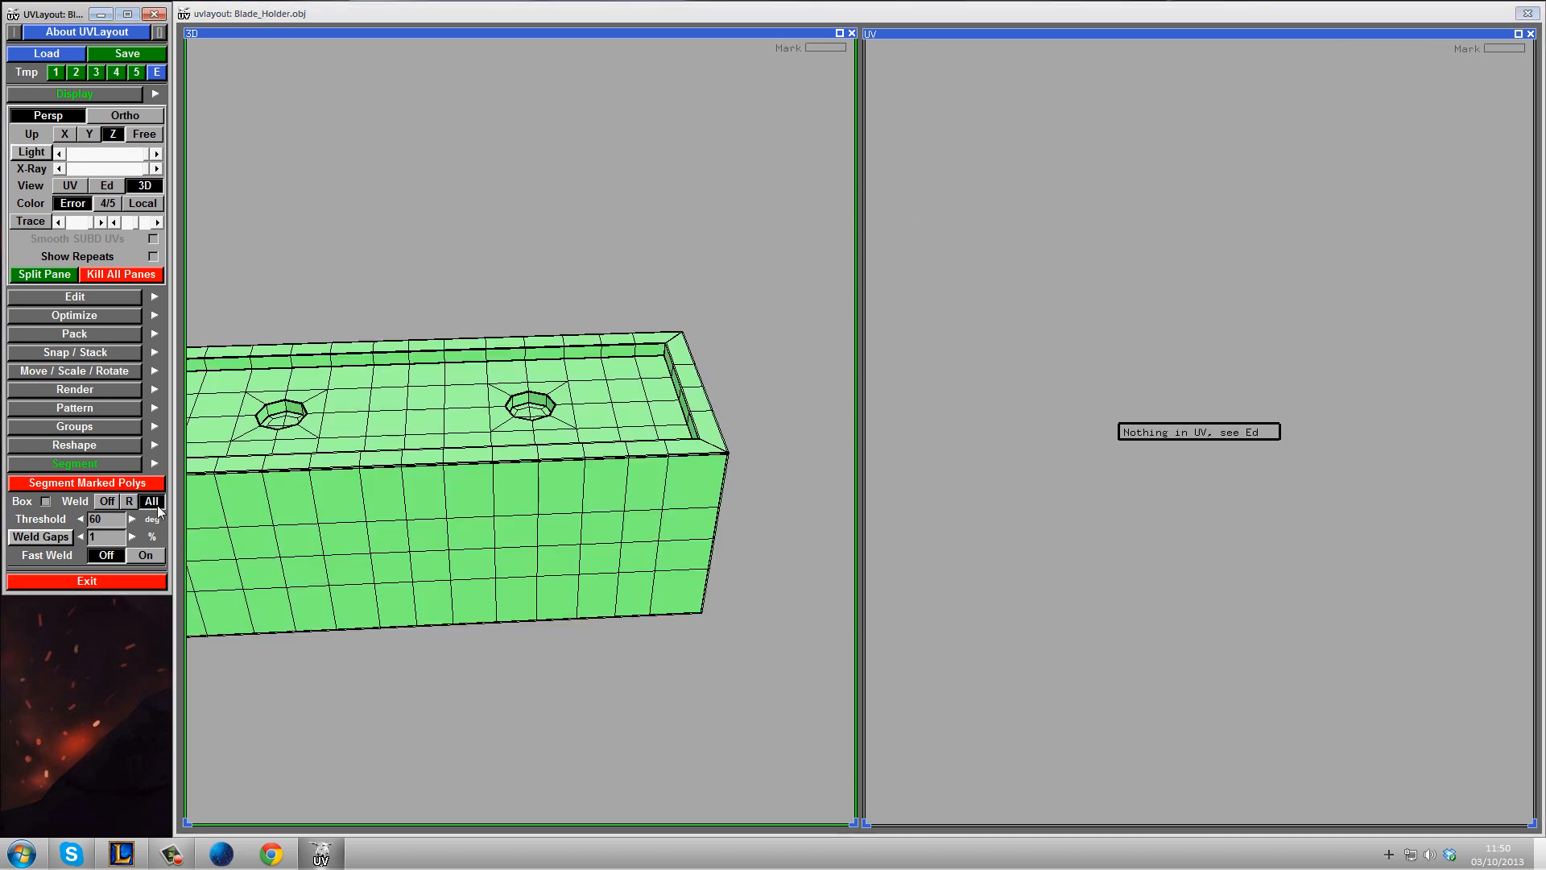
pyautogui.click(117, 483)
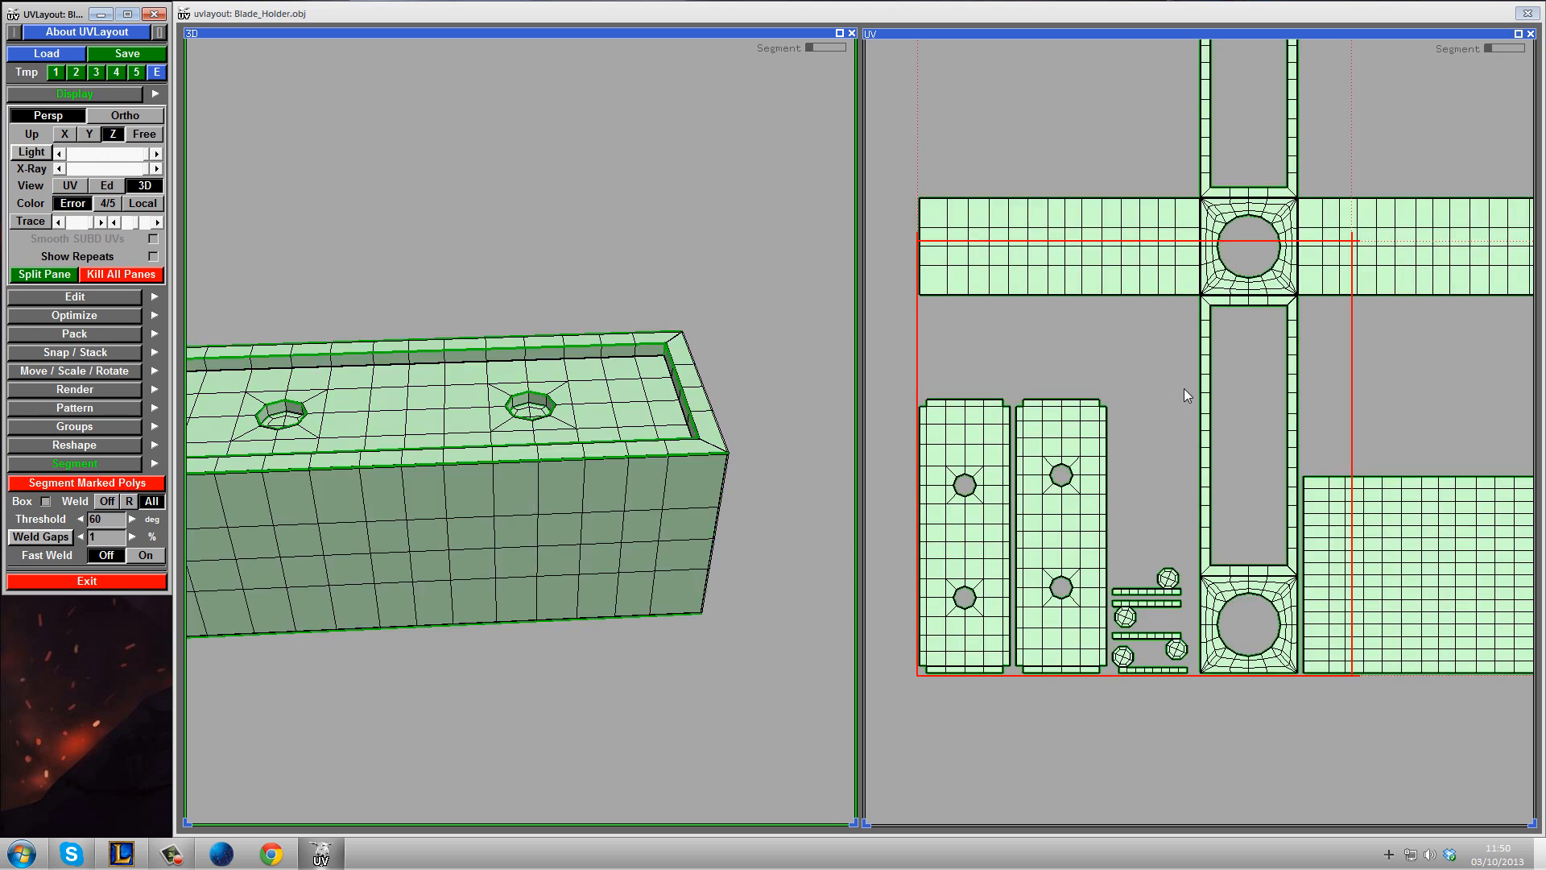
pyautogui.moveTo(1294, 386); pyautogui.dragTo(1153, 444, button='middle')
pyautogui.moveTo(1153, 445); pyautogui.dragTo(1174, 398, button='right')
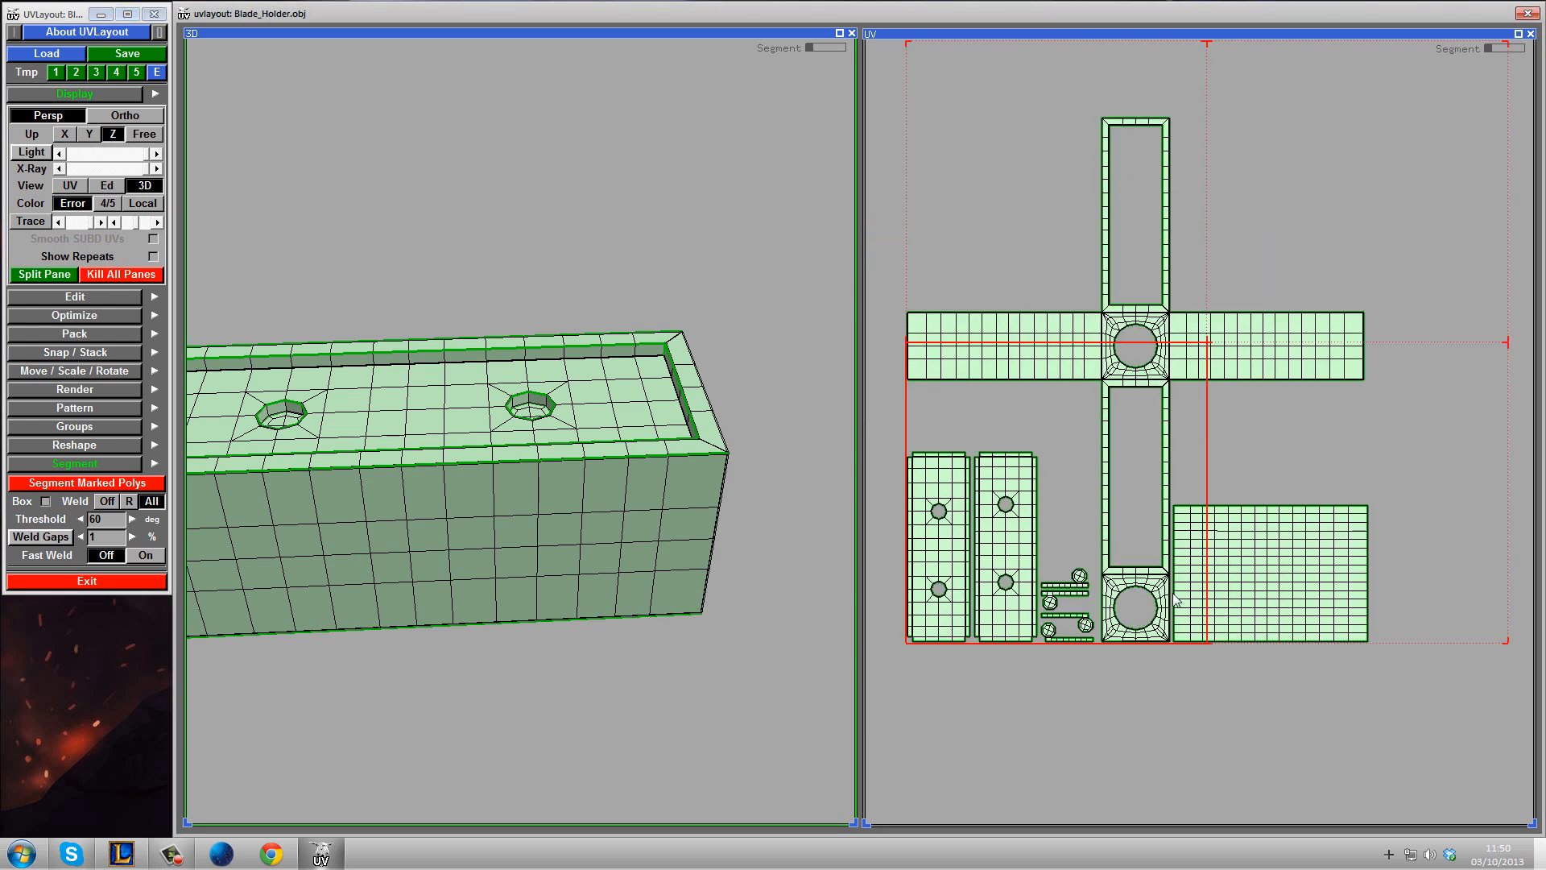
# - Display the numbered test texture on the 3D model
pyautogui.moveTo(627, 517); pyautogui.dragTo(547, 514)
pyautogui.press('t')
pyautogui.press('t')
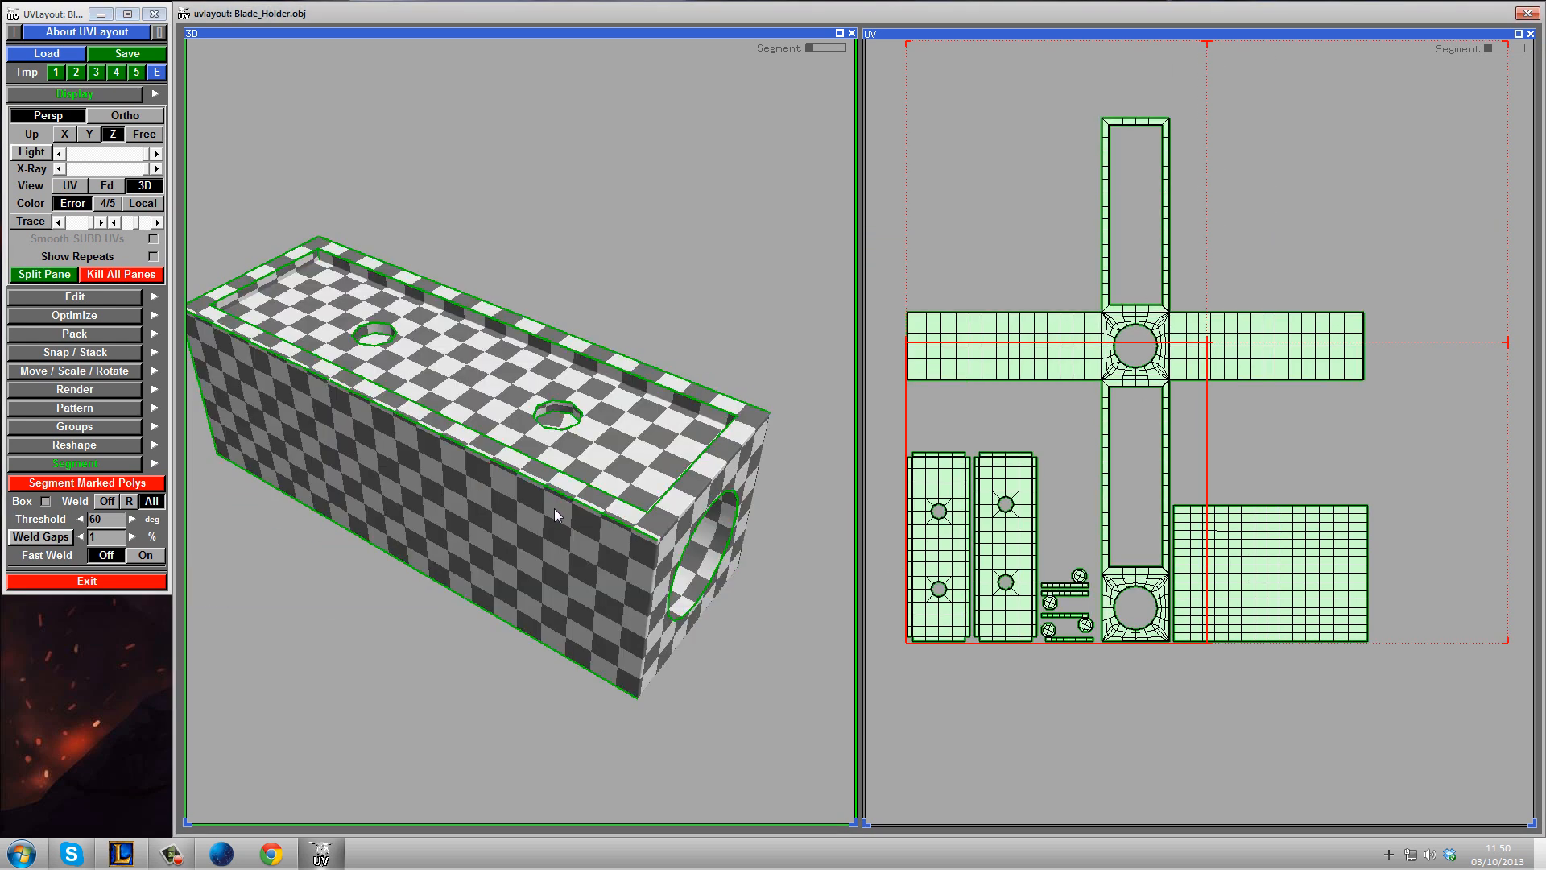
pyautogui.moveTo(765, 601); pyautogui.dragTo(619, 582)
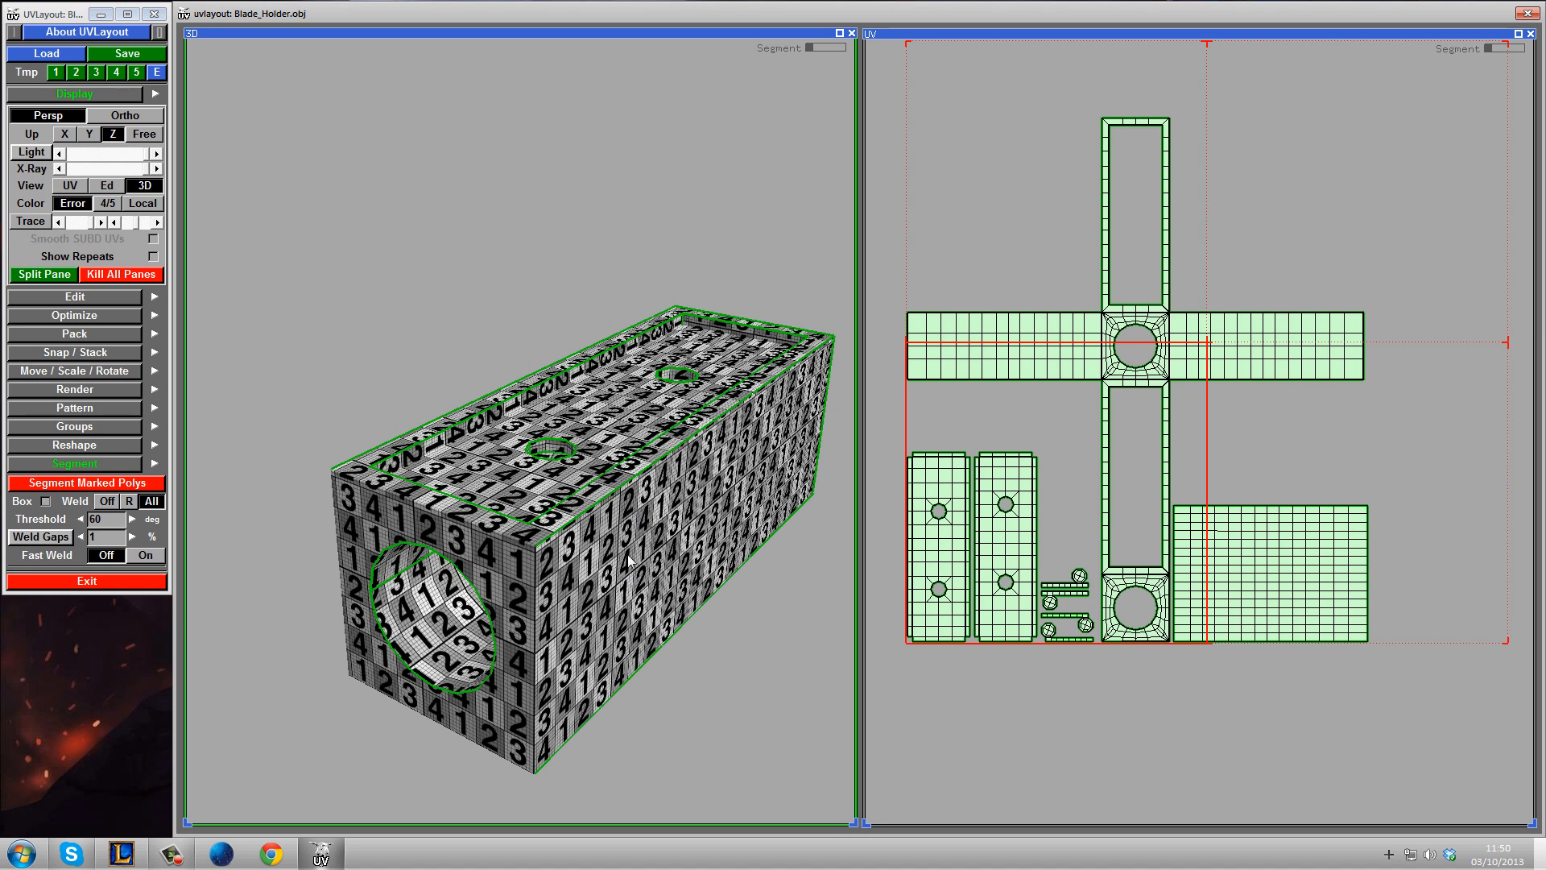
# - Examine the number directions on the block's top and sides against the cross-shaped welded shell, including its joins around the end cap
pyautogui.moveTo(583, 504); pyautogui.dragTo(612, 544)
pyautogui.moveTo(748, 437); pyautogui.dragTo(713, 372)
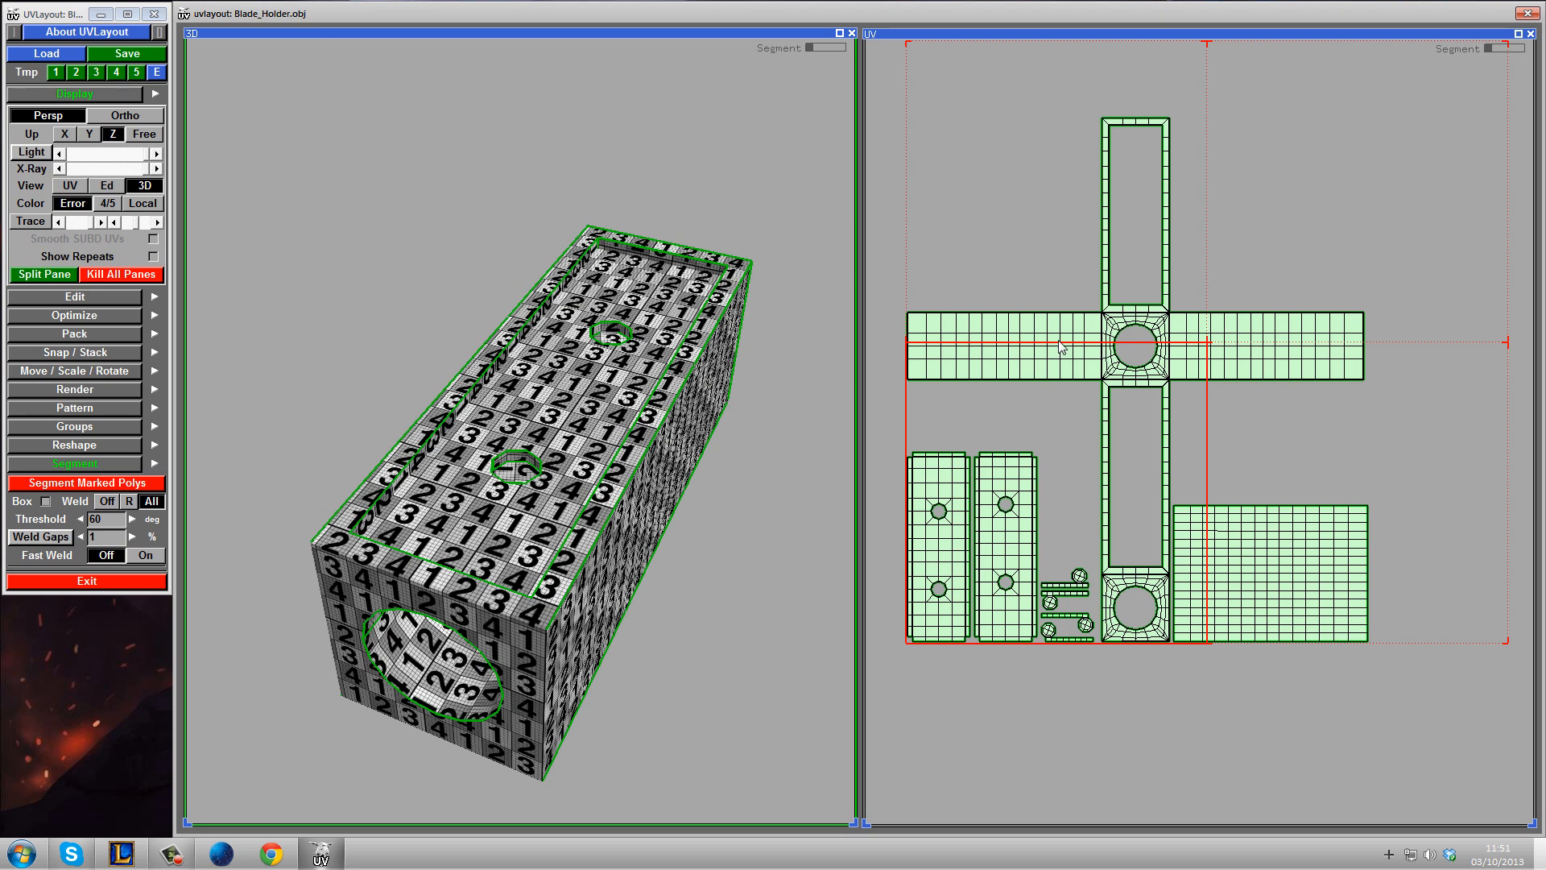
pyautogui.moveTo(670, 513); pyautogui.dragTo(644, 499, button='right')
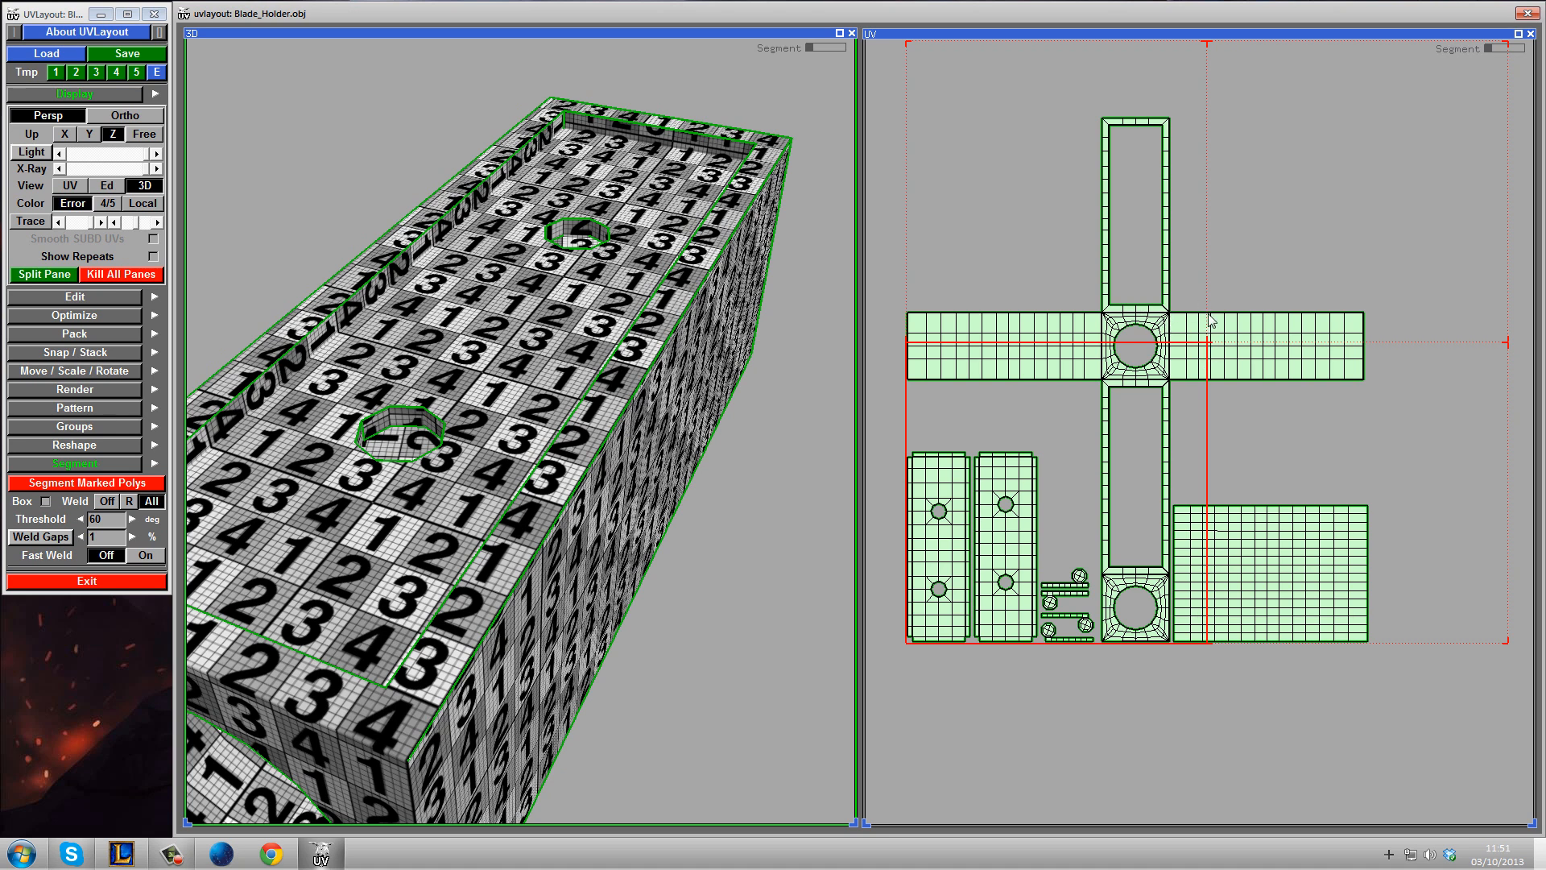
pyautogui.moveTo(1158, 326); pyautogui.dragTo(1201, 373, button='right')
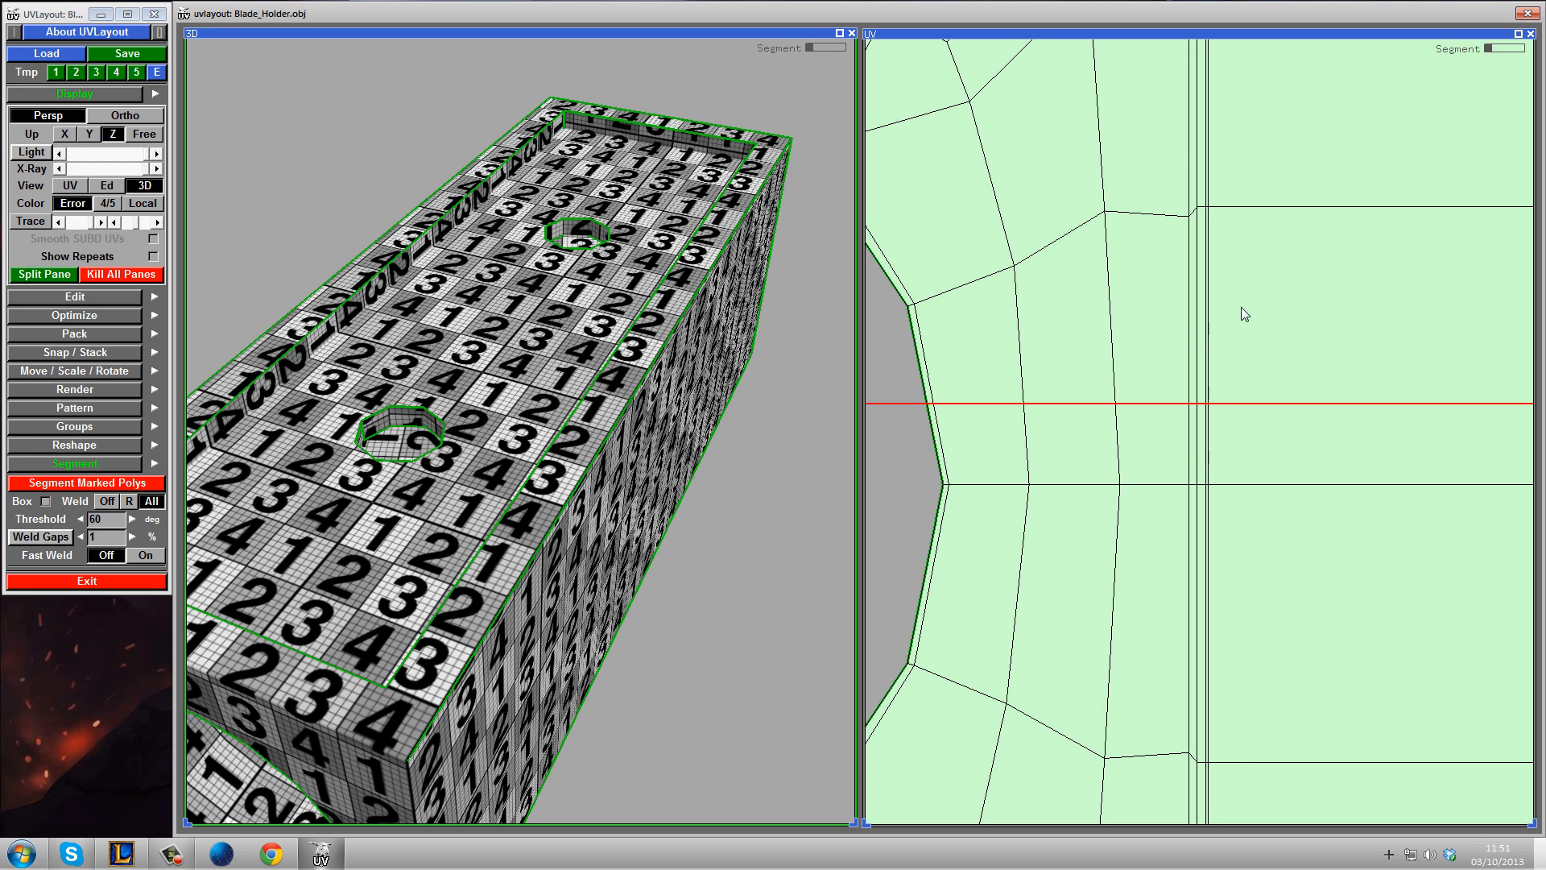
pyautogui.scroll(-9, 1268, 335)
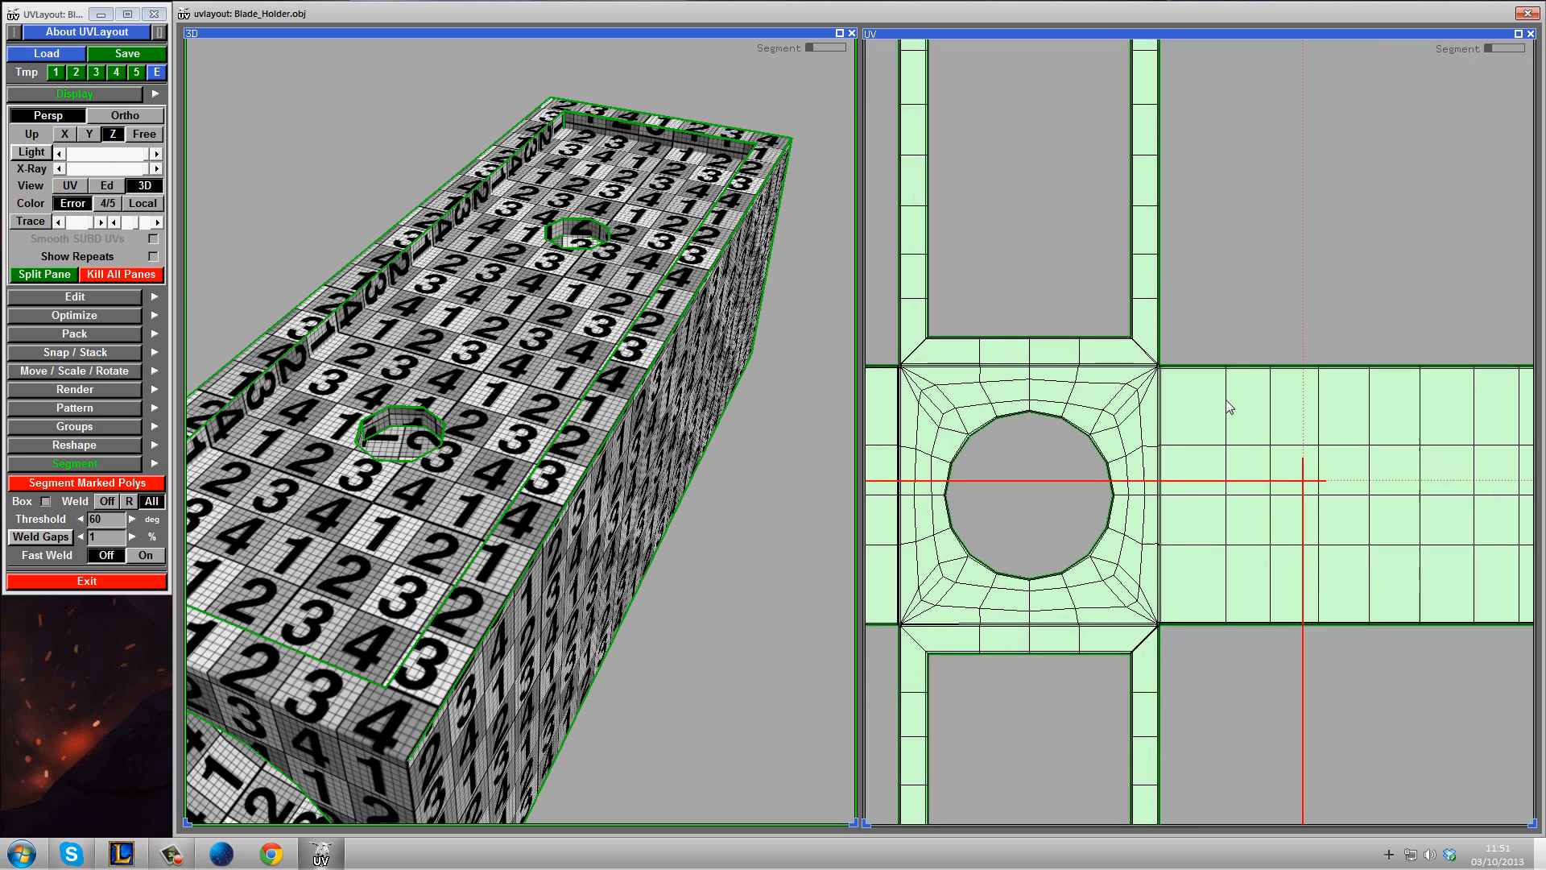
pyautogui.scroll(-3, 1218, 404)
pyautogui.scroll(-2, 1222, 406)
pyautogui.moveTo(597, 517); pyautogui.dragTo(710, 435, button='middle')
pyautogui.moveTo(710, 434); pyautogui.dragTo(689, 486, button='right')
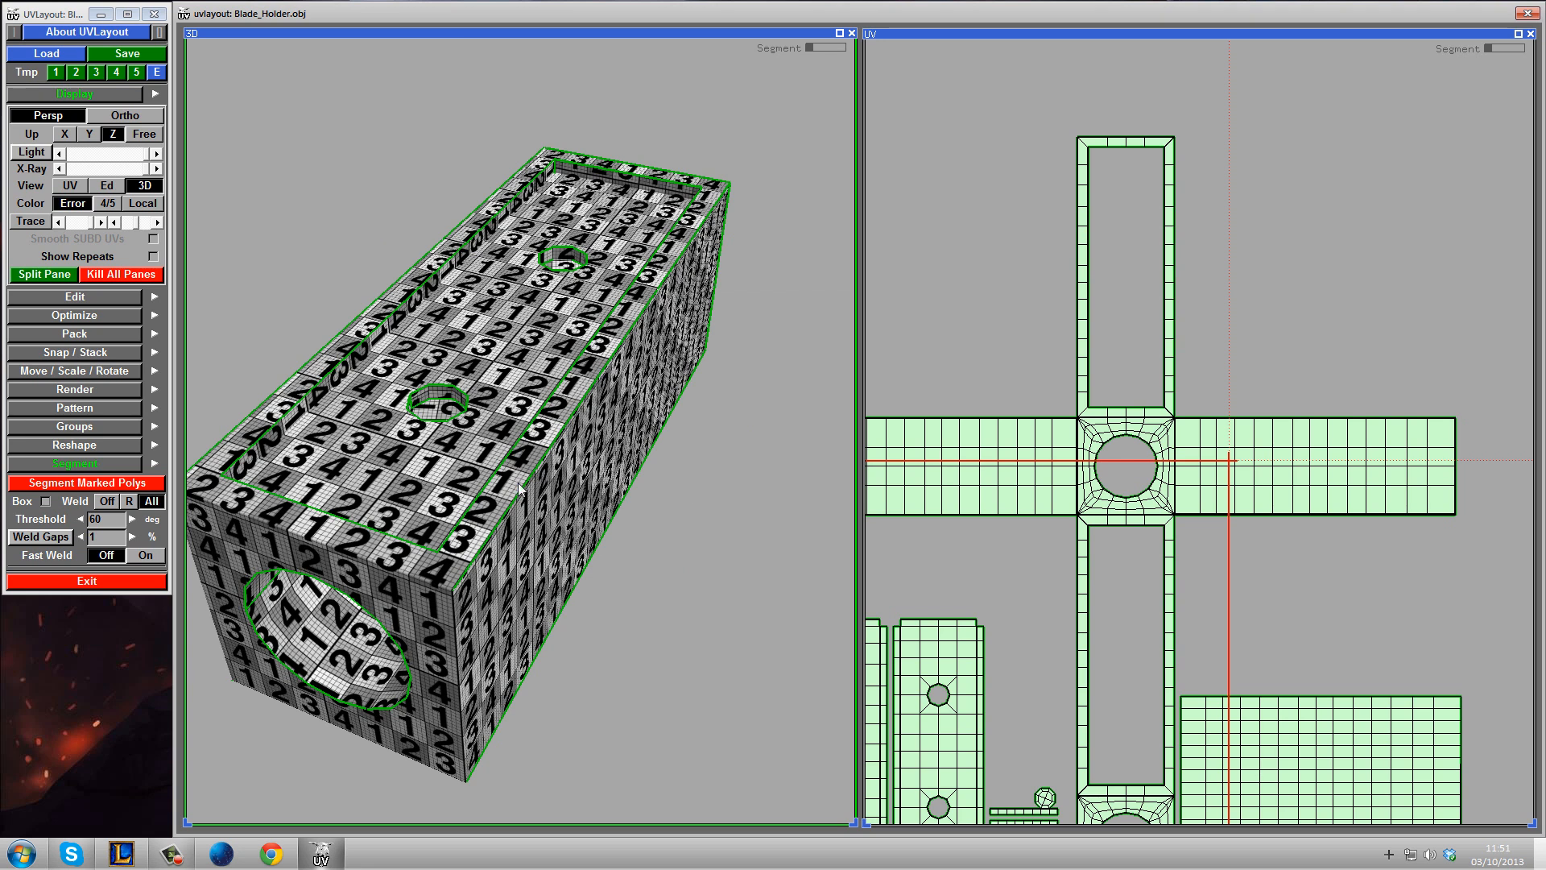
pyautogui.moveTo(519, 547); pyautogui.dragTo(657, 425, button='middle')
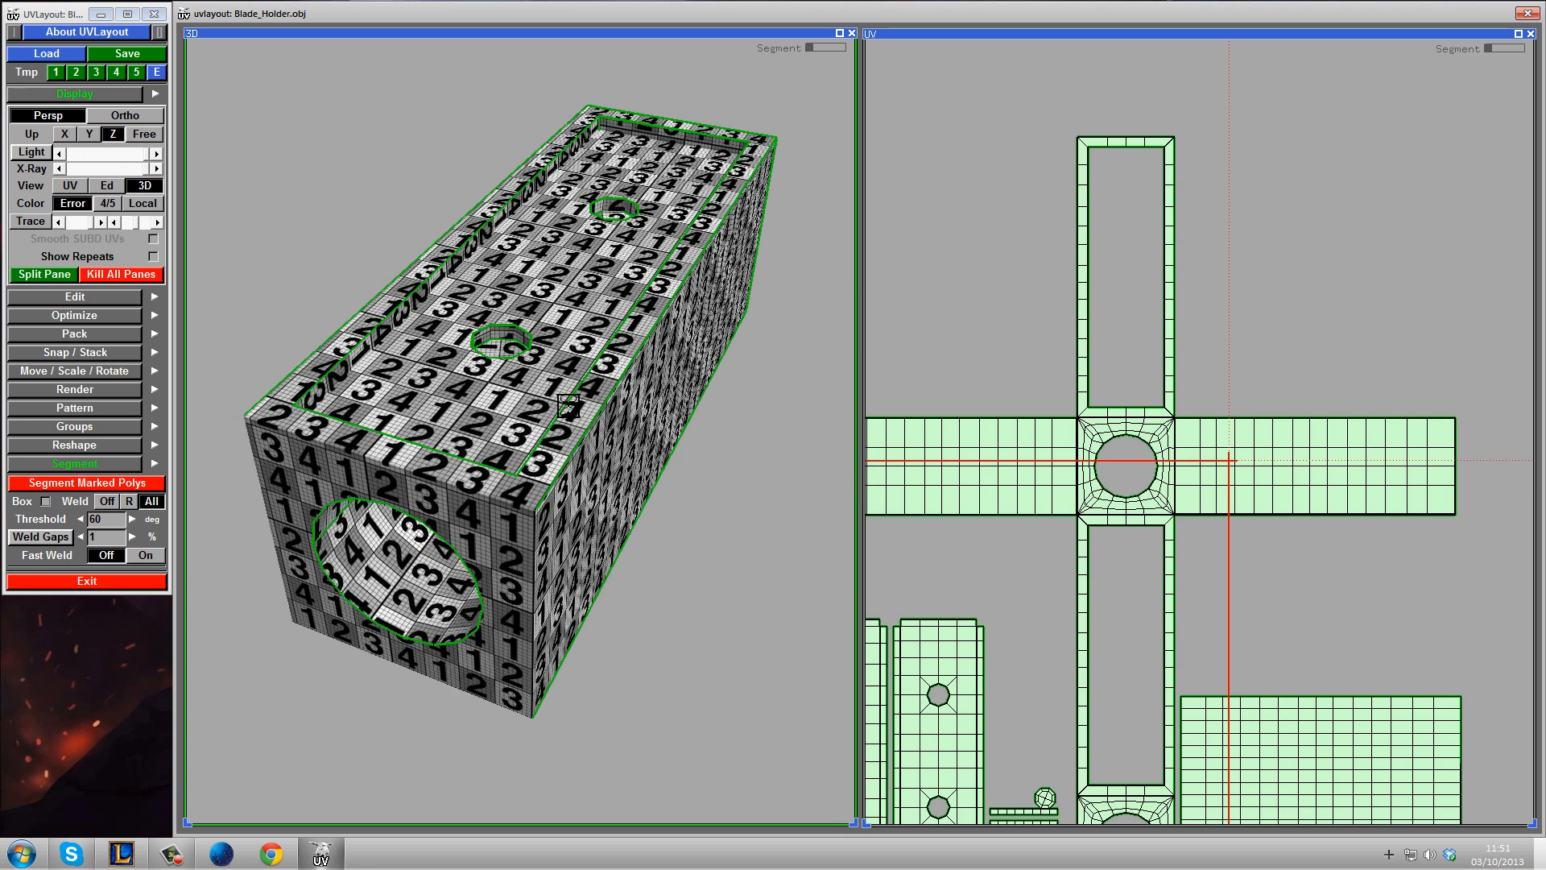
# - Undo the Weld All segmentation and segment the marked polygons again with Weld set to R
pyautogui.hotkey('ctrl', 'z')
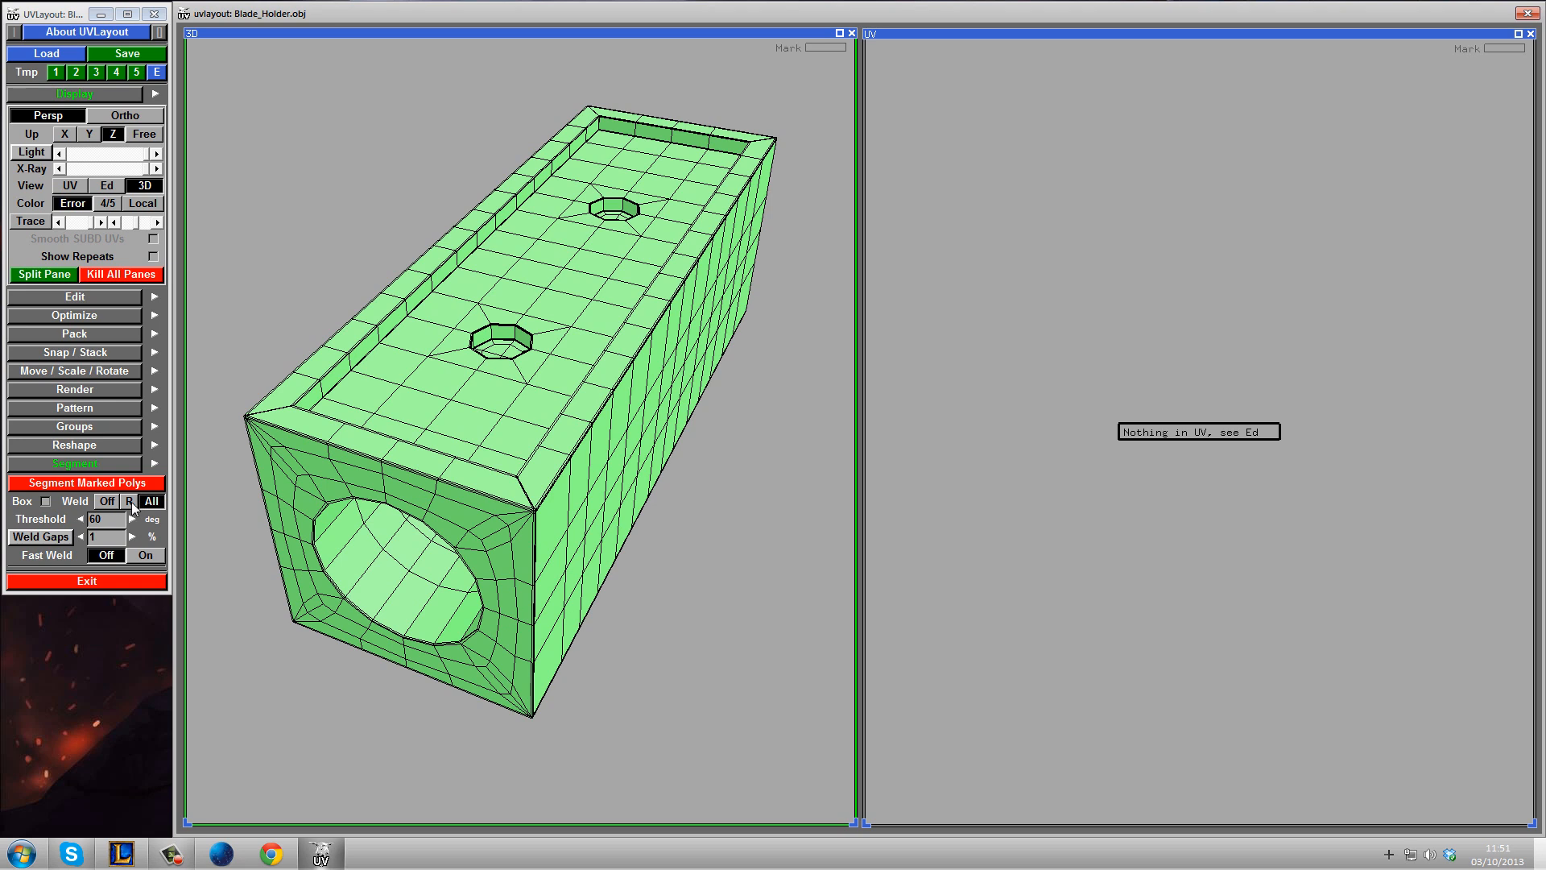
pyautogui.click(130, 501)
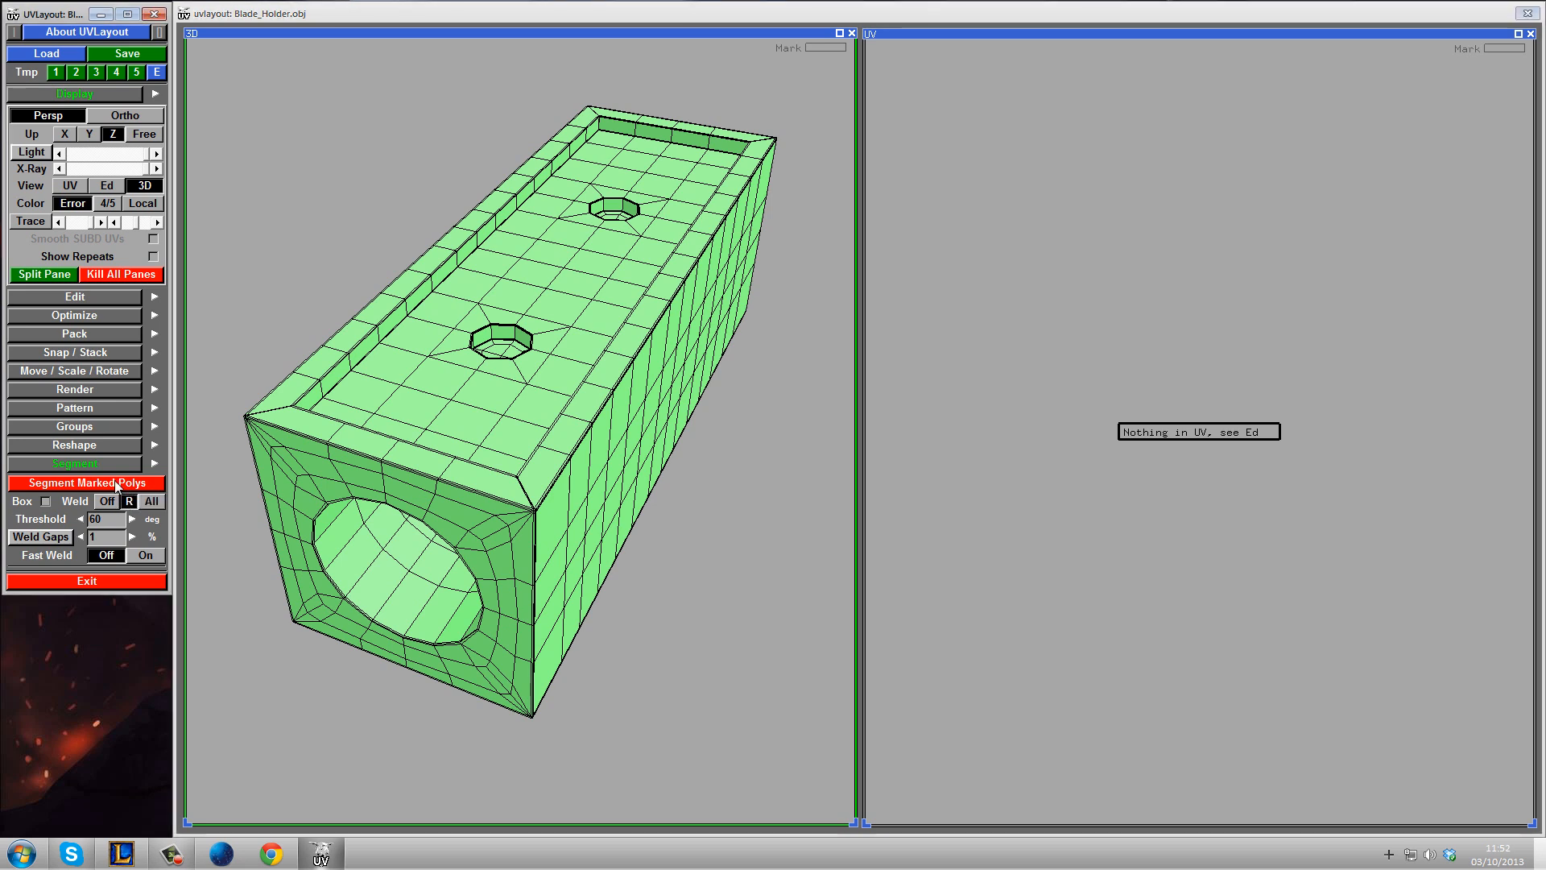
pyautogui.click(115, 483)
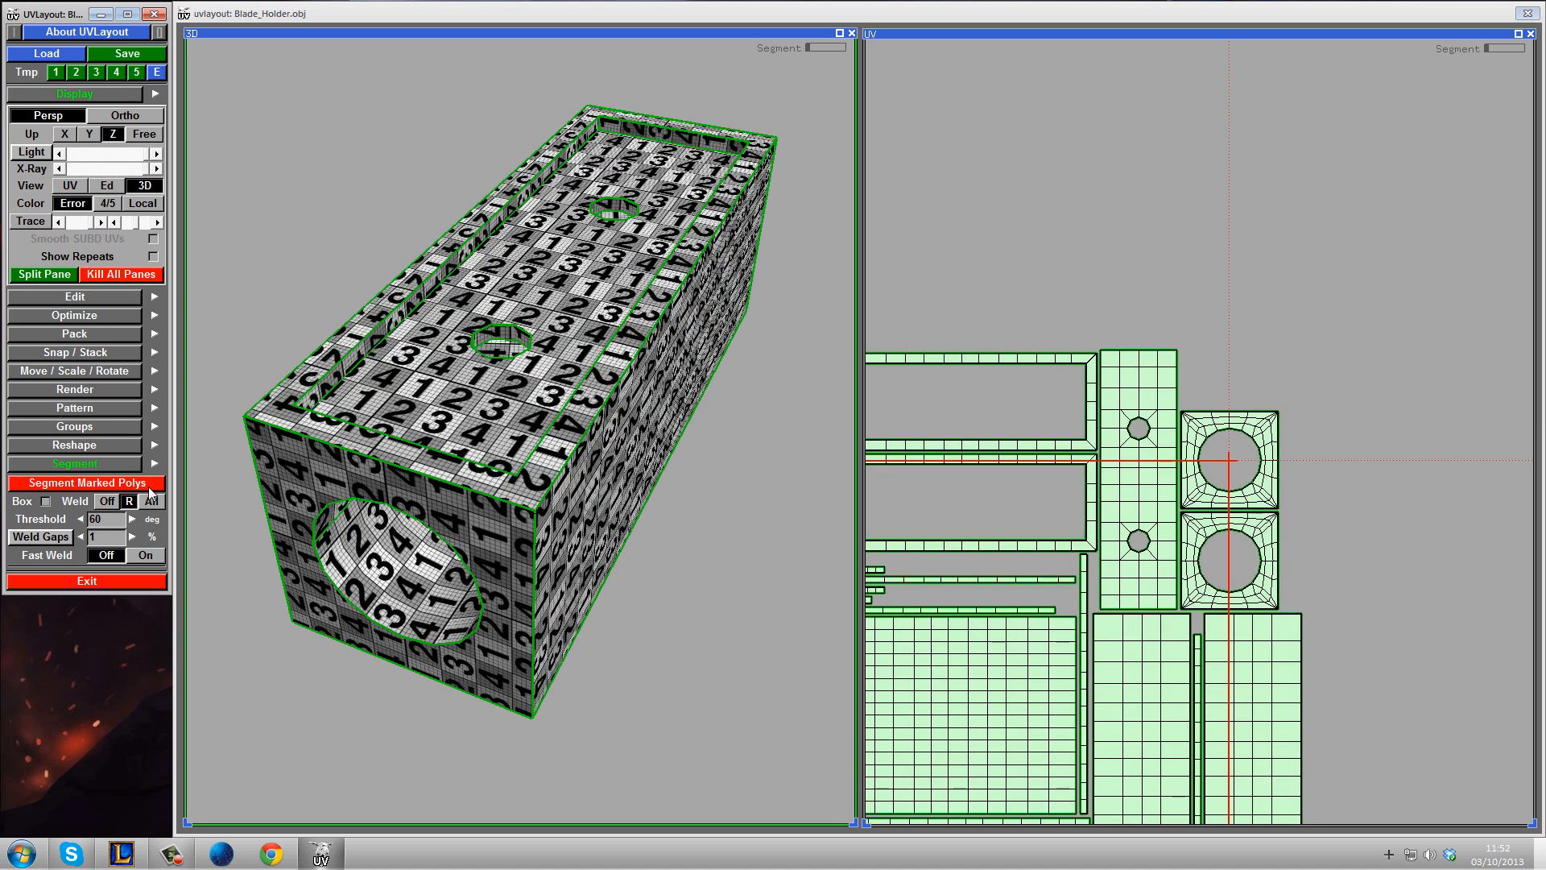
pyautogui.moveTo(1153, 626); pyautogui.dragTo(1373, 387, button='middle')
pyautogui.moveTo(1231, 328); pyautogui.dragTo(1173, 364, button='middle')
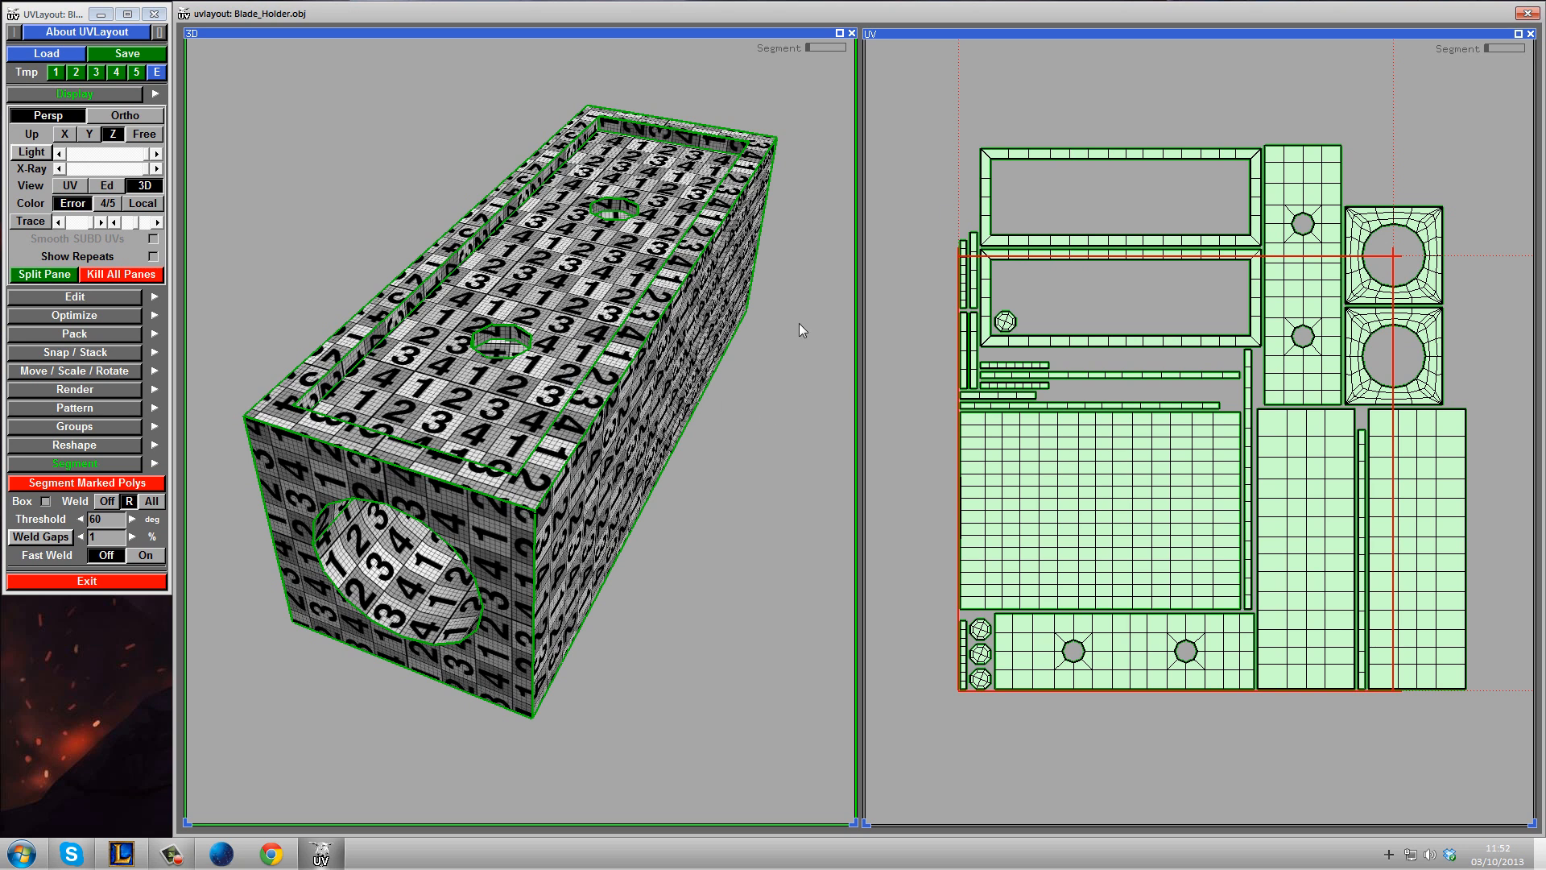
# - Move the recessed top plate's shell with the two bolt holes clear of the other UV shells
pyautogui.moveTo(676, 400); pyautogui.dragTo(533, 278)
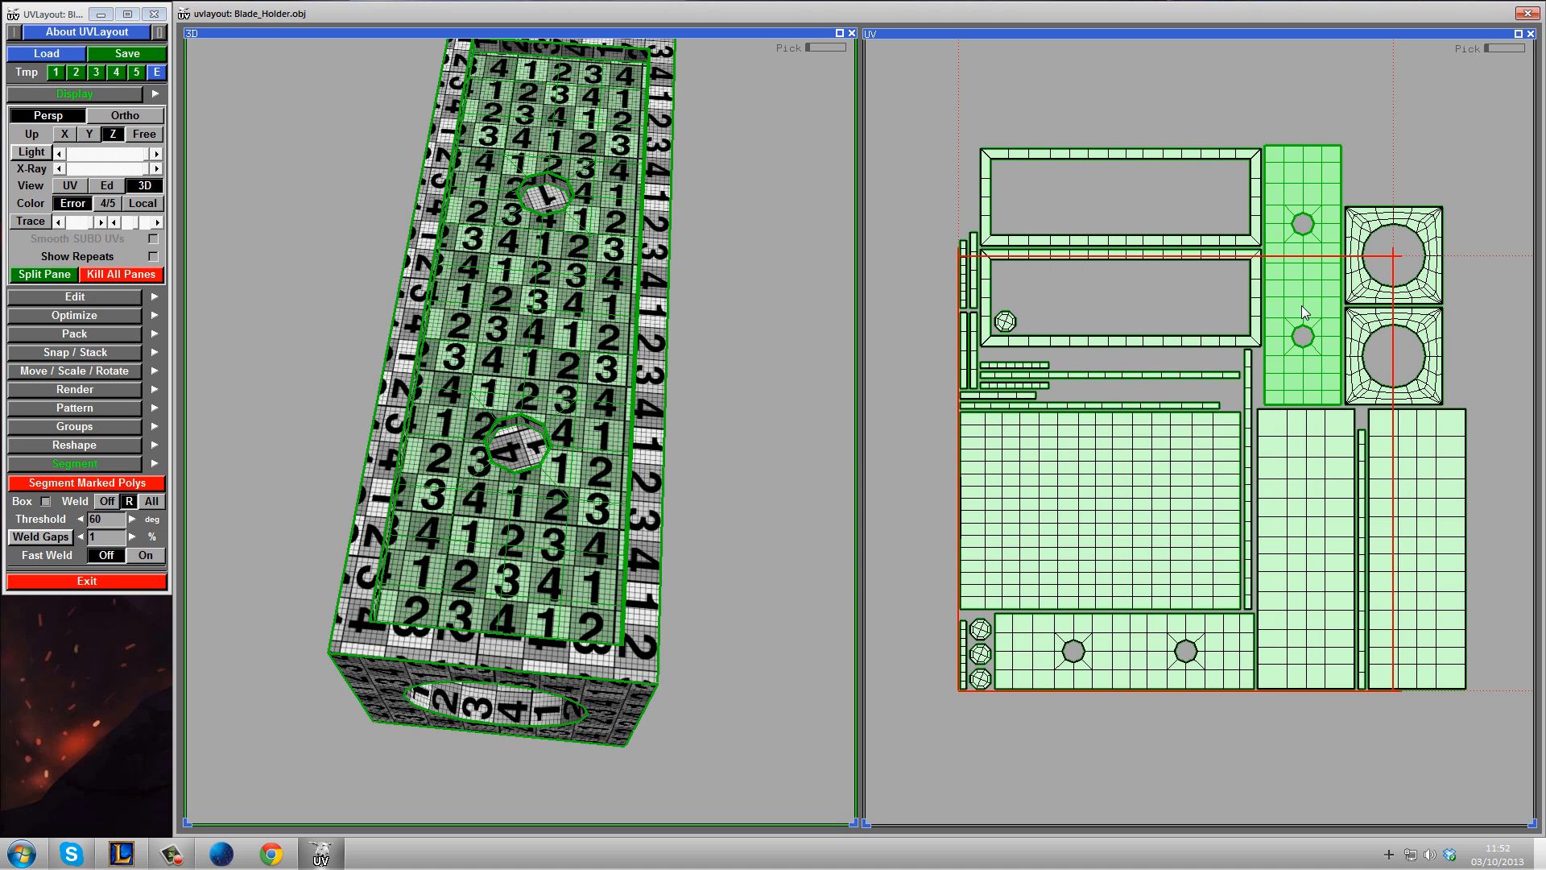
pyautogui.moveTo(1307, 210); pyautogui.dragTo(1285, 211, button='right')
pyautogui.moveTo(1285, 211); pyautogui.dragTo(889, 363, button='middle')
pyautogui.moveTo(952, 406); pyautogui.dragTo(969, 373, button='middle')
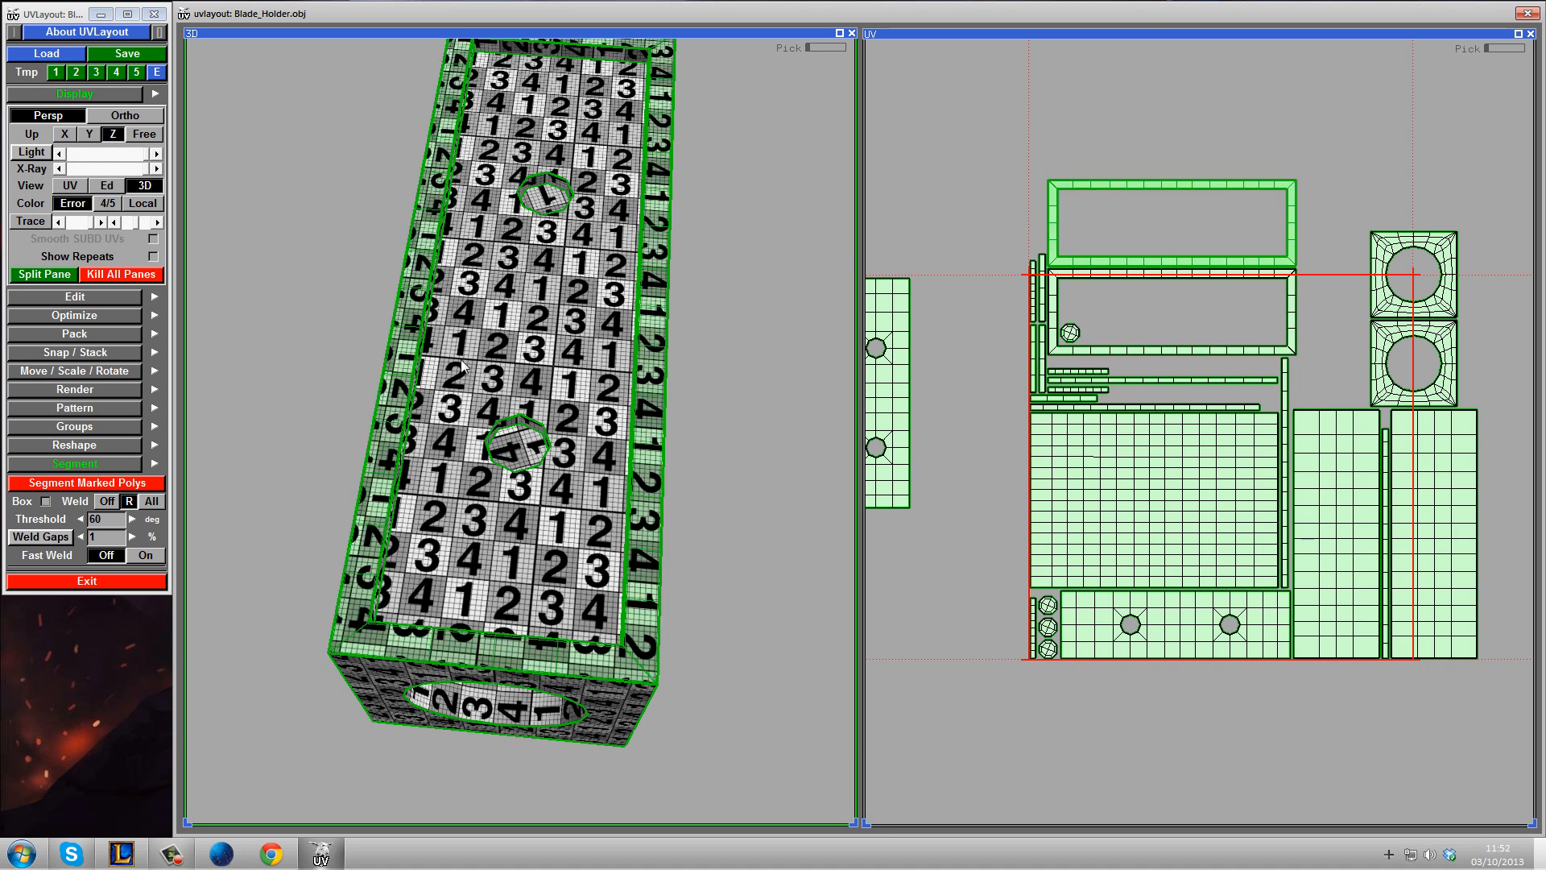
# - Rotate the top rim frame's shell in 45 degree steps until its numbers face the same way as the top plate's
pyautogui.click(88, 371)
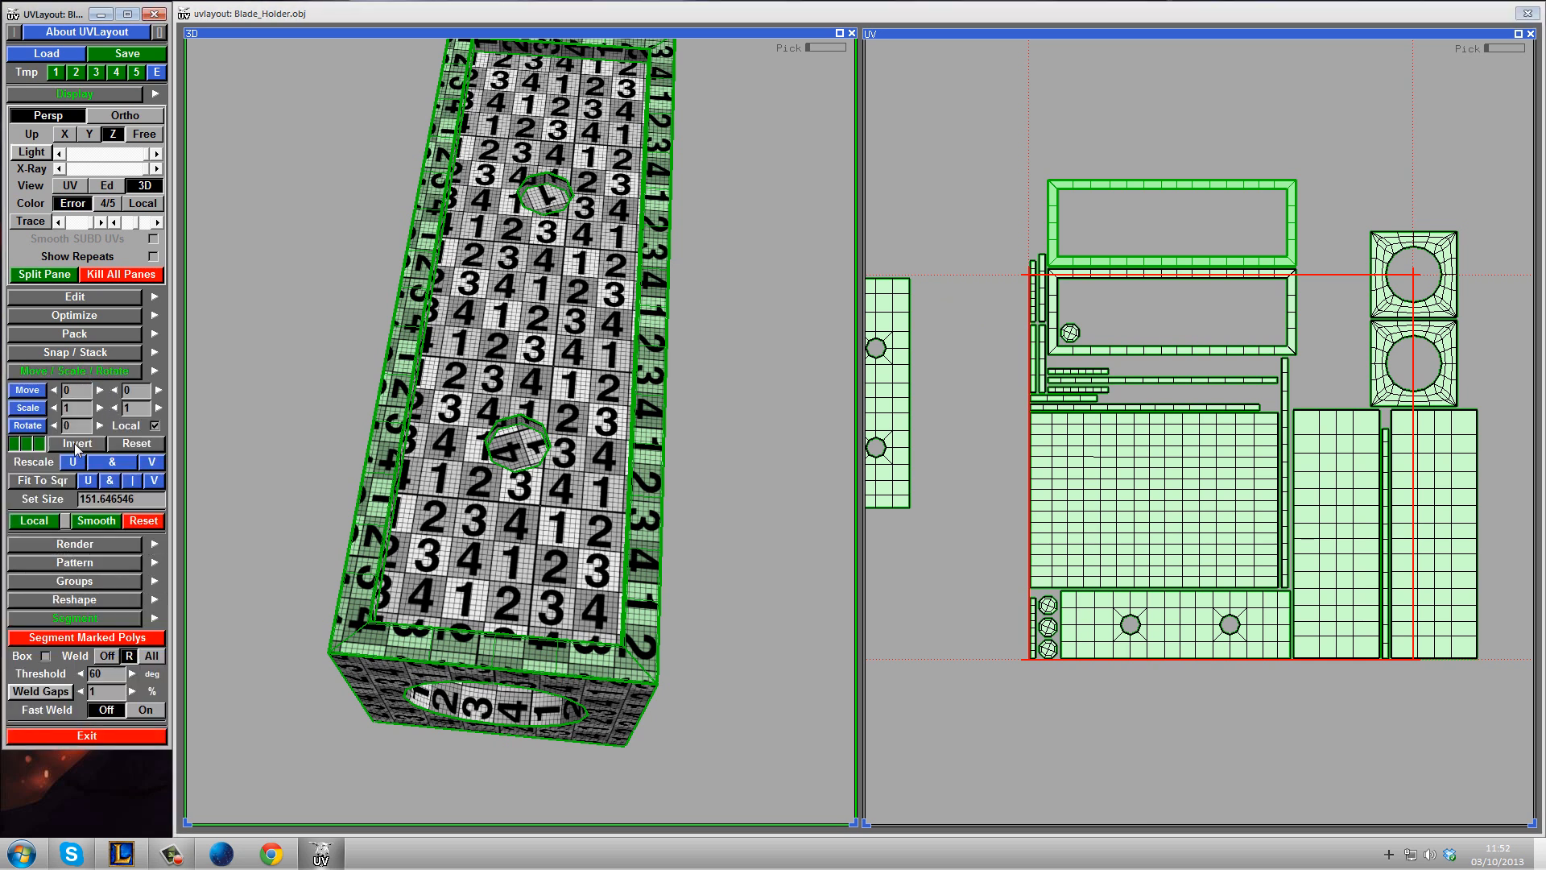
pyautogui.click(99, 426)
pyautogui.click(100, 427)
pyautogui.click(31, 426)
pyautogui.click(29, 427)
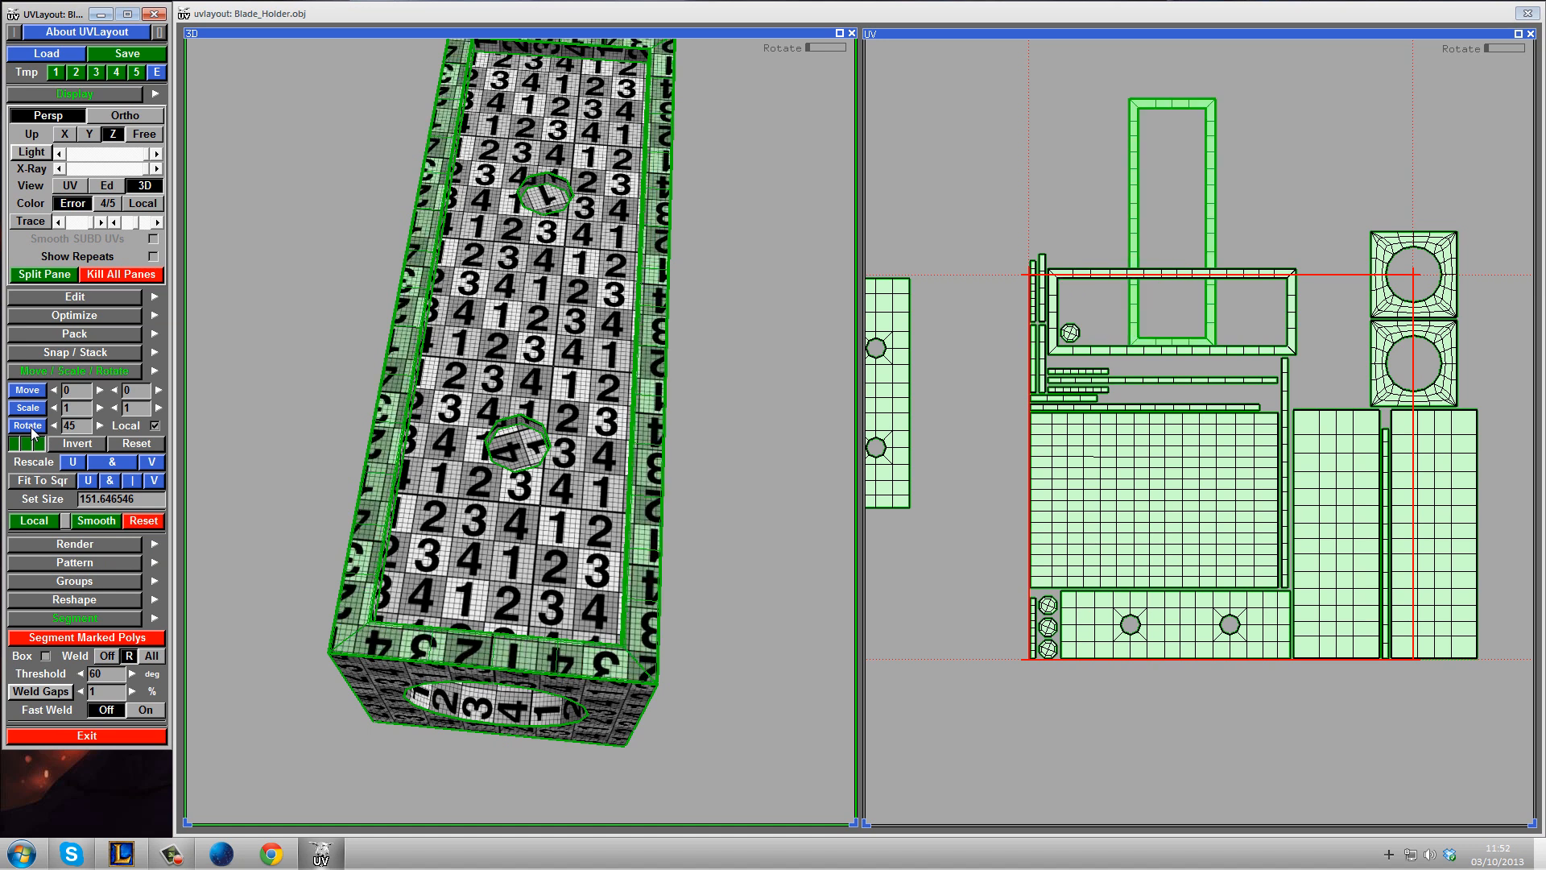
pyautogui.click(29, 427)
pyautogui.click(29, 427)
pyautogui.click(29, 427)
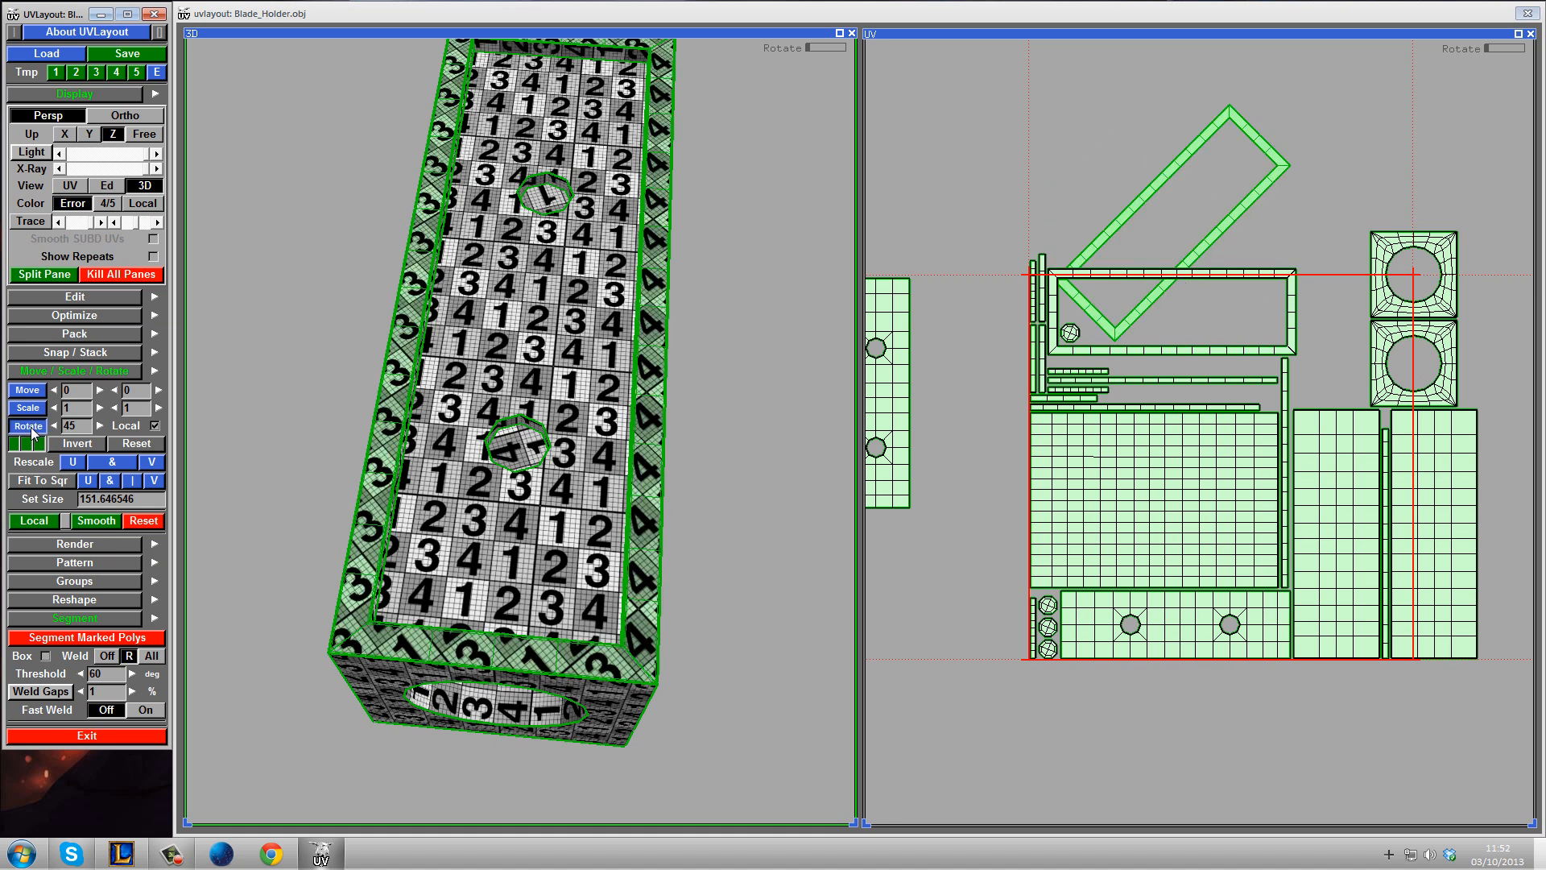
pyautogui.click(29, 427)
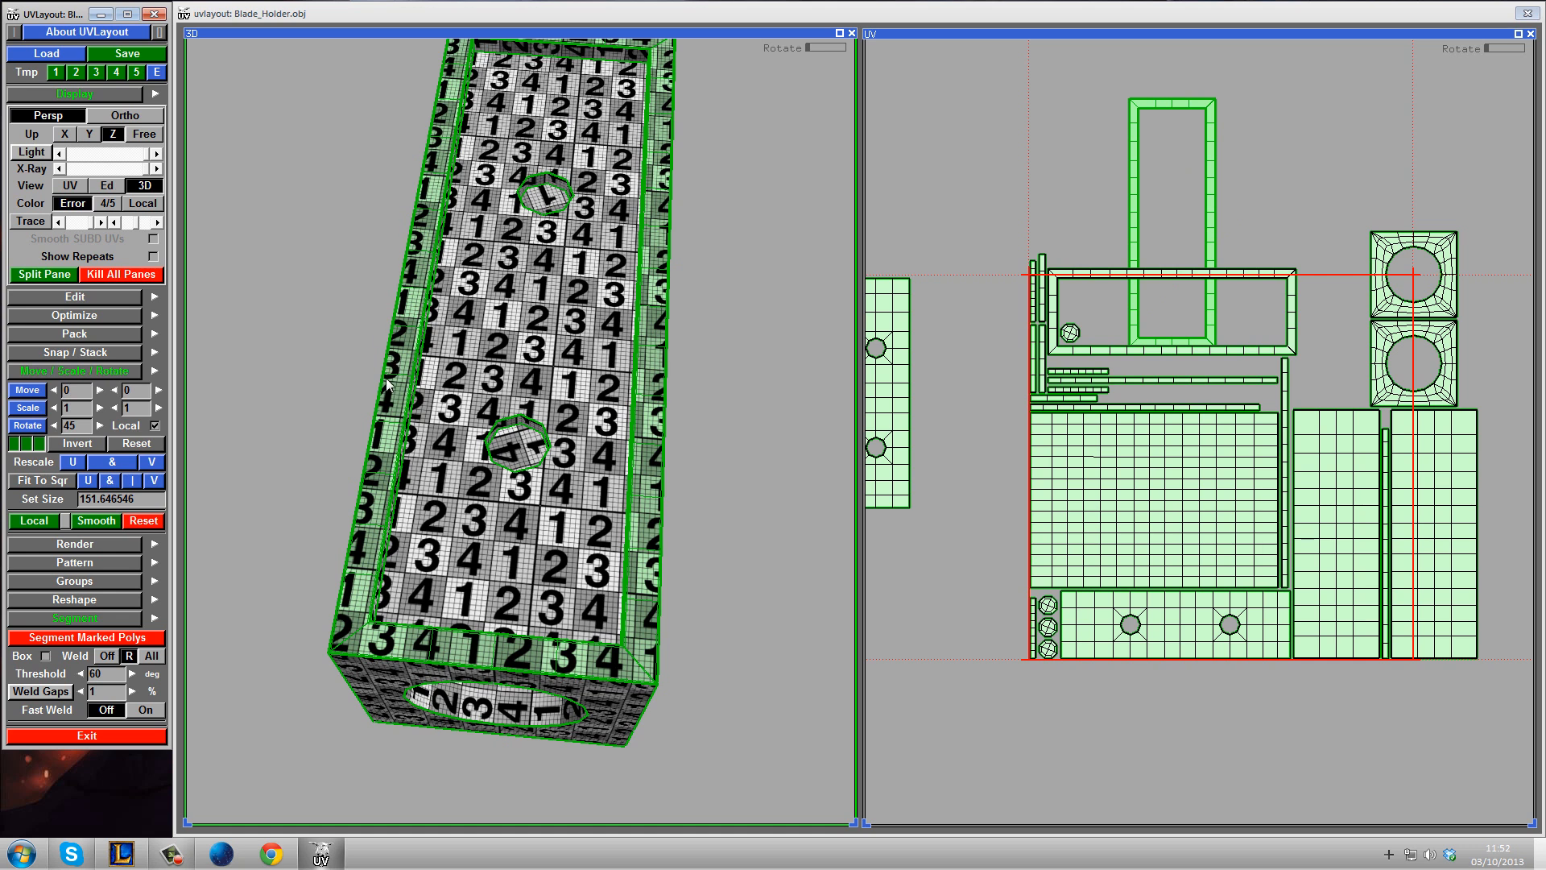
# - Move the rotated rim frame's shell into the free space above the top plate's shell
pyautogui.moveTo(1211, 204); pyautogui.dragTo(977, 78)
pyautogui.moveTo(1055, 162); pyautogui.dragTo(1058, 168)
pyautogui.moveTo(785, 343); pyautogui.dragTo(683, 238)
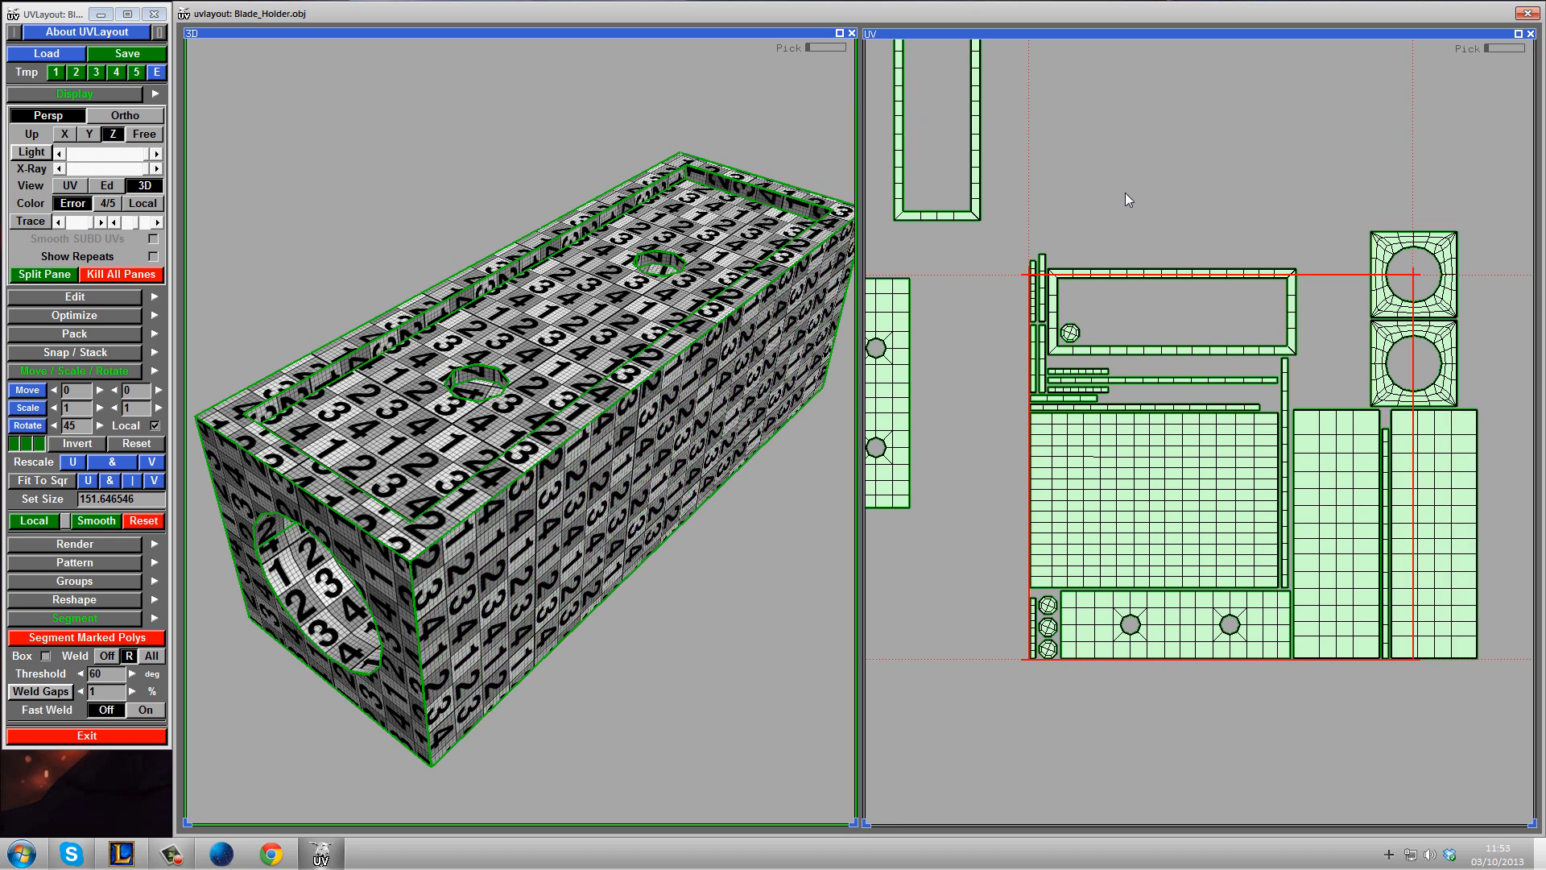
# - Turn Fast Weld on and weld the adjoining long side panel's shell to the rim frame's outer long edge
pyautogui.moveTo(1071, 156); pyautogui.dragTo(1082, 292, button='middle')
pyautogui.moveTo(1021, 133); pyautogui.dragTo(1139, 257, button='middle')
pyautogui.moveTo(1139, 258)
pyautogui.mouseDown(button='right')
pyautogui.moveTo(1149, 320)
pyautogui.moveTo(1175, 264)
pyautogui.moveTo(1147, 268)
pyautogui.moveTo(1142, 250)
pyautogui.mouseUp(button='right')
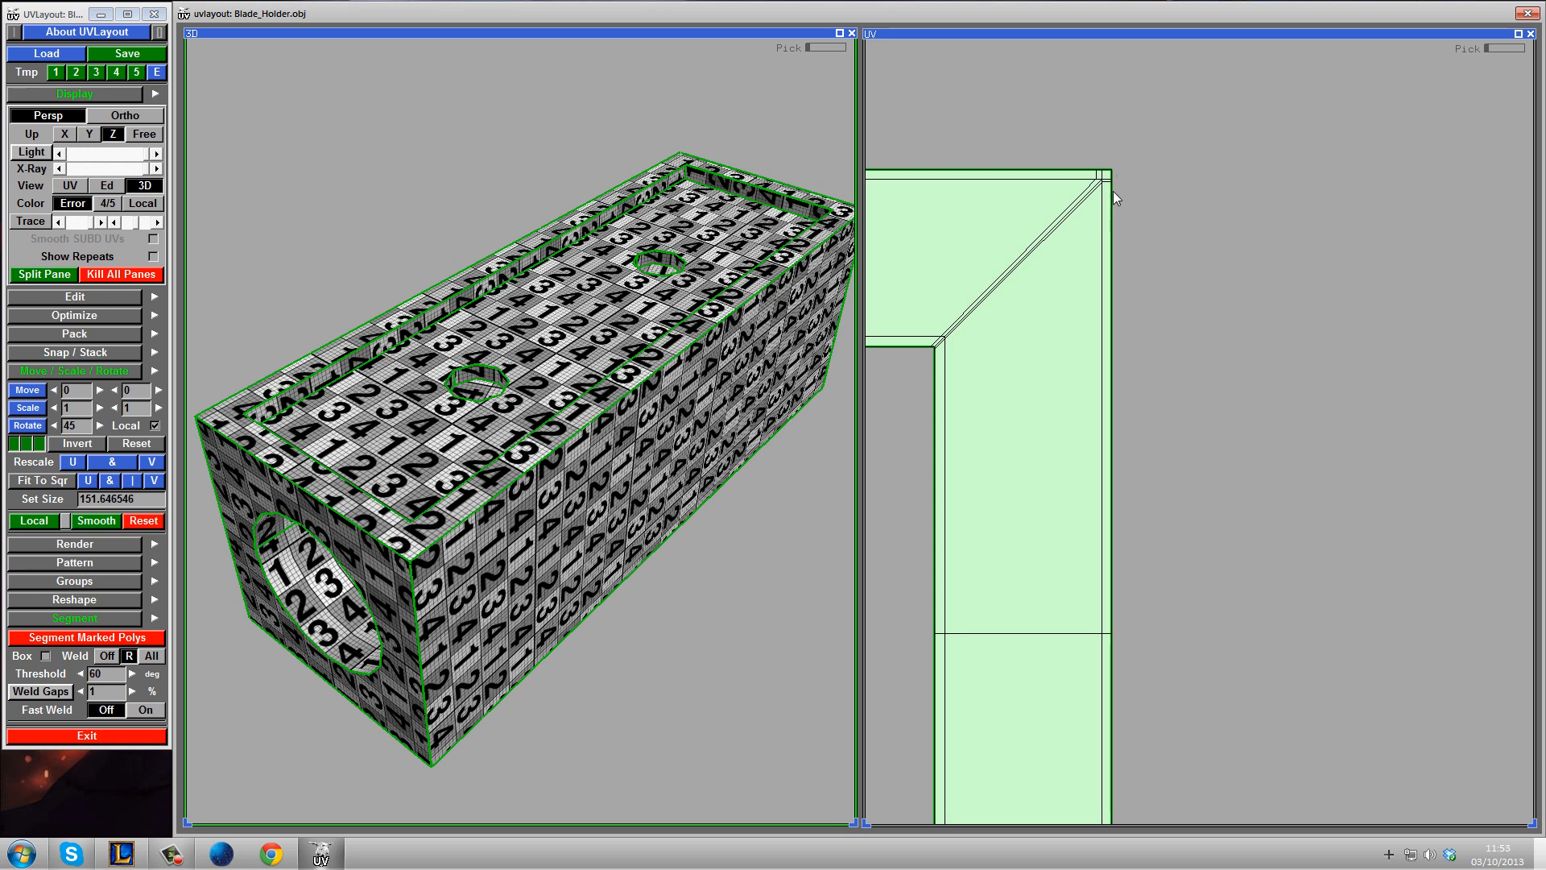
pyautogui.moveTo(1113, 196); pyautogui.dragTo(1225, 340, button='right')
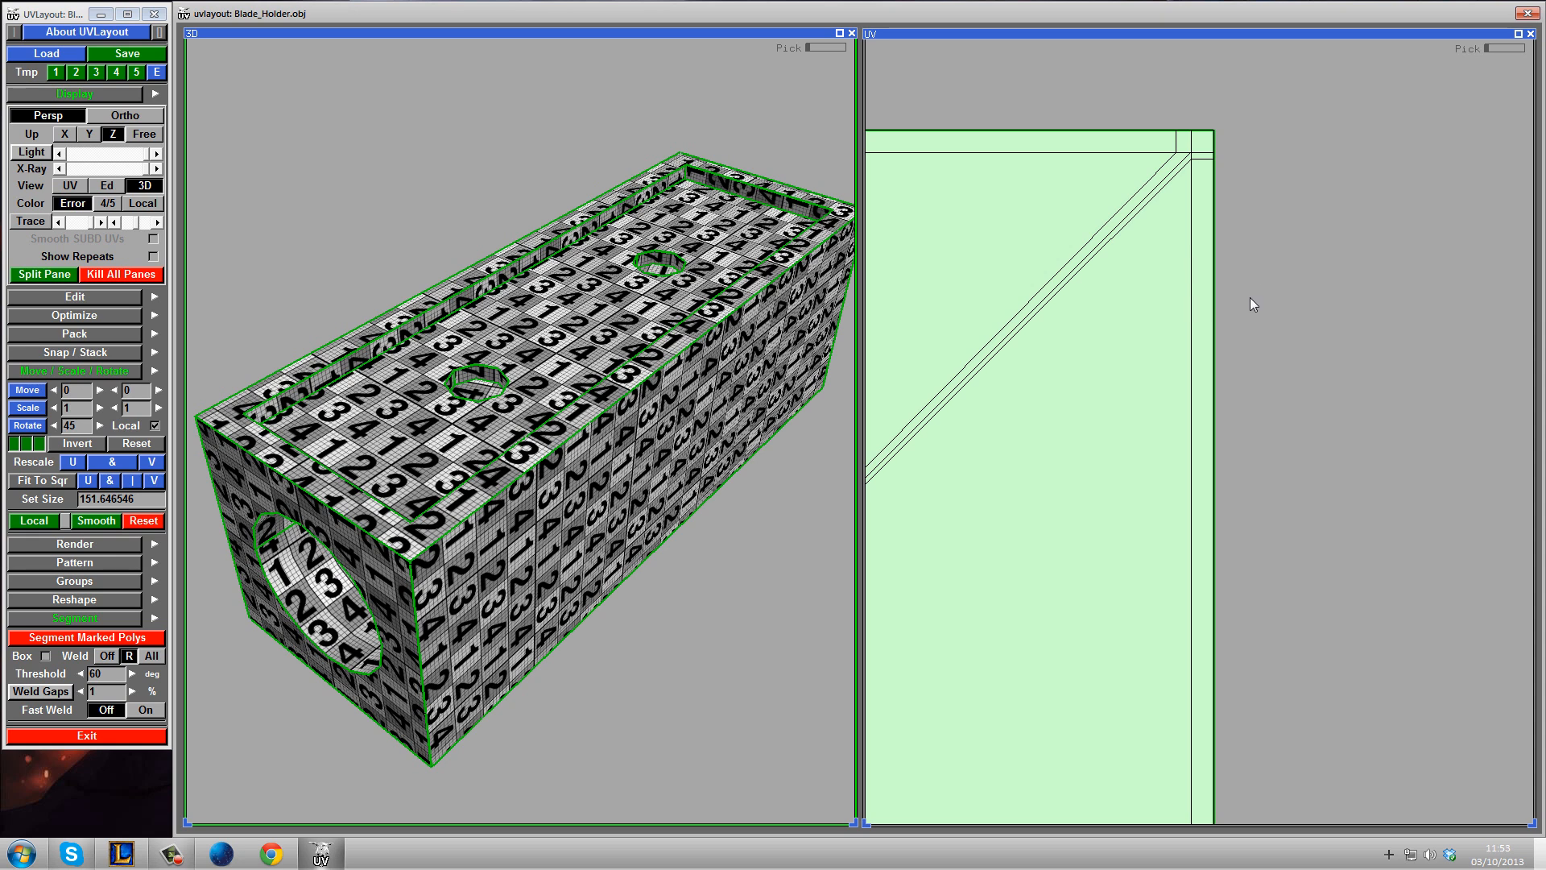
pyautogui.press('c')
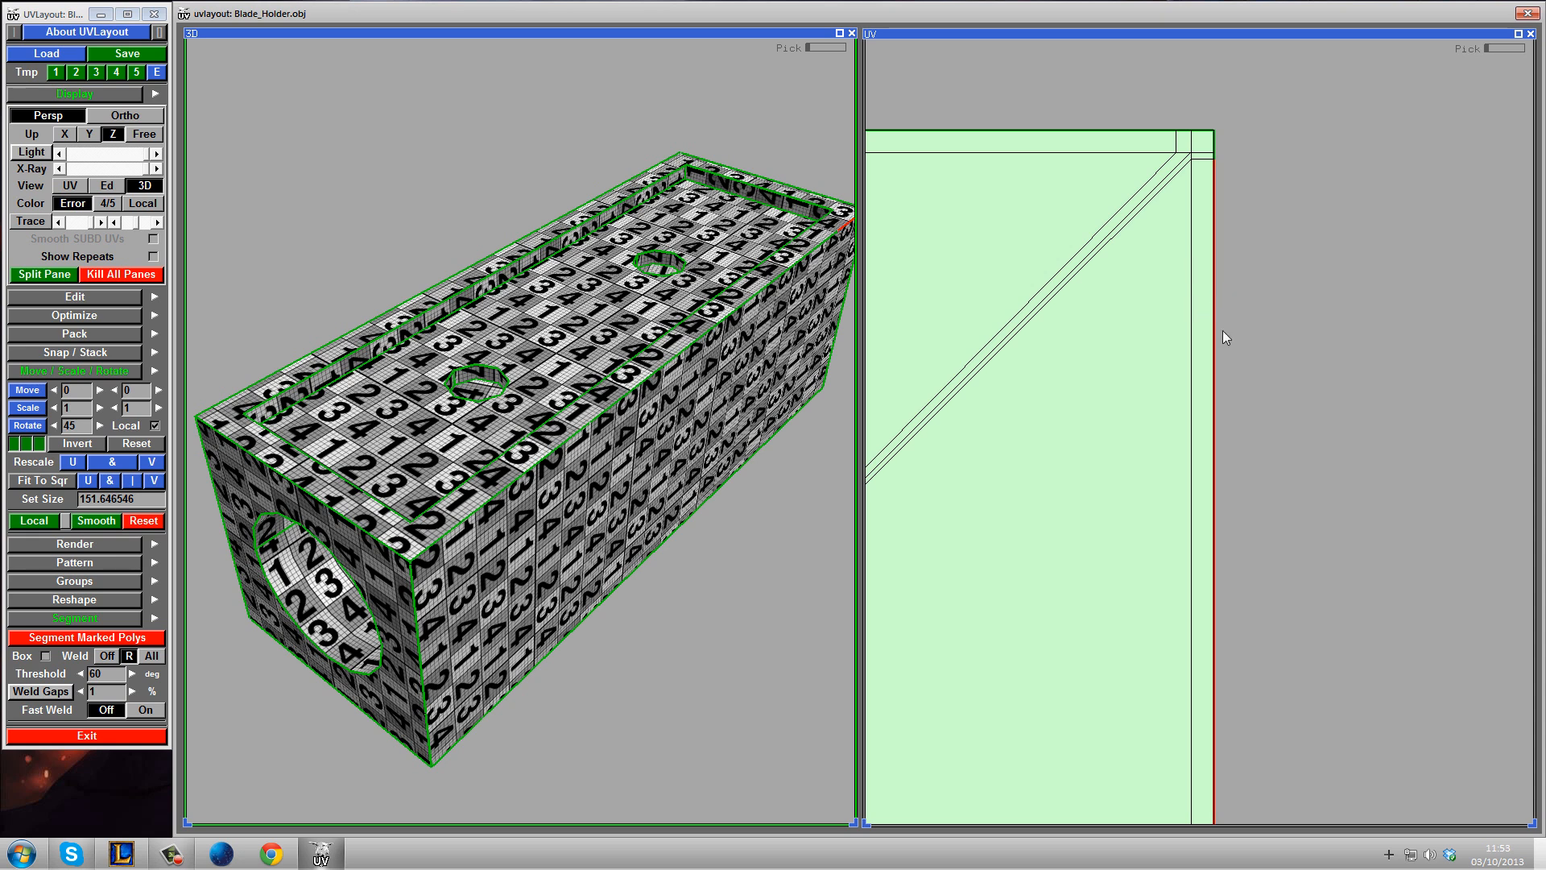
pyautogui.click(145, 710)
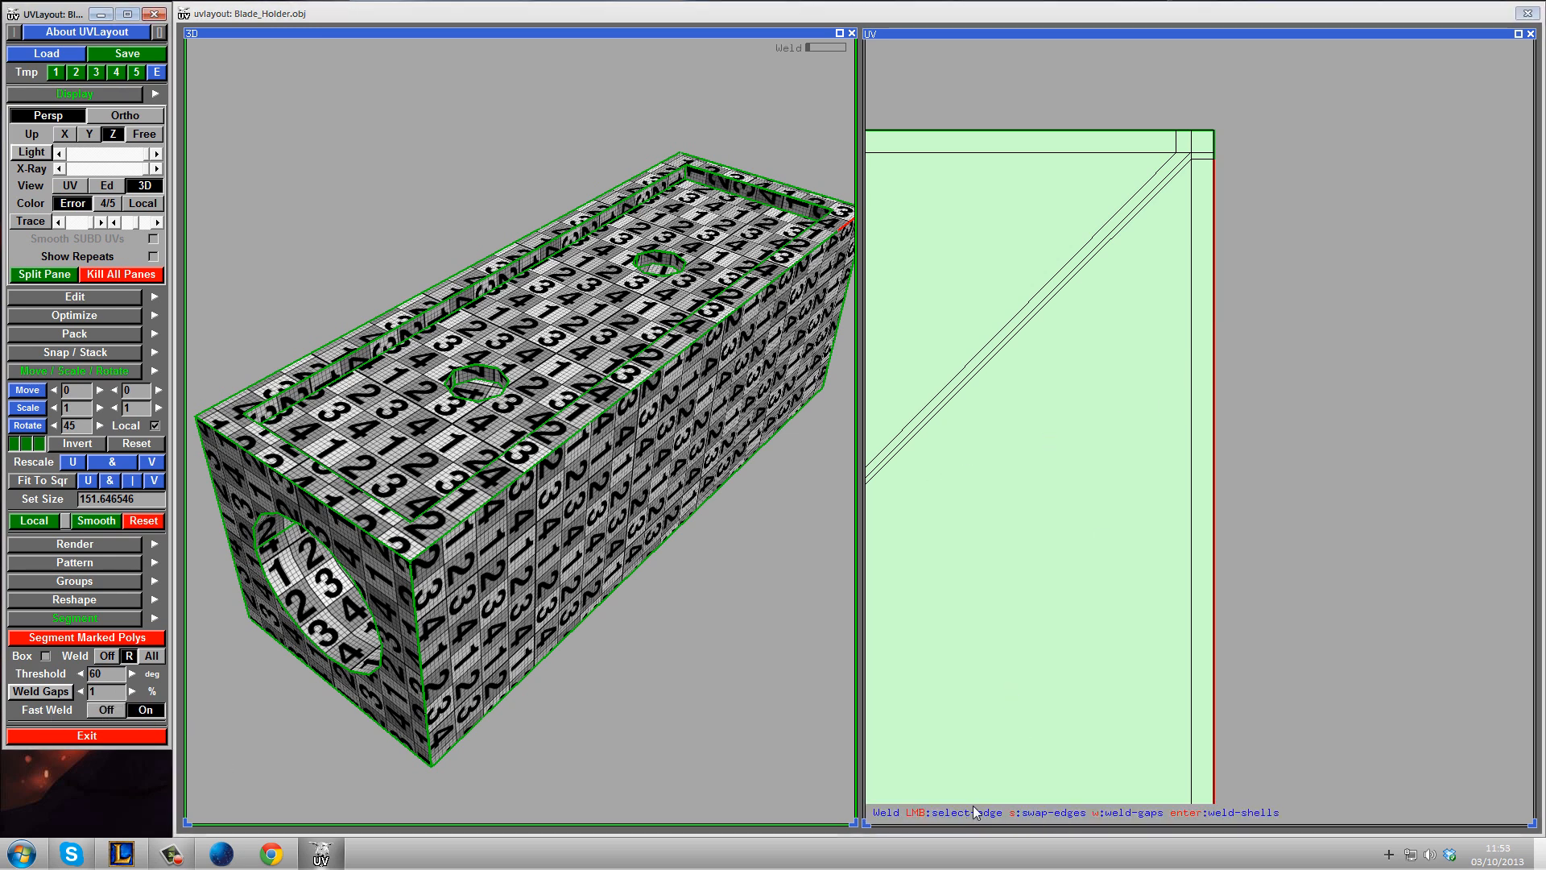
pyautogui.click(1215, 219)
pyautogui.moveTo(1094, 359); pyautogui.dragTo(1153, 490, button='right')
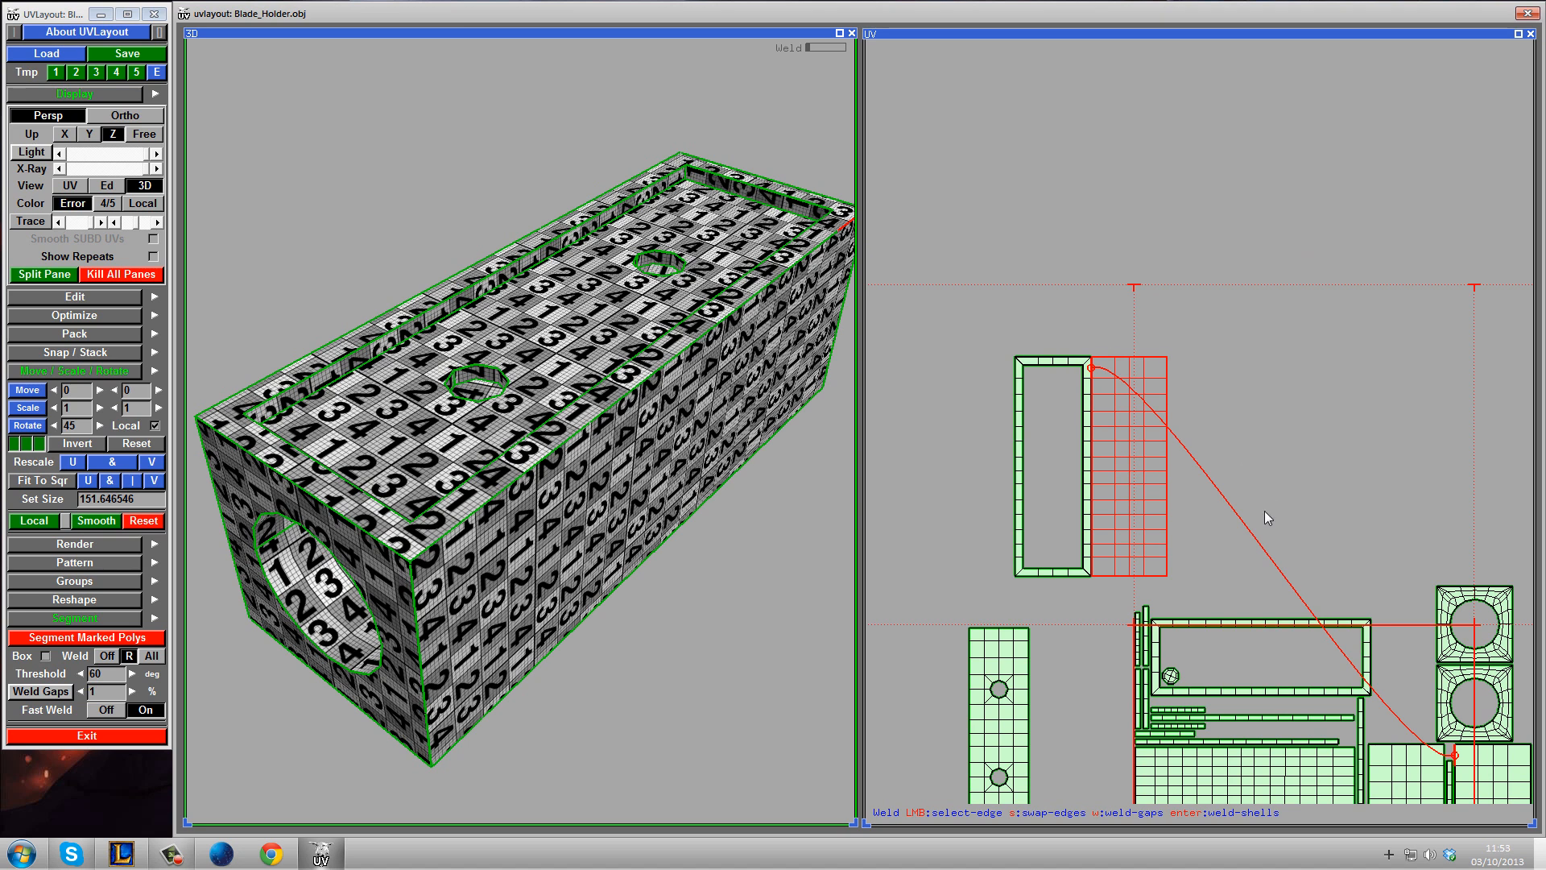
pyautogui.moveTo(1280, 567); pyautogui.dragTo(1216, 492, button='middle')
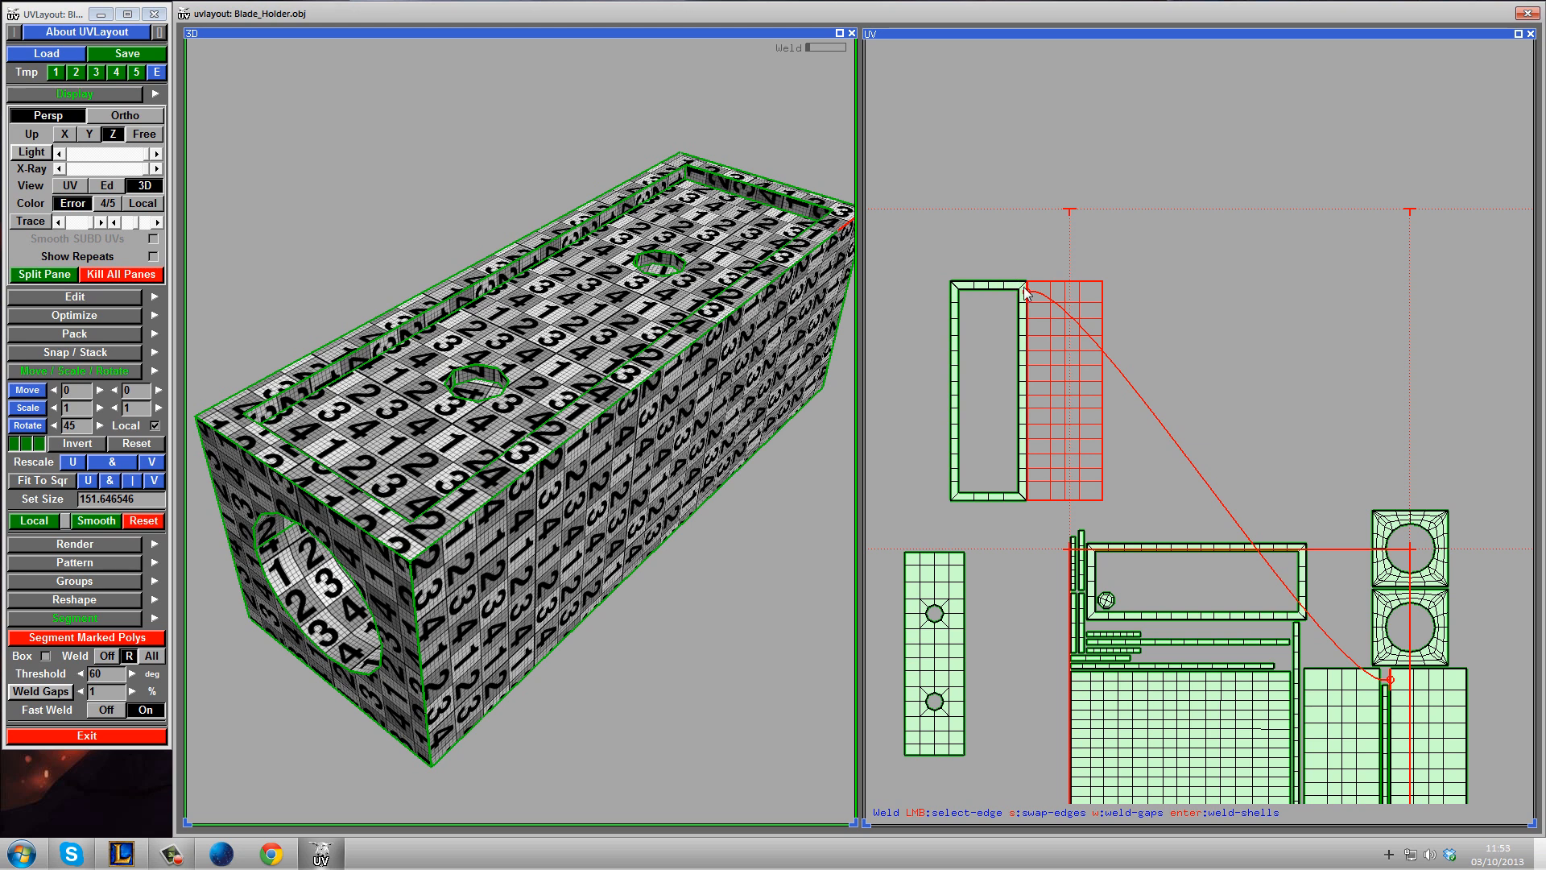
pyautogui.scroll(5, 1027, 295)
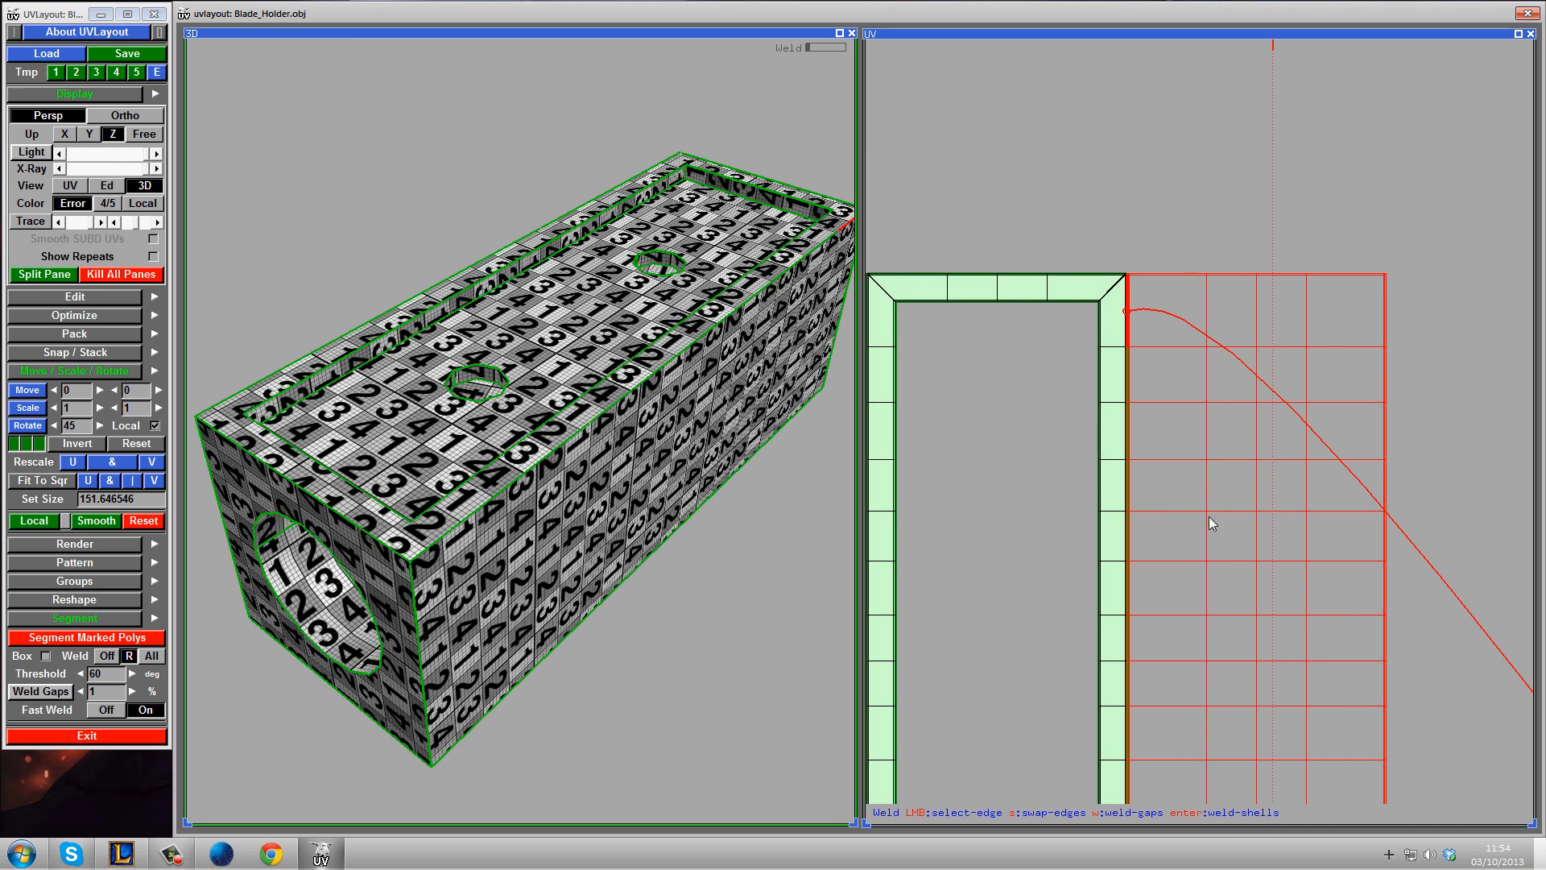
pyautogui.press('Return')
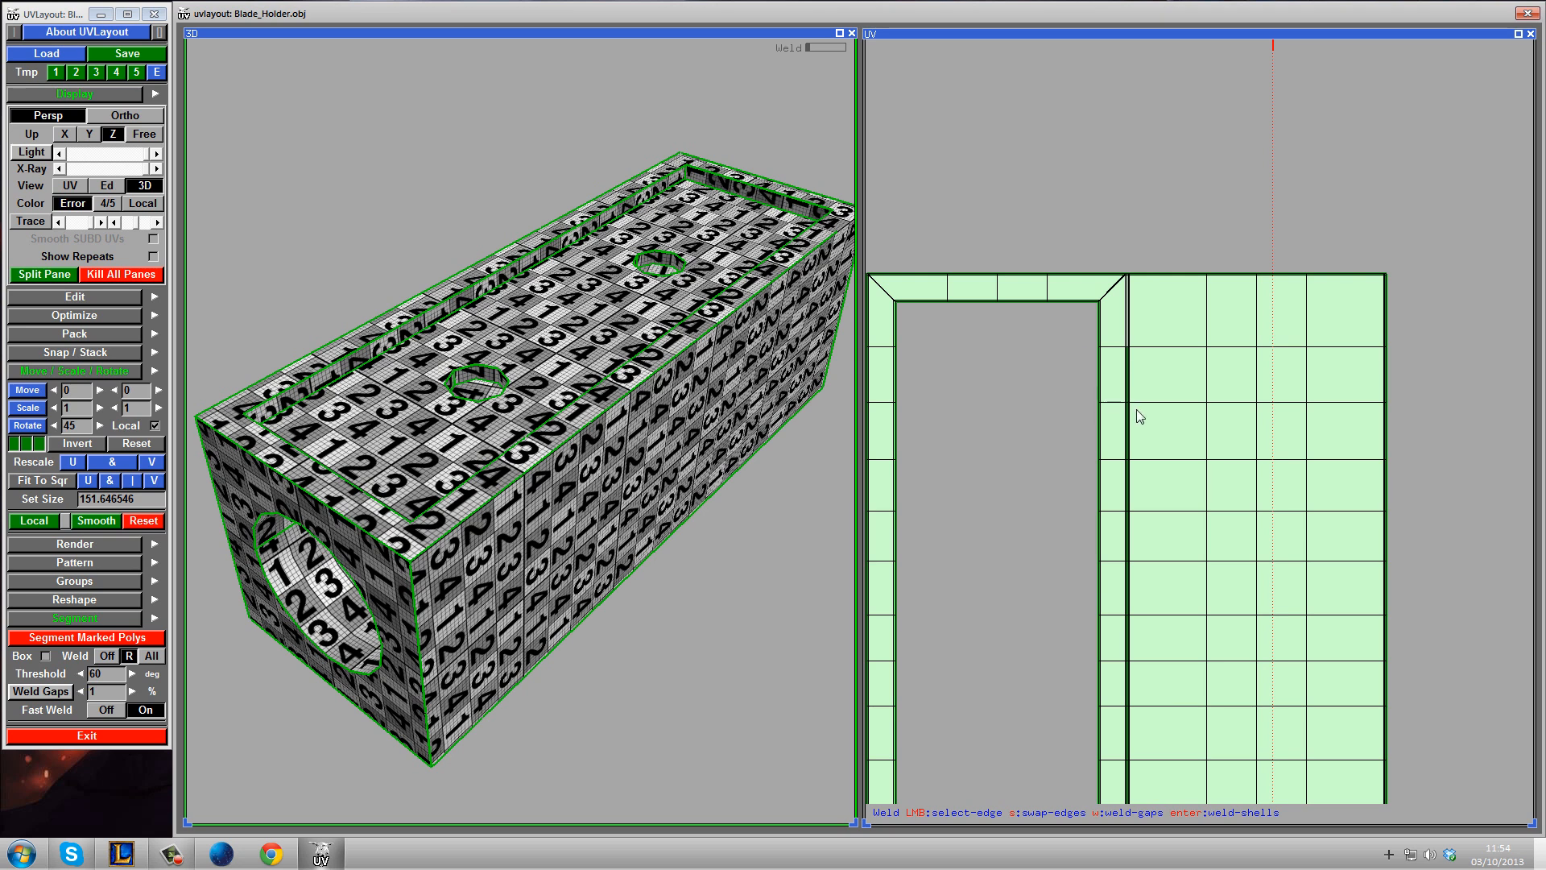
# - Examine the welded seam between the rim frame and side panel at both ends, and the frame's opposite corner
pyautogui.scroll(3, 1140, 406)
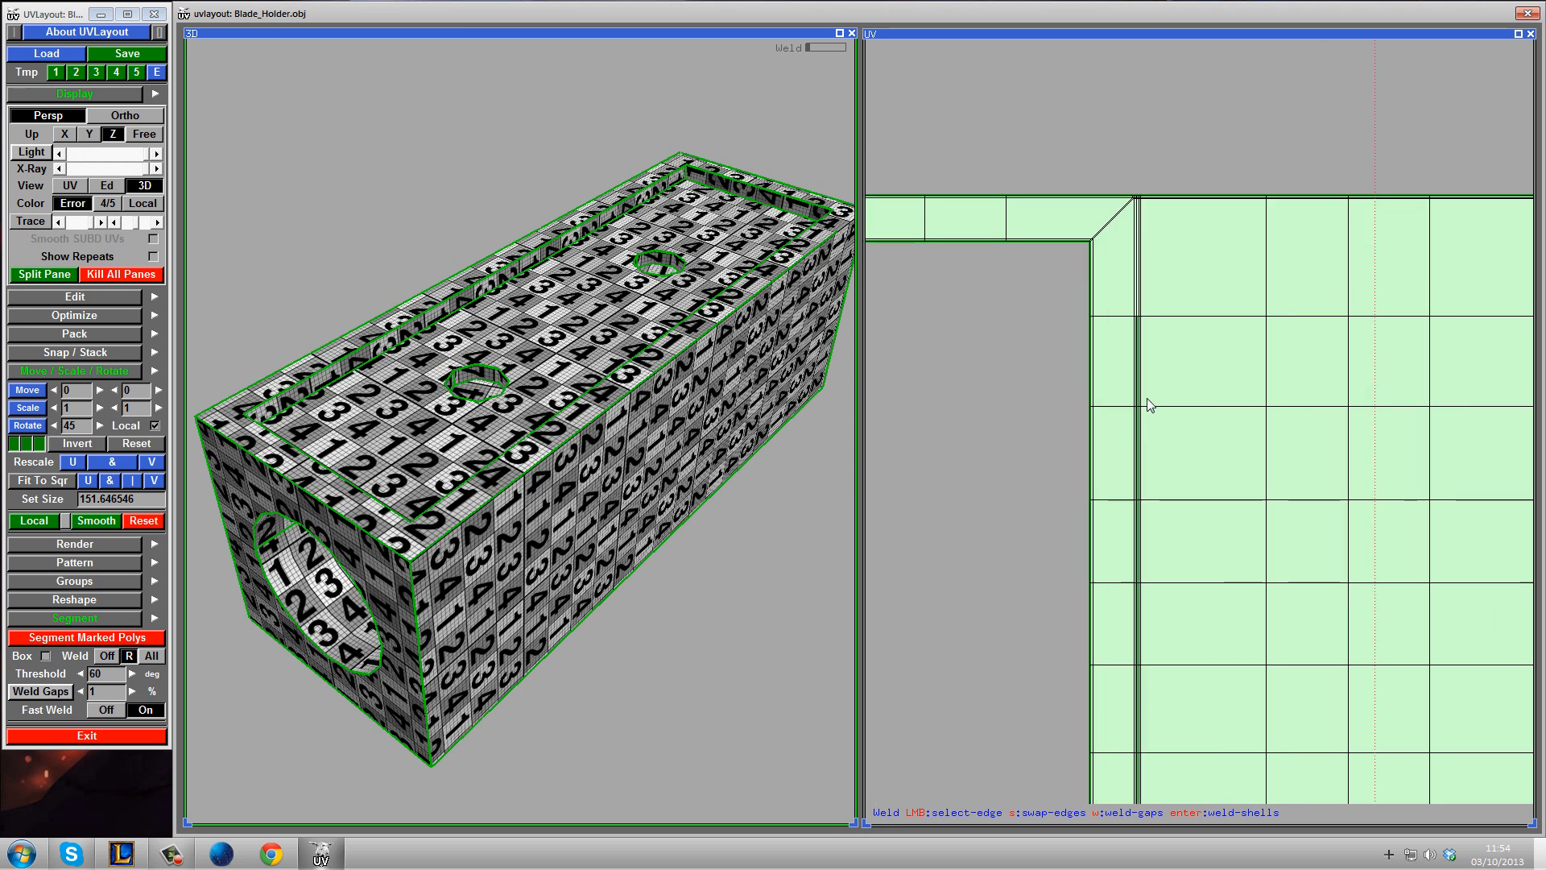
pyautogui.scroll(3, 1170, 340)
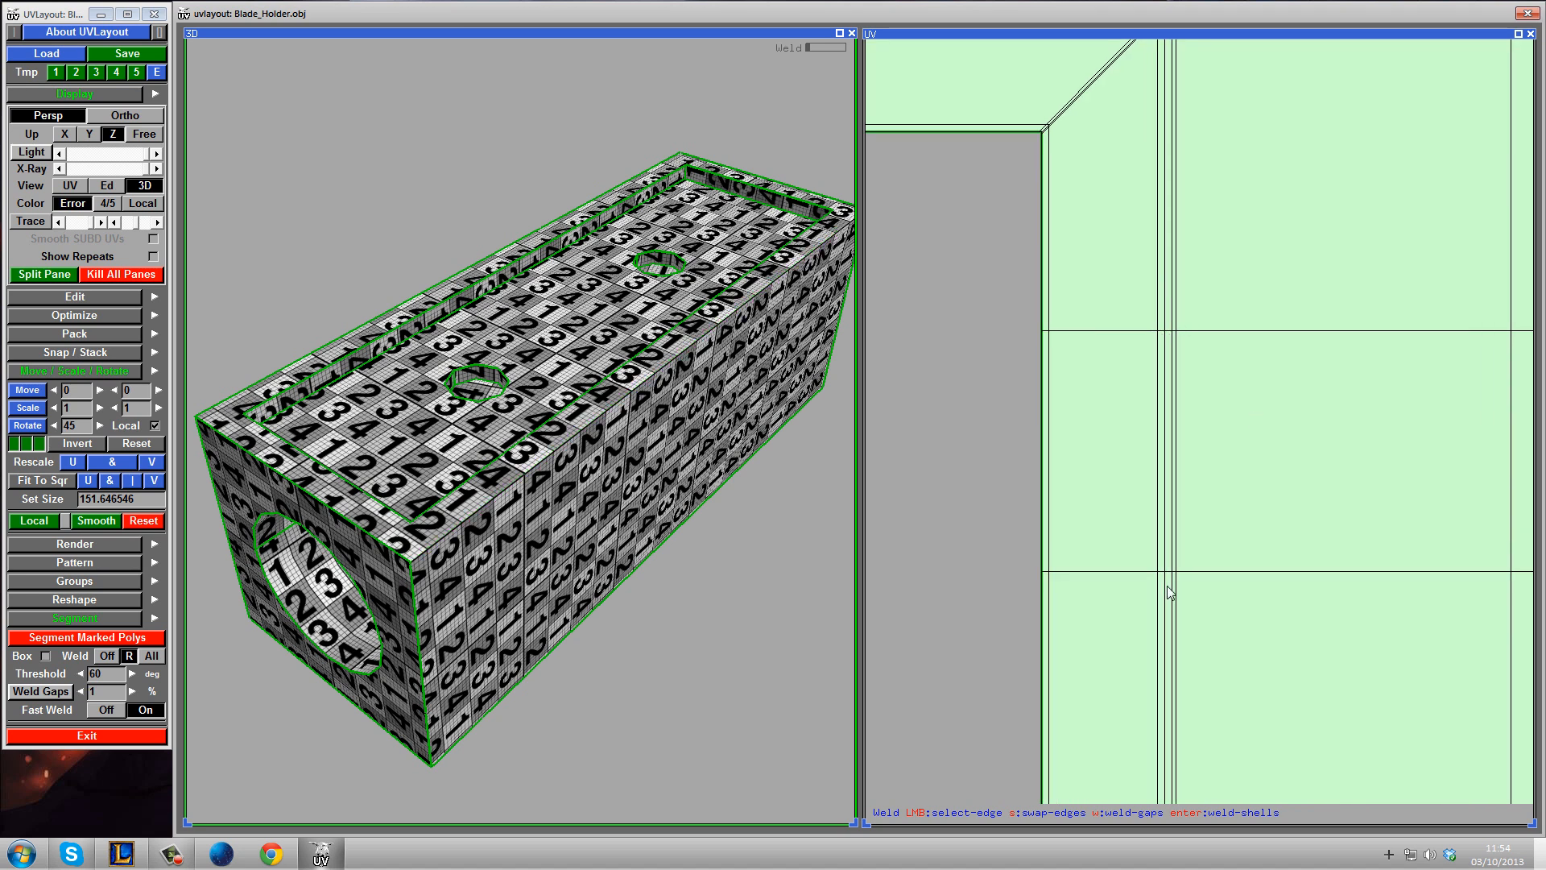
pyautogui.moveTo(1183, 145); pyautogui.dragTo(1186, 400, button='middle')
pyautogui.moveTo(1178, 289); pyautogui.dragTo(1192, 149, button='middle')
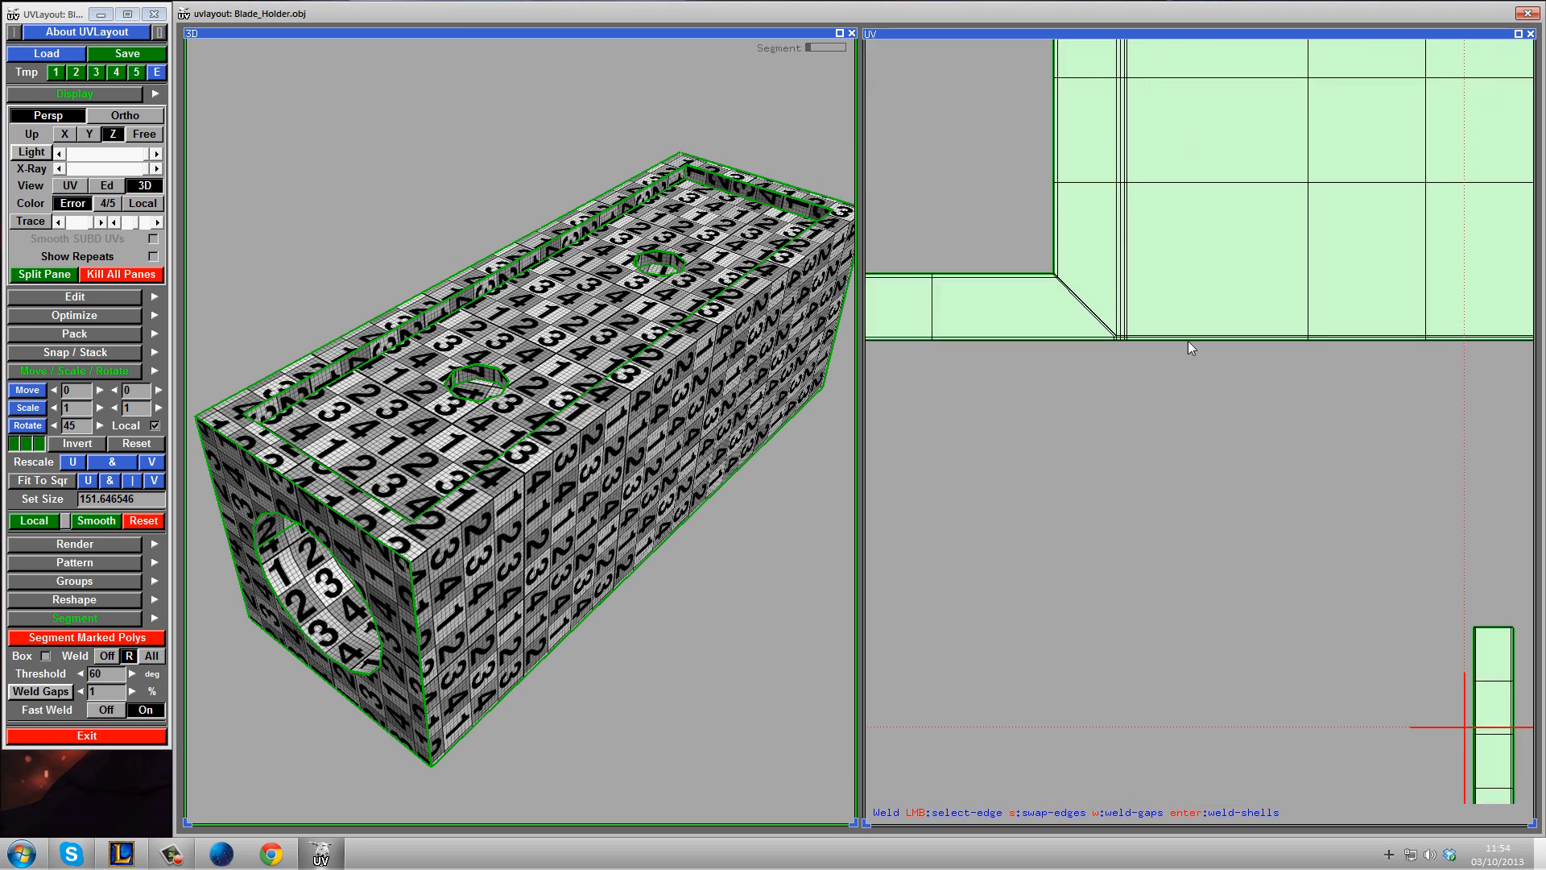
pyautogui.moveTo(1128, 355); pyautogui.dragTo(1113, 383, button='right')
pyautogui.moveTo(1113, 383); pyautogui.dragTo(1144, 399, button='middle')
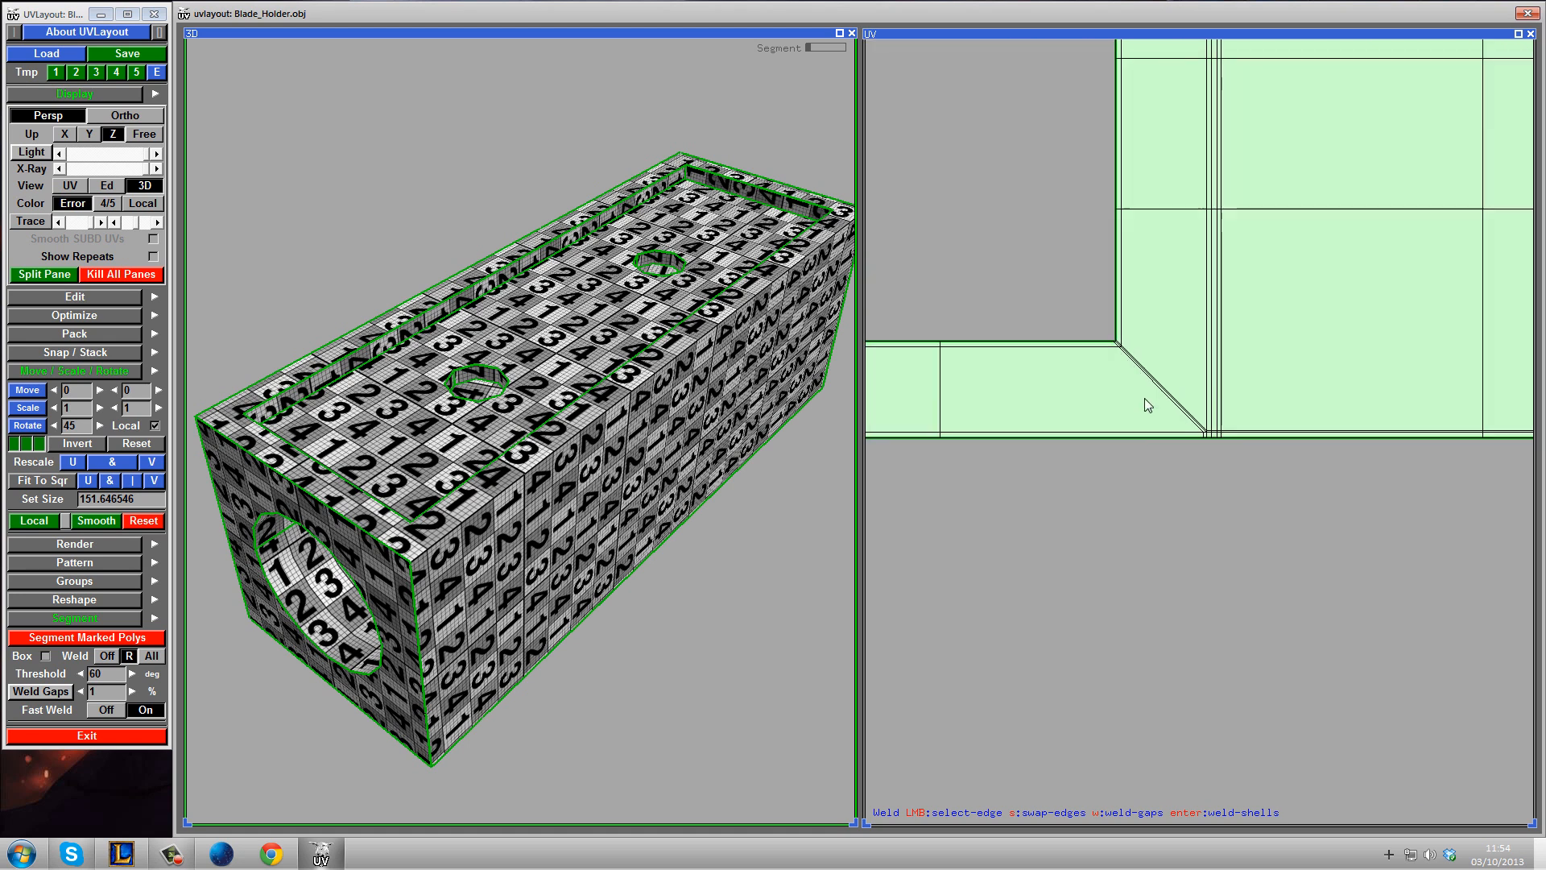
pyautogui.moveTo(568, 388)
pyautogui.mouseDown()
pyautogui.moveTo(616, 381)
pyautogui.moveTo(649, 344)
pyautogui.moveTo(564, 376)
pyautogui.moveTo(588, 373)
pyautogui.mouseUp()
pyautogui.moveTo(1047, 298); pyautogui.dragTo(1382, 410, button='middle')
pyautogui.moveTo(1050, 356); pyautogui.dragTo(1506, 285, button='middle')
pyautogui.moveTo(1197, 529); pyautogui.dragTo(1215, 525, button='right')
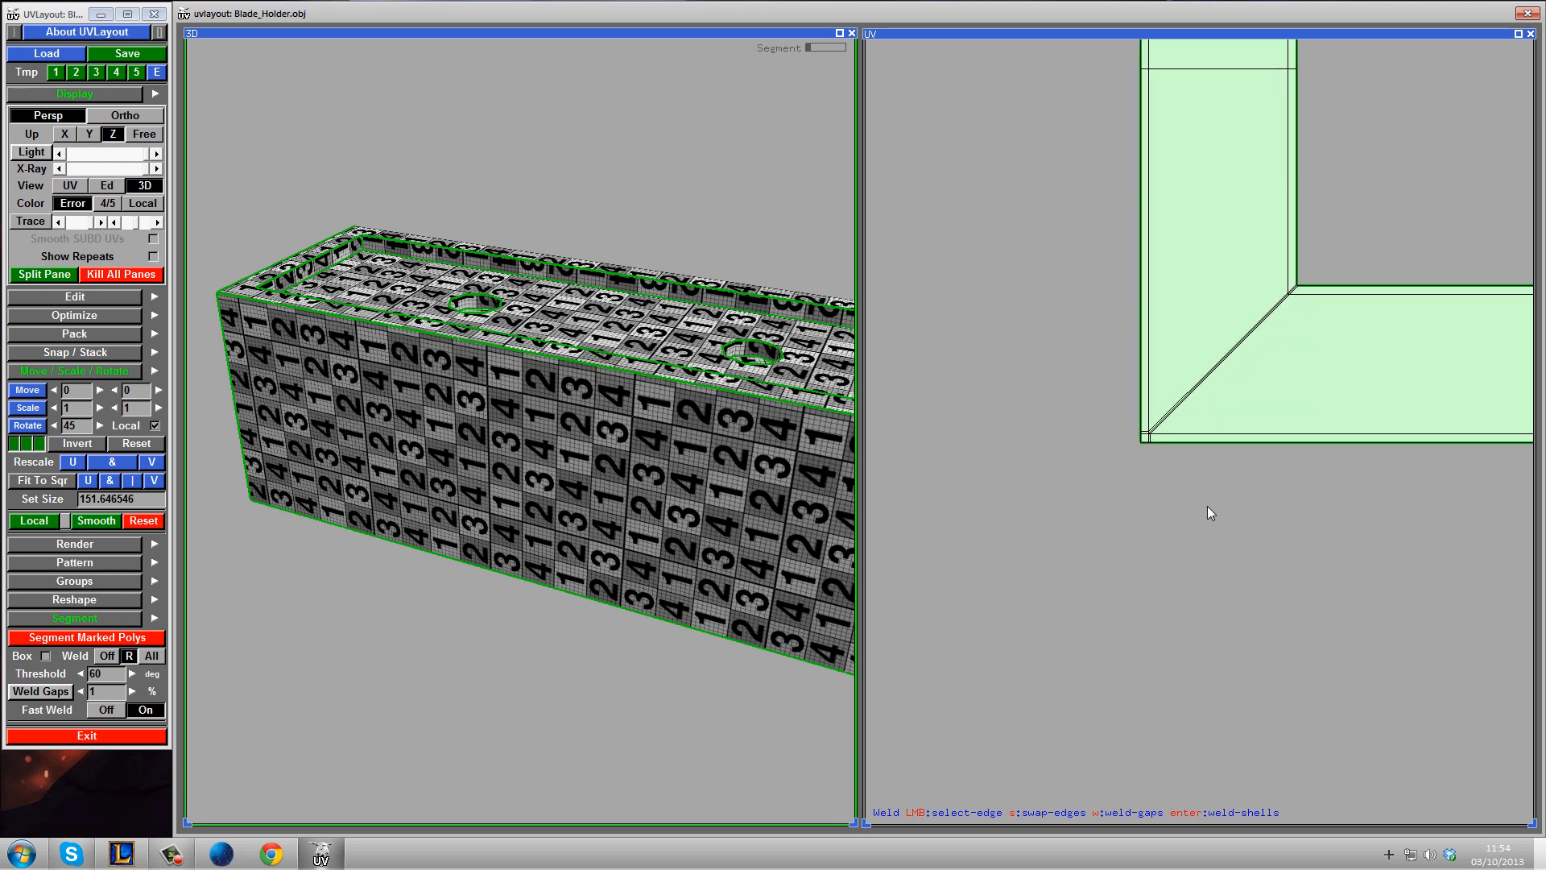
# - Weld the second long side panel's shell to the rim frame's other outer long edge and check the seam's far end
pyautogui.moveTo(1129, 396); pyautogui.dragTo(1137, 395, button='right')
pyautogui.click(1144, 400)
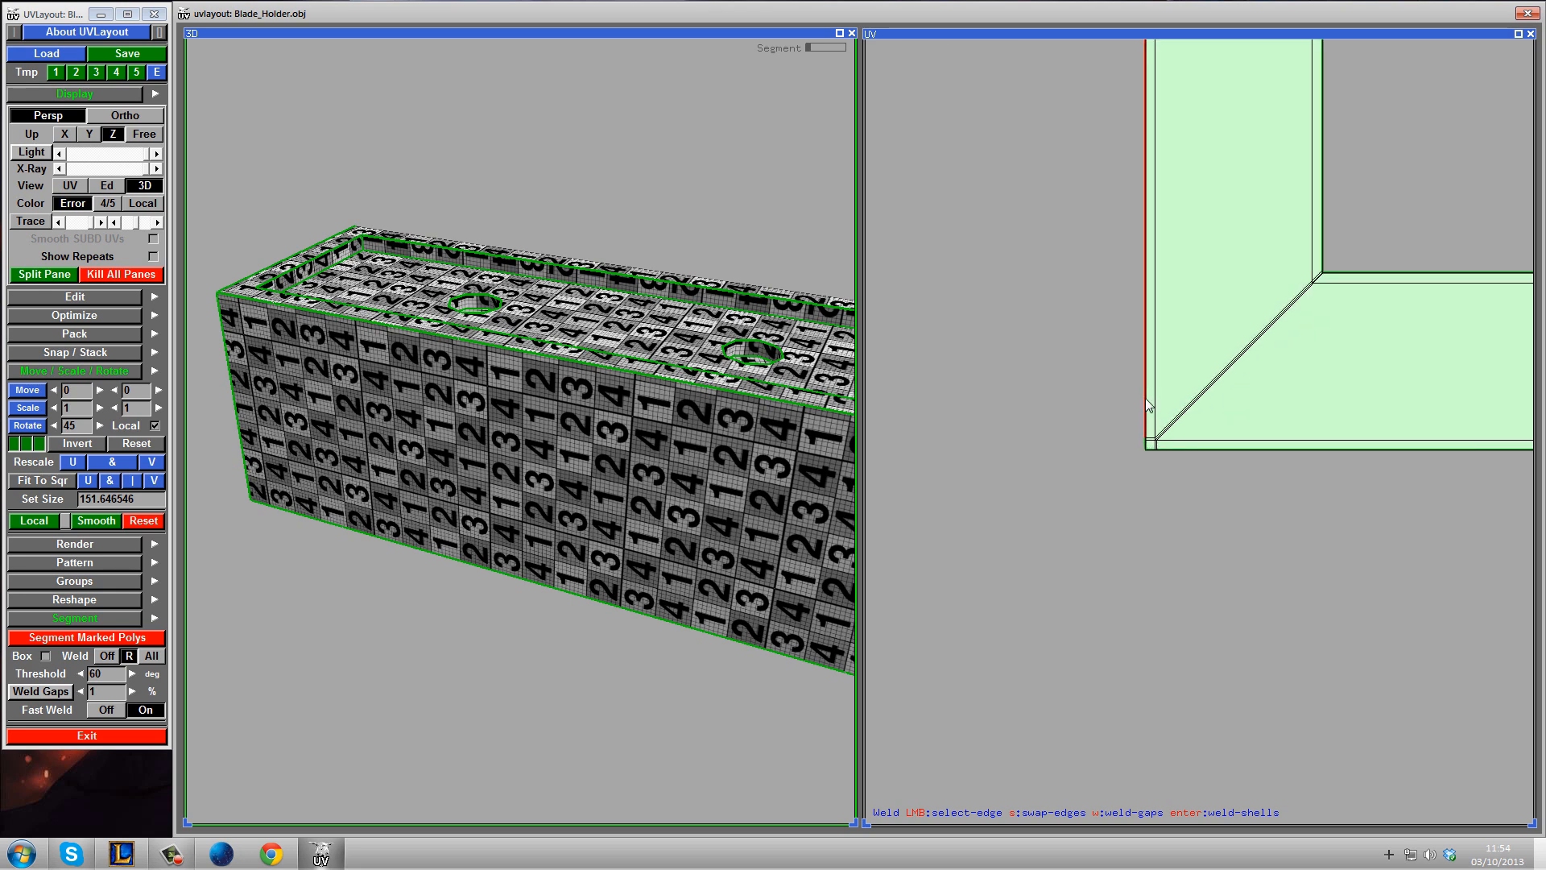
pyautogui.press('Return')
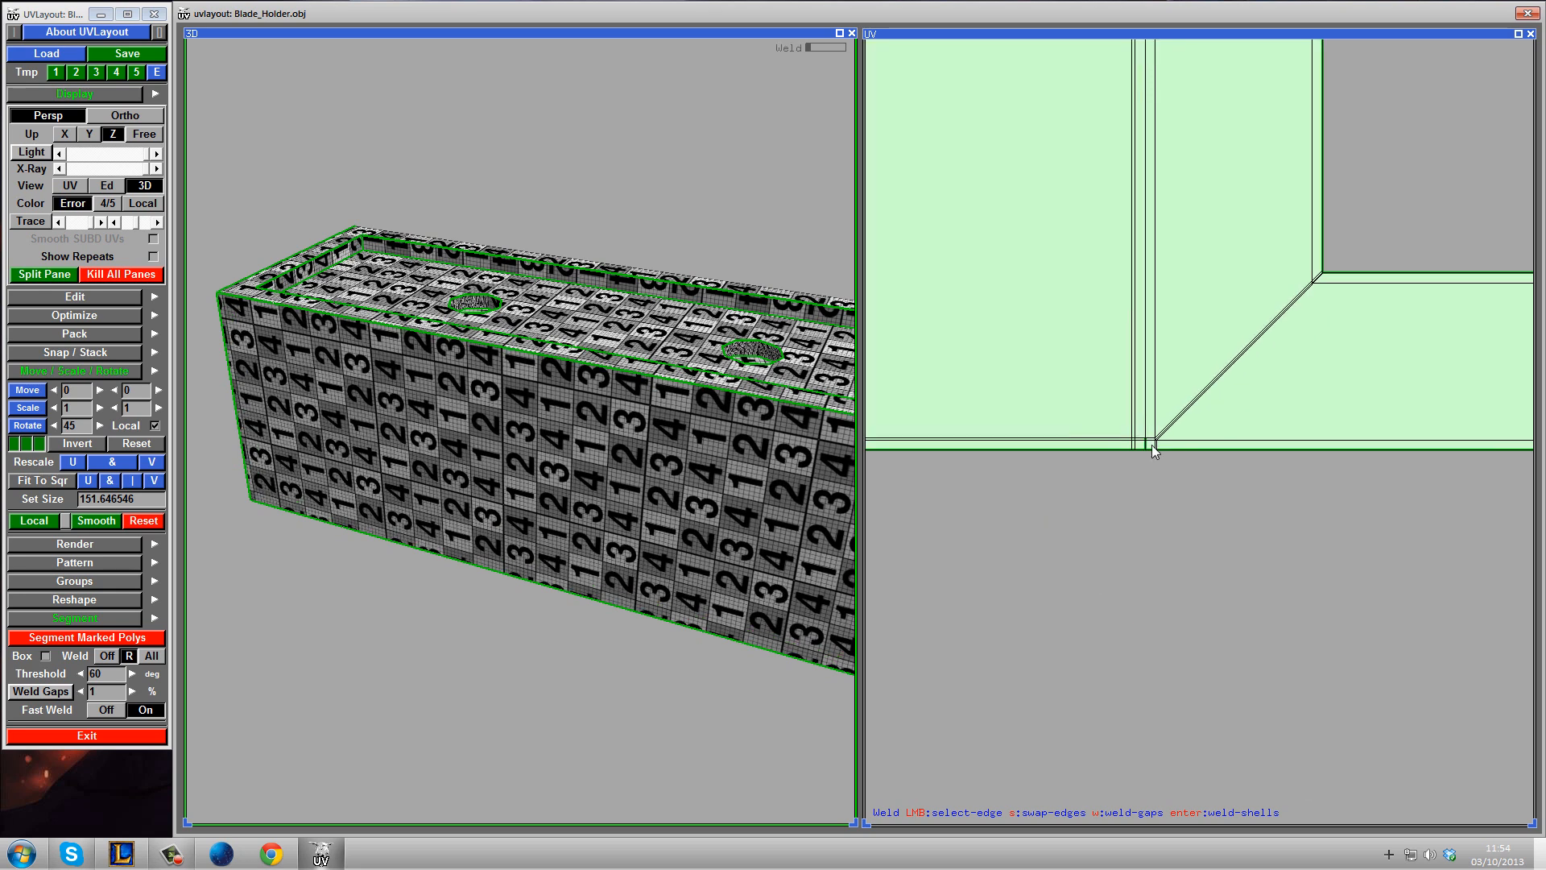
pyautogui.moveTo(1159, 166); pyautogui.dragTo(1182, 414, button='middle')
pyautogui.moveTo(1181, 414); pyautogui.dragTo(1213, 282, button='right')
pyautogui.moveTo(1213, 282); pyautogui.dragTo(1236, 660, button='middle')
pyautogui.moveTo(1315, 238); pyautogui.dragTo(1282, 411, button='middle')
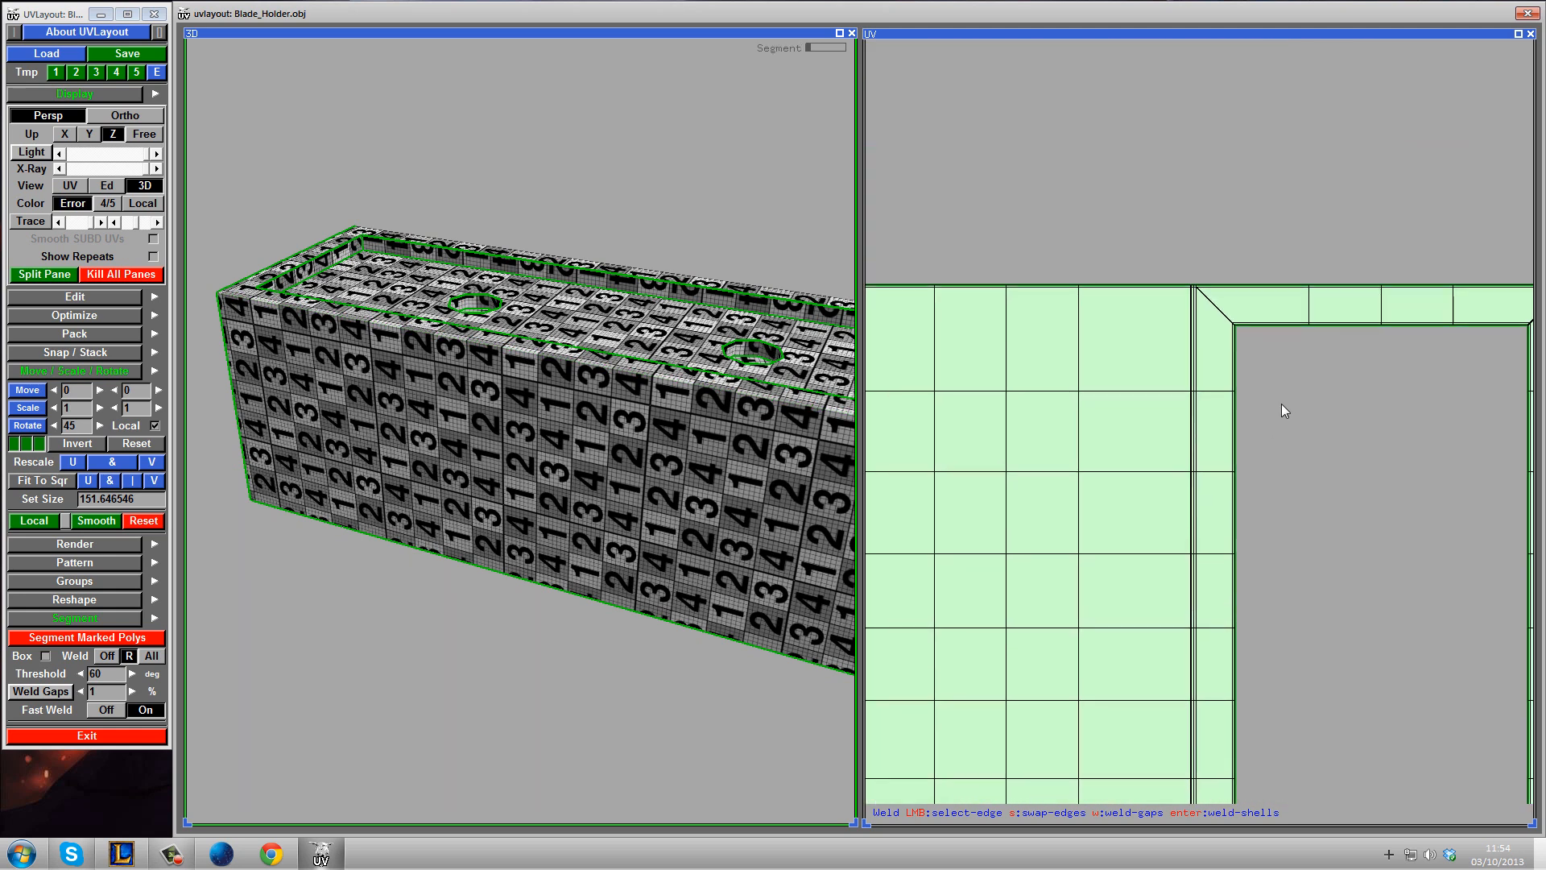
# - Weld the underside rim frame's shell to the free long edge of the neighbouring side panel
pyautogui.moveTo(690, 365); pyautogui.dragTo(666, 451, button='middle')
pyautogui.moveTo(787, 565); pyautogui.dragTo(776, 506)
pyautogui.moveTo(1311, 604); pyautogui.dragTo(1081, 469, button='middle')
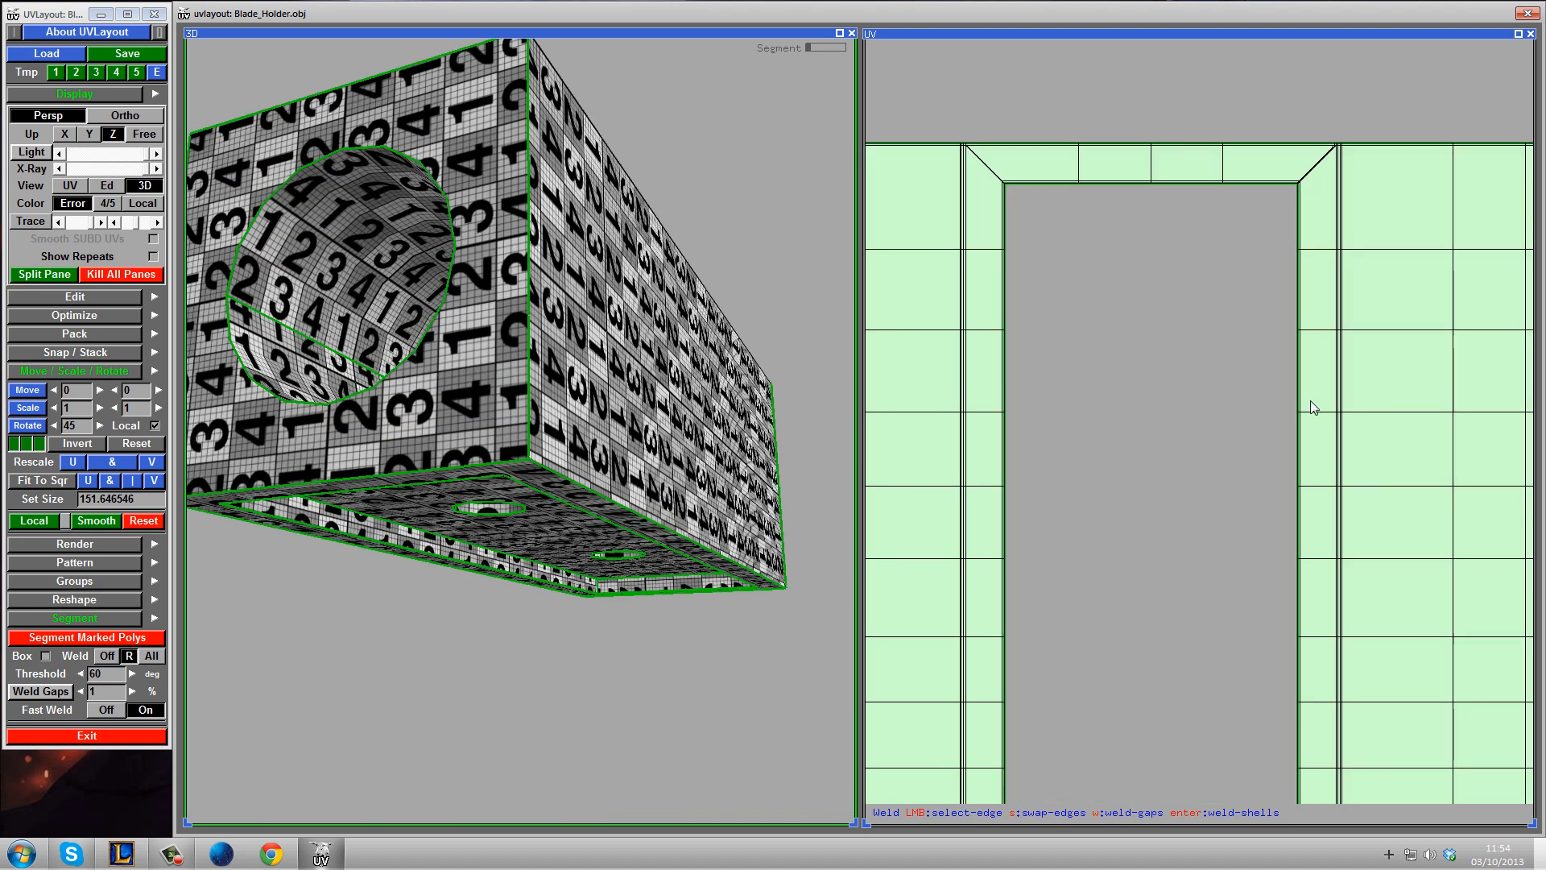
pyautogui.moveTo(1317, 403); pyautogui.dragTo(941, 418, button='middle')
pyautogui.moveTo(1172, 416); pyautogui.dragTo(772, 429, button='middle')
pyautogui.moveTo(906, 347); pyautogui.dragTo(1135, 351, button='right')
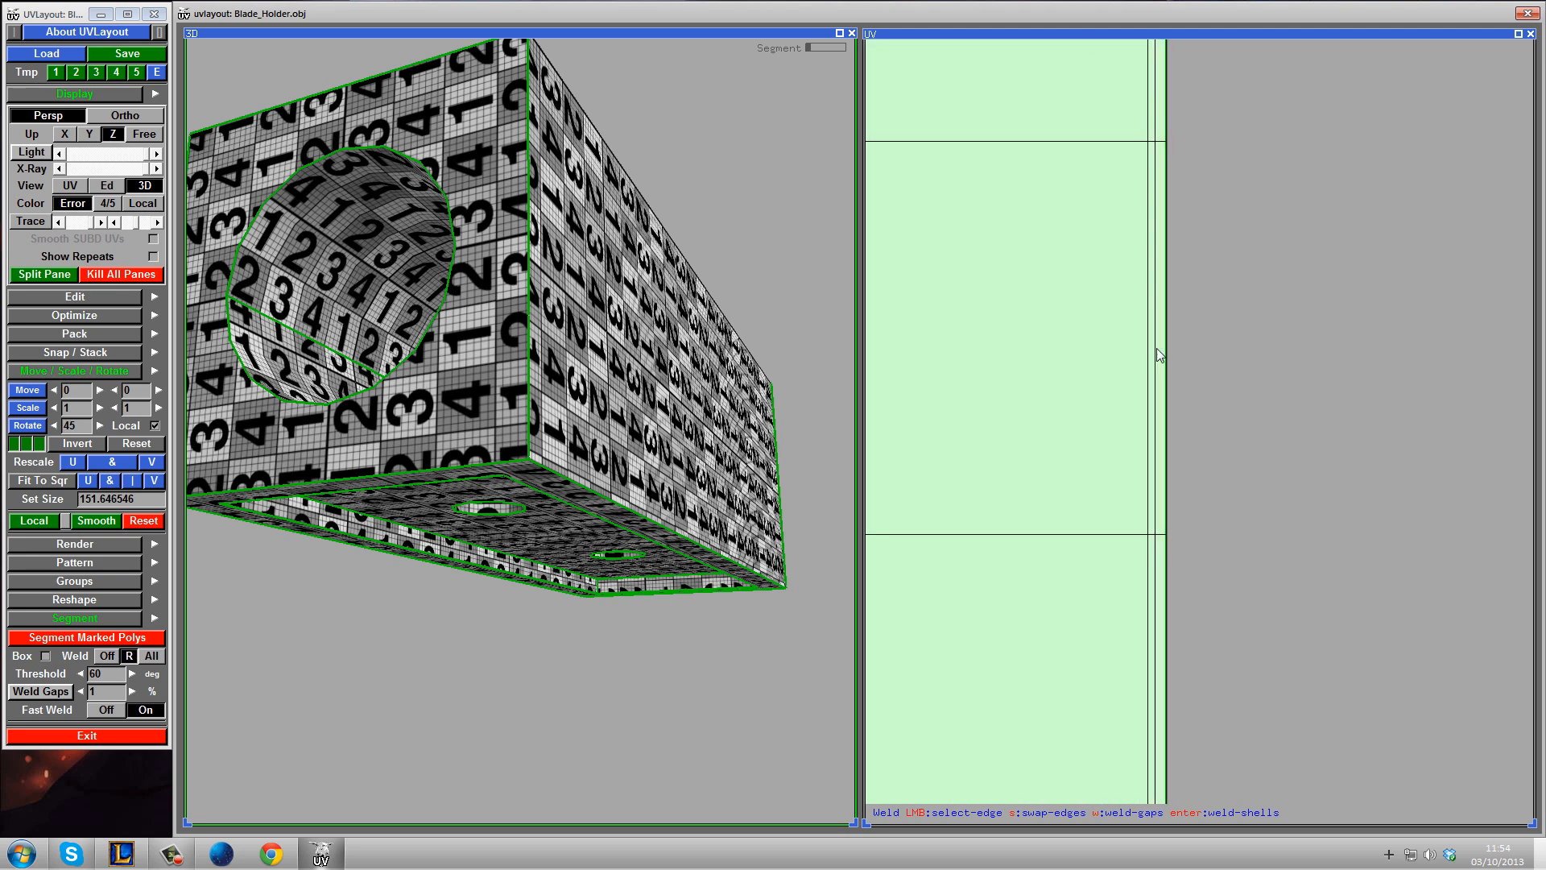
pyautogui.click(1166, 346)
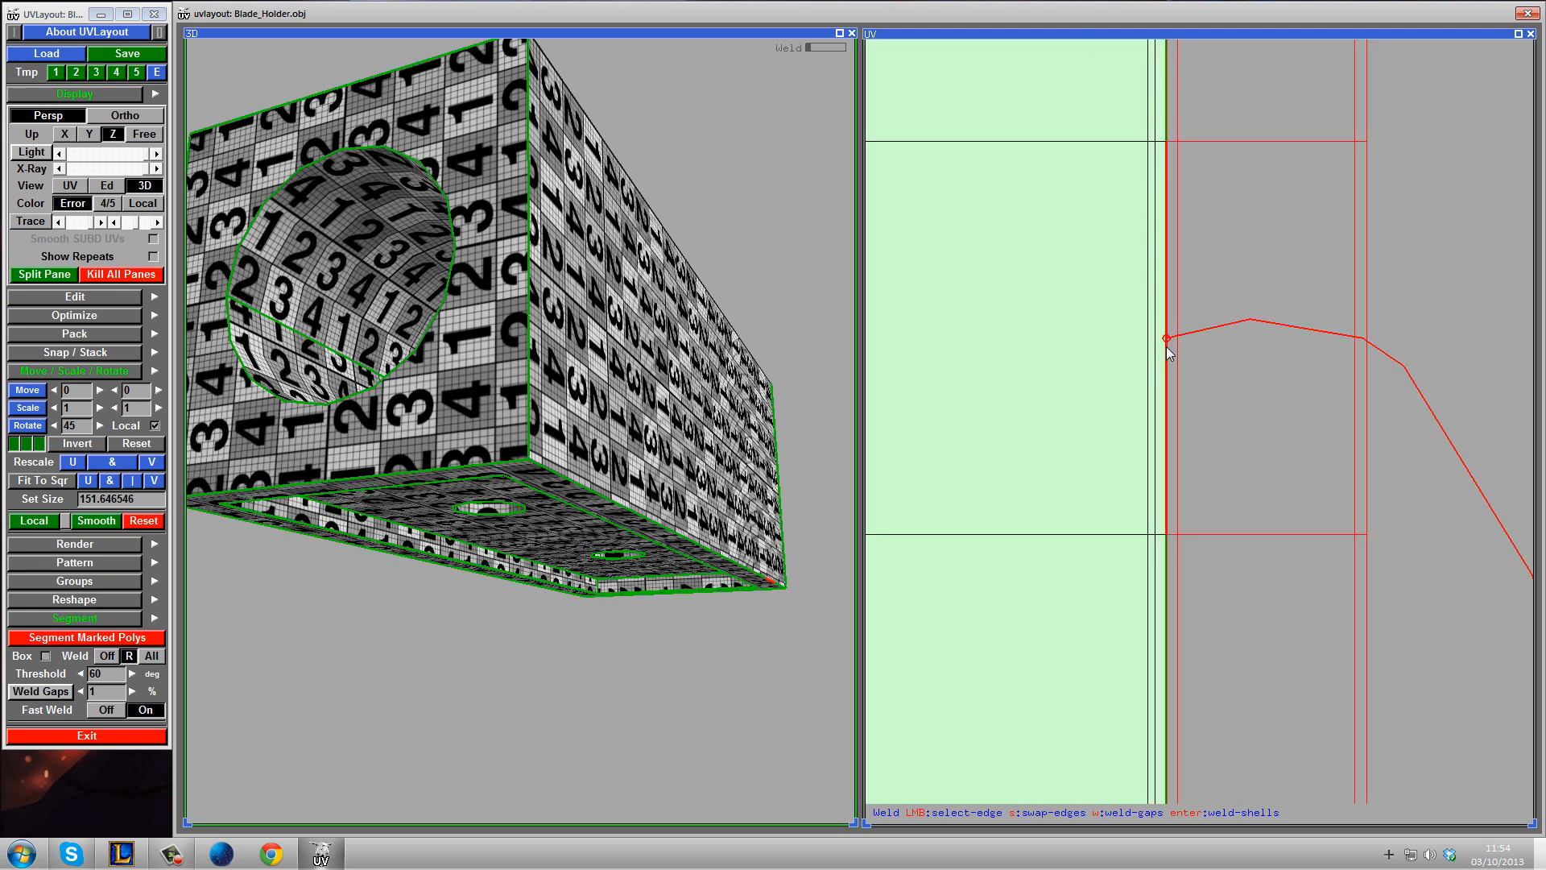
pyautogui.press('Return')
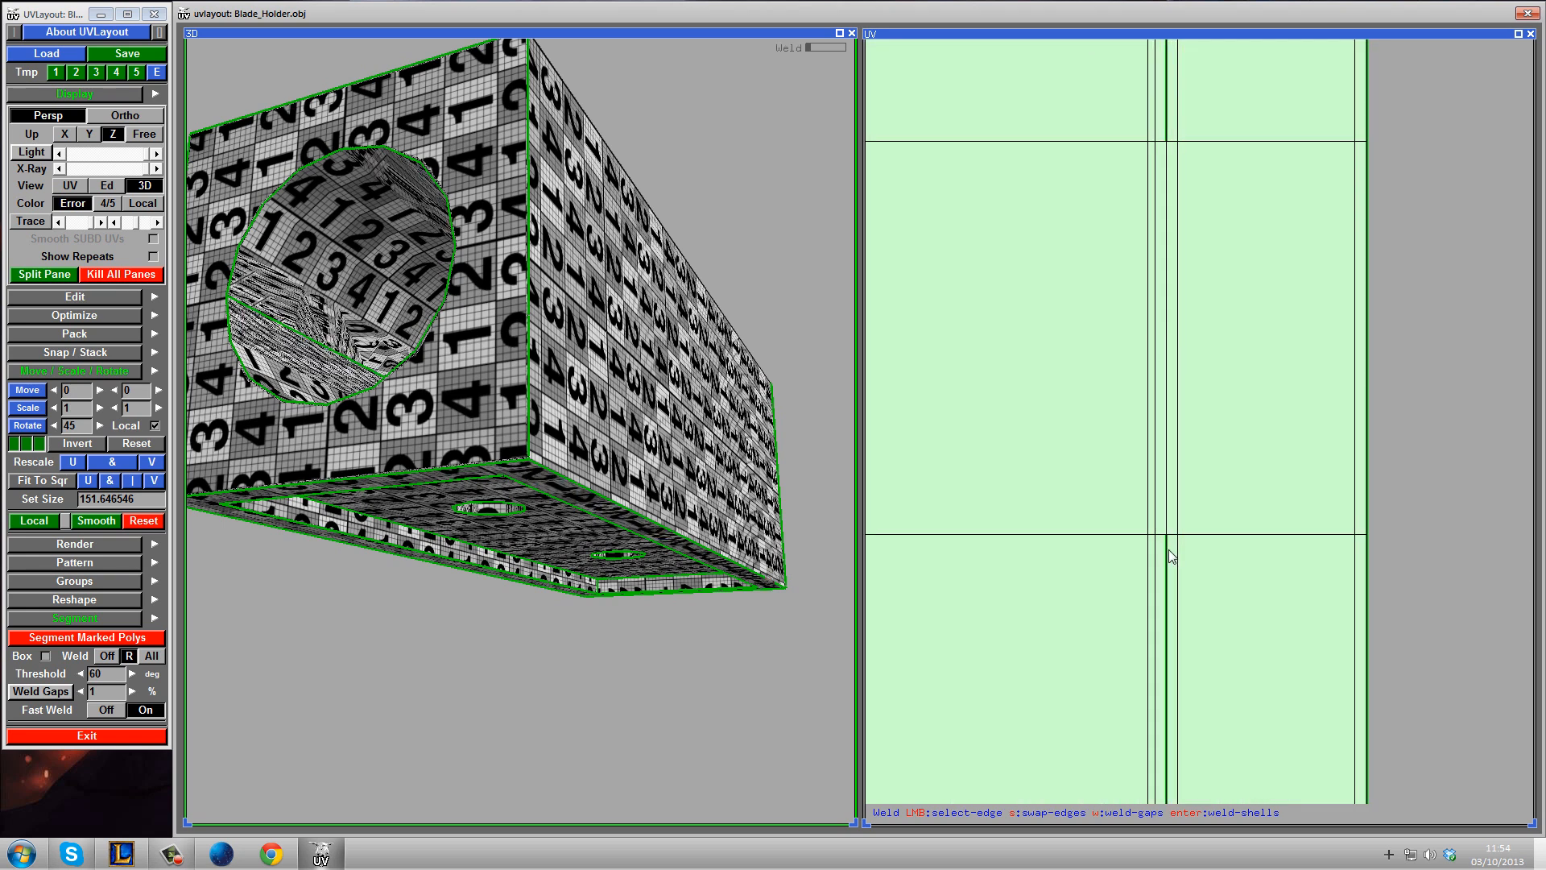
# - Examine both ends of the seam between the side panel and the underside rim frame, and the overall shell layout
pyautogui.moveTo(1176, 119); pyautogui.dragTo(1167, 1, button='middle')
pyautogui.moveTo(1176, 482); pyautogui.dragTo(1243, 601, button='right')
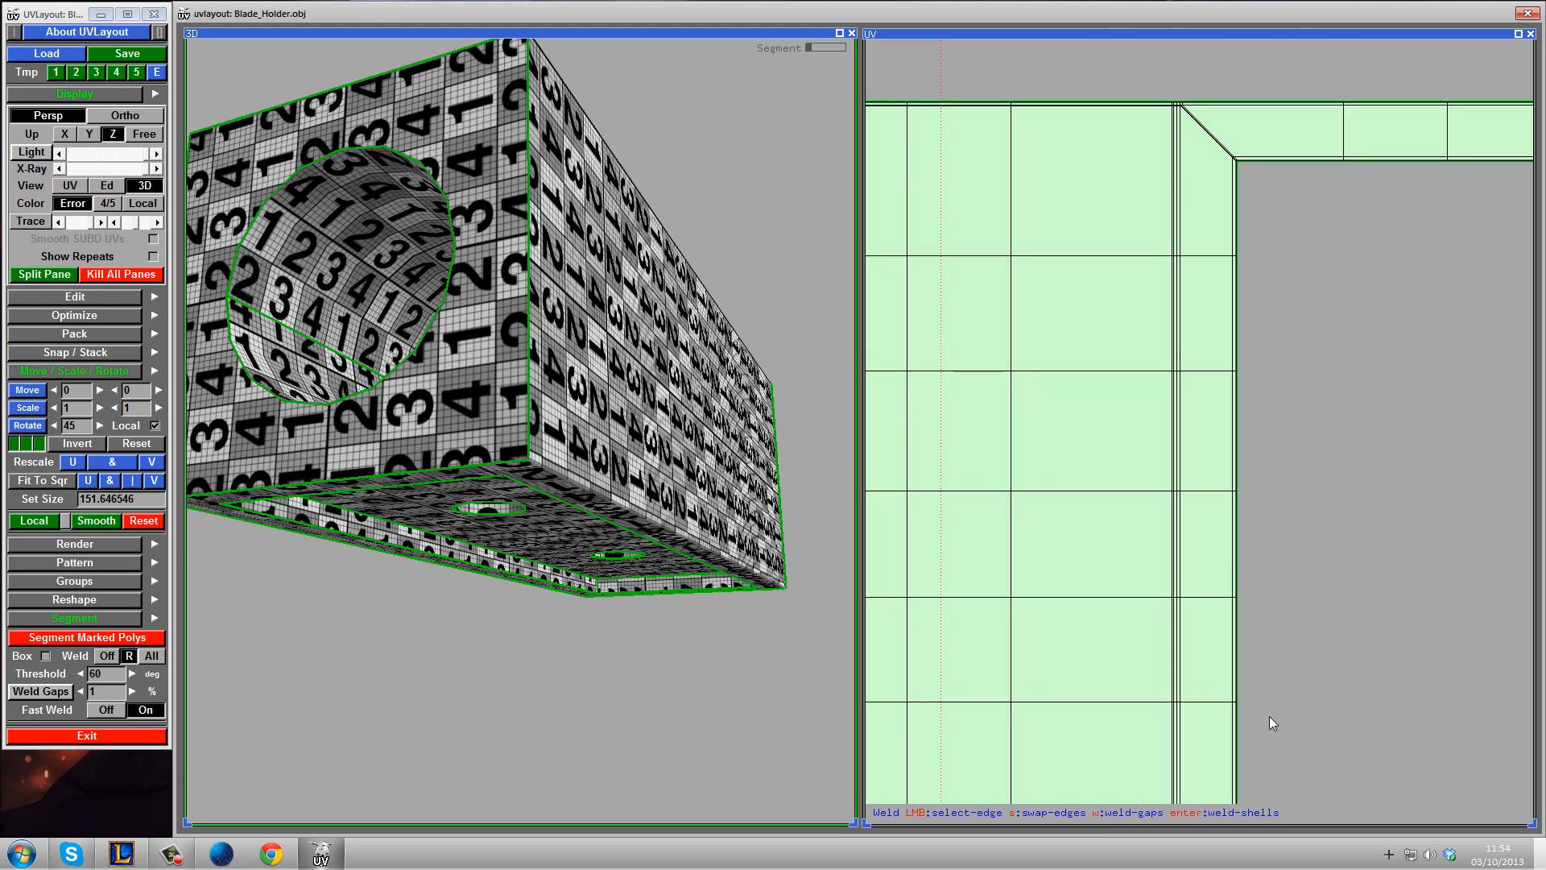
pyautogui.moveTo(1243, 600); pyautogui.dragTo(1201, 181, button='middle')
pyautogui.moveTo(1169, 592); pyautogui.dragTo(1169, 622, button='right')
pyautogui.moveTo(1170, 621); pyautogui.dragTo(1116, 259, button='middle')
pyautogui.moveTo(1081, 556); pyautogui.dragTo(1133, 458, button='right')
pyautogui.scroll(-8, 1191, 395)
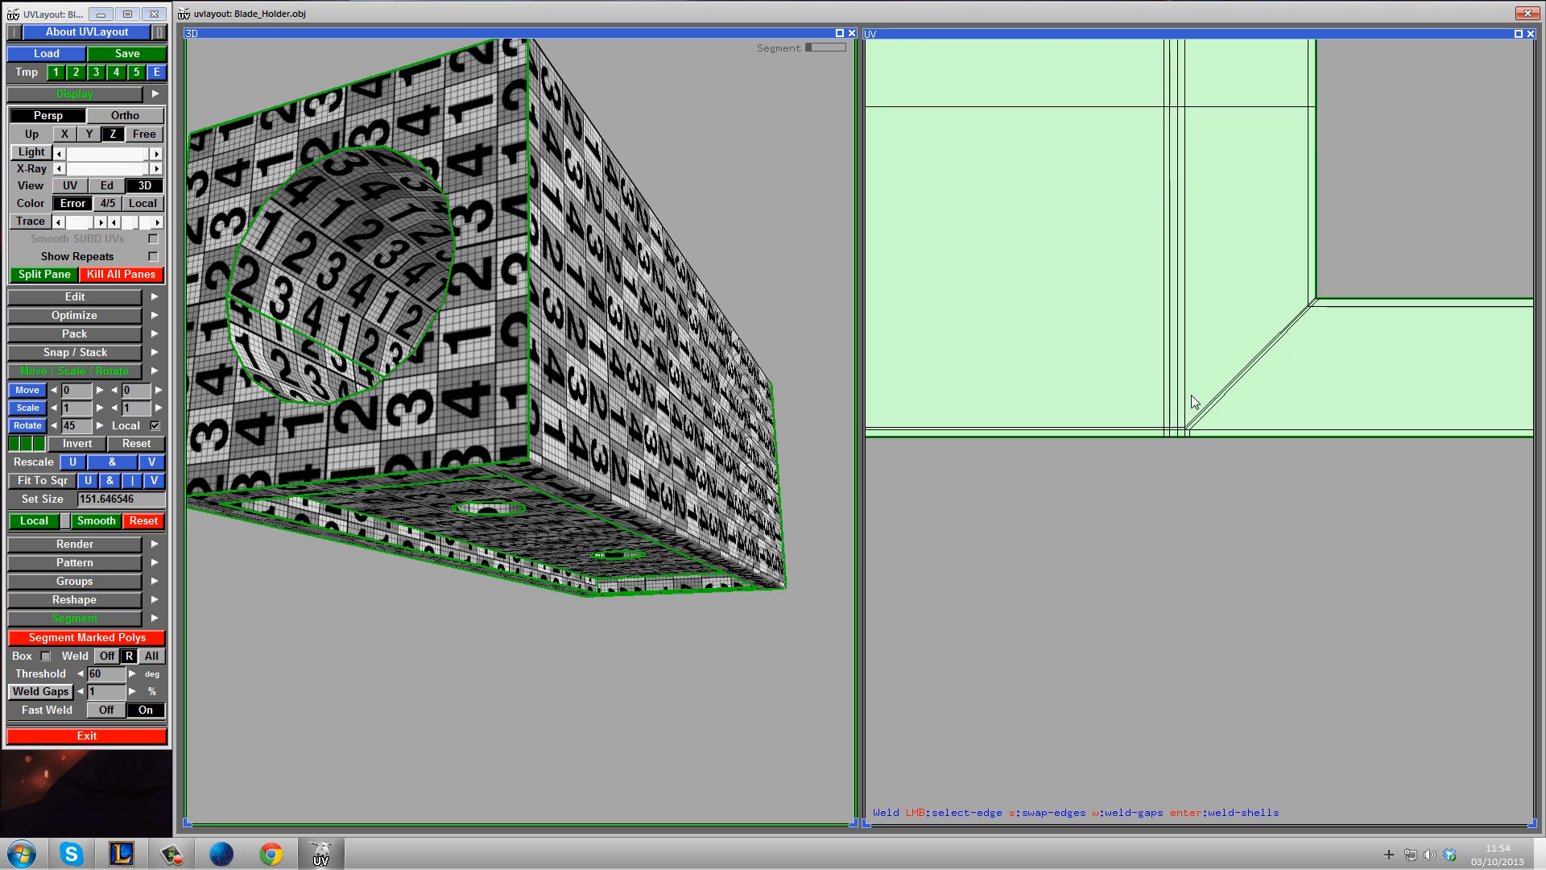
pyautogui.moveTo(1006, 441); pyautogui.dragTo(1180, 484, button='middle')
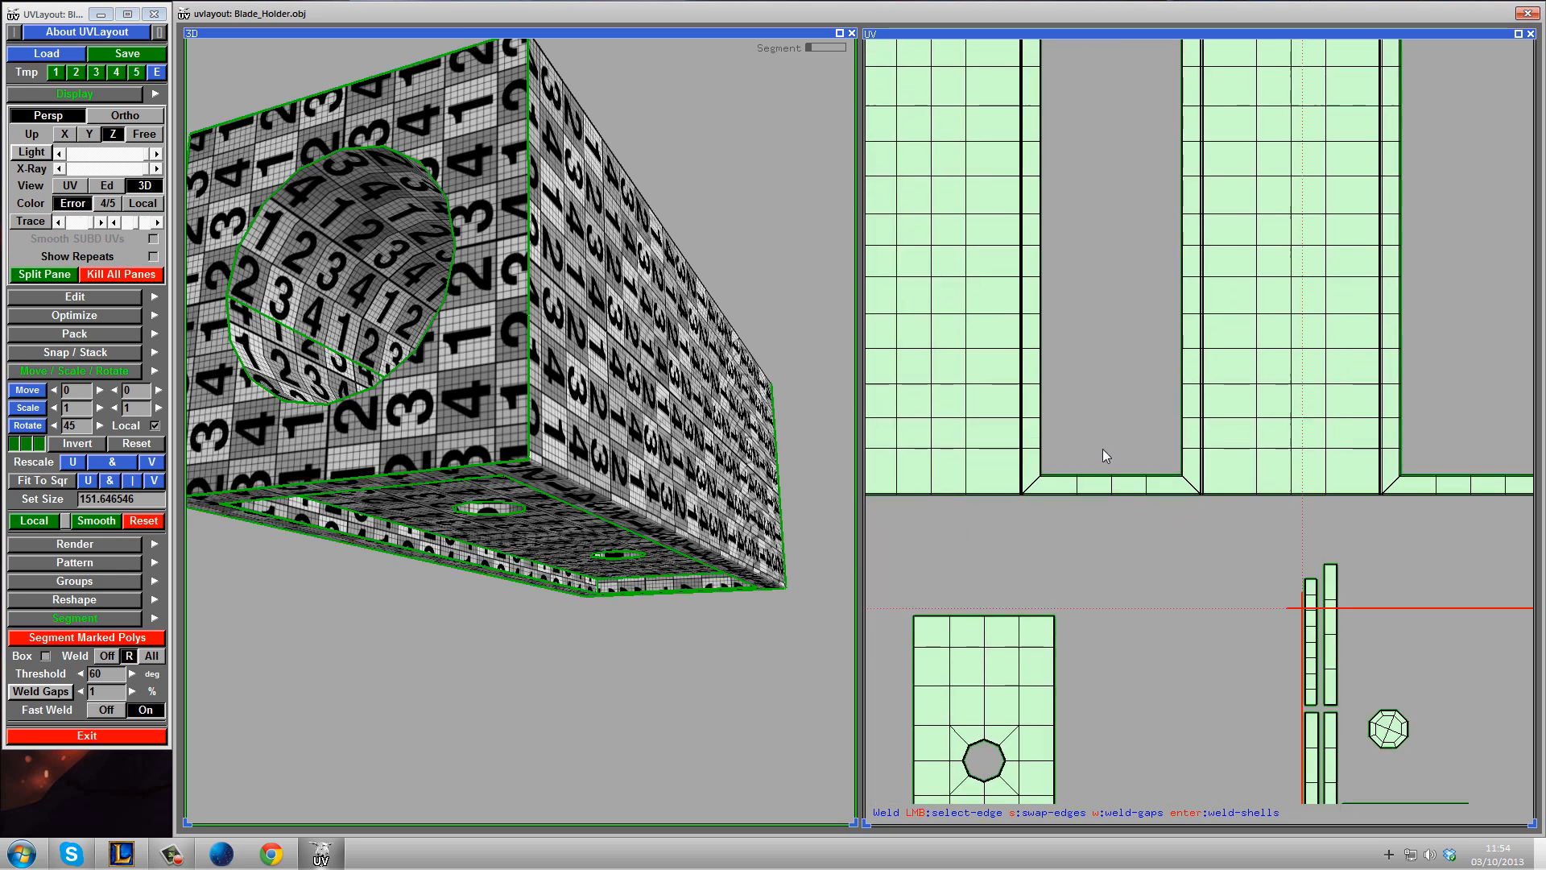
pyautogui.scroll(-3, 1116, 307)
# - Weld the end panel with the large round hole to the top rim frame's adjoining short outer edge
pyautogui.moveTo(757, 167); pyautogui.dragTo(763, 348)
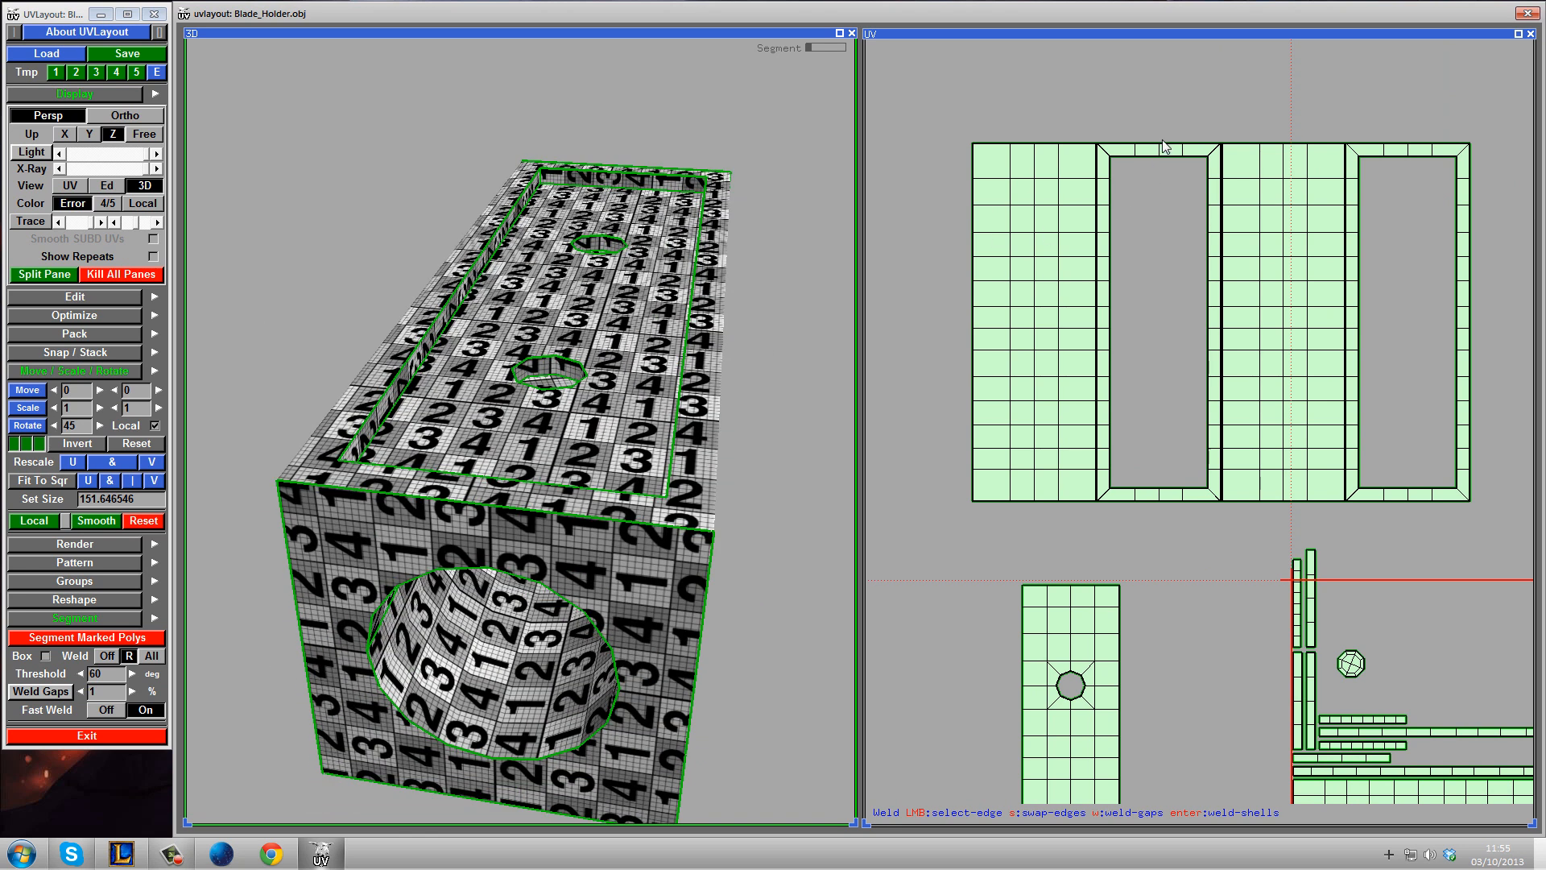
pyautogui.scroll(3, 1160, 68)
pyautogui.moveTo(1199, 777); pyautogui.dragTo(1186, 534, button='middle')
pyautogui.scroll(2, 1183, 533)
pyautogui.scroll(4, 1163, 521)
pyautogui.click(1145, 484)
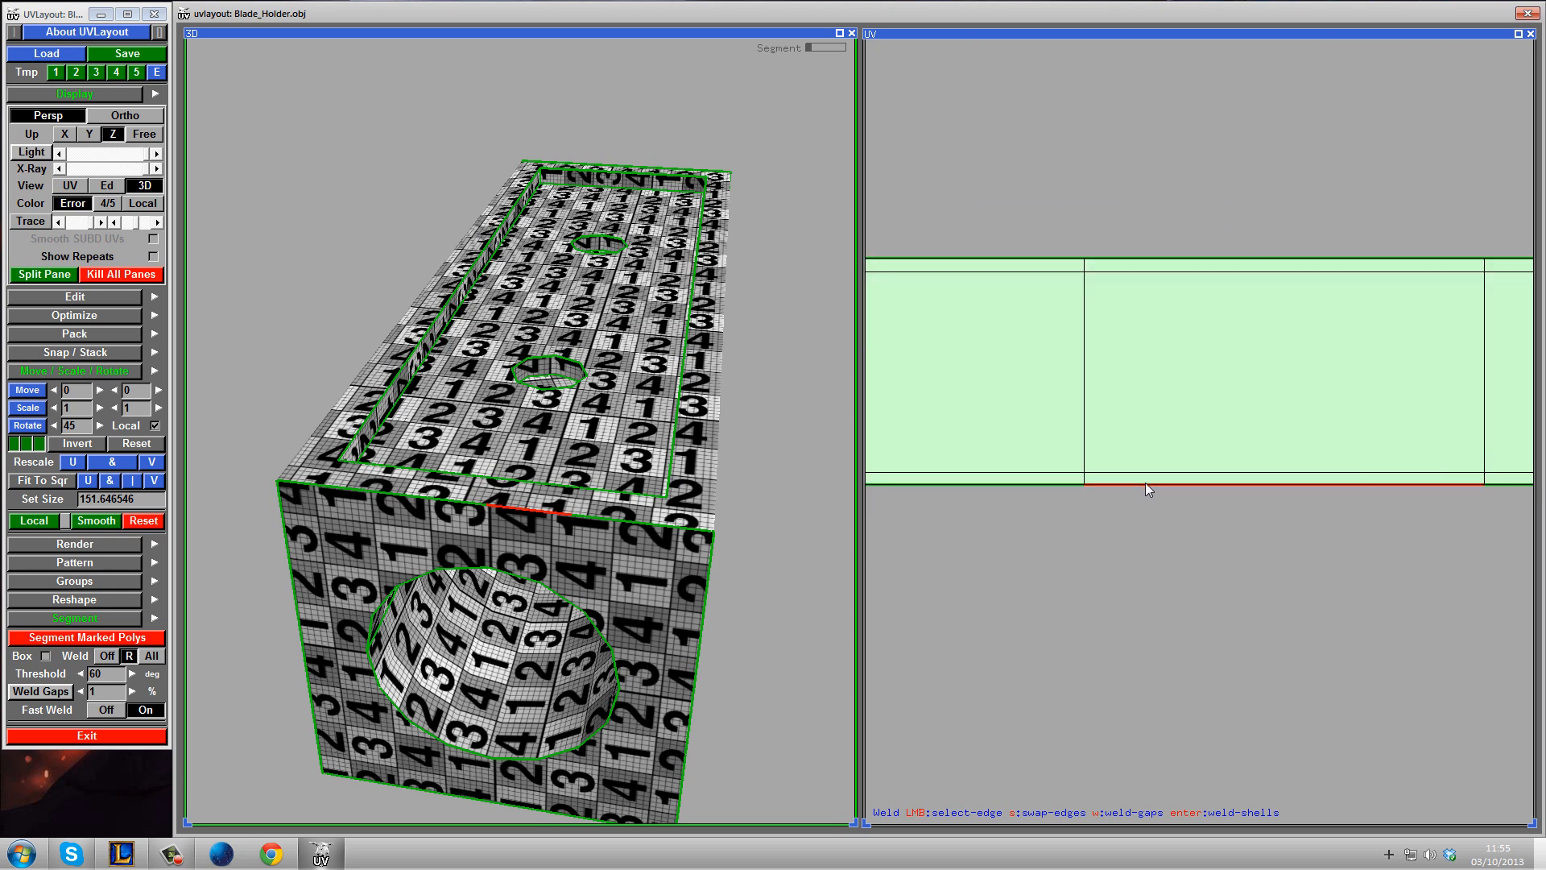
pyautogui.press('Return')
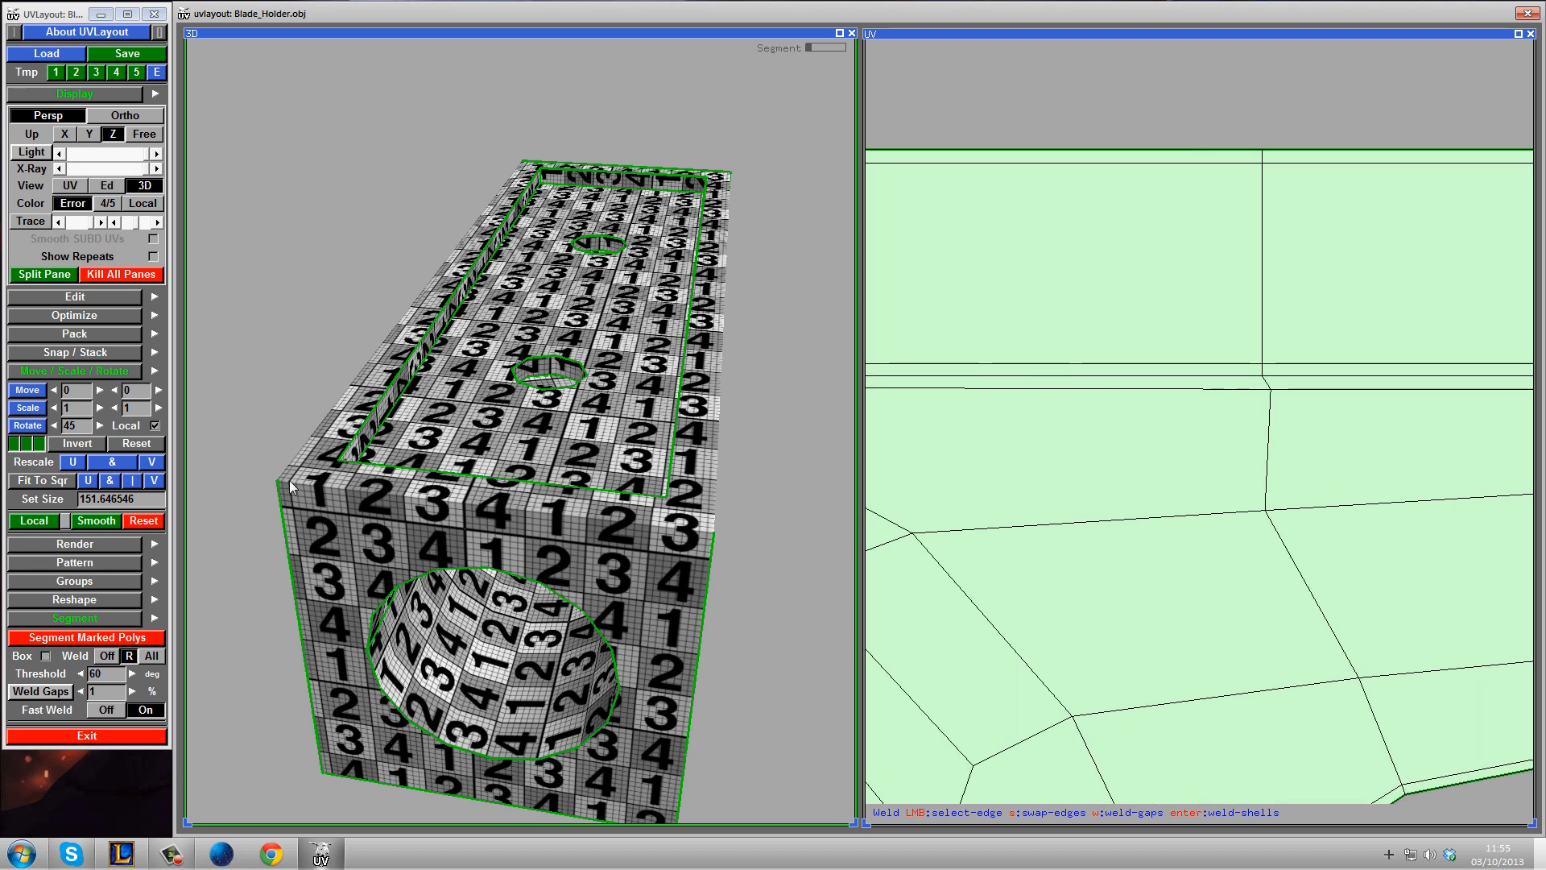
# - Flatten the combined shell to even out the skewed corners where the end panel joins the rim frame
pyautogui.moveTo(947, 396); pyautogui.dragTo(1308, 364, button='middle')
pyautogui.scroll(3, 994, 346)
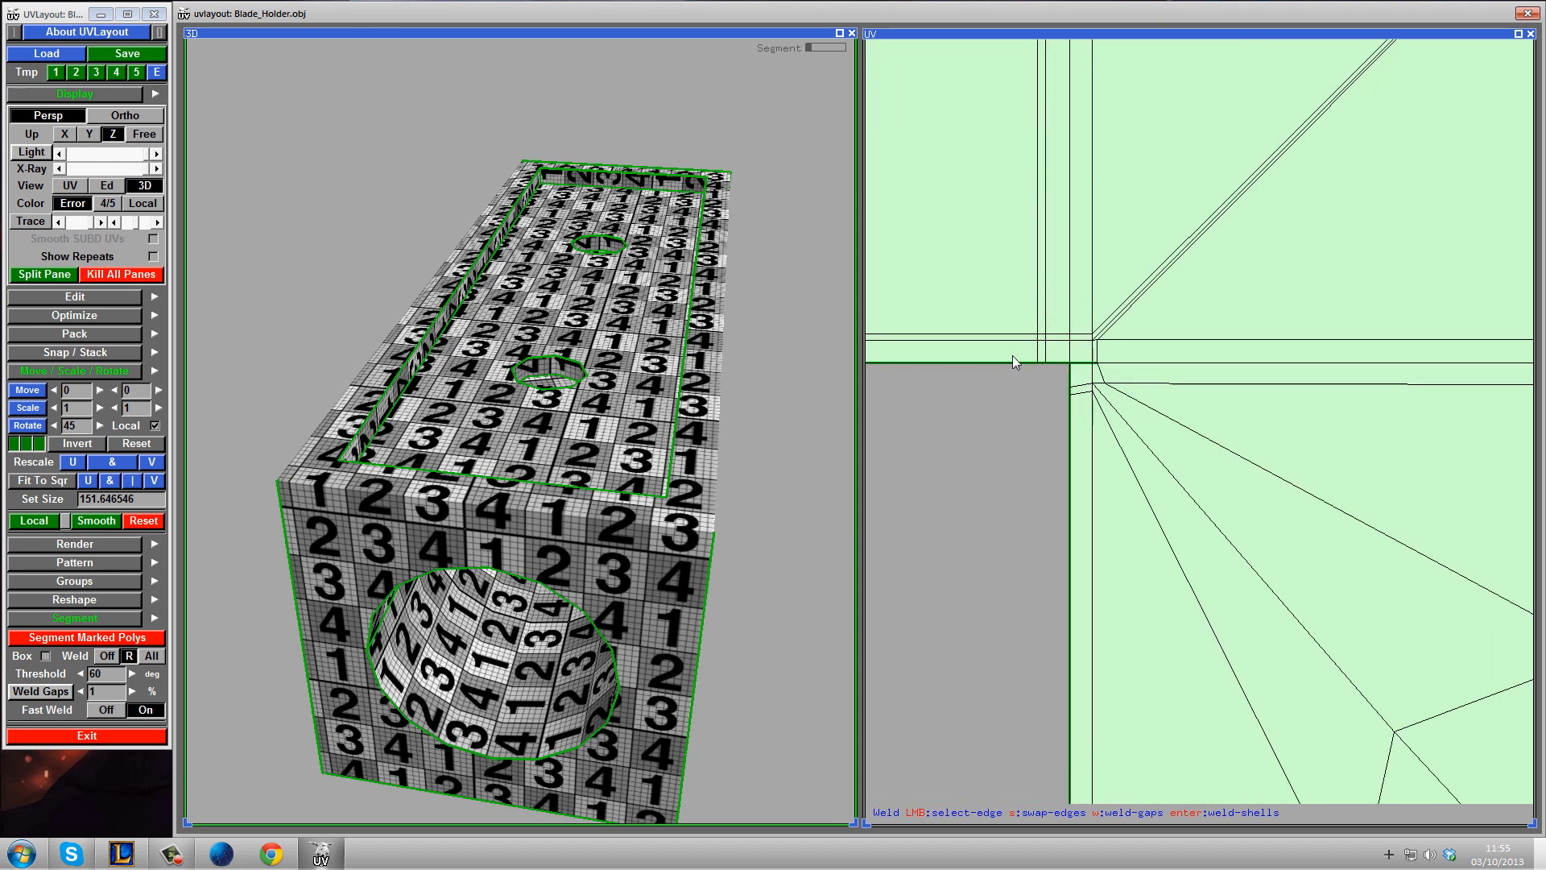
pyautogui.scroll(1, 1161, 376)
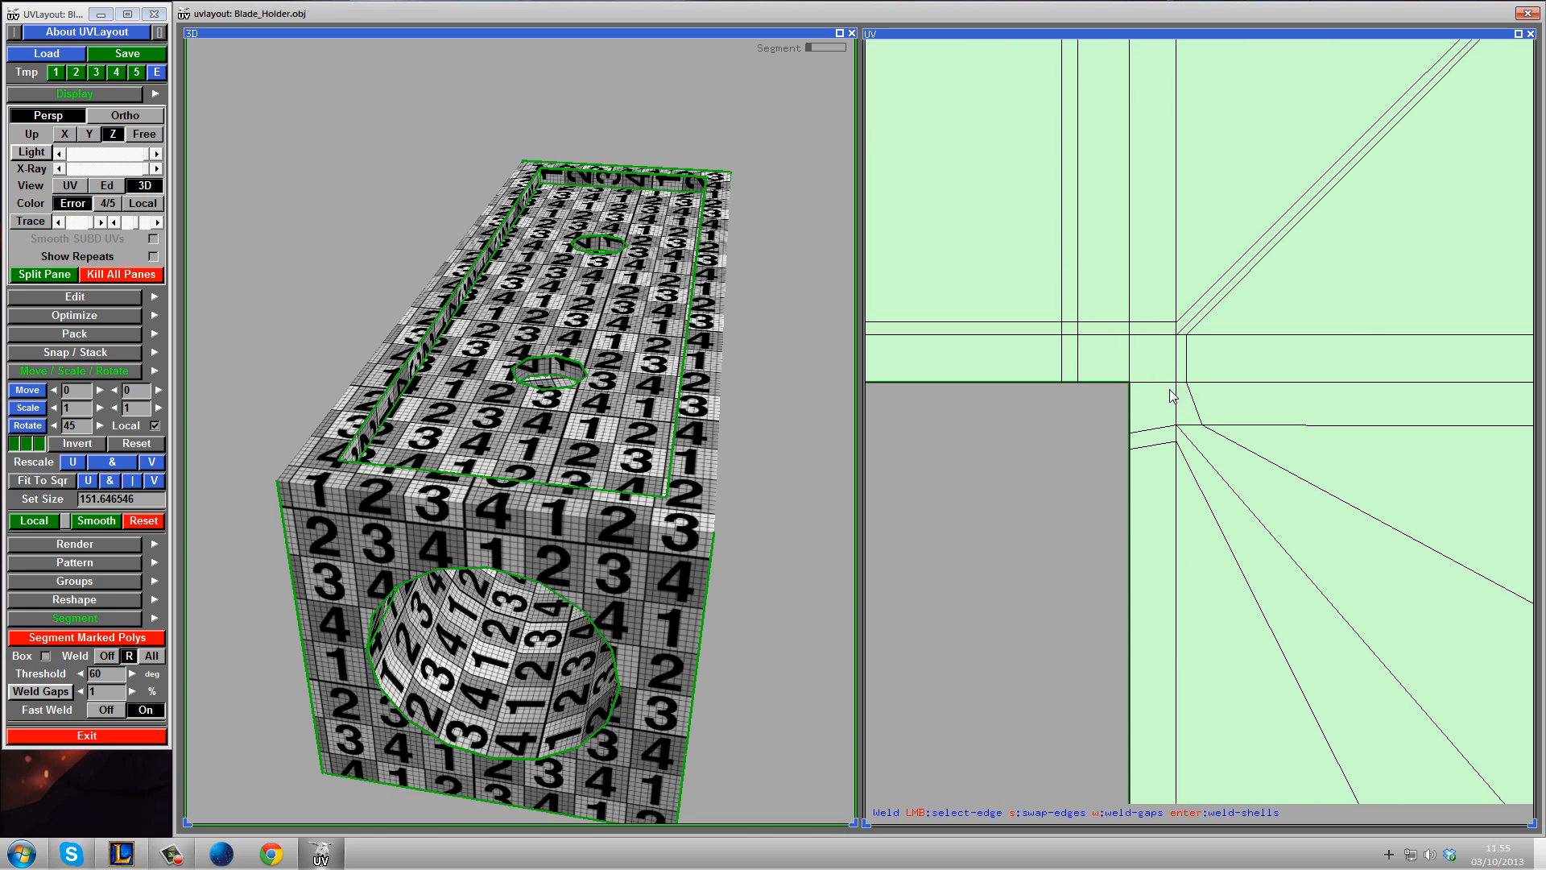
pyautogui.scroll(-4, 1159, 395)
pyautogui.scroll(-8, 1337, 425)
pyautogui.moveTo(1284, 372); pyautogui.dragTo(1122, 385, button='middle')
pyautogui.scroll(-1, 1126, 378)
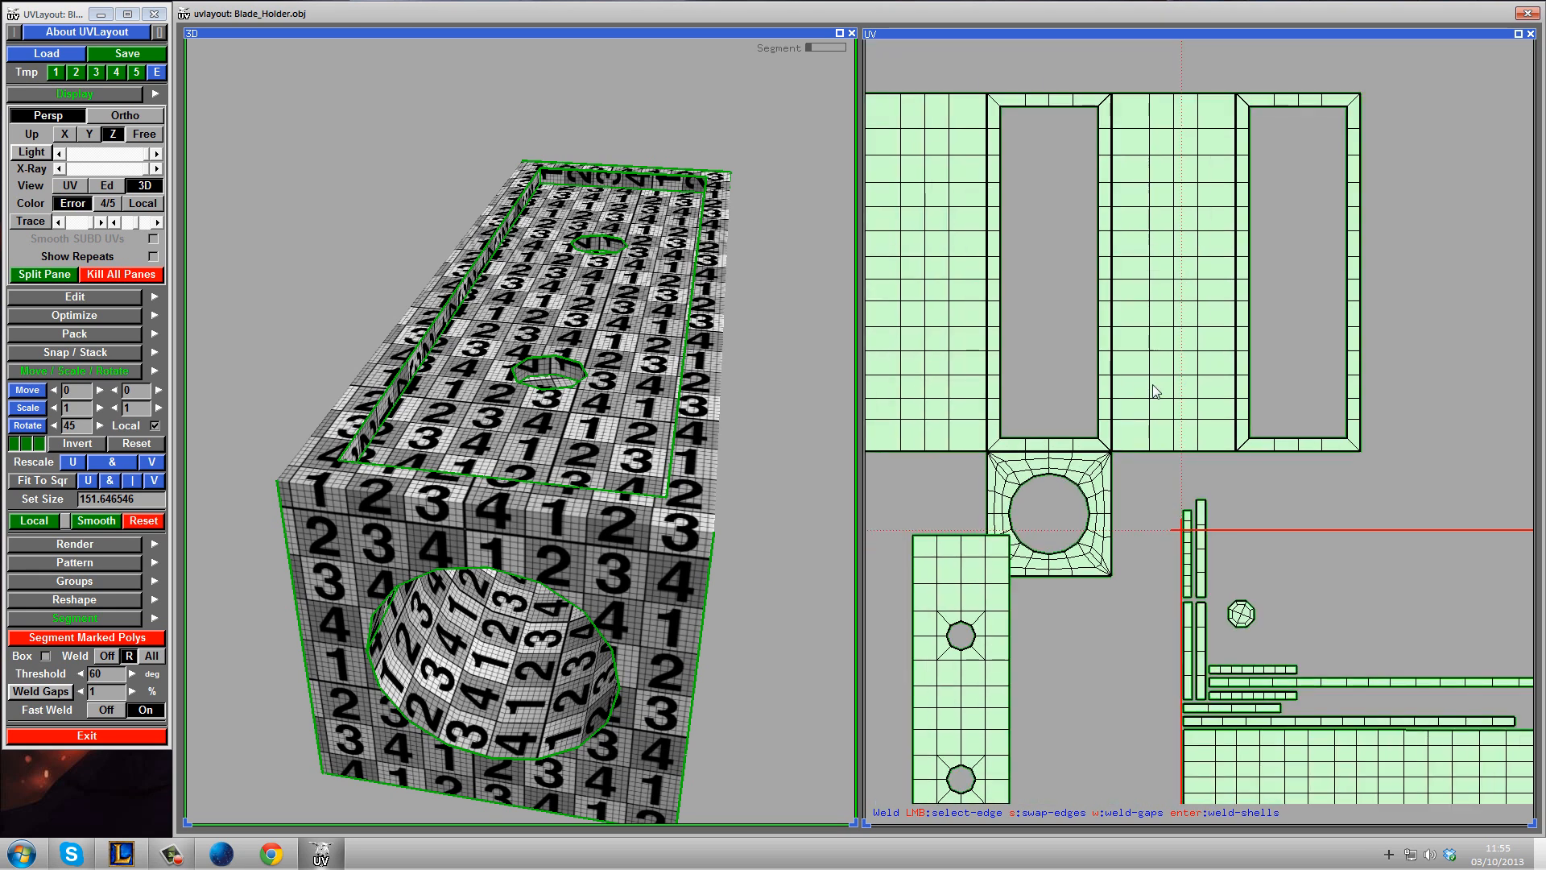
pyautogui.press('f')
pyautogui.scroll(10, 1138, 465)
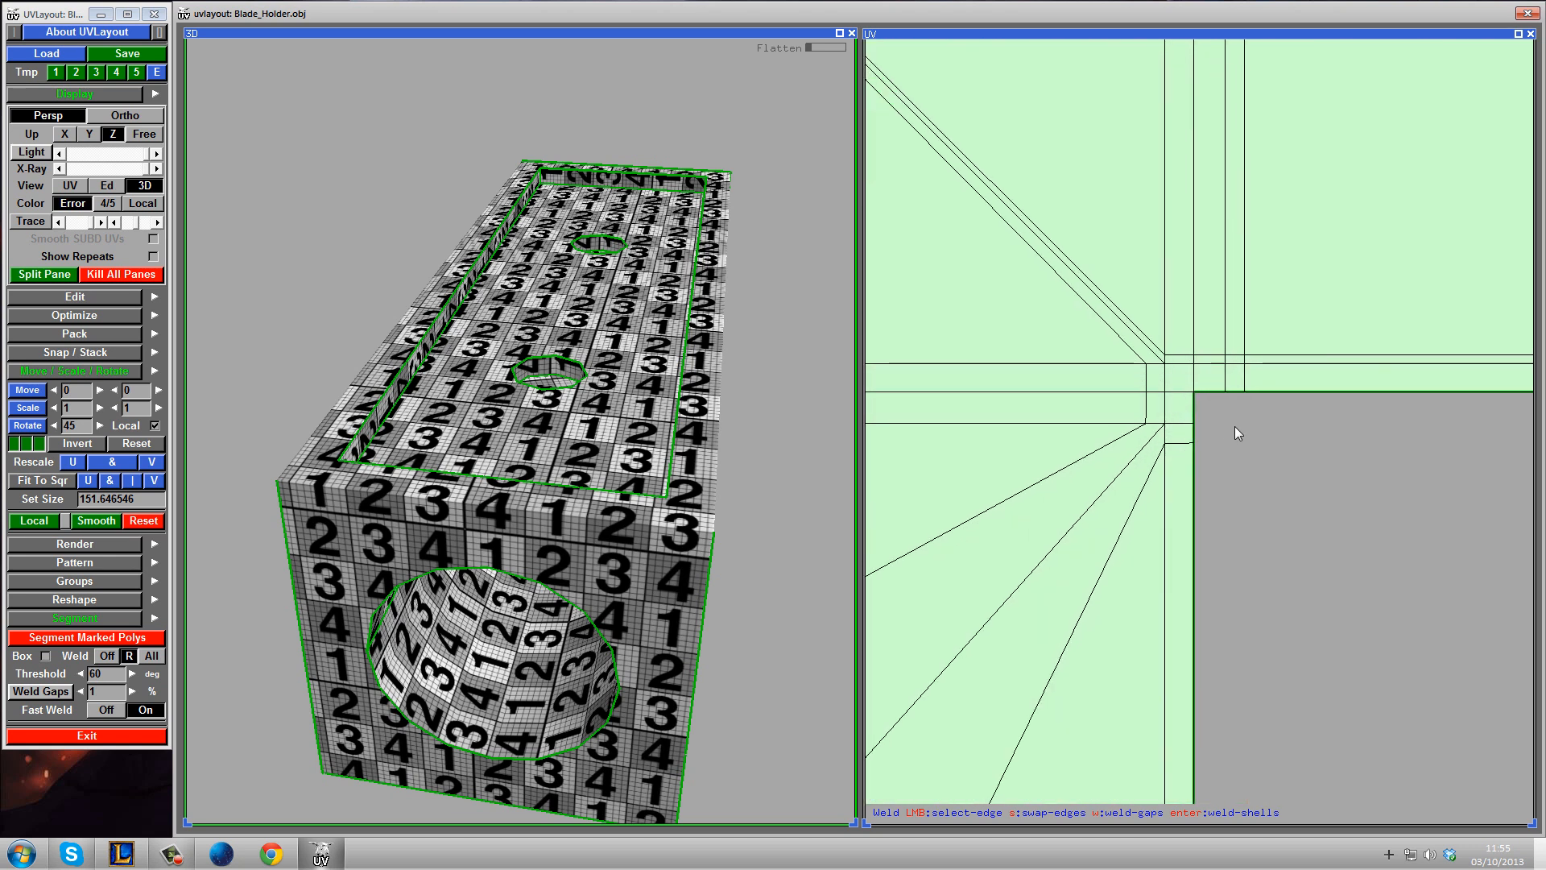
# - Weld the opposite end panel's shell to the top rim frame's other short outer edge
pyautogui.scroll(-3, 1255, 413)
pyautogui.scroll(-3, 1221, 326)
pyautogui.moveTo(1199, 145); pyautogui.dragTo(1314, 833, button='middle')
pyautogui.scroll(3, 1191, 468)
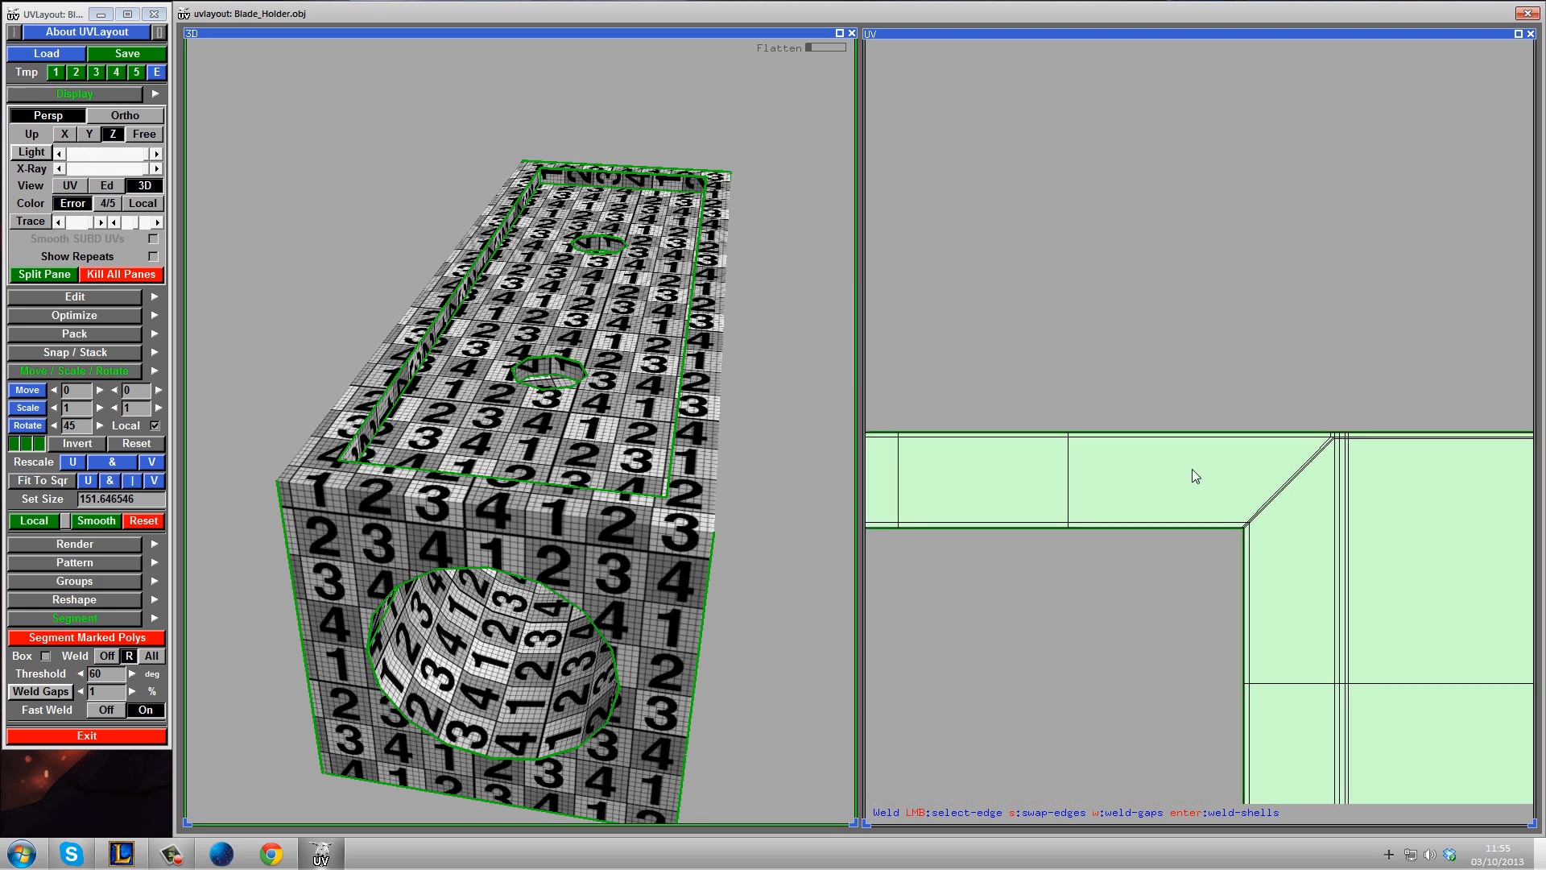
pyautogui.scroll(4, 1167, 414)
pyautogui.click(1147, 391)
pyautogui.press('Return')
# - Weld the remaining gaps along the second end panel's seam and check both of its corners
pyautogui.moveTo(1108, 406); pyautogui.dragTo(1414, 328, button='middle')
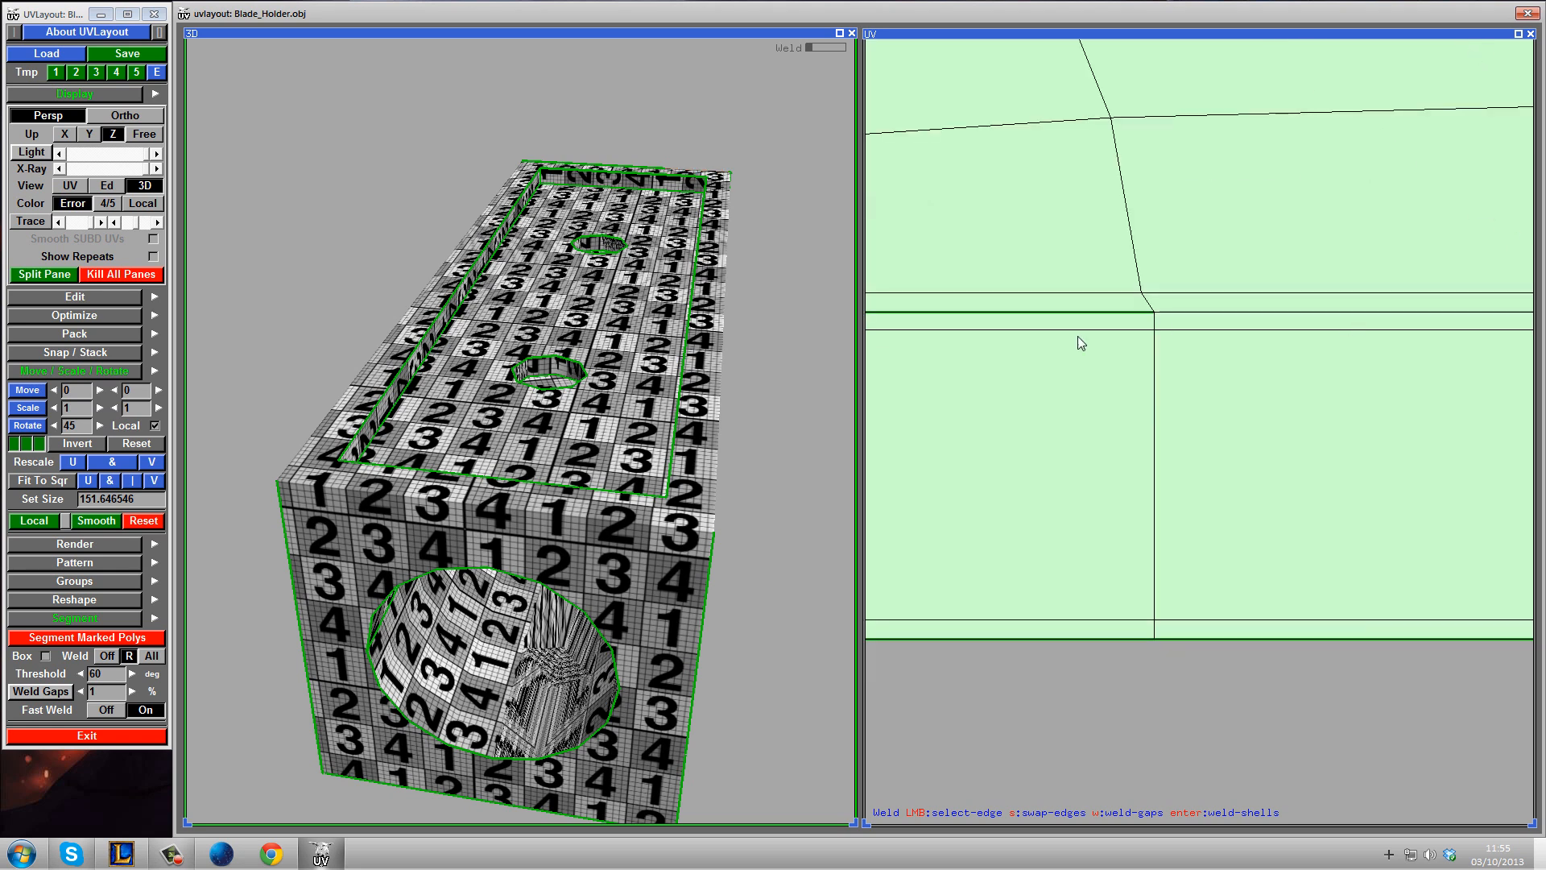
pyautogui.press('w')
pyautogui.moveTo(1522, 310); pyautogui.dragTo(1138, 269, button='middle')
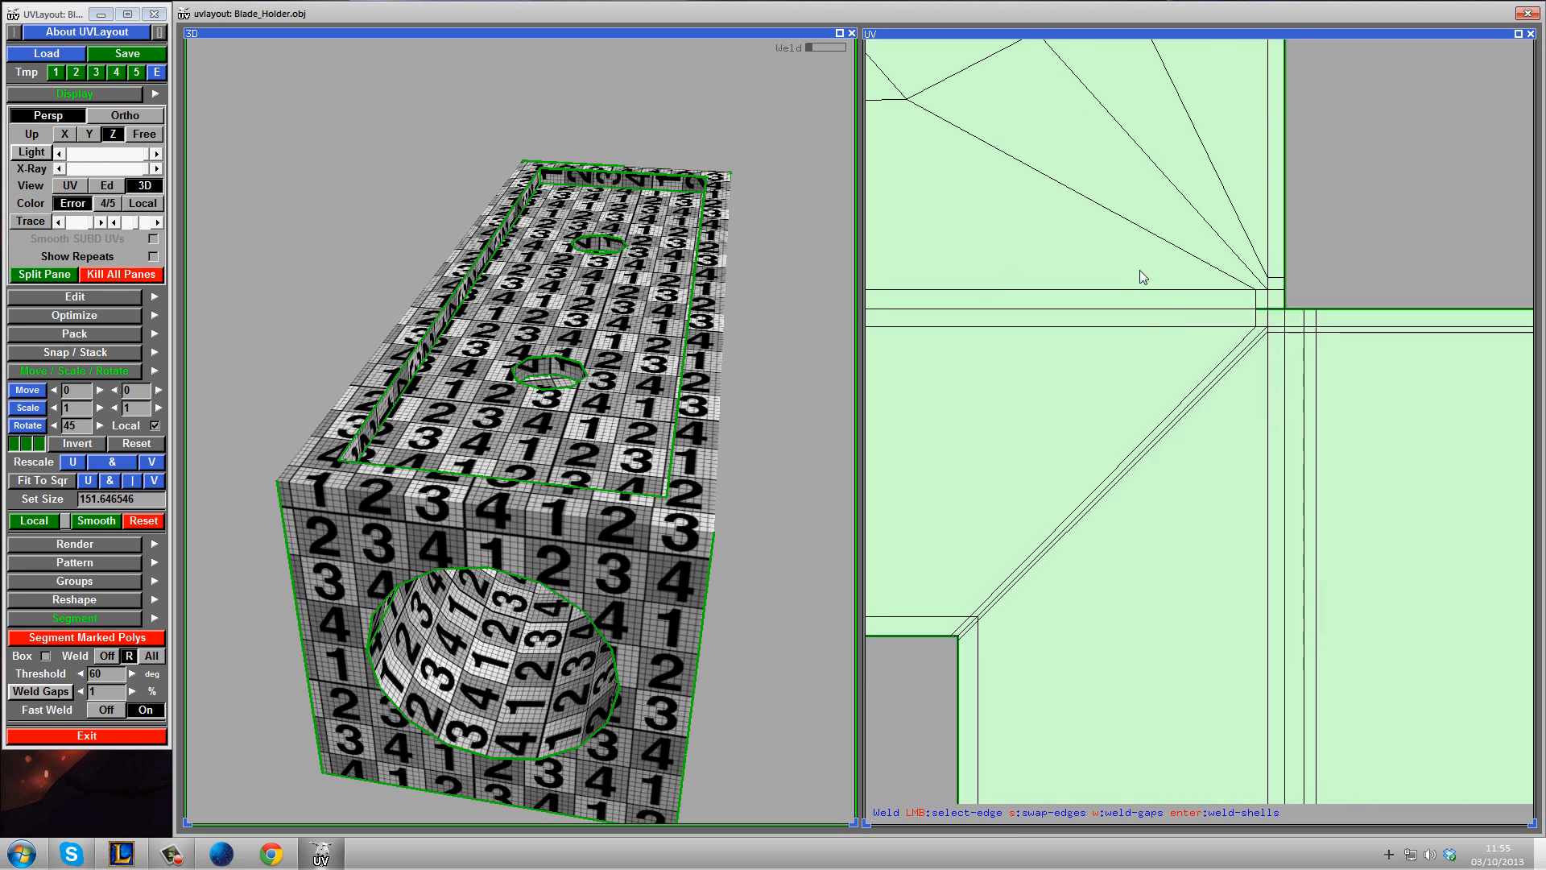
pyautogui.press('w')
pyautogui.moveTo(1272, 311); pyautogui.dragTo(1410, 279, button='middle')
pyautogui.moveTo(1409, 279); pyautogui.dragTo(1253, 311, button='right')
pyautogui.moveTo(988, 403); pyautogui.dragTo(1522, 374, button='middle')
pyautogui.moveTo(1159, 359); pyautogui.dragTo(1287, 520, button='right')
pyautogui.moveTo(1287, 519); pyautogui.dragTo(1168, 419, button='middle')
pyautogui.moveTo(1168, 419); pyautogui.dragTo(1293, 489, button='right')
pyautogui.moveTo(1293, 489); pyautogui.dragTo(1201, 223, button='middle')
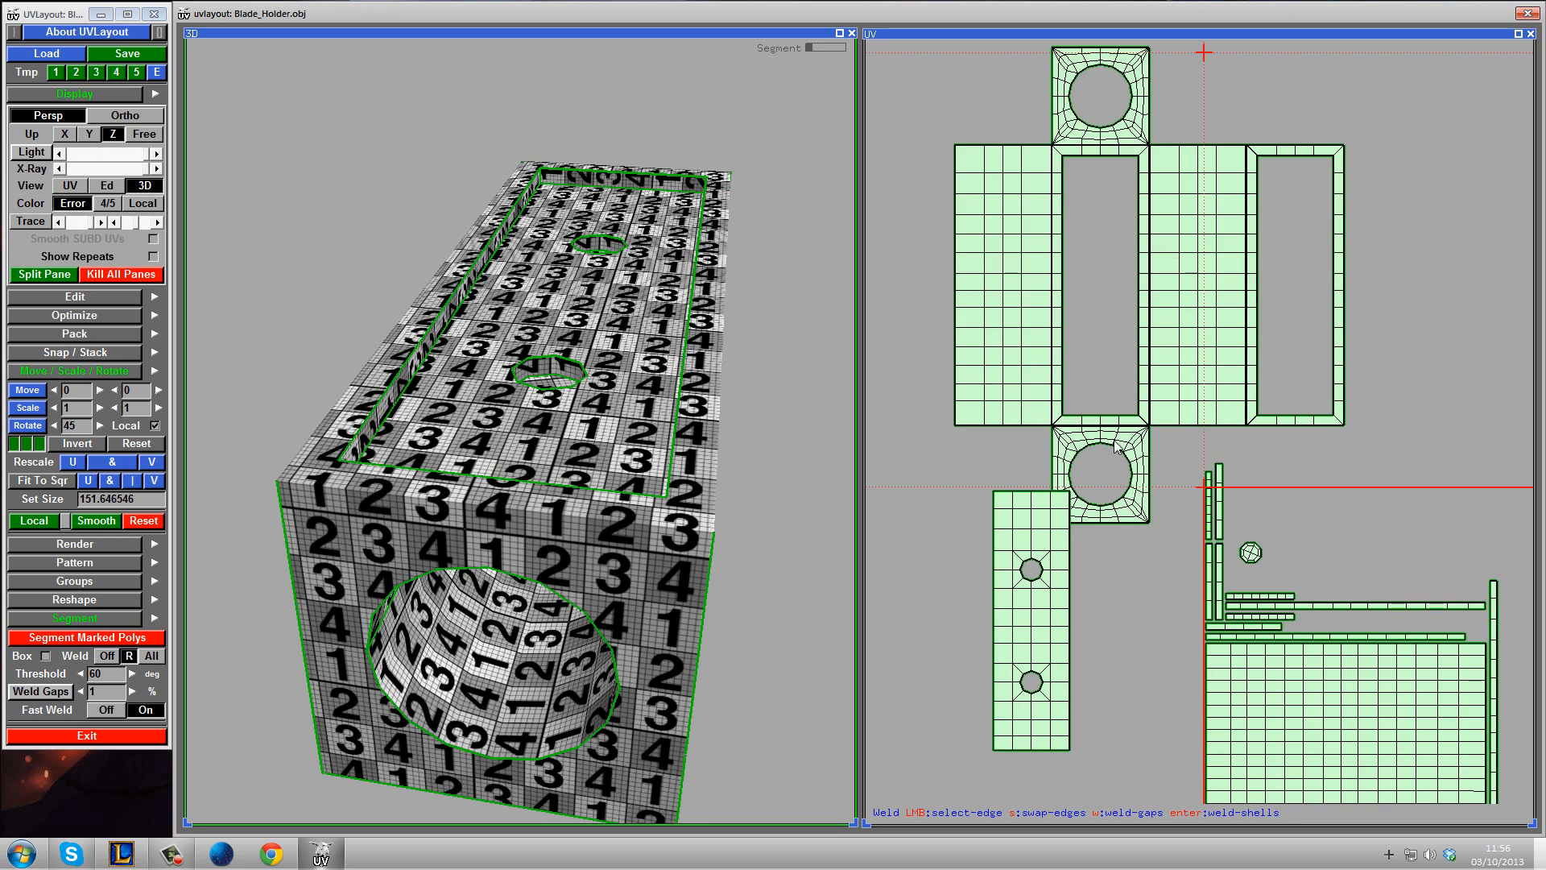
# - Turn Fast Weld off, rotate the round bore's shell 90 degrees in 45 degree steps and move it into free space below the standing plate
pyautogui.moveTo(1275, 730); pyautogui.dragTo(1220, 481, button='middle')
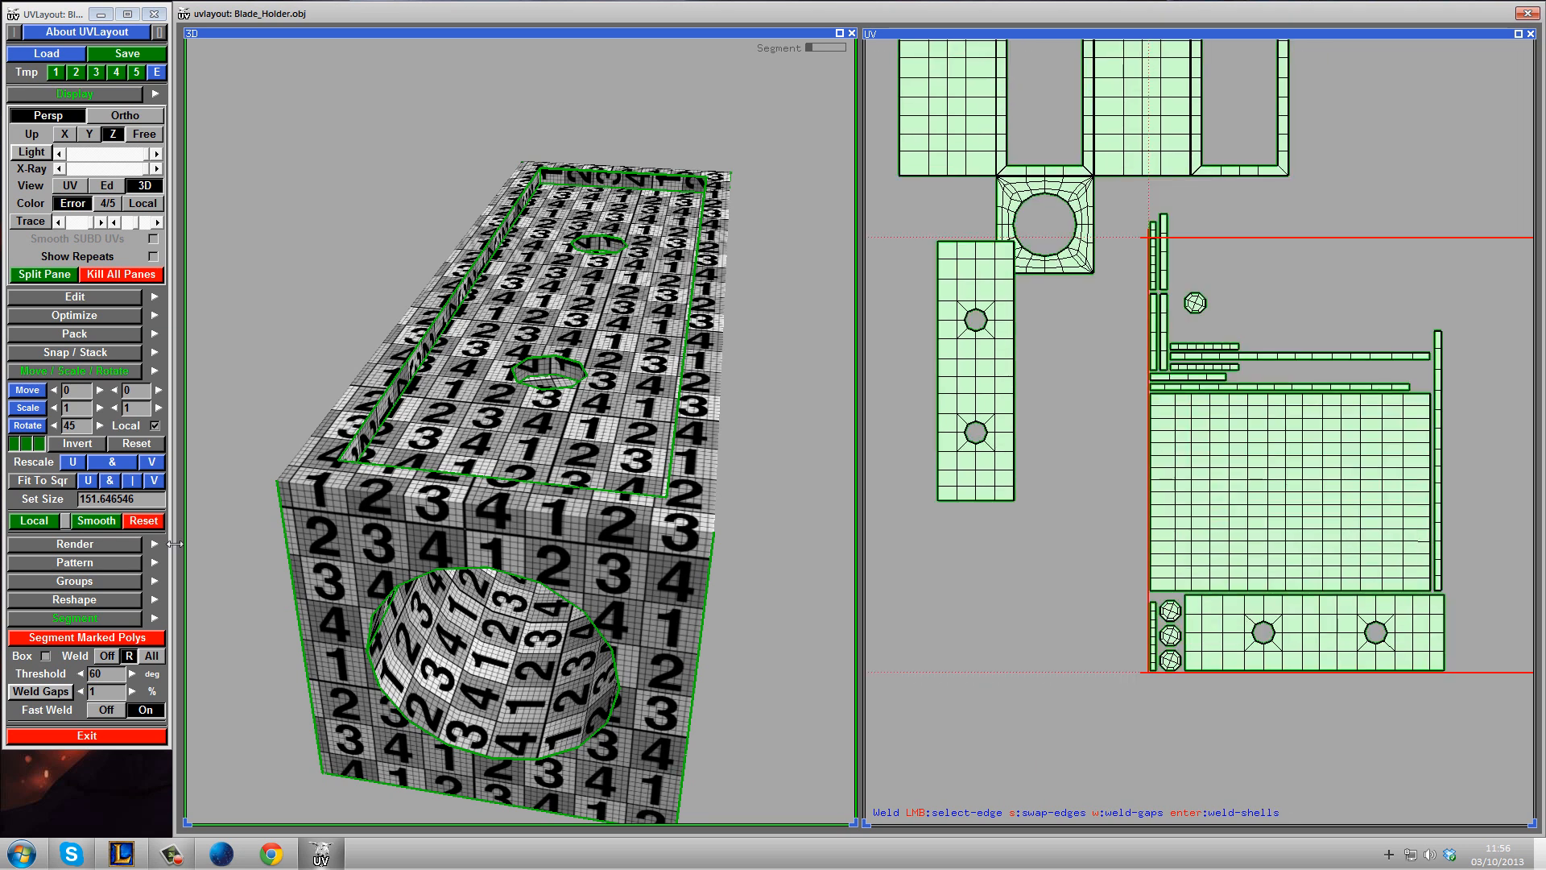
pyautogui.click(107, 710)
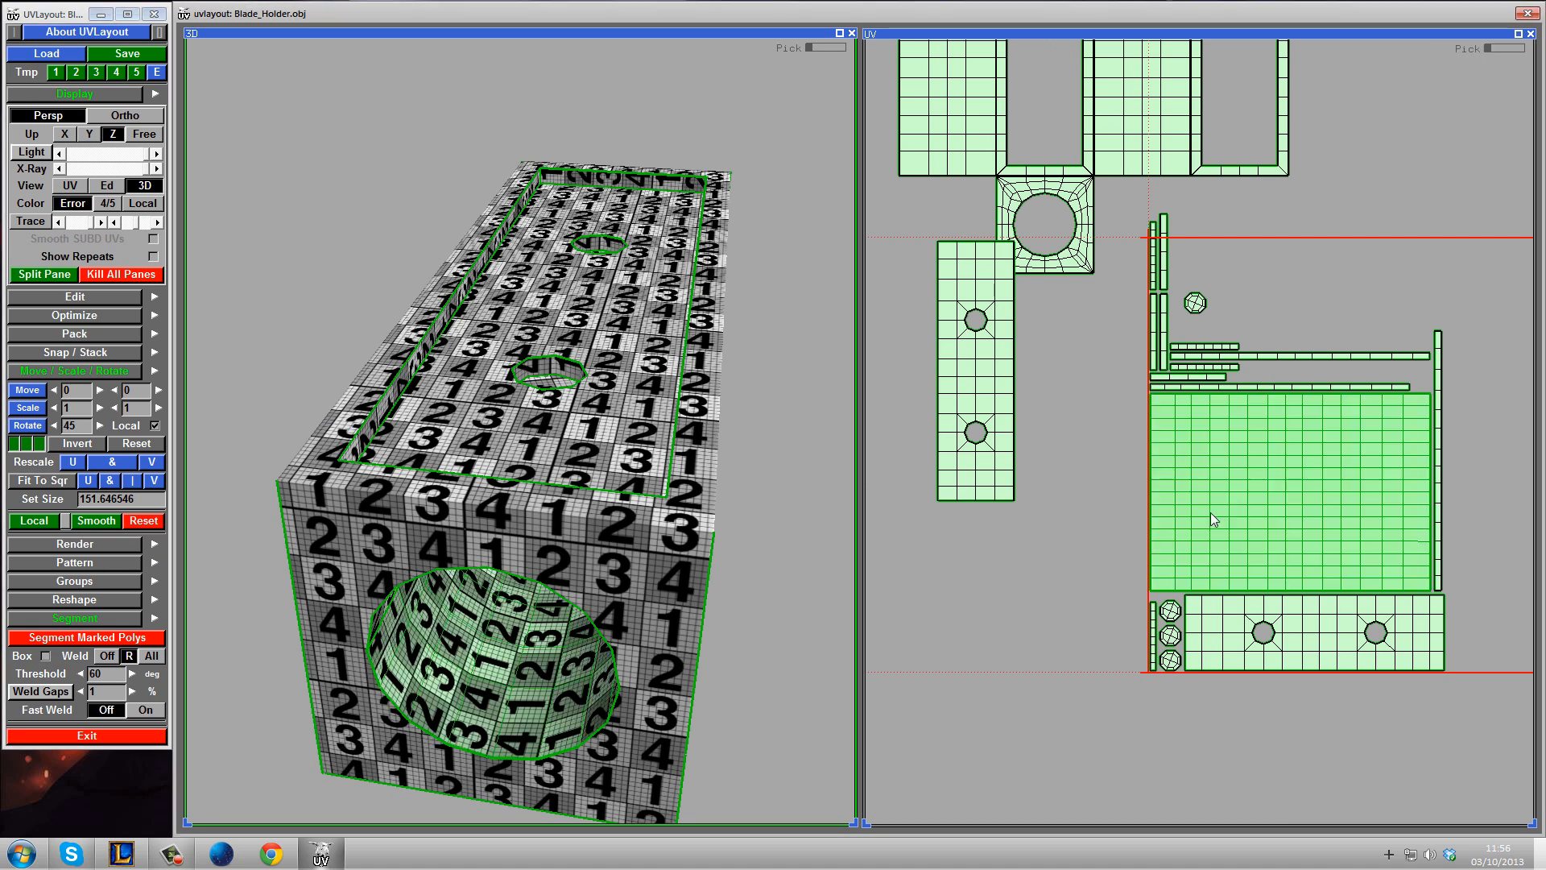
pyautogui.click(38, 429)
pyautogui.click(37, 429)
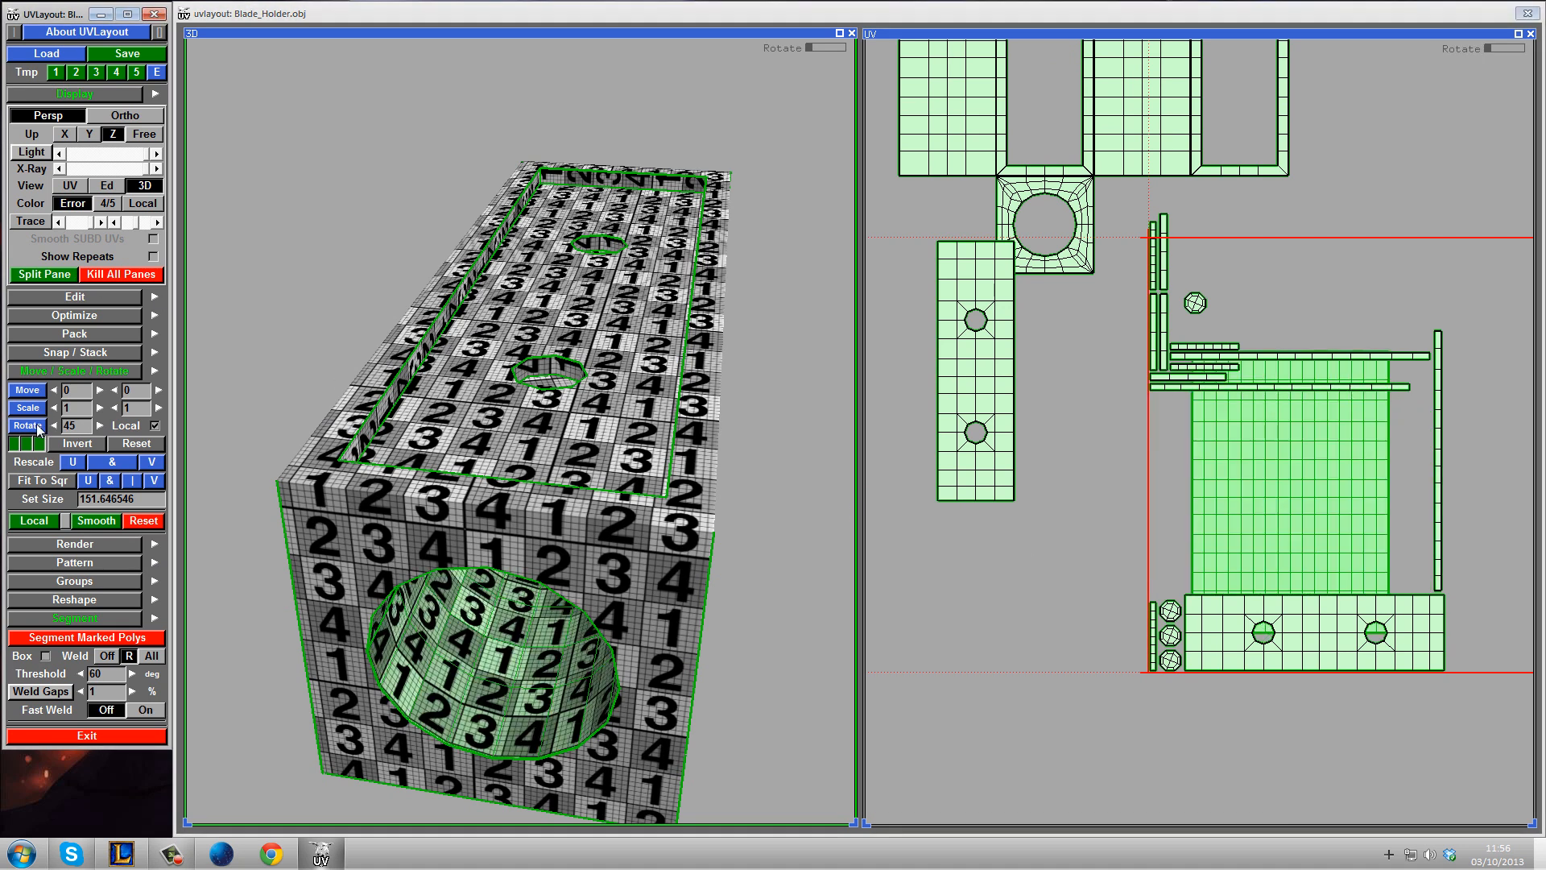
pyautogui.moveTo(1311, 470); pyautogui.dragTo(914, 696, button='middle')
# - Rotate the underside plate's shell in 45 degree steps until it stands upright like the other plate
pyautogui.moveTo(779, 541); pyautogui.dragTo(709, 393)
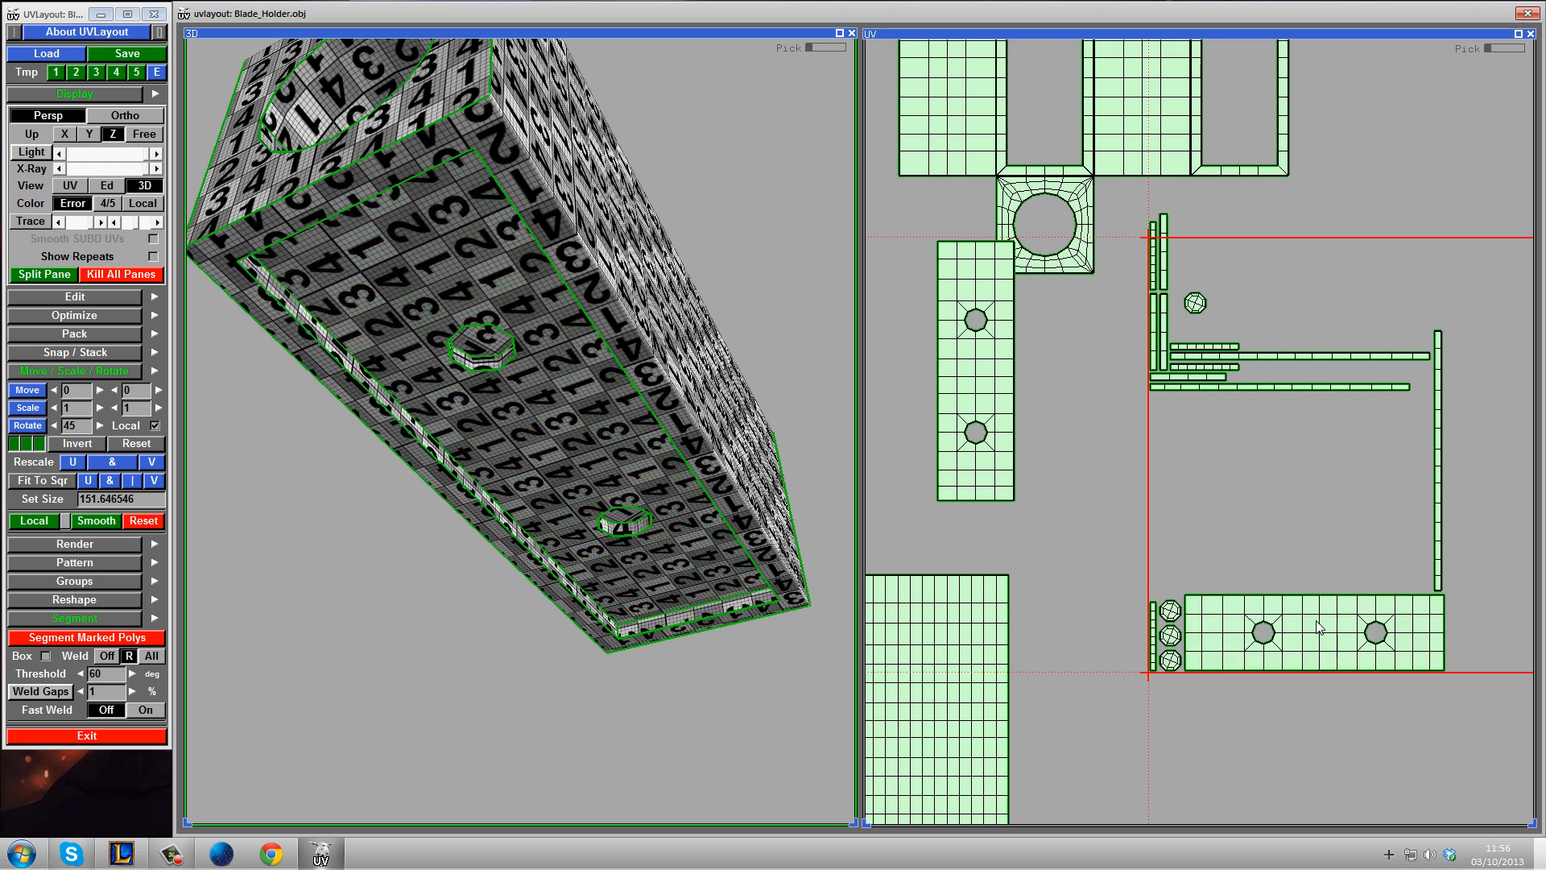
pyautogui.click(35, 430)
pyautogui.click(36, 430)
pyautogui.click(35, 430)
pyautogui.click(35, 430)
pyautogui.click(36, 430)
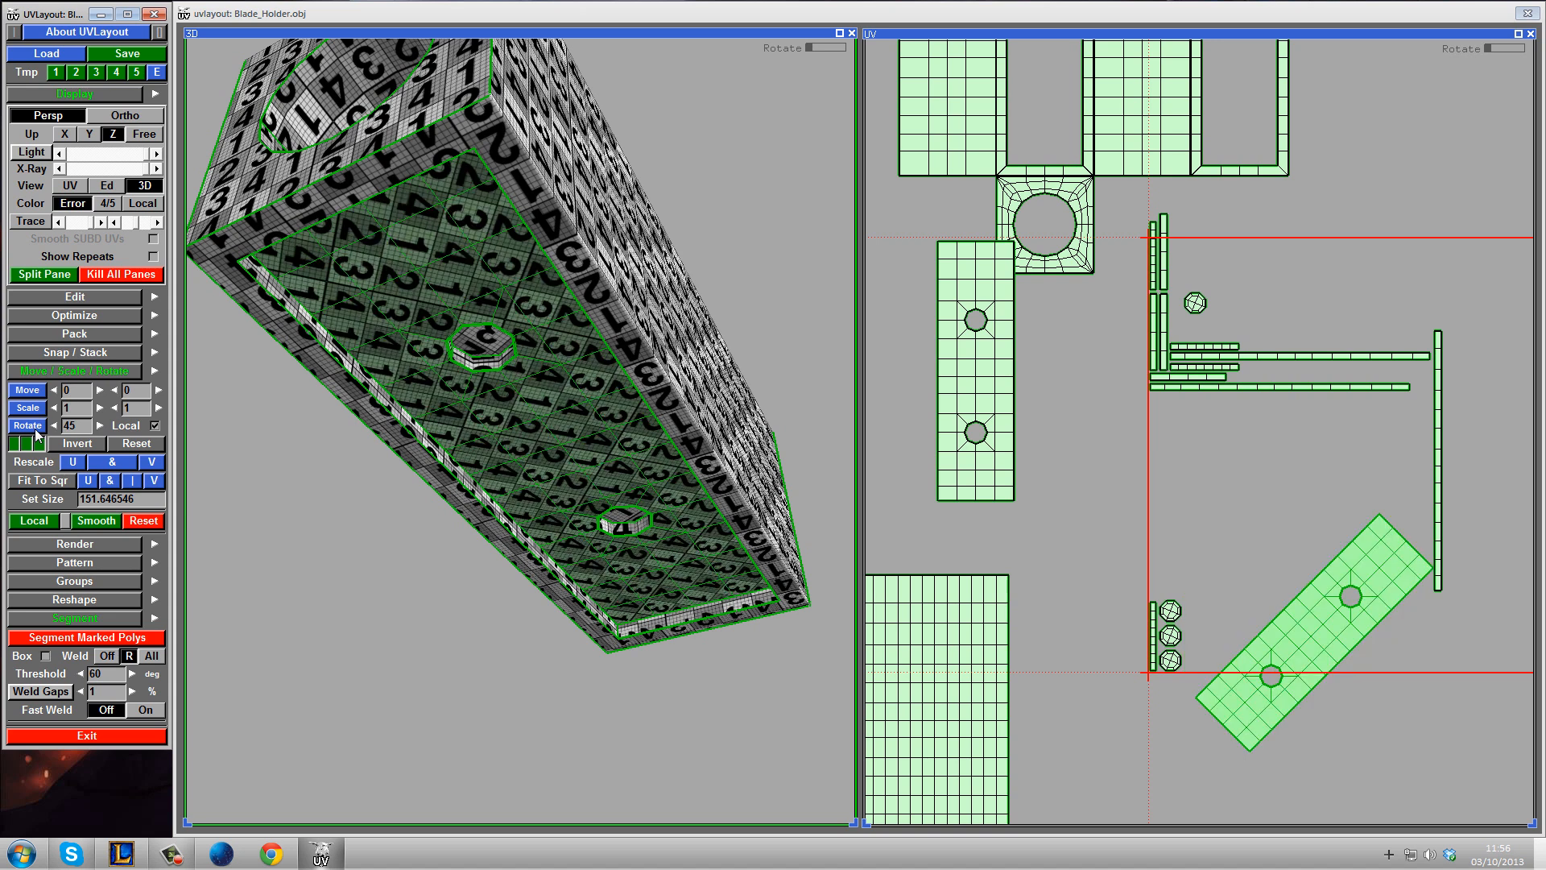
pyautogui.click(36, 430)
pyautogui.click(1403, 686)
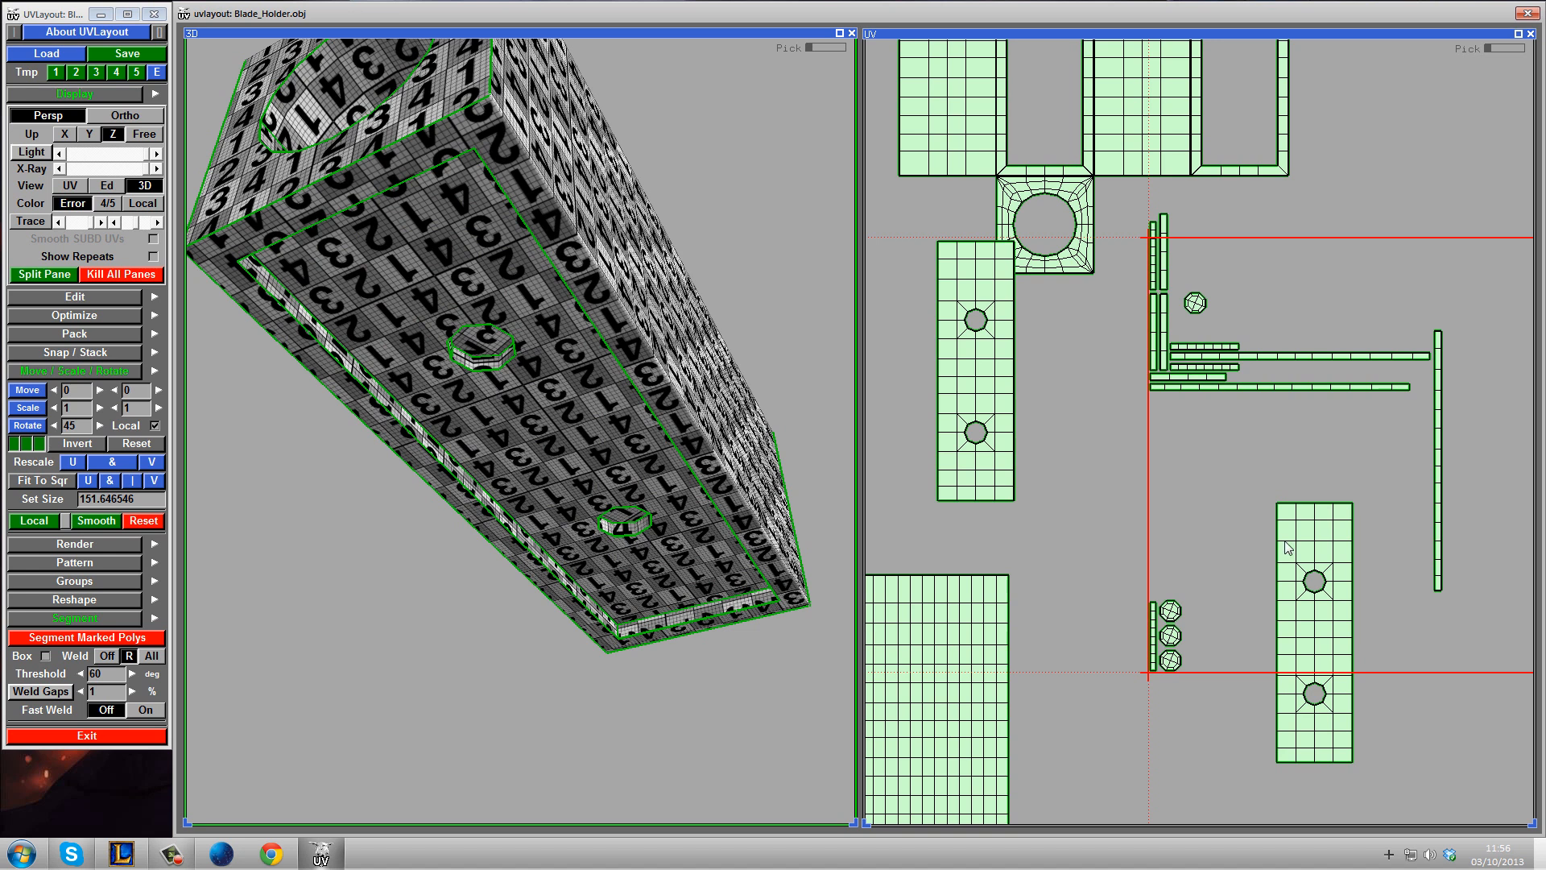
# - Turn Fast Weld on and weld the adjoining long and short inner wall strips to the underside plate's edges at one corner
pyautogui.click(154, 709)
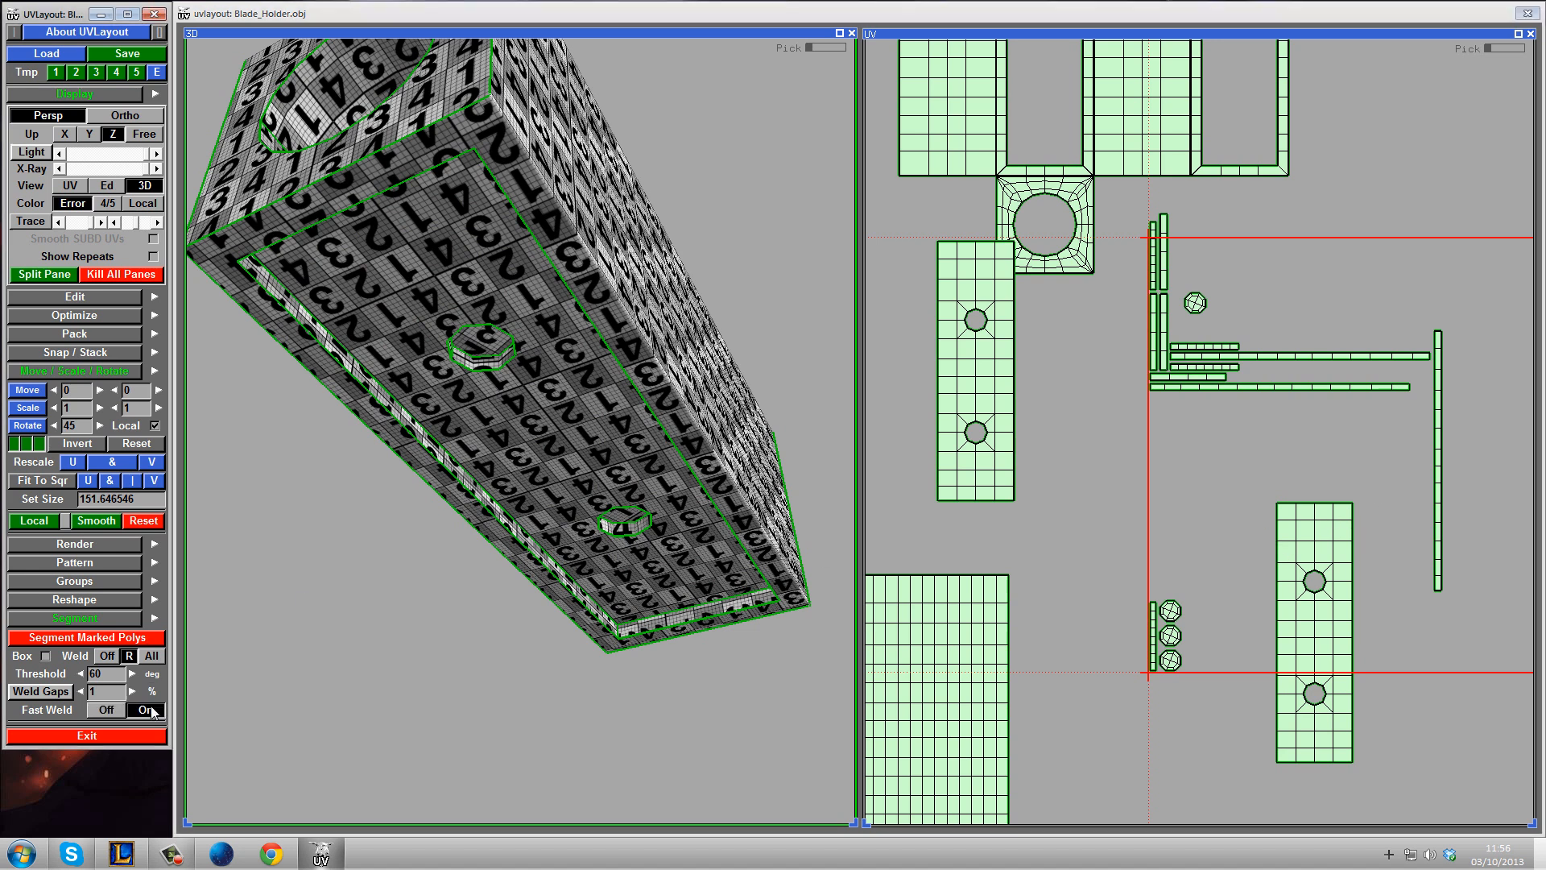
pyautogui.moveTo(1371, 468); pyautogui.dragTo(1187, 406, button='right')
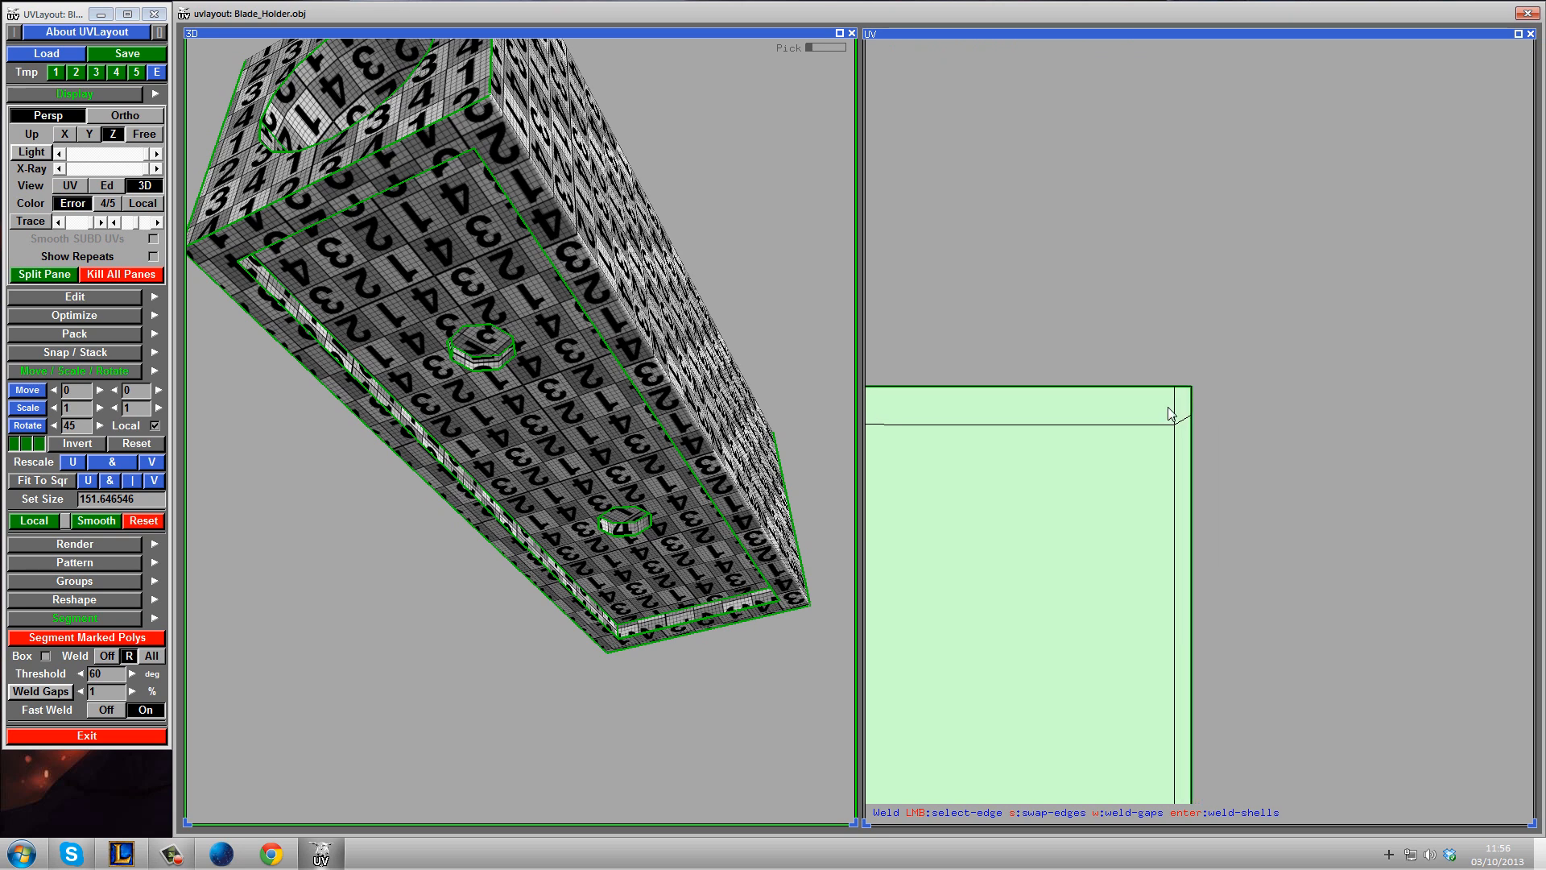
pyautogui.click(1092, 387)
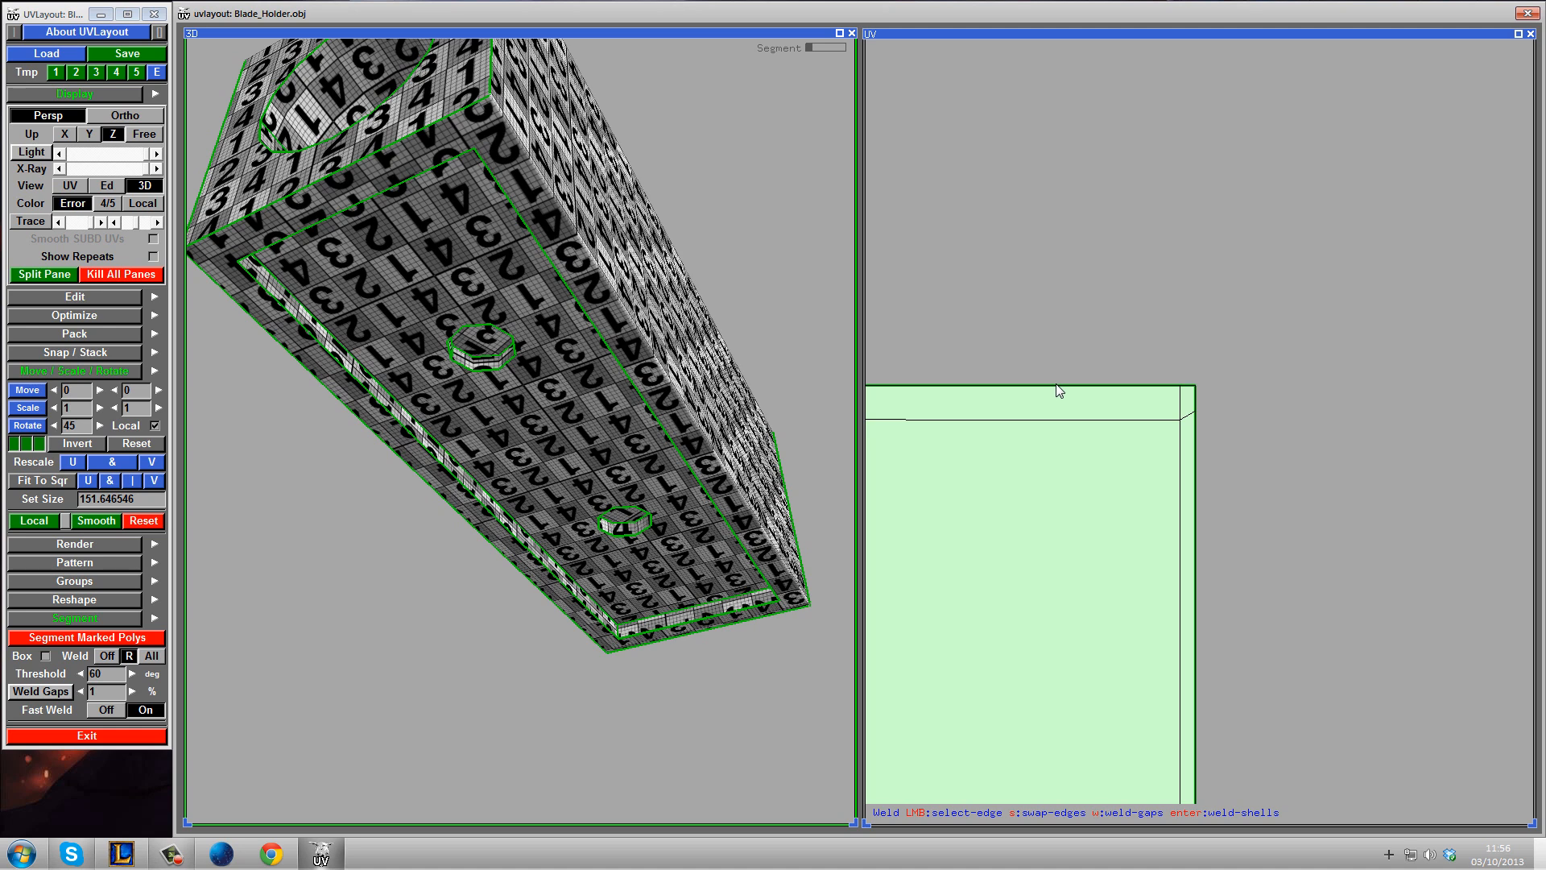
pyautogui.click(1068, 411)
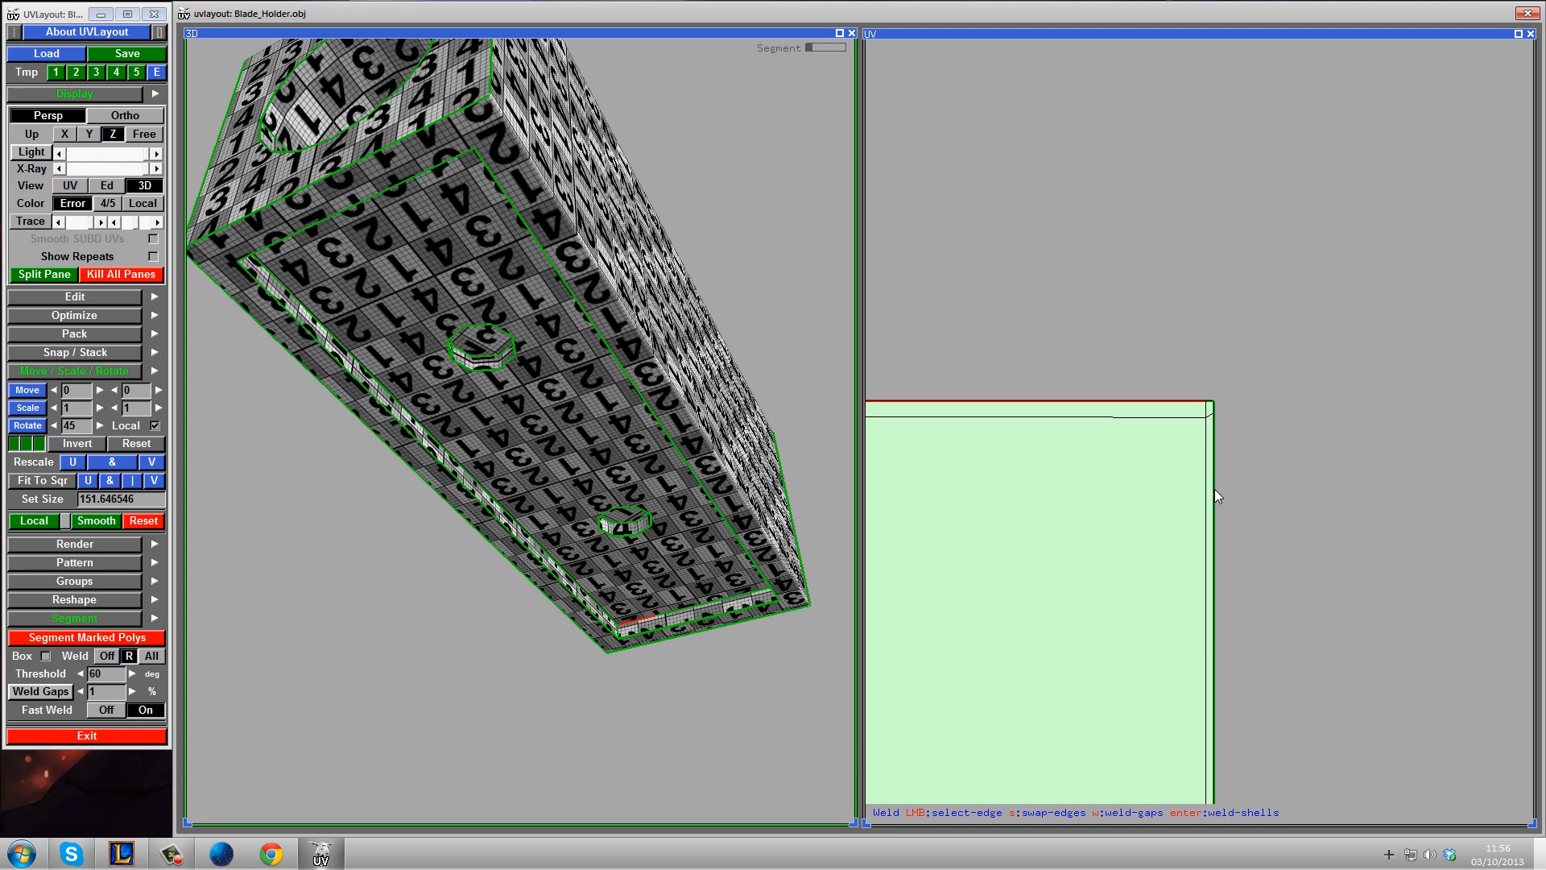
pyautogui.click(1215, 534)
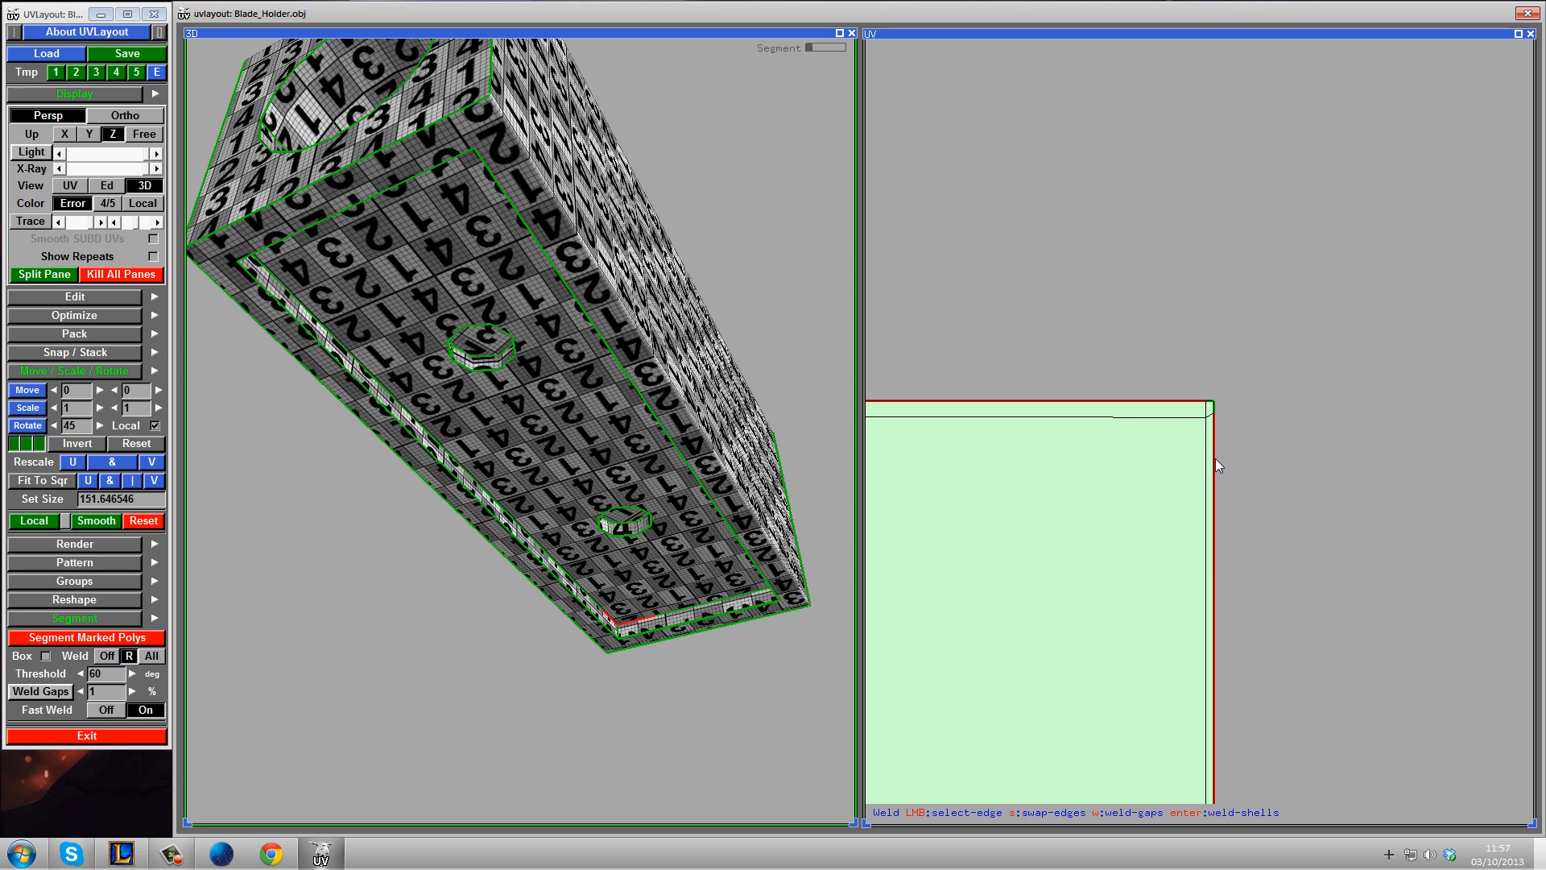
pyautogui.press('Return')
pyautogui.click(1200, 475)
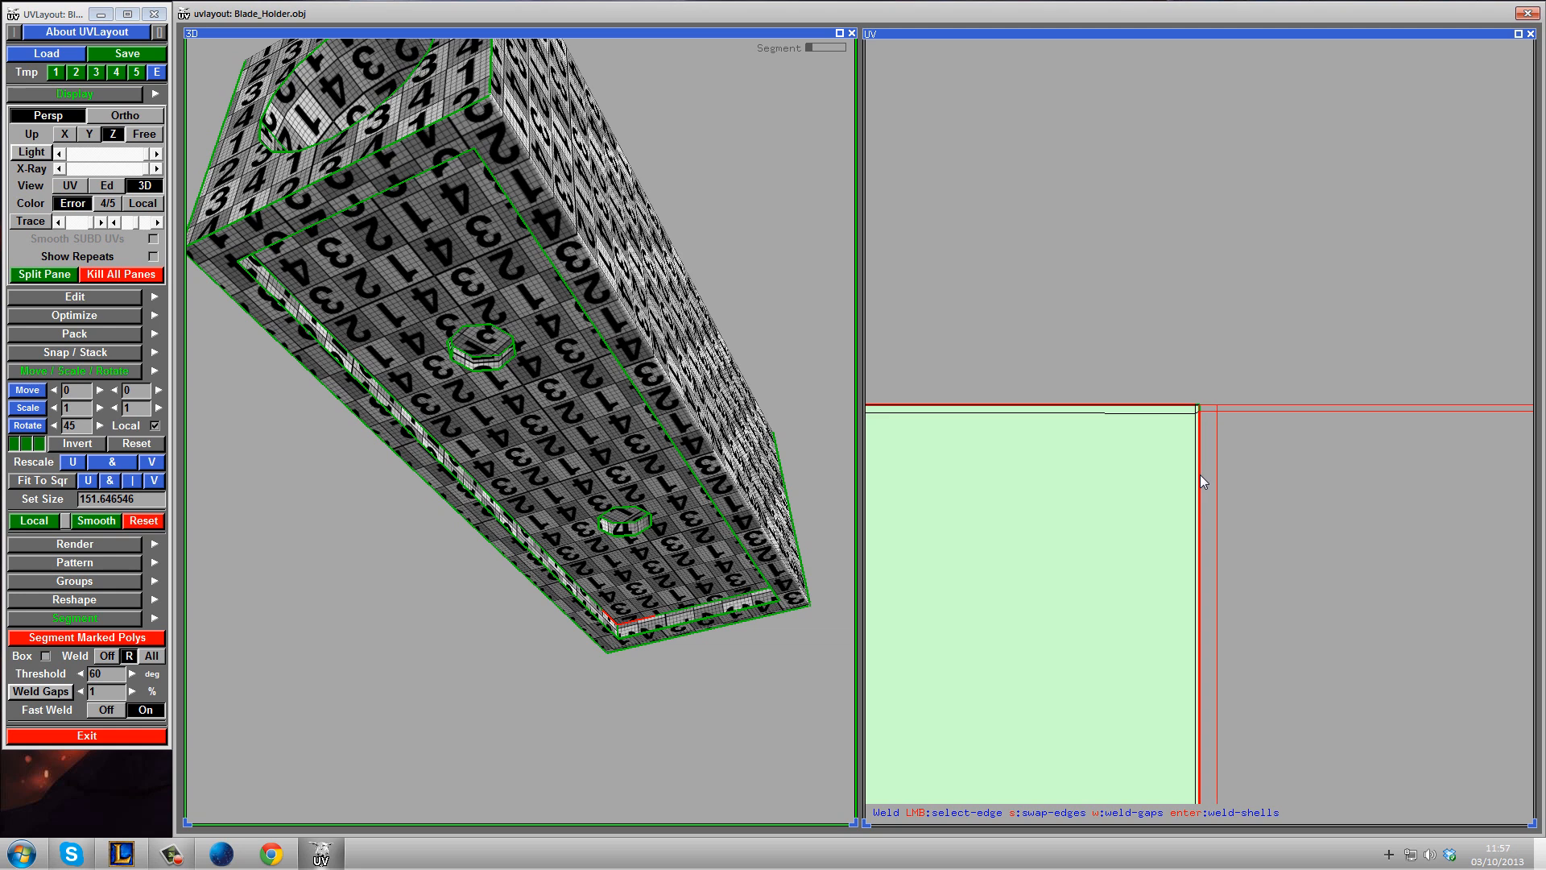
pyautogui.press('Return')
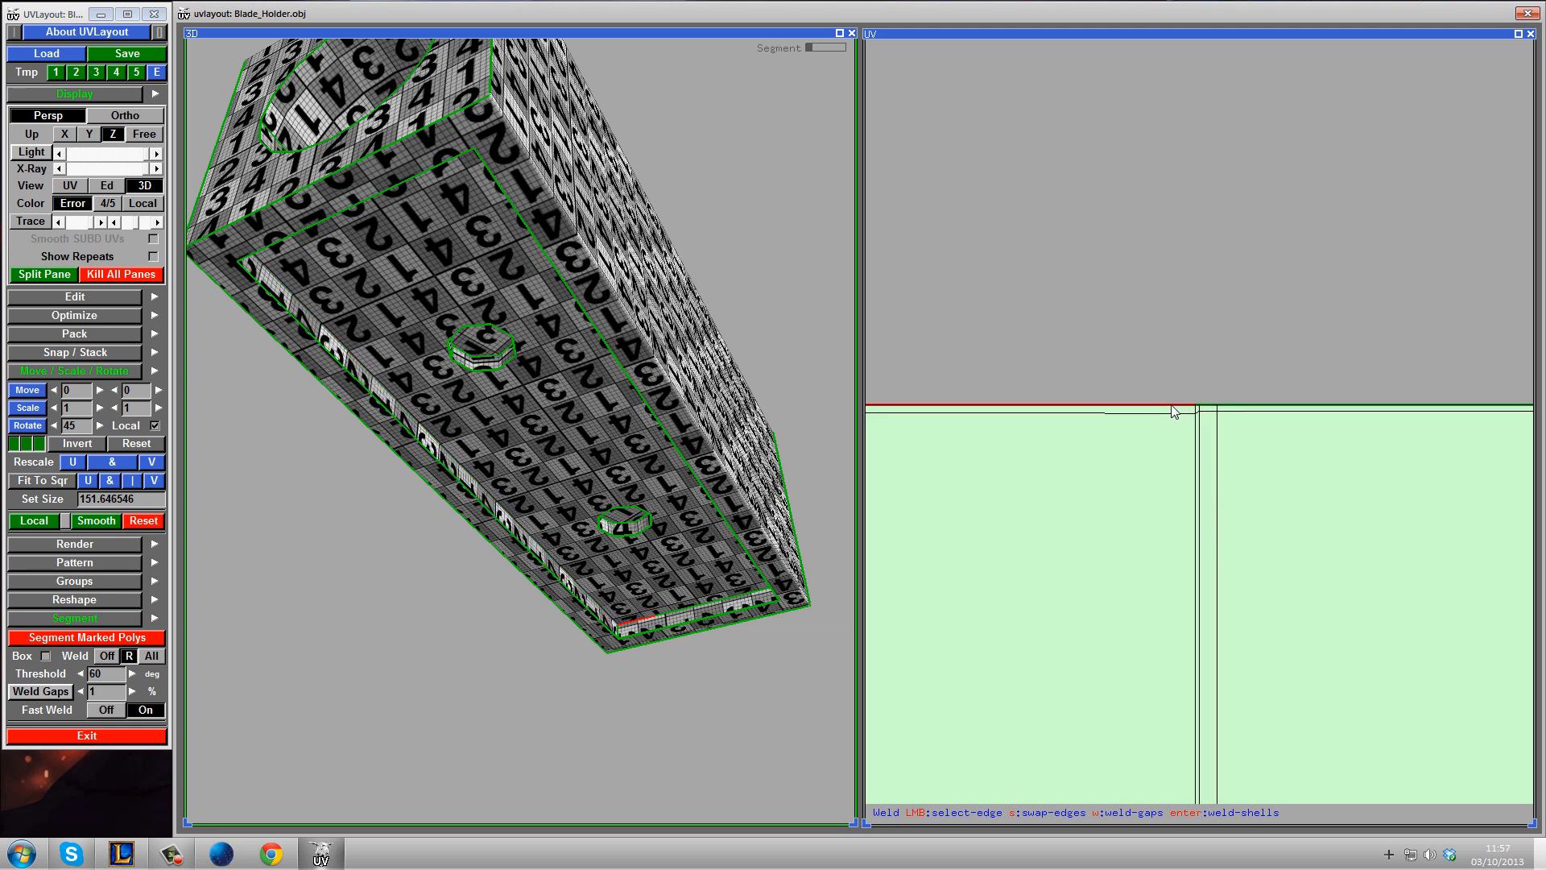
pyautogui.click(1054, 408)
pyautogui.press('Return')
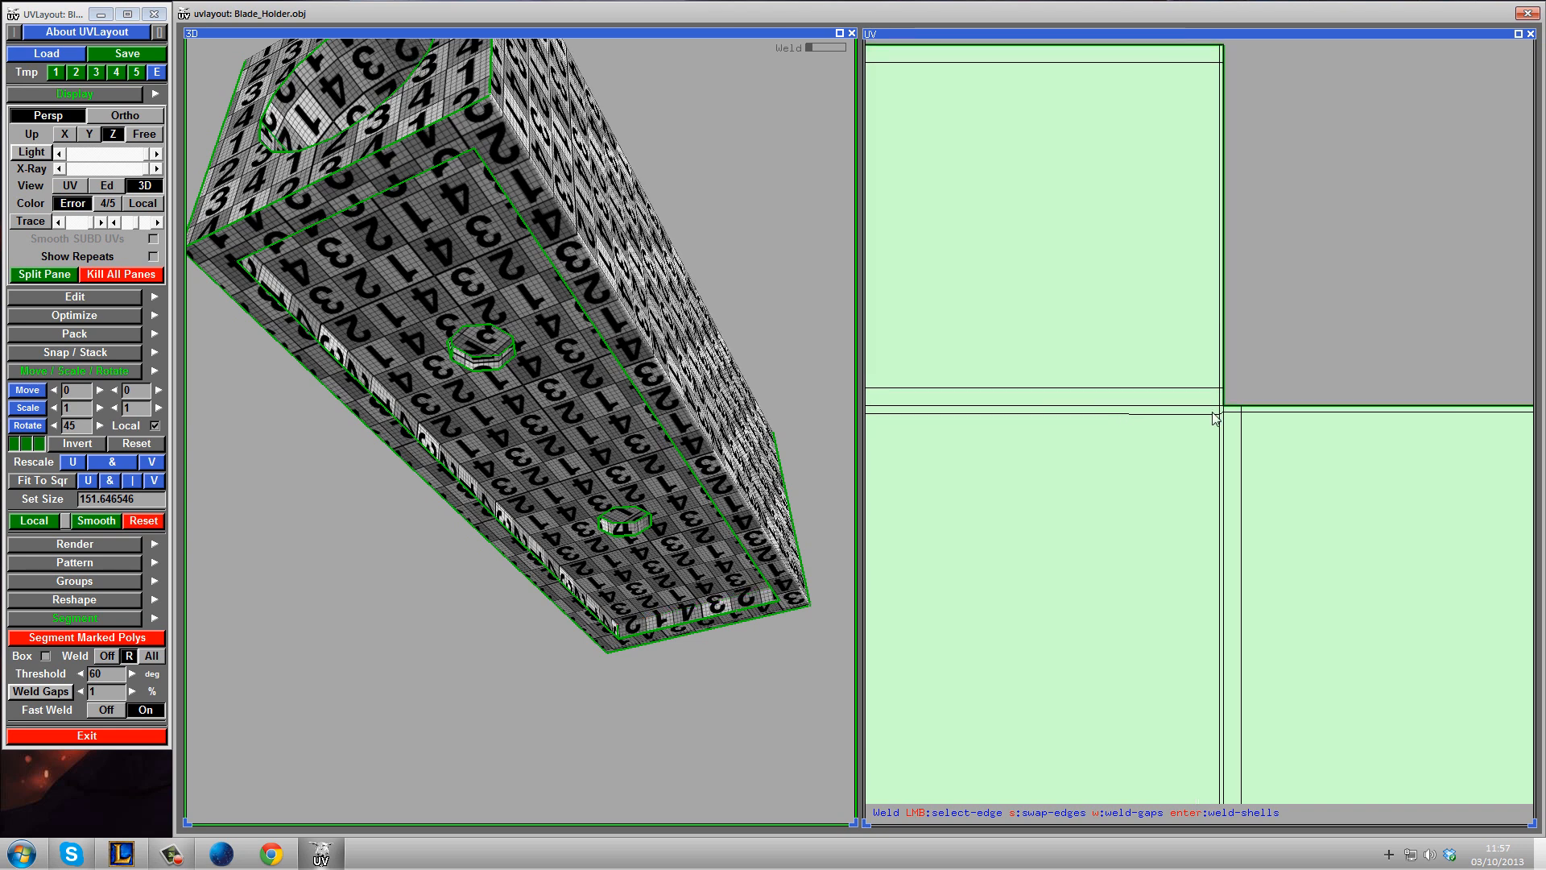
# - Examine the underside plate's seams and corners for wall strips that are still separate
pyautogui.moveTo(1022, 400); pyautogui.dragTo(1182, 398, button='middle')
pyautogui.moveTo(1182, 398); pyautogui.dragTo(1308, 593, button='right')
pyautogui.moveTo(1308, 593); pyautogui.dragTo(1405, 356, button='middle')
pyautogui.moveTo(1404, 355); pyautogui.dragTo(1269, 520, button='right')
pyautogui.moveTo(1308, 591); pyautogui.dragTo(1155, 118, button='middle')
pyautogui.moveTo(1213, 465); pyautogui.dragTo(1225, 309, button='middle')
pyautogui.moveTo(1158, 605); pyautogui.dragTo(1092, 529, button='right')
pyautogui.moveTo(1092, 529); pyautogui.dragTo(1149, 531, button='middle')
pyautogui.moveTo(1149, 531); pyautogui.dragTo(1194, 626, button='right')
pyautogui.moveTo(1194, 627); pyautogui.dragTo(1128, 89, button='middle')
pyautogui.moveTo(1176, 554); pyautogui.dragTo(1152, 32, button='middle')
pyautogui.moveTo(1121, 600); pyautogui.dragTo(1129, 89, button='middle')
pyautogui.moveTo(1172, 563); pyautogui.dragTo(1146, 181, button='middle')
pyautogui.moveTo(1142, 463); pyautogui.dragTo(1153, 534, button='right')
pyautogui.moveTo(1153, 534); pyautogui.dragTo(1152, 330, button='middle')
pyautogui.moveTo(1207, 547)
pyautogui.mouseDown(button='right')
pyautogui.moveTo(1186, 502)
pyautogui.moveTo(1071, 484)
pyautogui.mouseUp(button='right')
pyautogui.moveTo(1071, 484)
pyautogui.mouseDown(button='middle')
pyautogui.moveTo(1120, 443)
pyautogui.moveTo(1272, 400)
pyautogui.mouseUp(button='middle')
pyautogui.moveTo(1273, 400); pyautogui.dragTo(1293, 402, button='right')
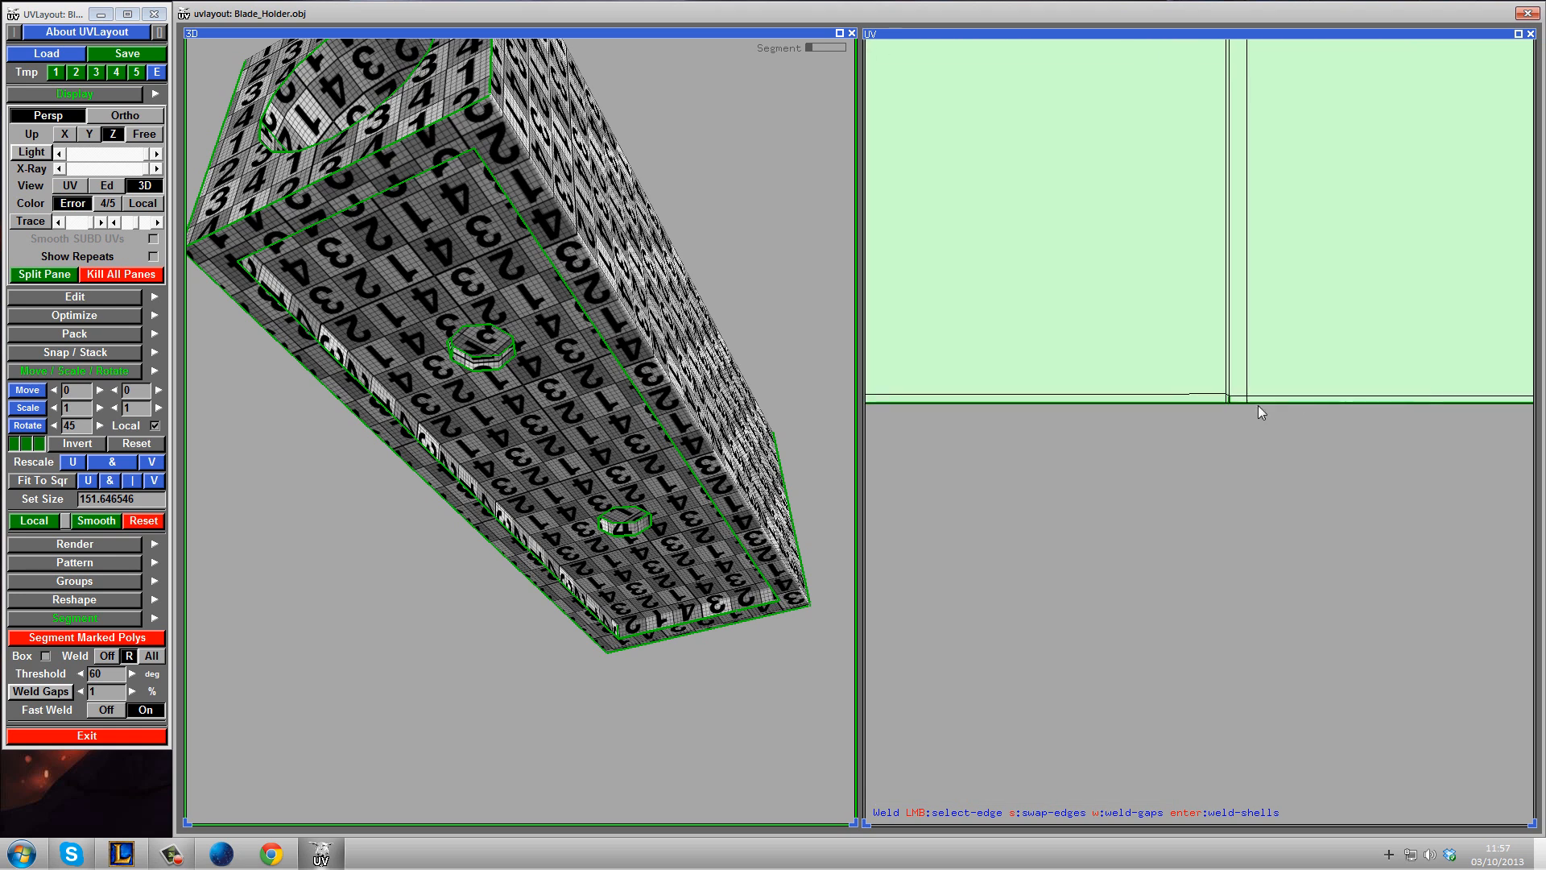
# - Weld the short and long inner wall strips to the underside plate's edges at its lower-left corner
pyautogui.moveTo(1115, 389); pyautogui.dragTo(1063, 346, button='right')
pyautogui.moveTo(1063, 347); pyautogui.dragTo(1346, 302, button='middle')
pyautogui.press('Return')
pyautogui.moveTo(1255, 385); pyautogui.dragTo(1206, 415, button='middle')
pyautogui.moveTo(1206, 415); pyautogui.dragTo(1209, 492, button='right')
pyautogui.moveTo(1209, 492); pyautogui.dragTo(1191, 480, button='middle')
pyautogui.click(1137, 391)
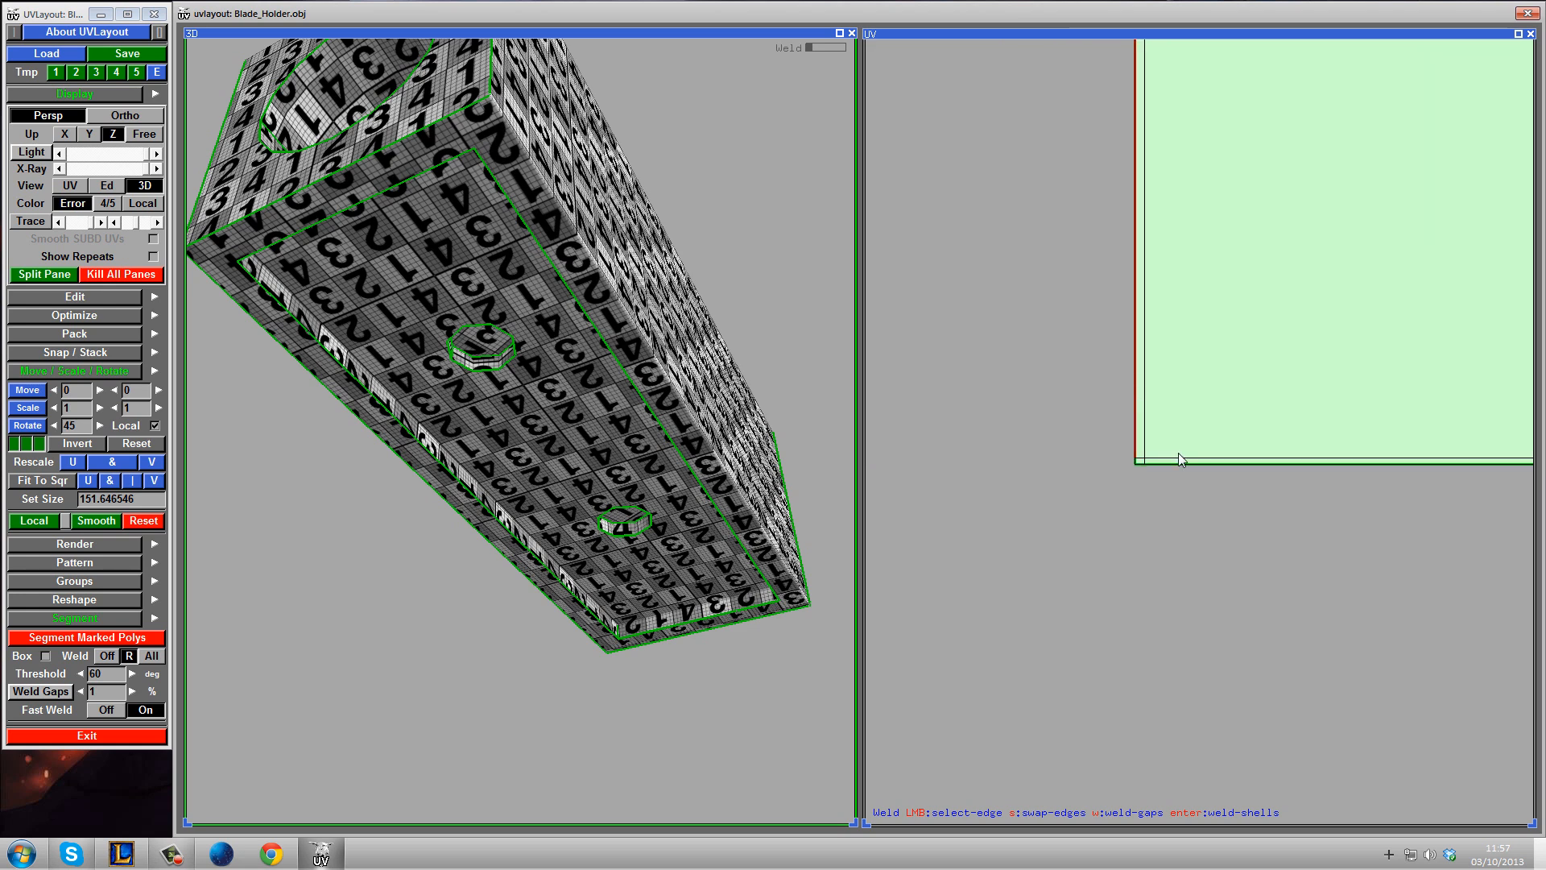
pyautogui.click(1277, 463)
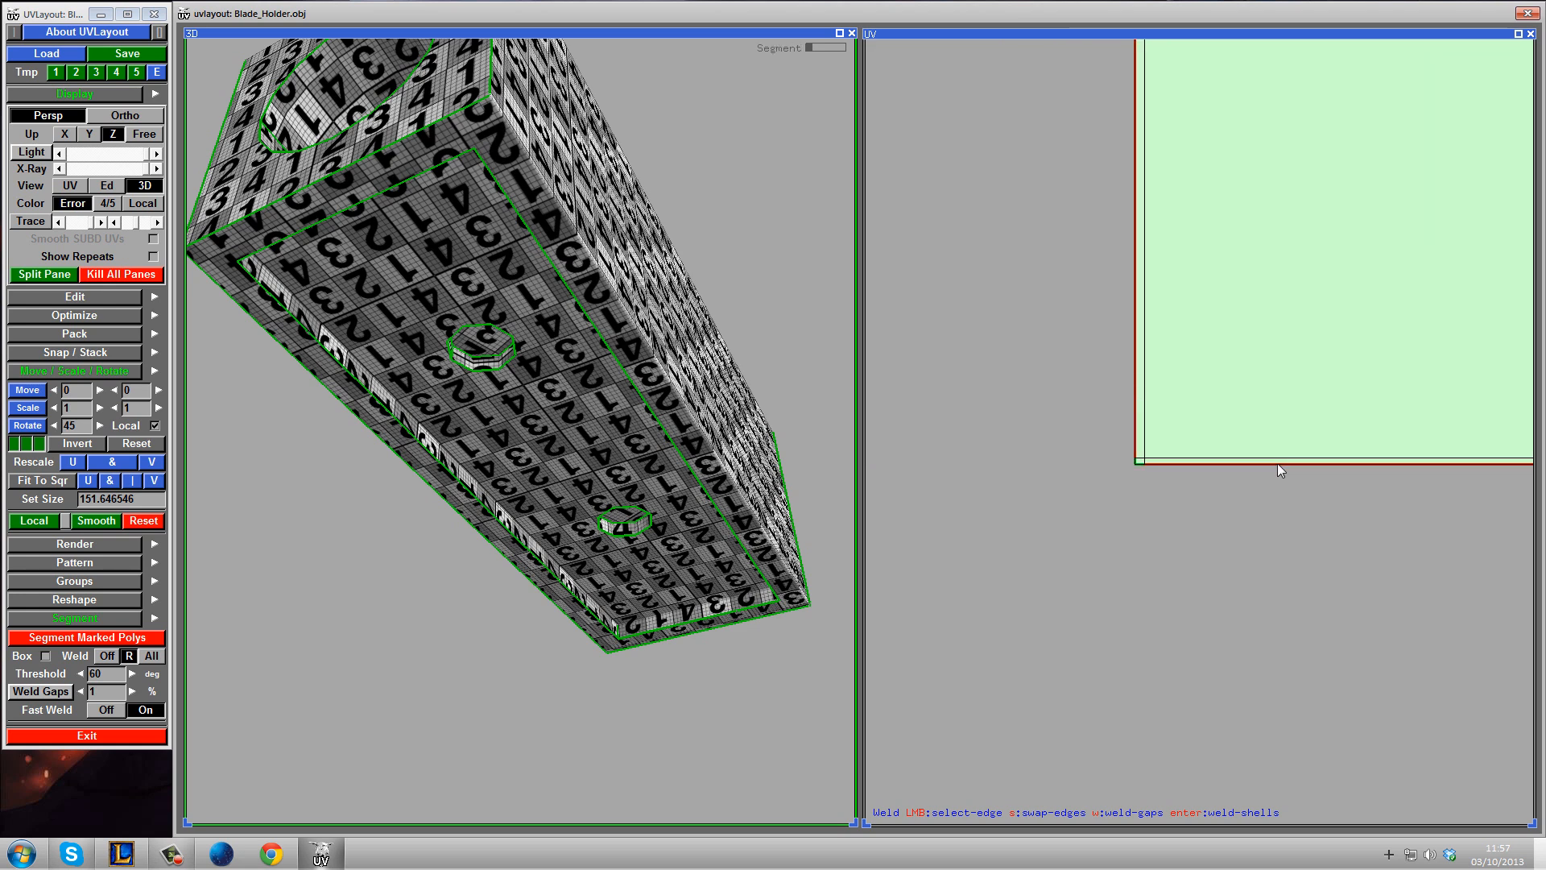
pyautogui.press('Return')
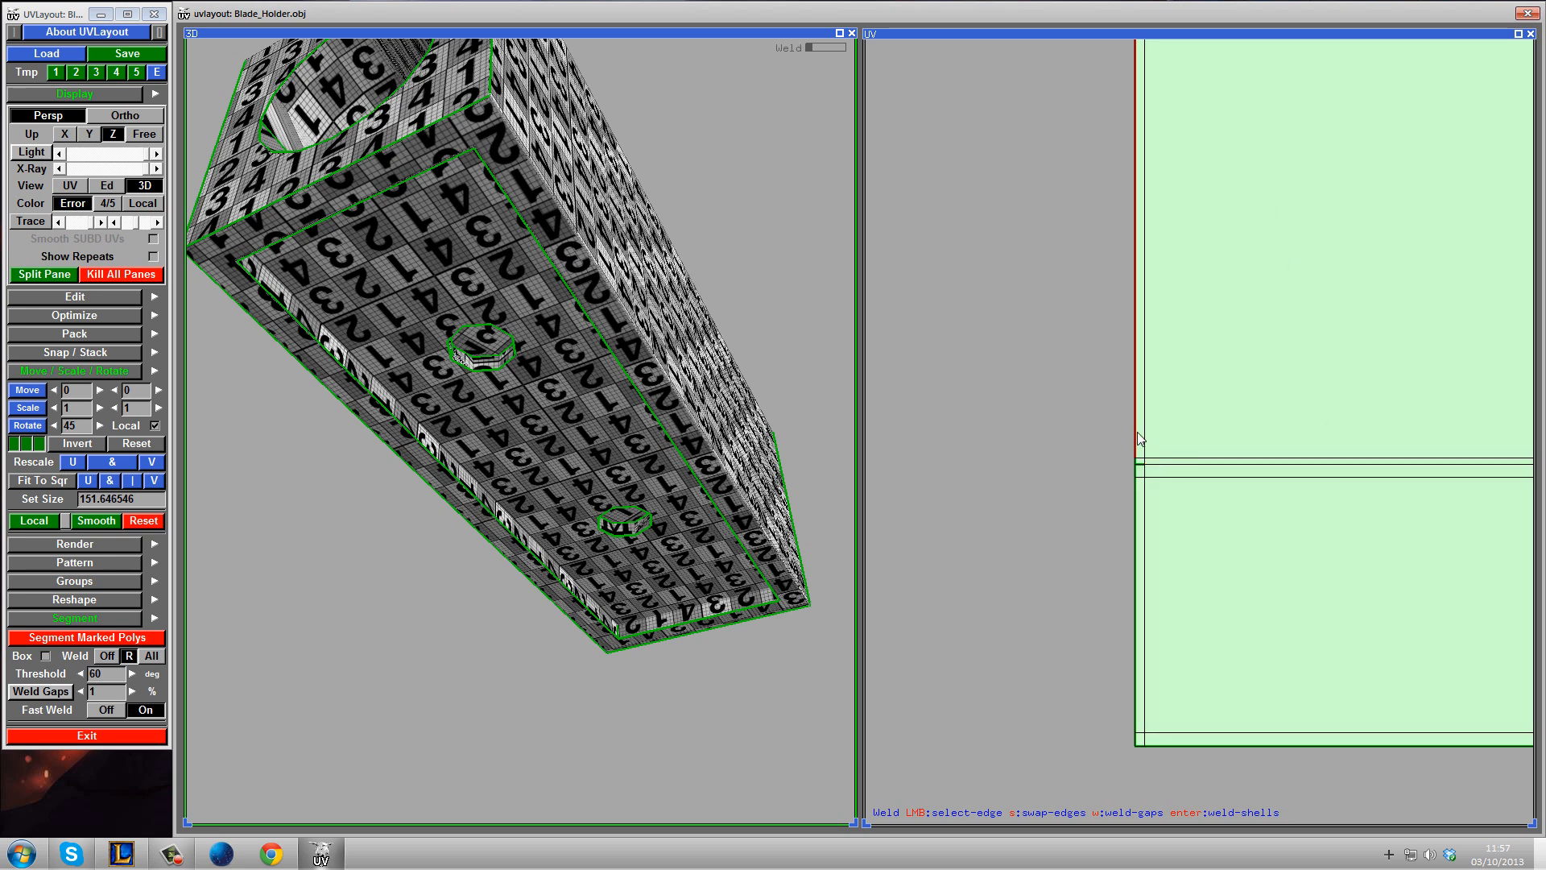
pyautogui.click(1136, 435)
pyautogui.press('Return')
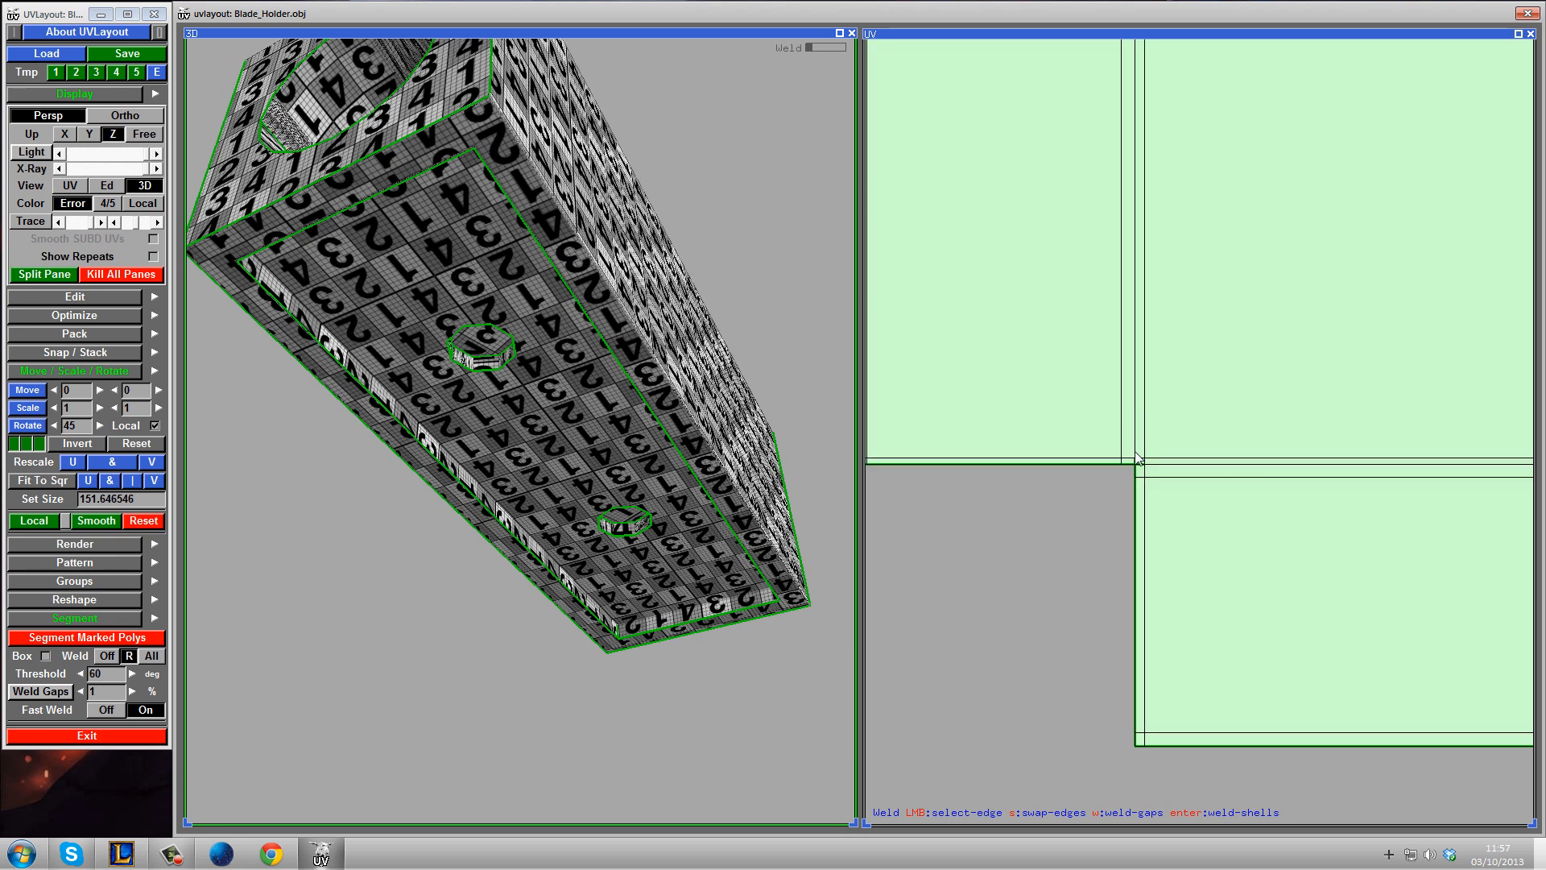
# - Check the underside plate's welded strips along its length and flatten the plate's shell
pyautogui.moveTo(1176, 240); pyautogui.dragTo(1195, 398, button='middle')
pyautogui.moveTo(1272, 409); pyautogui.dragTo(1063, 427, button='right')
pyautogui.moveTo(1232, 414)
pyautogui.mouseDown(button='middle')
pyautogui.moveTo(1148, 436)
pyautogui.moveTo(869, 406)
pyautogui.mouseUp(button='middle')
pyautogui.moveTo(1313, 456); pyautogui.dragTo(1203, 483, button='right')
pyautogui.moveTo(1203, 483); pyautogui.dragTo(1436, 822, button='middle')
pyautogui.moveTo(1235, 377); pyautogui.dragTo(1288, 554, button='middle')
pyautogui.moveTo(1300, 153); pyautogui.dragTo(1281, 452, button='middle')
pyautogui.moveTo(1137, 121); pyautogui.dragTo(1116, 191, button='middle')
pyautogui.moveTo(1116, 192); pyautogui.dragTo(1152, 331, button='right')
pyautogui.moveTo(1169, 452); pyautogui.dragTo(1161, 398, button='right')
pyautogui.press('f')
# - Weld the adjoining long and short inner wall strips to the other plate's edges at its upper-left corner
pyautogui.moveTo(1152, 409); pyautogui.dragTo(1324, 512, button='right')
pyautogui.moveTo(1324, 511); pyautogui.dragTo(1225, 428, button='middle')
pyautogui.moveTo(1224, 429); pyautogui.dragTo(1323, 377, button='right')
pyautogui.moveTo(1121, 252); pyautogui.dragTo(1222, 459, button='middle')
pyautogui.moveTo(1222, 459); pyautogui.dragTo(1214, 379, button='right')
pyautogui.moveTo(1103, 322); pyautogui.dragTo(1310, 206, button='middle')
pyautogui.moveTo(1158, 334); pyautogui.dragTo(1096, 456, button='middle')
pyautogui.moveTo(1004, 331); pyautogui.dragTo(1401, 312, button='right')
pyautogui.moveTo(1401, 312); pyautogui.dragTo(1158, 301, button='middle')
pyautogui.moveTo(1158, 302); pyautogui.dragTo(1170, 459, button='right')
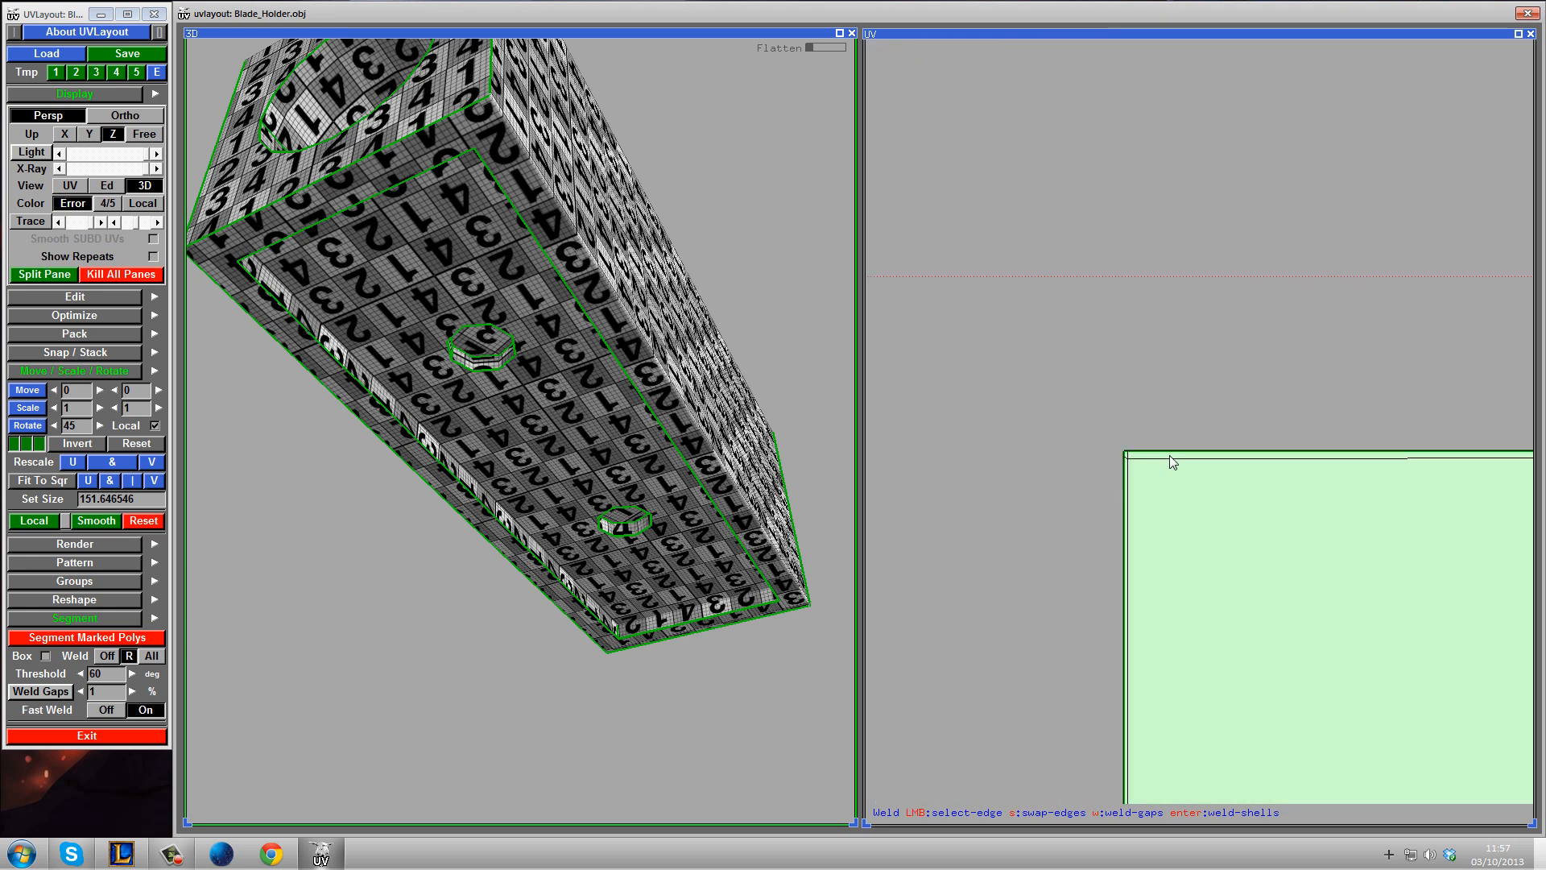
pyautogui.click(1174, 452)
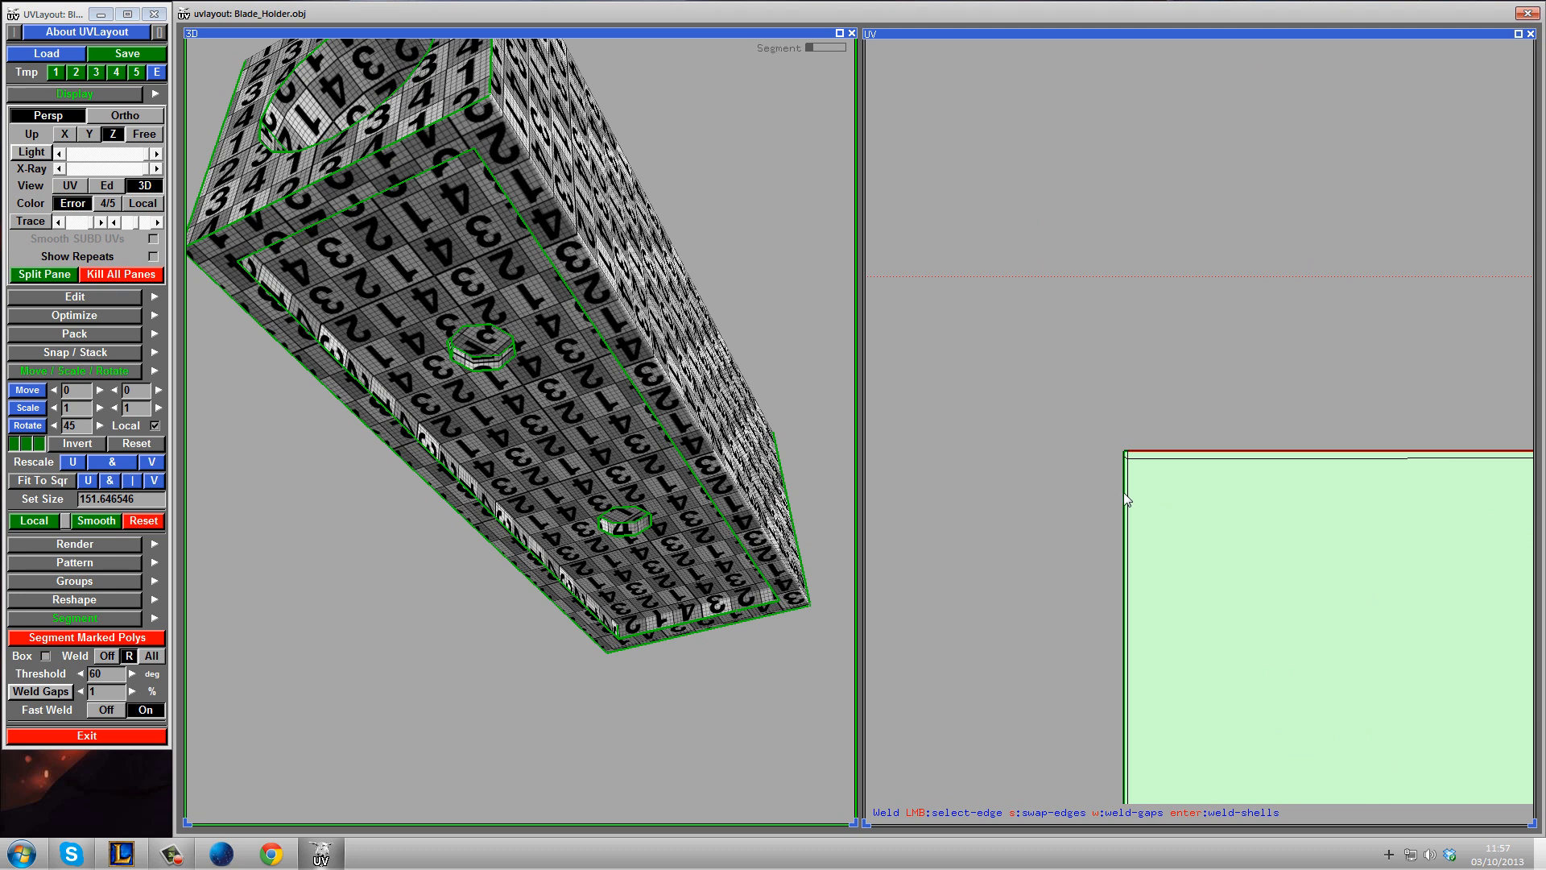
pyautogui.click(1122, 520)
pyautogui.click(1125, 523)
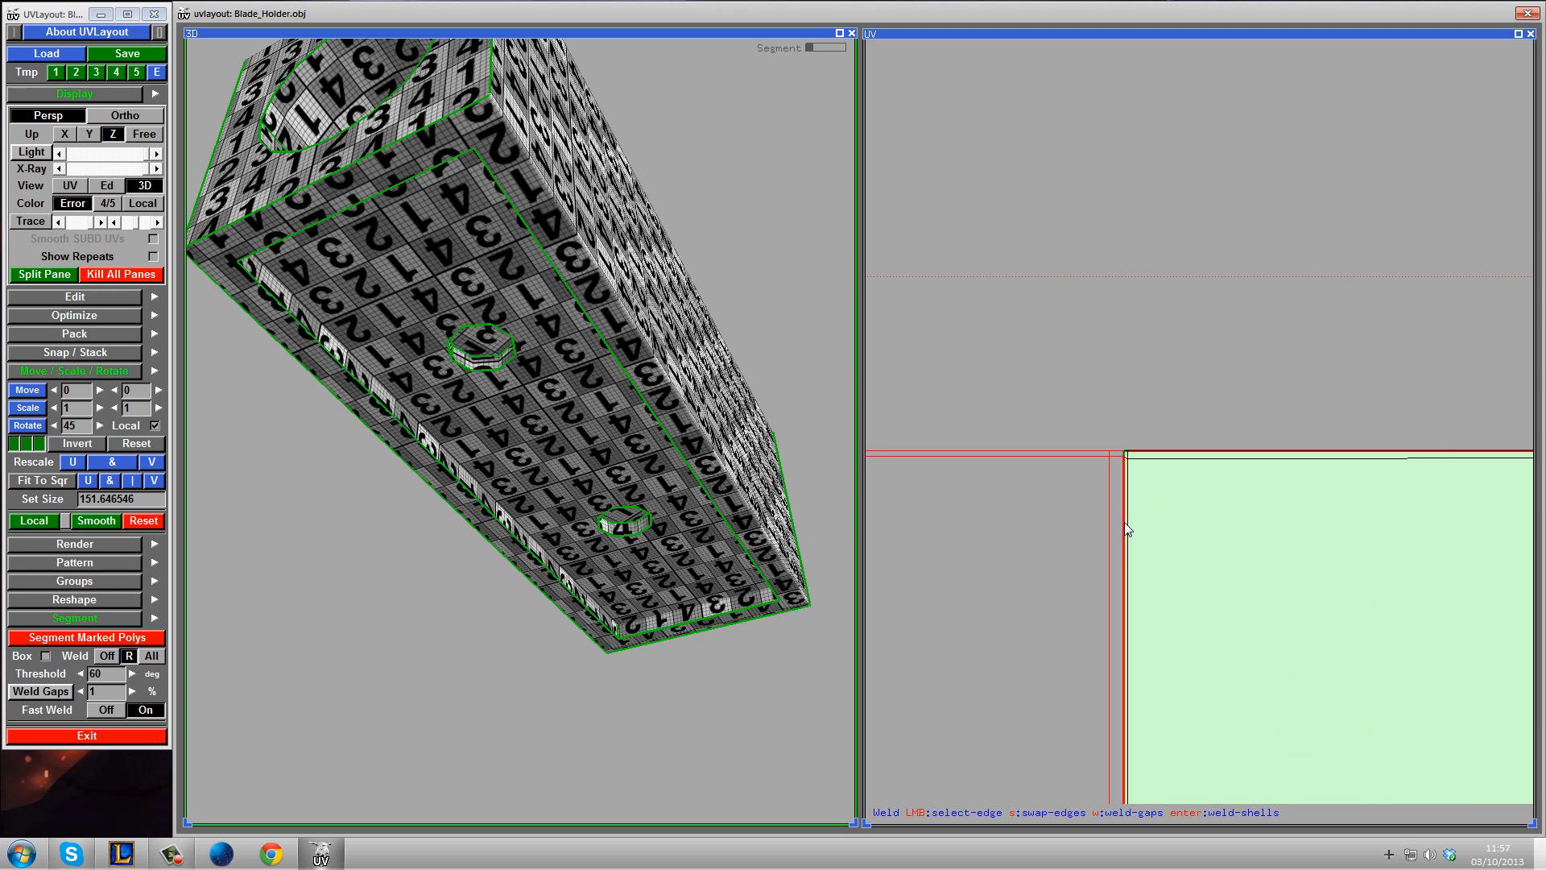
pyautogui.press('Return')
pyautogui.click(1174, 453)
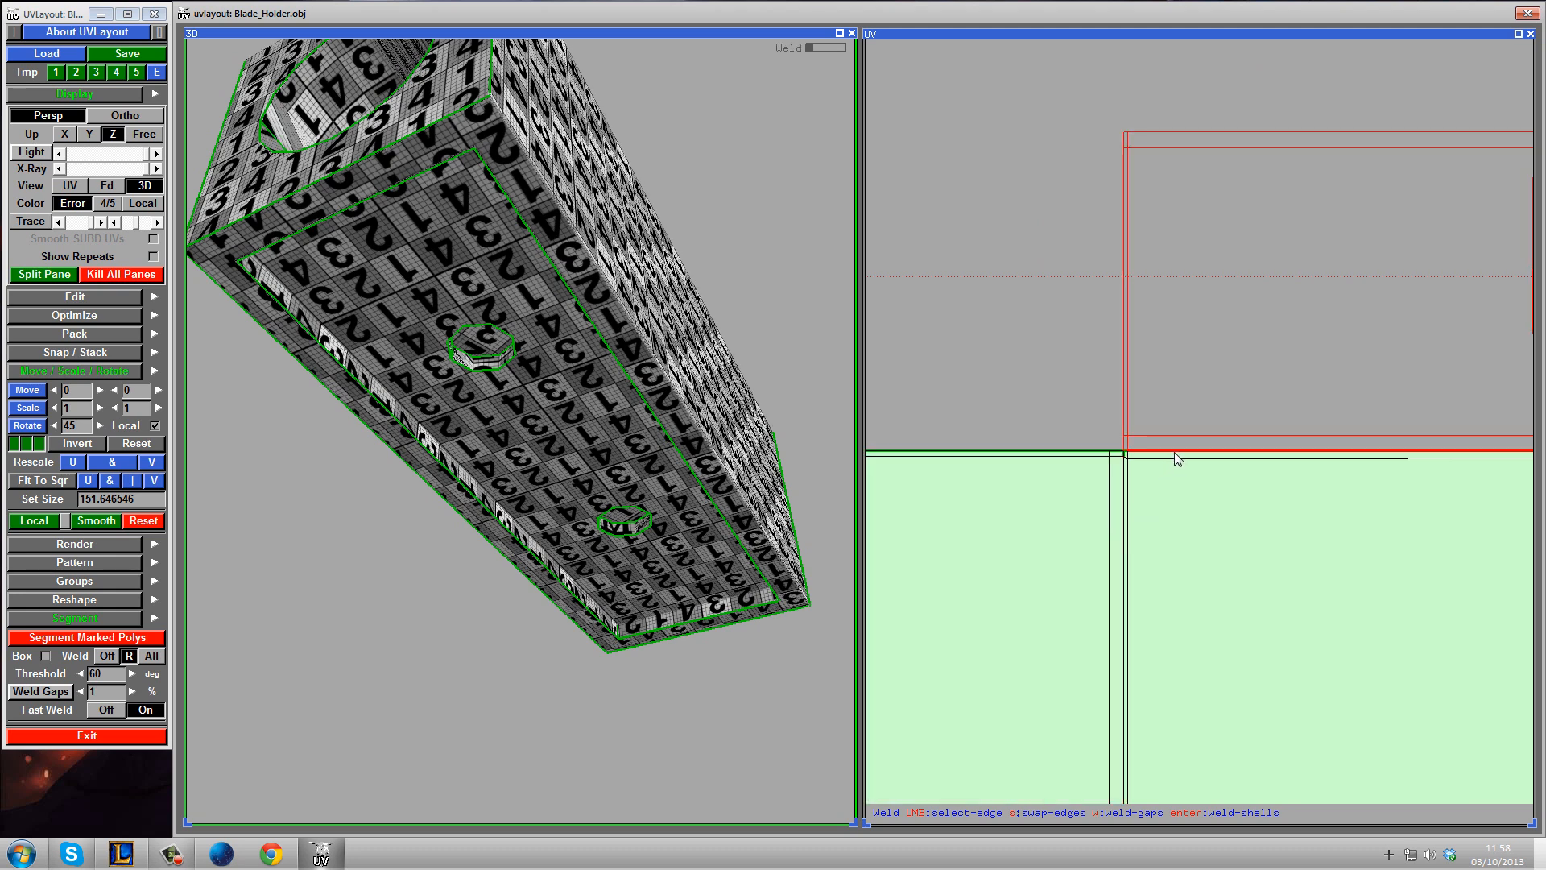
pyautogui.press('Return')
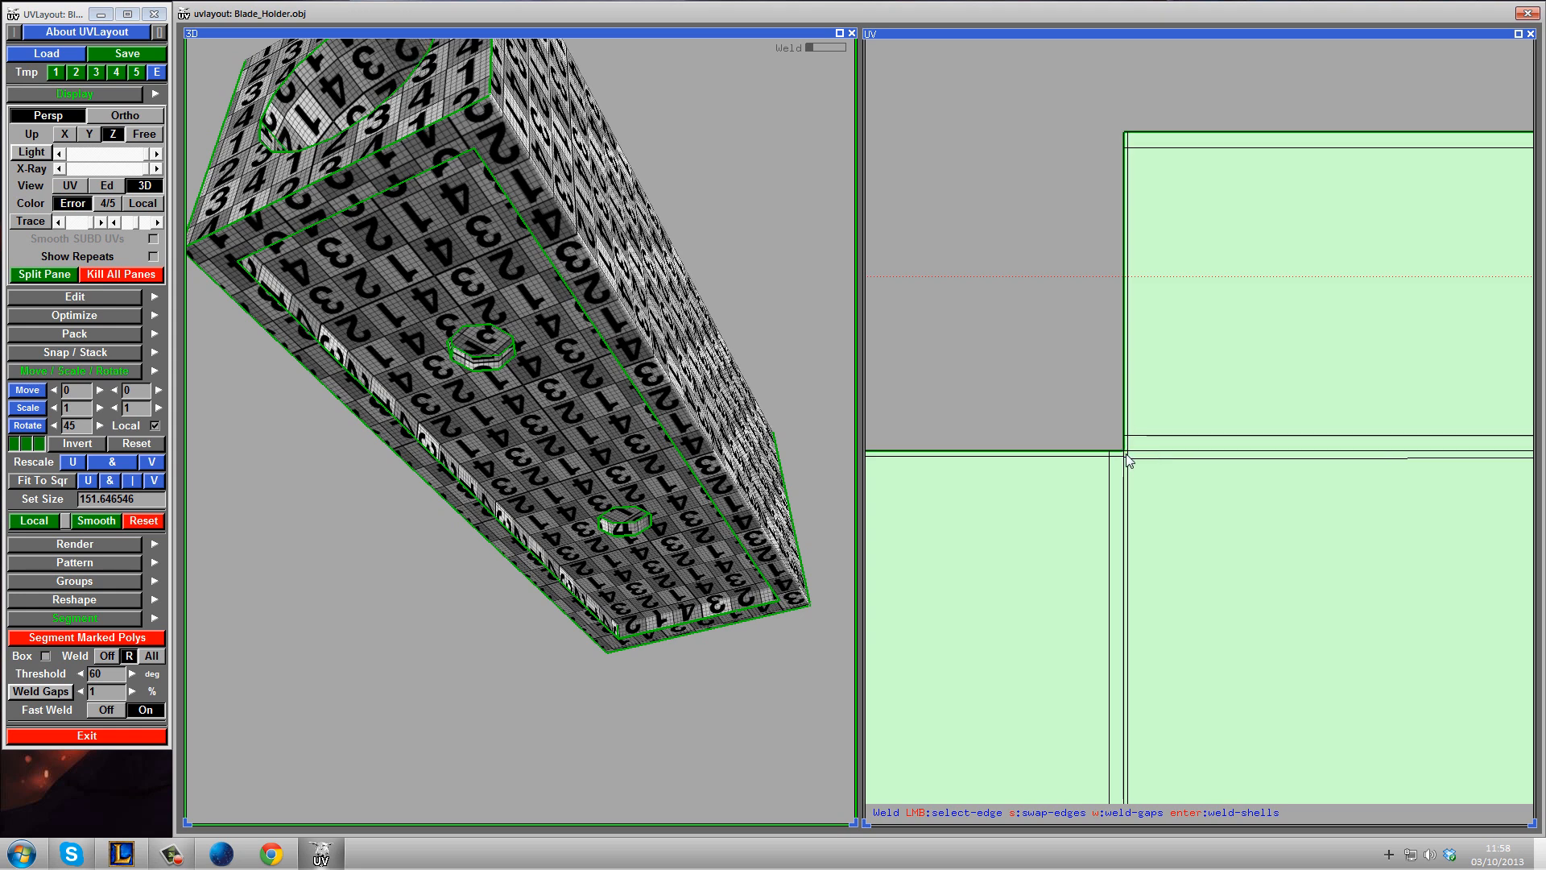
# - Examine the newly welded strips along the other plate, from its upper corners to its lower-left corner
pyautogui.moveTo(1335, 459); pyautogui.dragTo(856, 354, button='middle')
pyautogui.moveTo(1208, 384); pyautogui.dragTo(1375, 608, button='right')
pyautogui.moveTo(1374, 608); pyautogui.dragTo(983, 394, button='middle')
pyautogui.moveTo(1208, 439); pyautogui.dragTo(1215, 510, button='right')
pyautogui.moveTo(1216, 511); pyautogui.dragTo(1071, 379, button='middle')
pyautogui.moveTo(1110, 552); pyautogui.dragTo(1346, 268, button='middle')
pyautogui.moveTo(1208, 423); pyautogui.dragTo(1474, 6, button='middle')
pyautogui.moveTo(1168, 451); pyautogui.dragTo(1305, 96, button='middle')
pyautogui.moveTo(1037, 551); pyautogui.dragTo(1278, 15, button='middle')
pyautogui.moveTo(1096, 396); pyautogui.dragTo(1066, 75, button='middle')
pyautogui.moveTo(1167, 420); pyautogui.dragTo(898, 153, button='middle')
pyautogui.moveTo(1067, 479); pyautogui.dragTo(1205, 354, button='middle')
pyautogui.moveTo(1044, 397); pyautogui.dragTo(1173, 393, button='right')
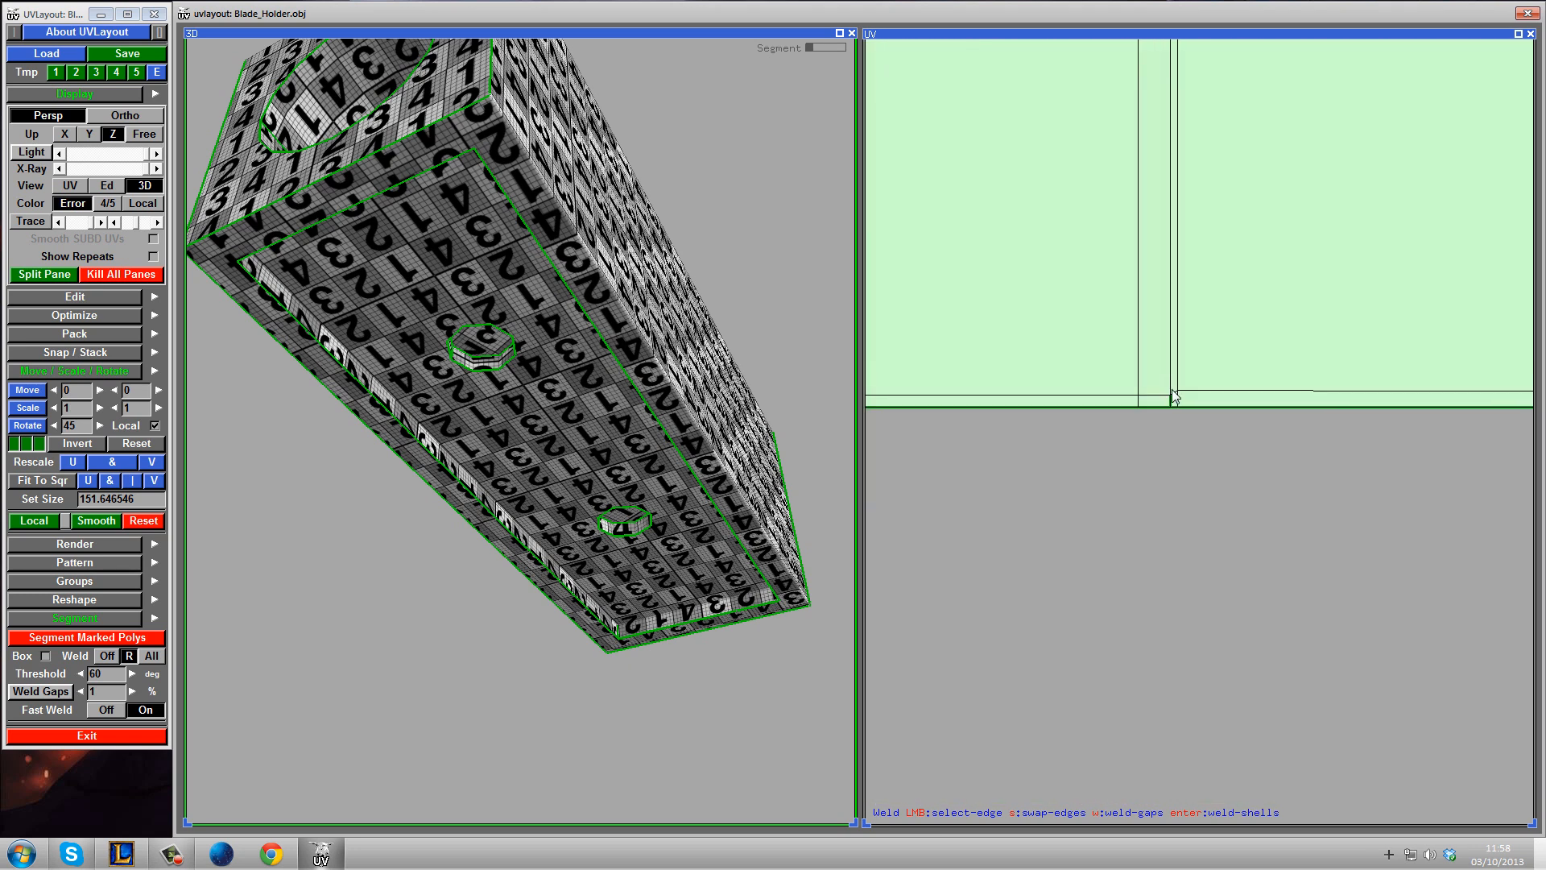
# - Weld the short and long inner wall strips to the second plate's edges at its lower-right corner
pyautogui.moveTo(1354, 324); pyautogui.dragTo(923, 367, button='middle')
pyautogui.moveTo(1377, 361); pyautogui.dragTo(1256, 373, button='right')
pyautogui.moveTo(1488, 365); pyautogui.dragTo(910, 312, button='middle')
pyautogui.moveTo(1262, 321); pyautogui.dragTo(935, 304, button='middle')
pyautogui.moveTo(998, 387); pyautogui.dragTo(1042, 404, button='right')
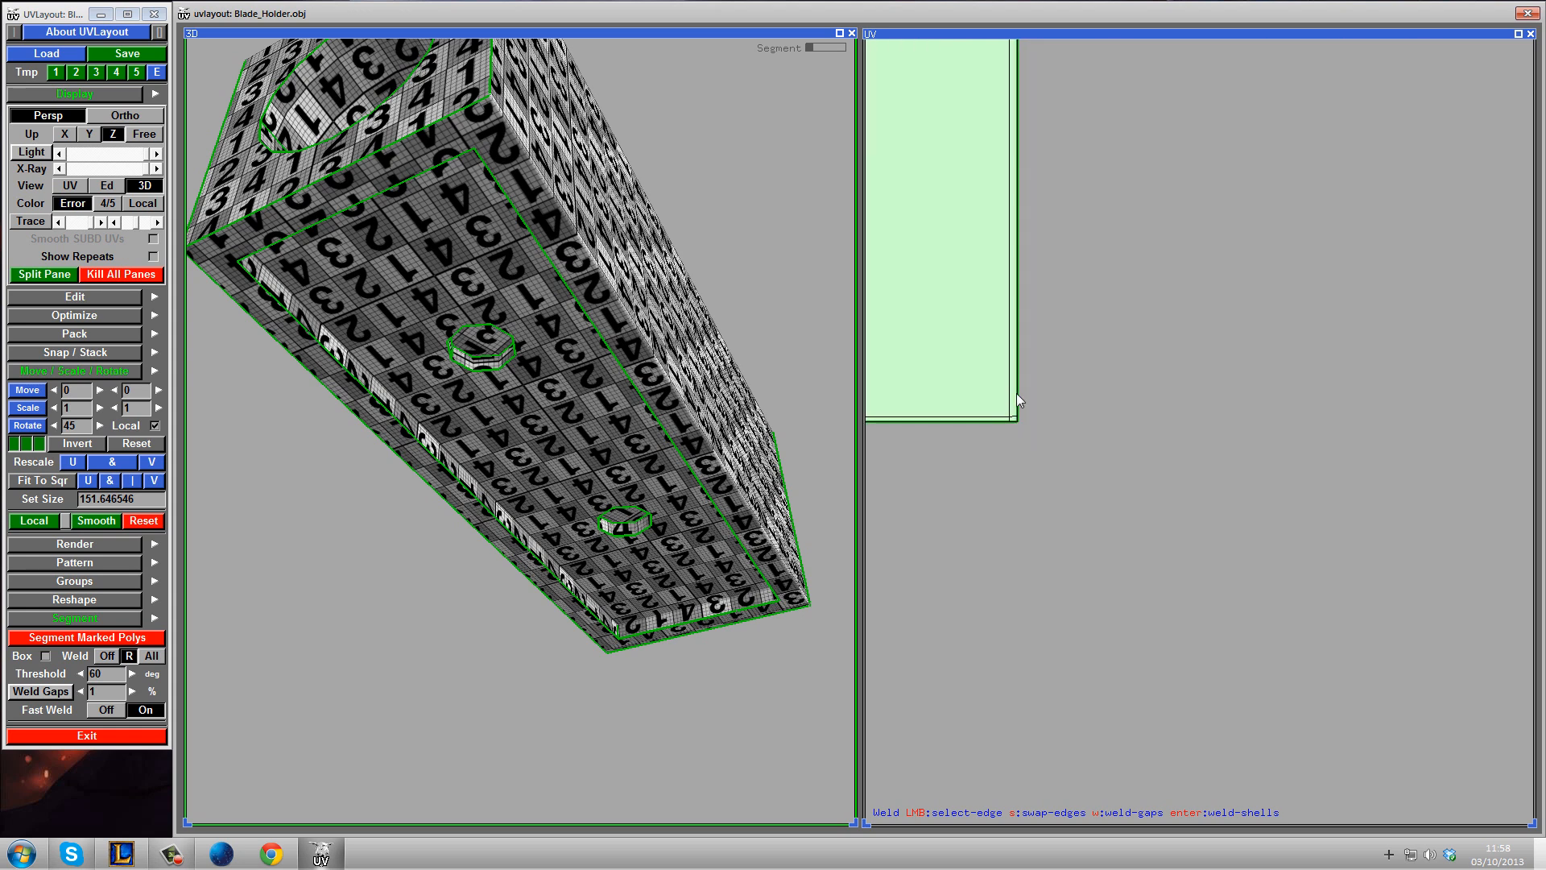
pyautogui.click(969, 422)
pyautogui.press('Return')
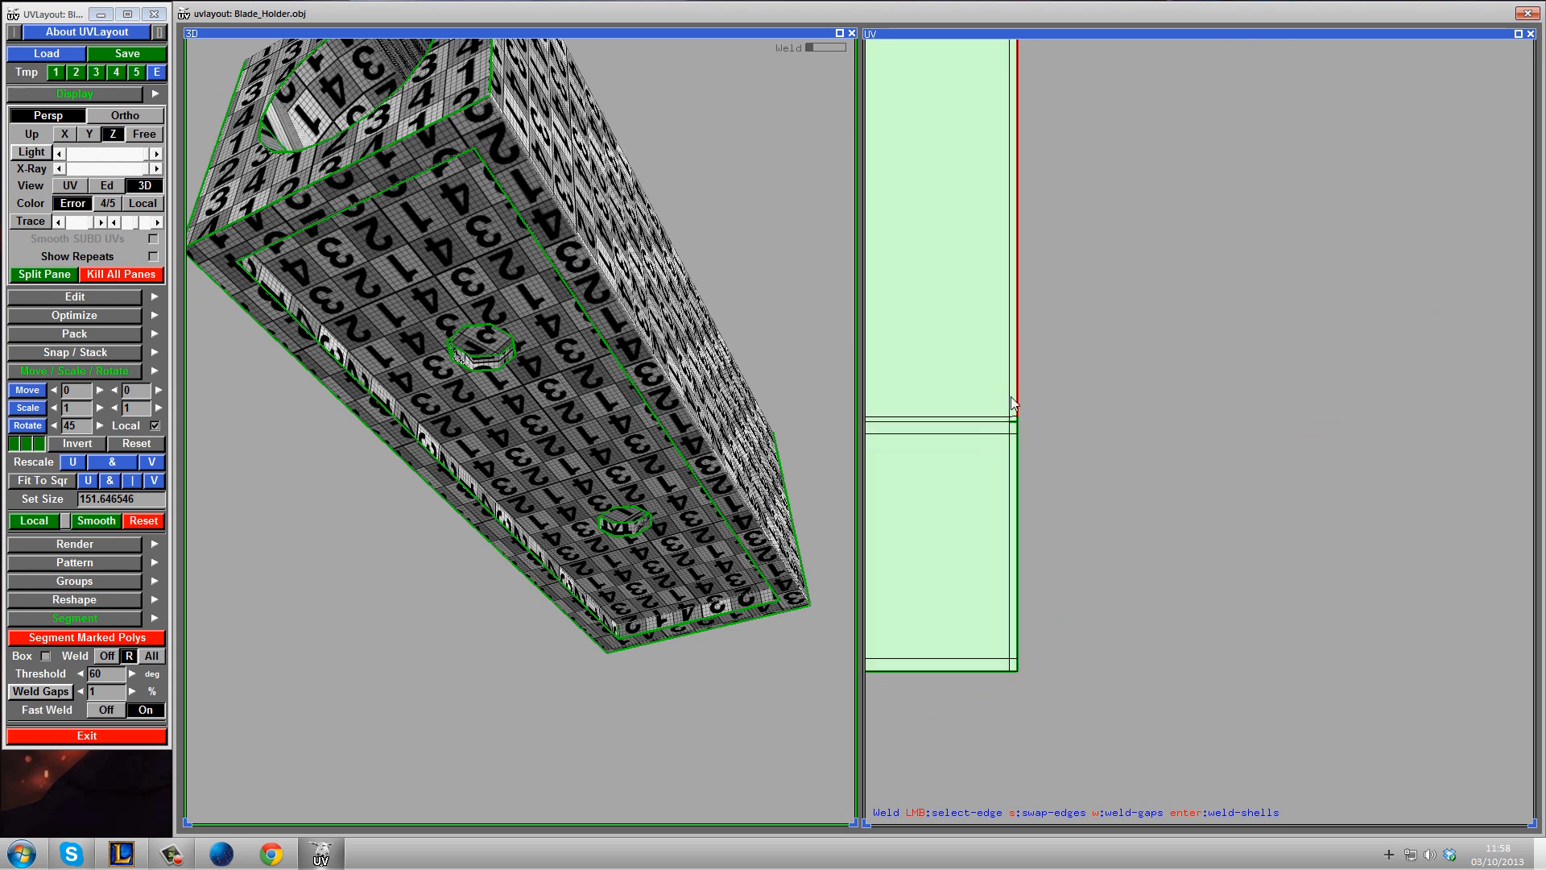
pyautogui.click(1018, 390)
pyautogui.press('Return')
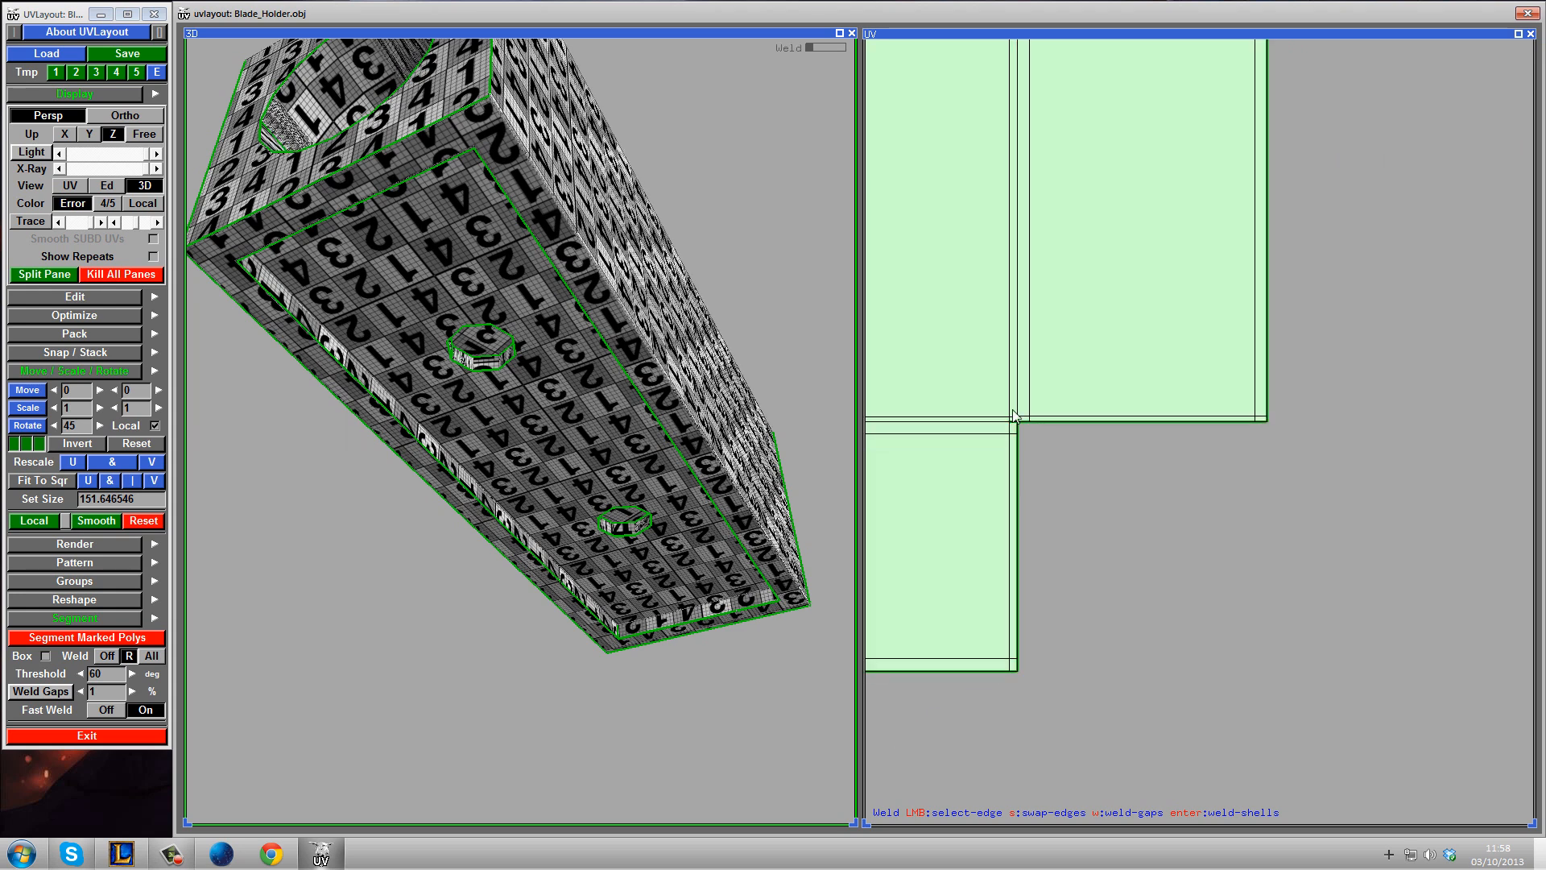
# - Examine the second plate's welded lower-right corner and follow its side seam back up to the top
pyautogui.moveTo(1034, 169); pyautogui.dragTo(1096, 580, button='middle')
pyautogui.moveTo(1096, 580); pyautogui.dragTo(1138, 109, button='right')
pyautogui.moveTo(1138, 108); pyautogui.dragTo(1145, 295, button='middle')
pyautogui.moveTo(1035, 329); pyautogui.dragTo(870, 108, button='middle')
pyautogui.moveTo(1037, 472); pyautogui.dragTo(1104, 422, button='right')
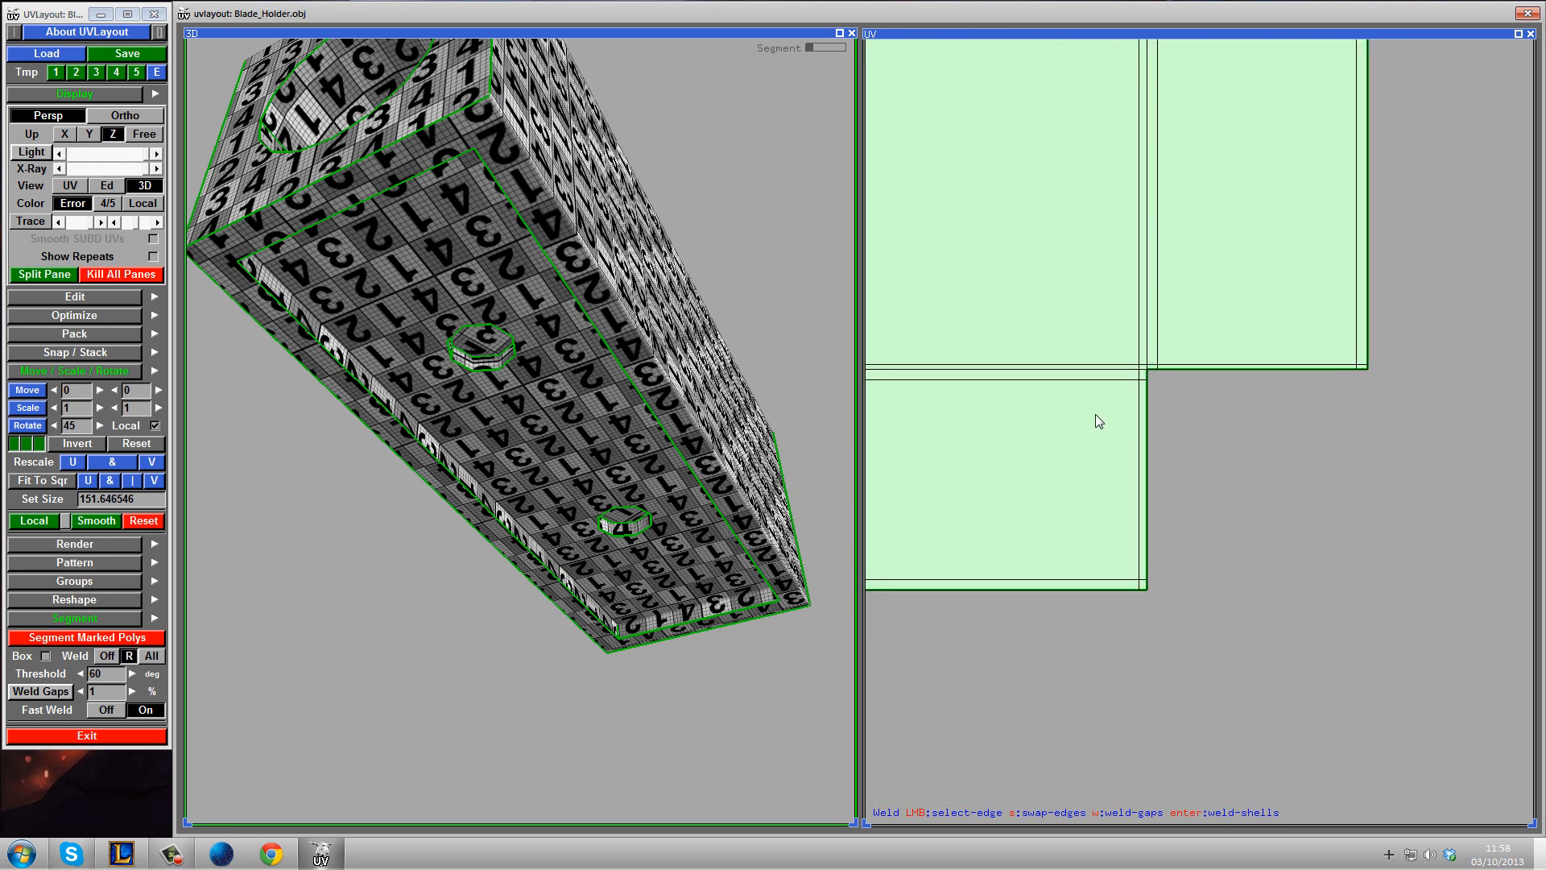
pyautogui.moveTo(1171, 384); pyautogui.dragTo(1188, 521, button='middle')
pyautogui.moveTo(1215, 485); pyautogui.dragTo(1272, 161, button='right')
pyautogui.moveTo(1271, 161); pyautogui.dragTo(1248, 515, button='middle')
pyautogui.moveTo(1248, 515); pyautogui.dragTo(1292, 194, button='right')
pyautogui.moveTo(1292, 194); pyautogui.dragTo(1240, 668, button='middle')
pyautogui.moveTo(1240, 668); pyautogui.dragTo(1270, 144, button='right')
pyautogui.moveTo(1270, 143); pyautogui.dragTo(1274, 817, button='middle')
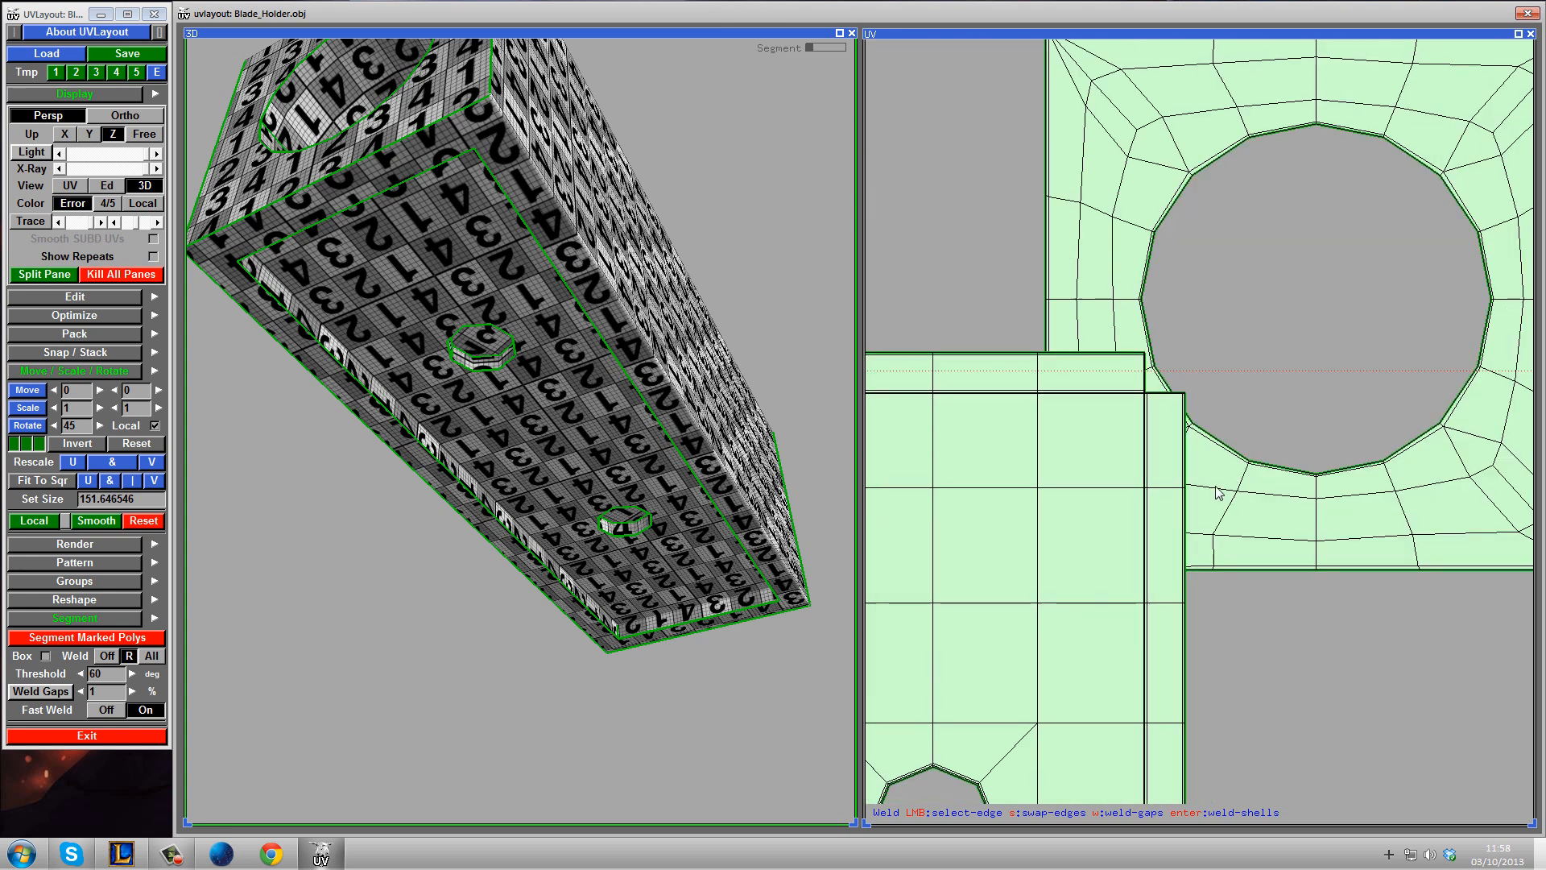
# - Weld the remaining gaps around the second plate's seams and flatten the whole plate shell
pyautogui.moveTo(1221, 496); pyautogui.dragTo(1052, 317, button='right')
pyautogui.moveTo(1210, 389); pyautogui.dragTo(1274, 416, button='right')
pyautogui.moveTo(1275, 416); pyautogui.dragTo(1178, 428, button='middle')
pyautogui.moveTo(1117, 444); pyautogui.dragTo(1083, 497, button='right')
pyautogui.press('w')
pyautogui.moveTo(1082, 498); pyautogui.dragTo(1545, 439, button='middle')
pyautogui.moveTo(1367, 470); pyautogui.dragTo(1354, 477, button='right')
pyautogui.moveTo(1354, 477); pyautogui.dragTo(1160, 298, button='middle')
pyautogui.moveTo(1159, 297); pyautogui.dragTo(1280, 486, button='right')
pyautogui.moveTo(1279, 486); pyautogui.dragTo(1213, 246, button='middle')
pyautogui.moveTo(1245, 351); pyautogui.dragTo(1184, 8, button='middle')
pyautogui.moveTo(1035, 121); pyautogui.dragTo(1167, 441, button='right')
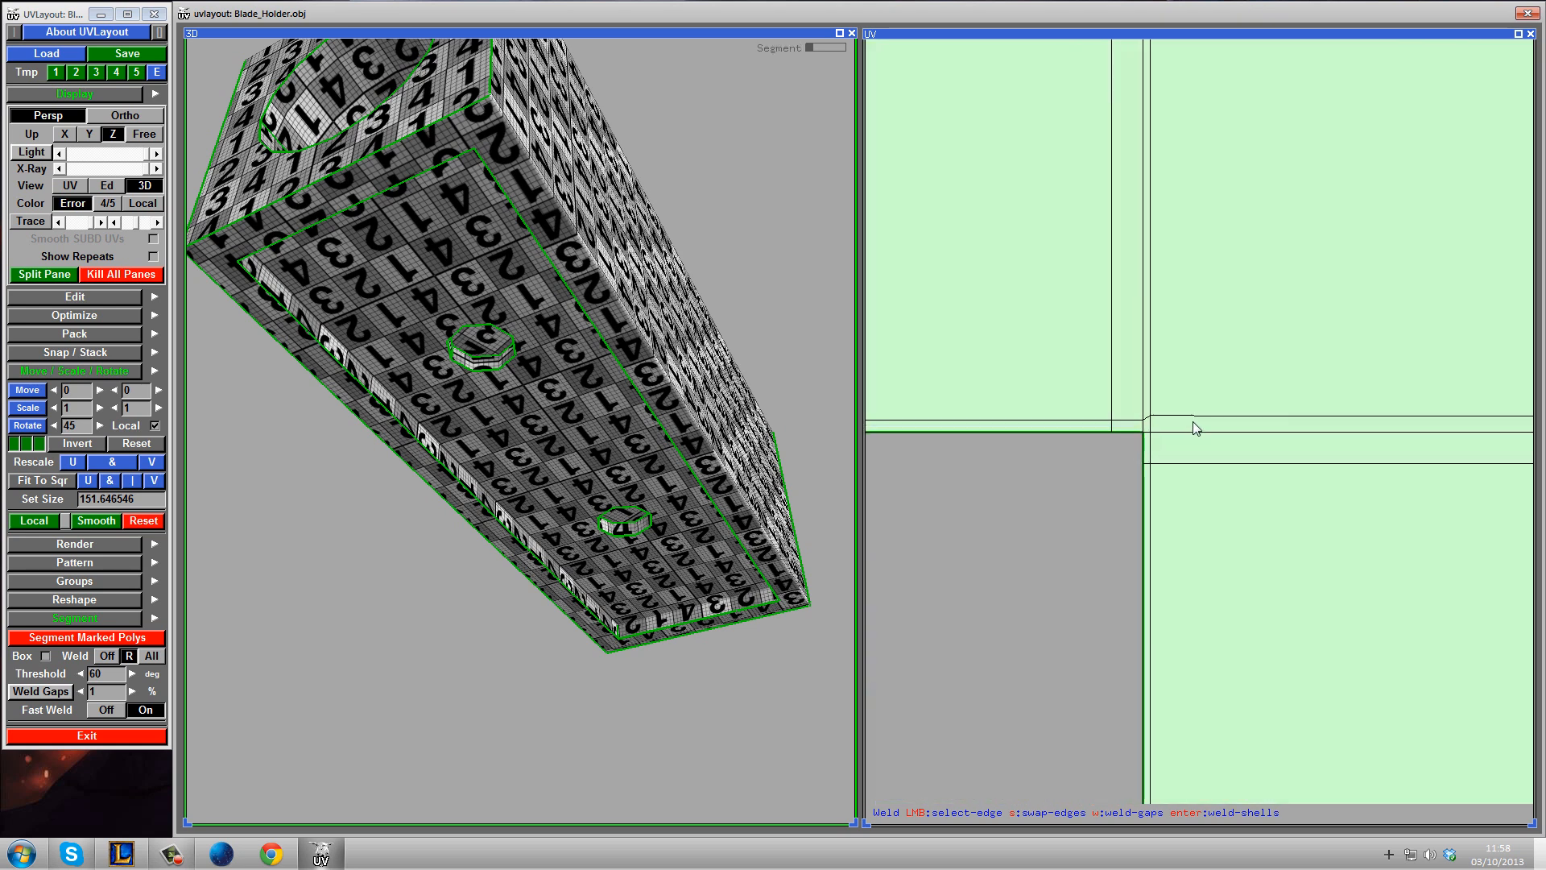
pyautogui.press('f')
# - Weld the matching eight-segment wall strip to the upper edge of the separate octagonal hole cap
pyautogui.moveTo(1321, 404); pyautogui.dragTo(1367, 339, button='right')
pyautogui.moveTo(1381, 342); pyautogui.dragTo(1233, 290, button='middle')
pyautogui.moveTo(1234, 290); pyautogui.dragTo(1359, 438, button='right')
pyautogui.moveTo(1359, 438); pyautogui.dragTo(1284, 435, button='middle')
pyautogui.moveTo(1248, 269); pyautogui.dragTo(1168, 382, button='right')
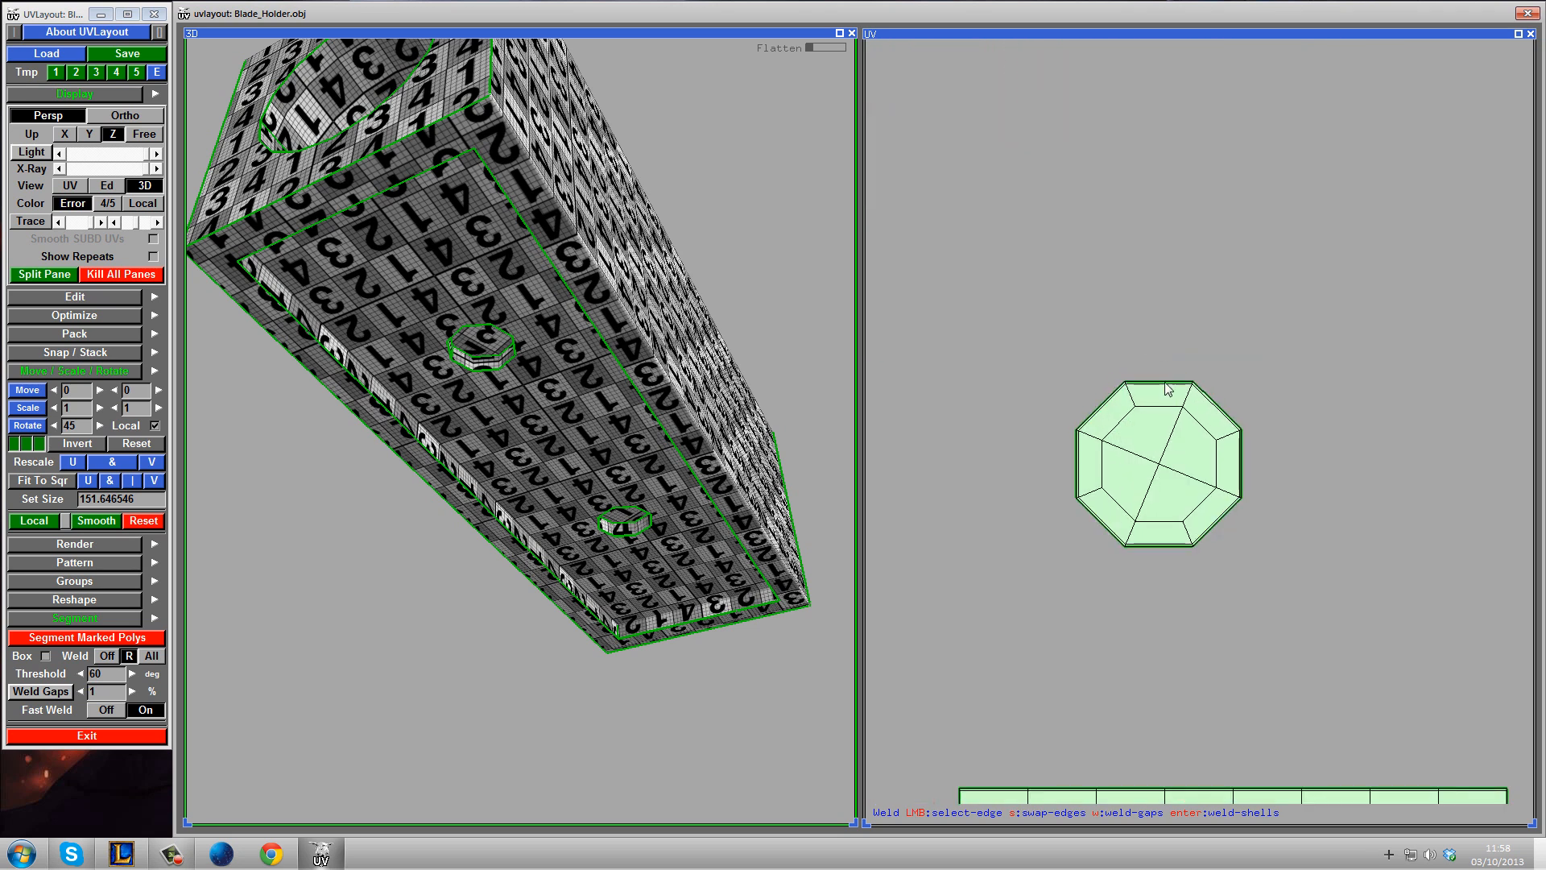
pyautogui.click(1169, 387)
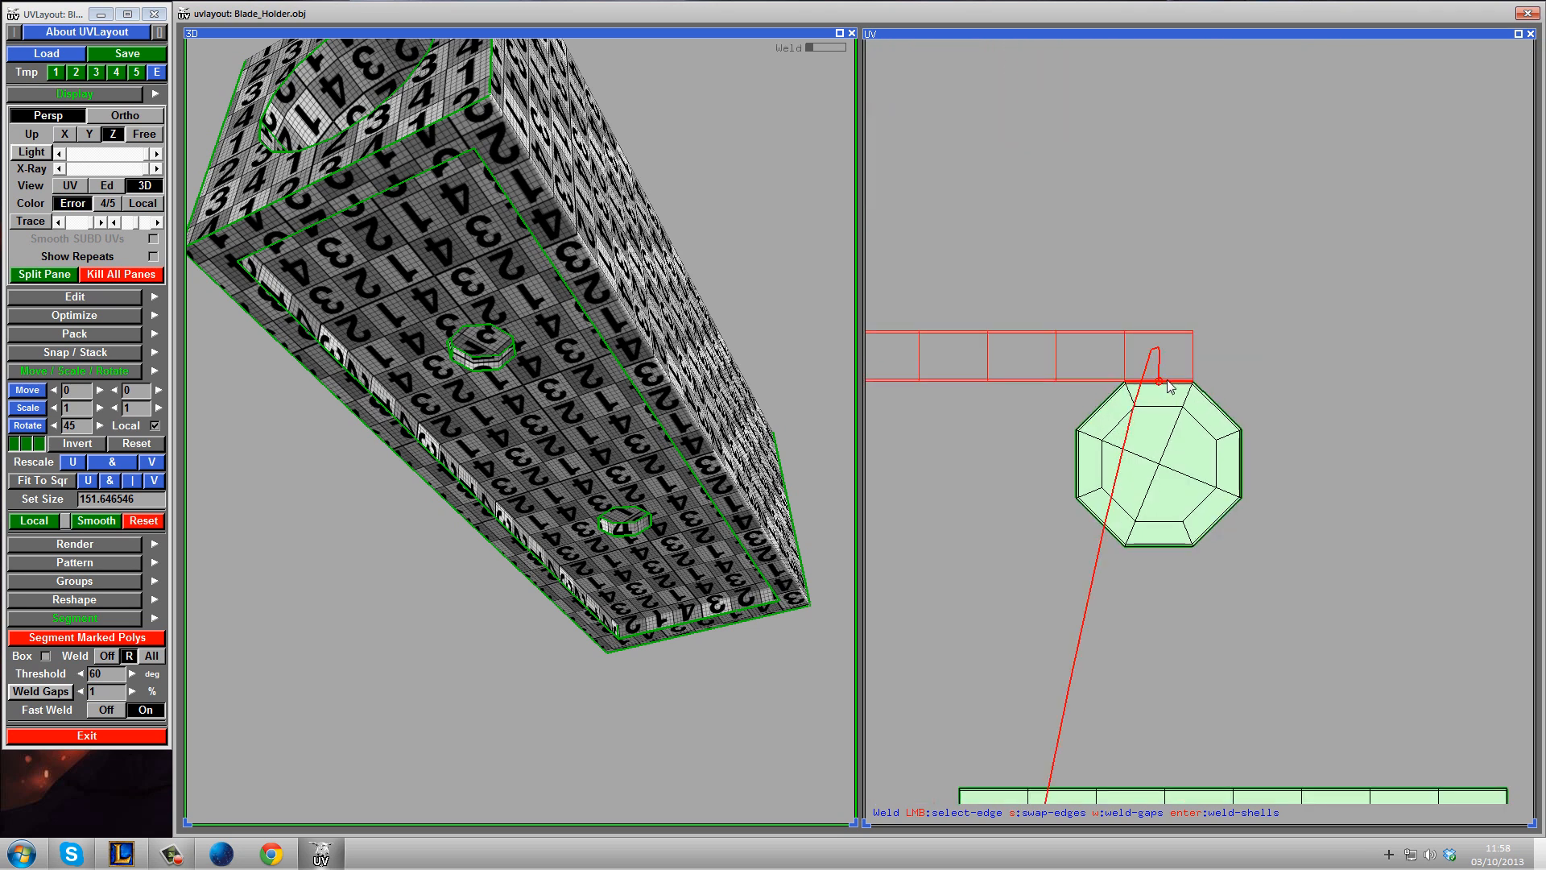
pyautogui.moveTo(1172, 401); pyautogui.dragTo(1198, 203, button='middle')
pyautogui.moveTo(1238, 379); pyautogui.dragTo(1296, 169, button='middle')
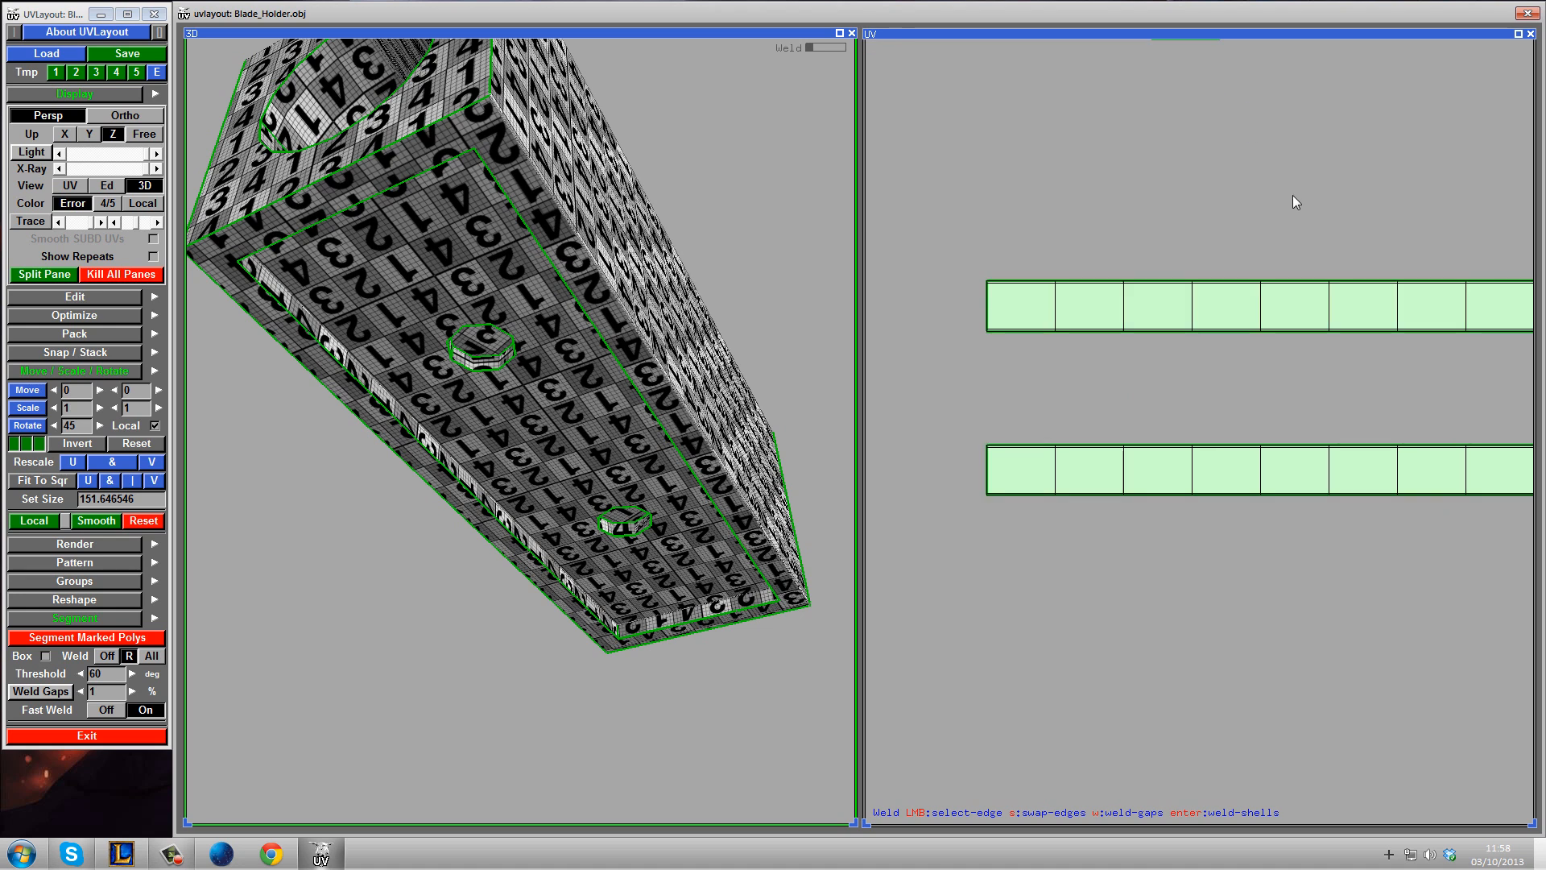
# - Weld an eight-segment wall strip to the upper edge of each of the three stacked octagonal caps
pyautogui.moveTo(1172, 519); pyautogui.dragTo(1214, 336, button='right')
pyautogui.moveTo(1148, 402); pyautogui.dragTo(1182, 90, button='middle')
pyautogui.moveTo(1218, 620); pyautogui.dragTo(1158, 288, button='middle')
pyautogui.moveTo(1157, 287); pyautogui.dragTo(1143, 387, button='right')
pyautogui.click(1144, 388)
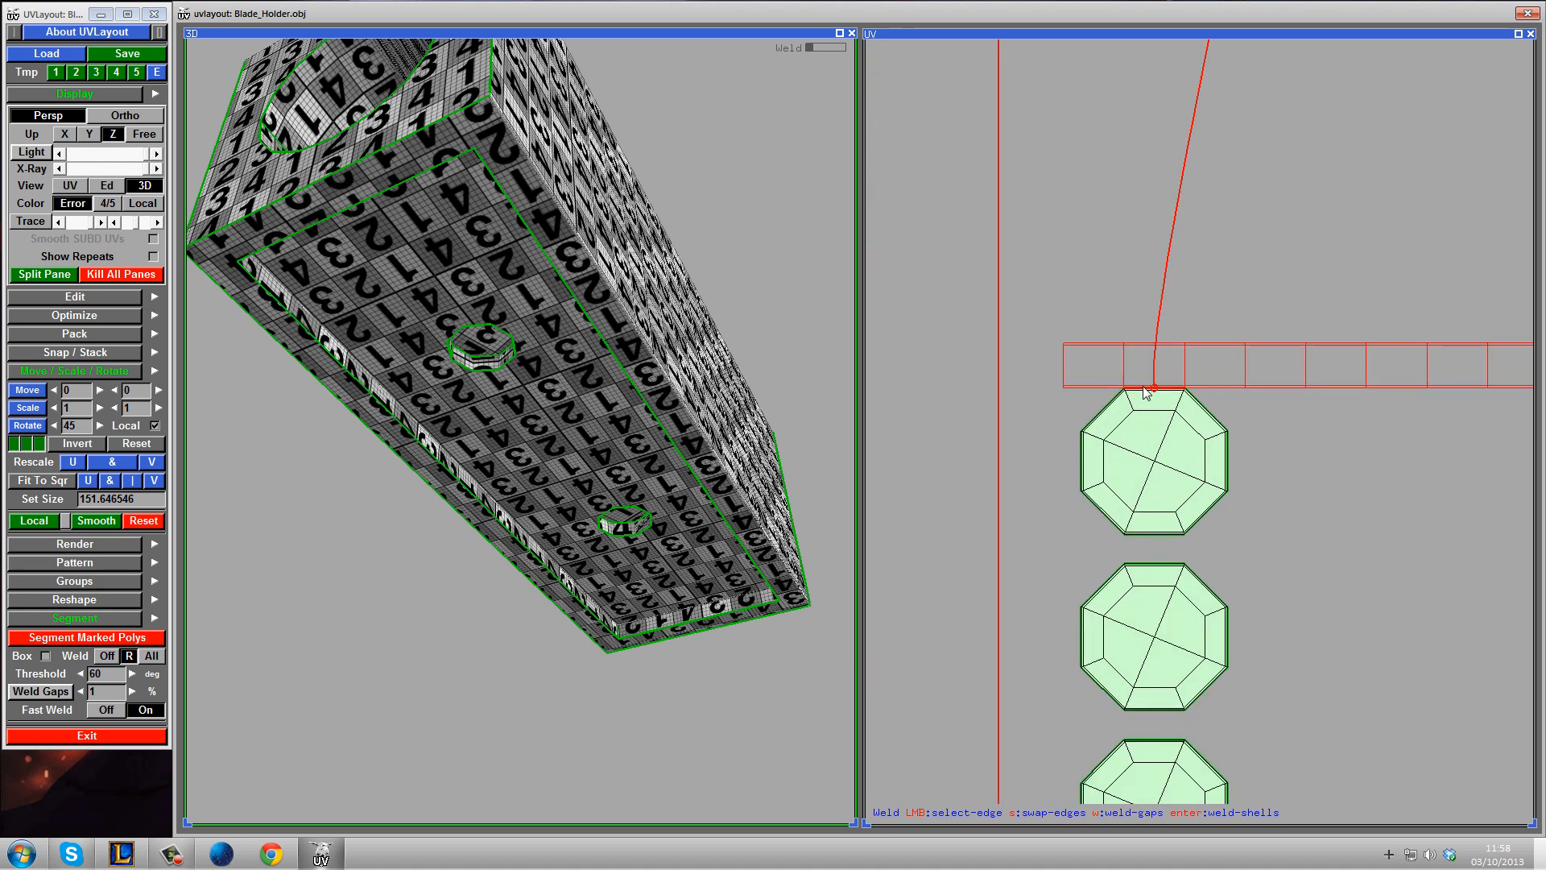
pyautogui.click(1168, 566)
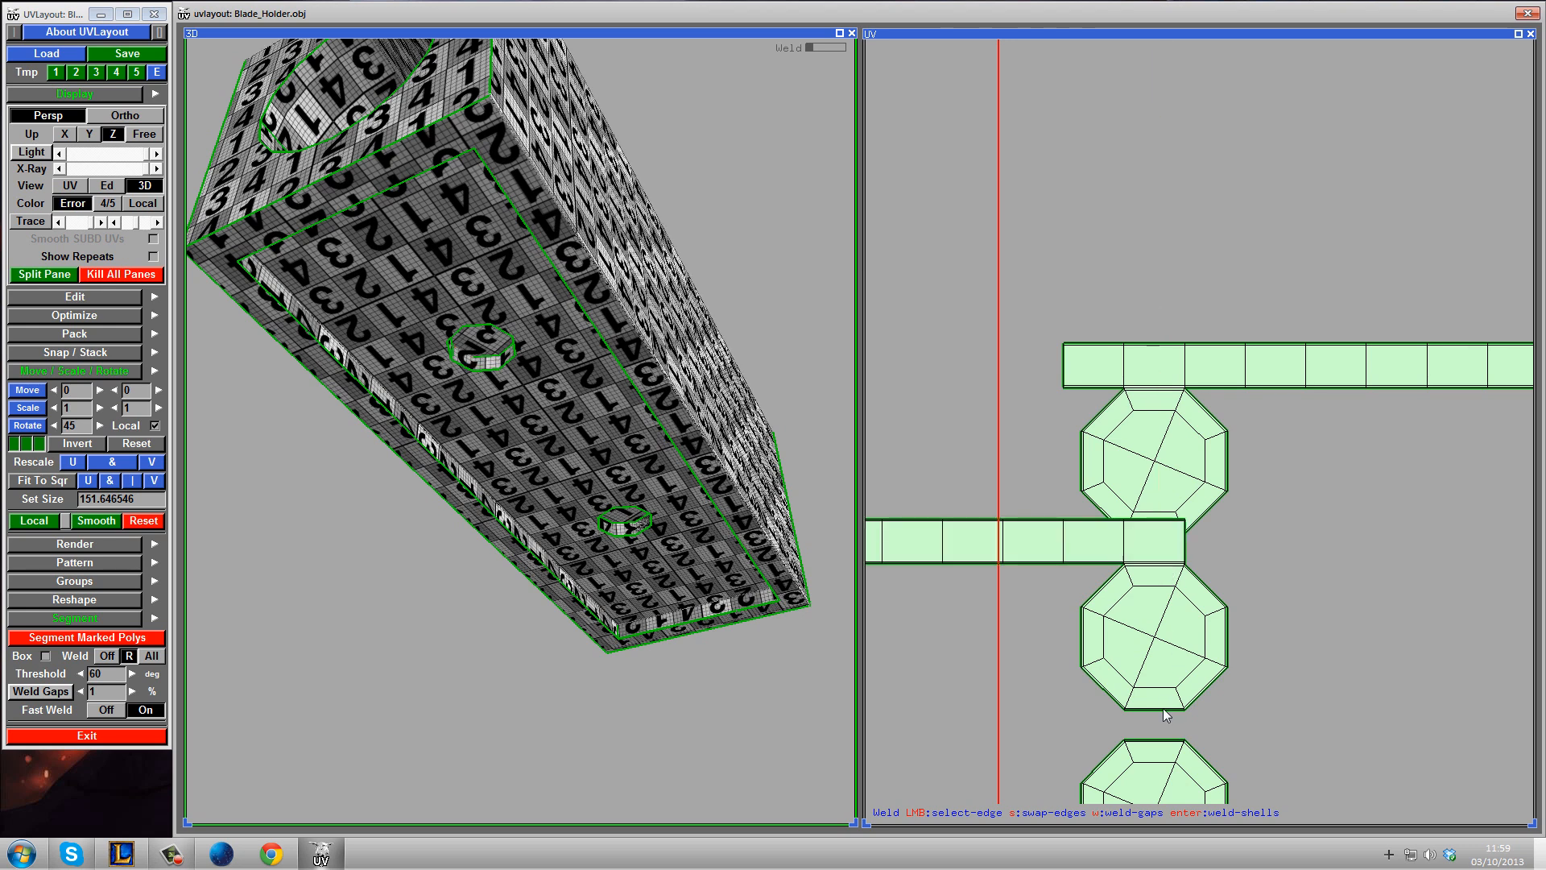
pyautogui.click(1161, 741)
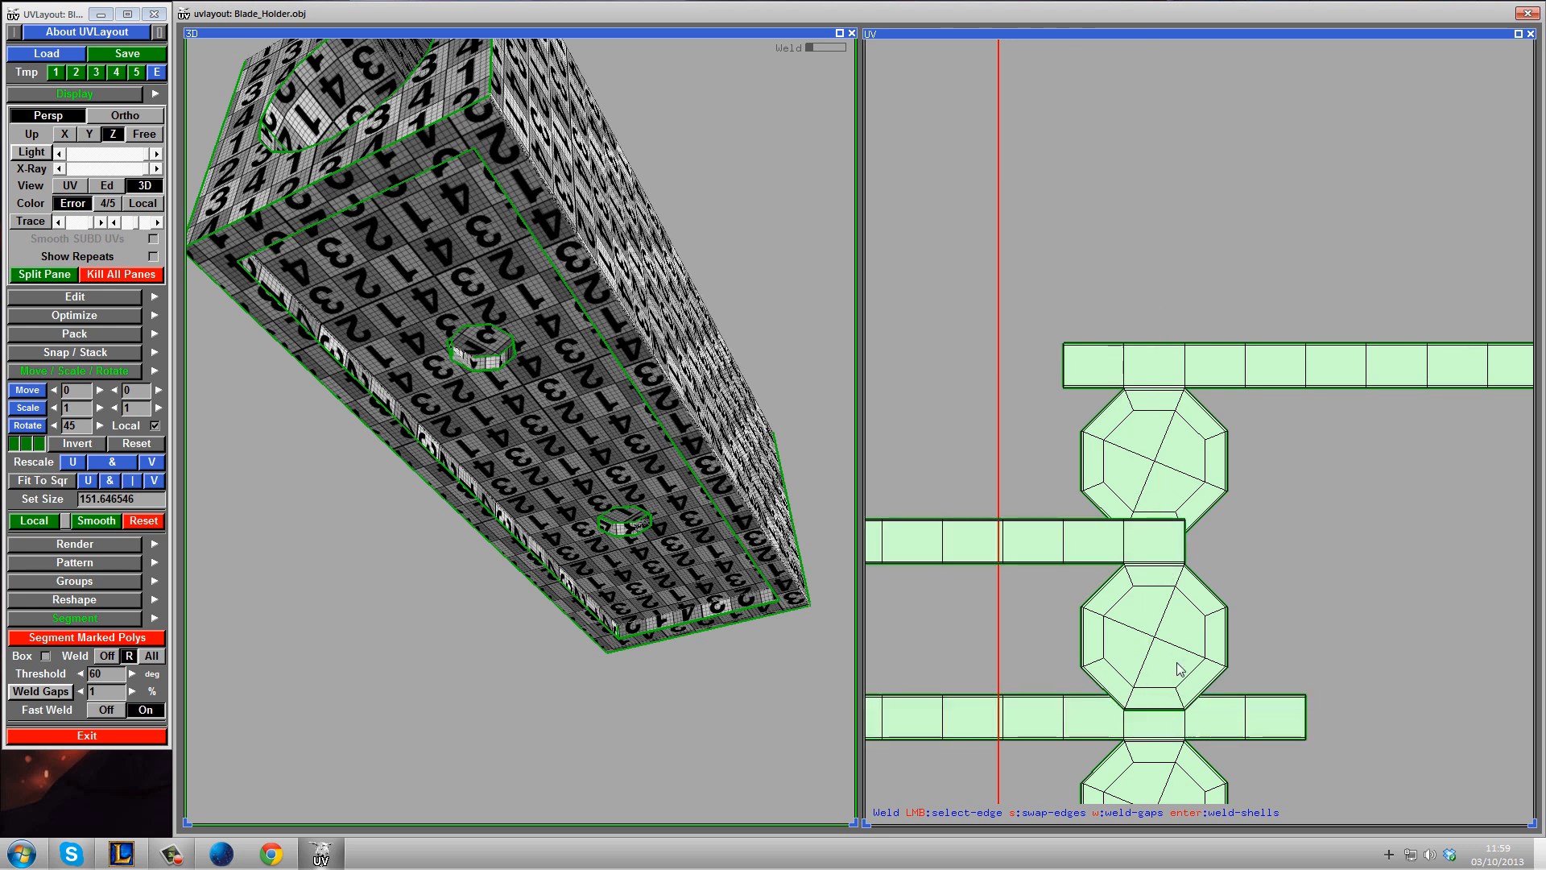
# - Close the move, scale and rotate options and open the packing options
pyautogui.scroll(-5, 1215, 542)
pyautogui.scroll(-2, 1161, 341)
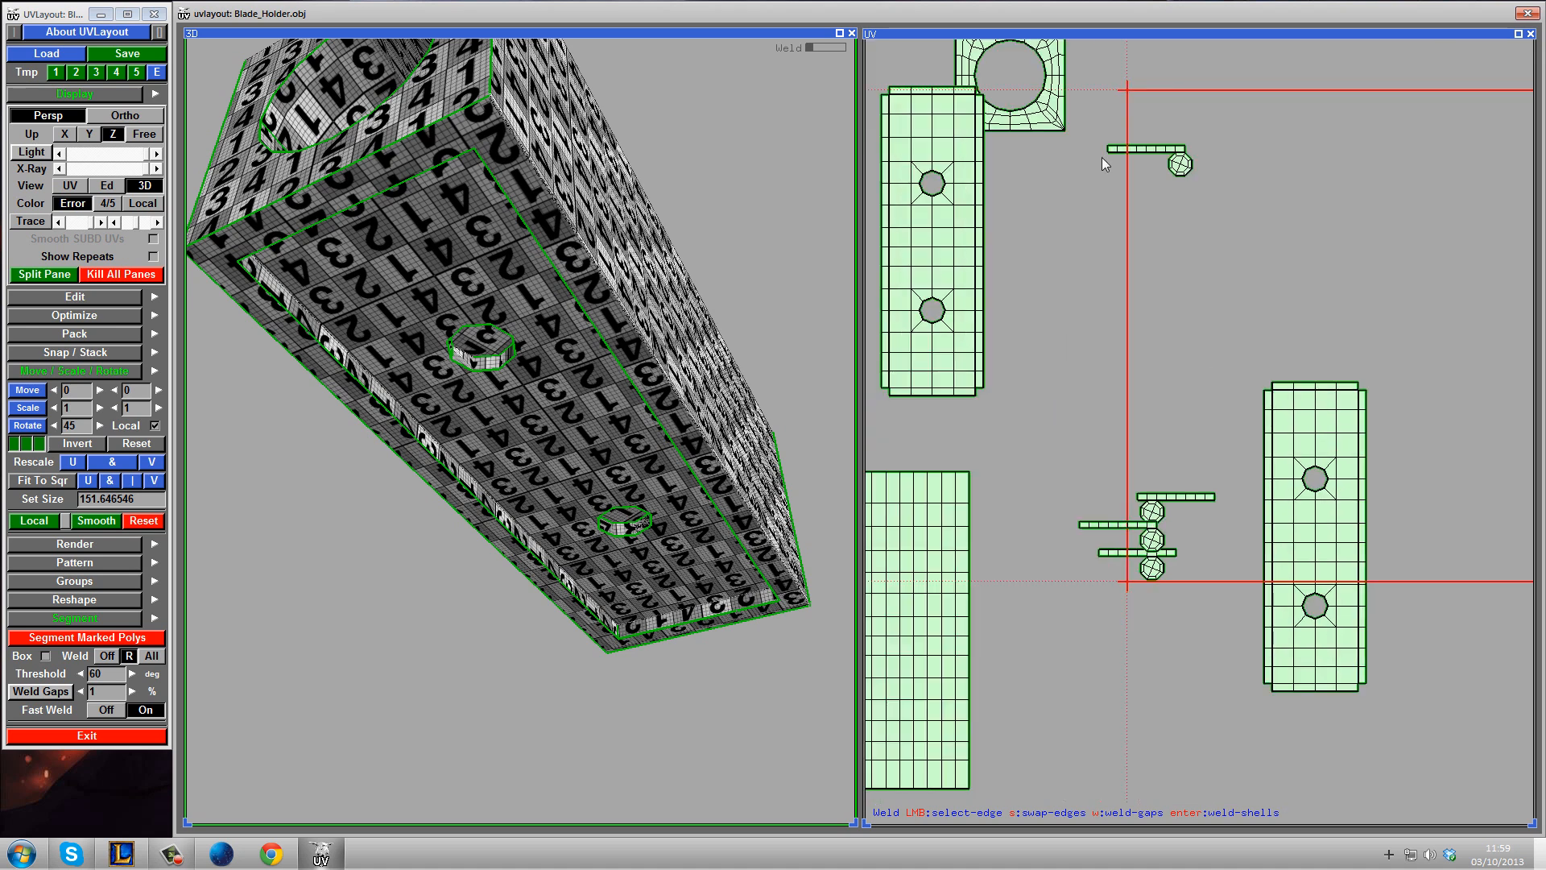
pyautogui.click(67, 372)
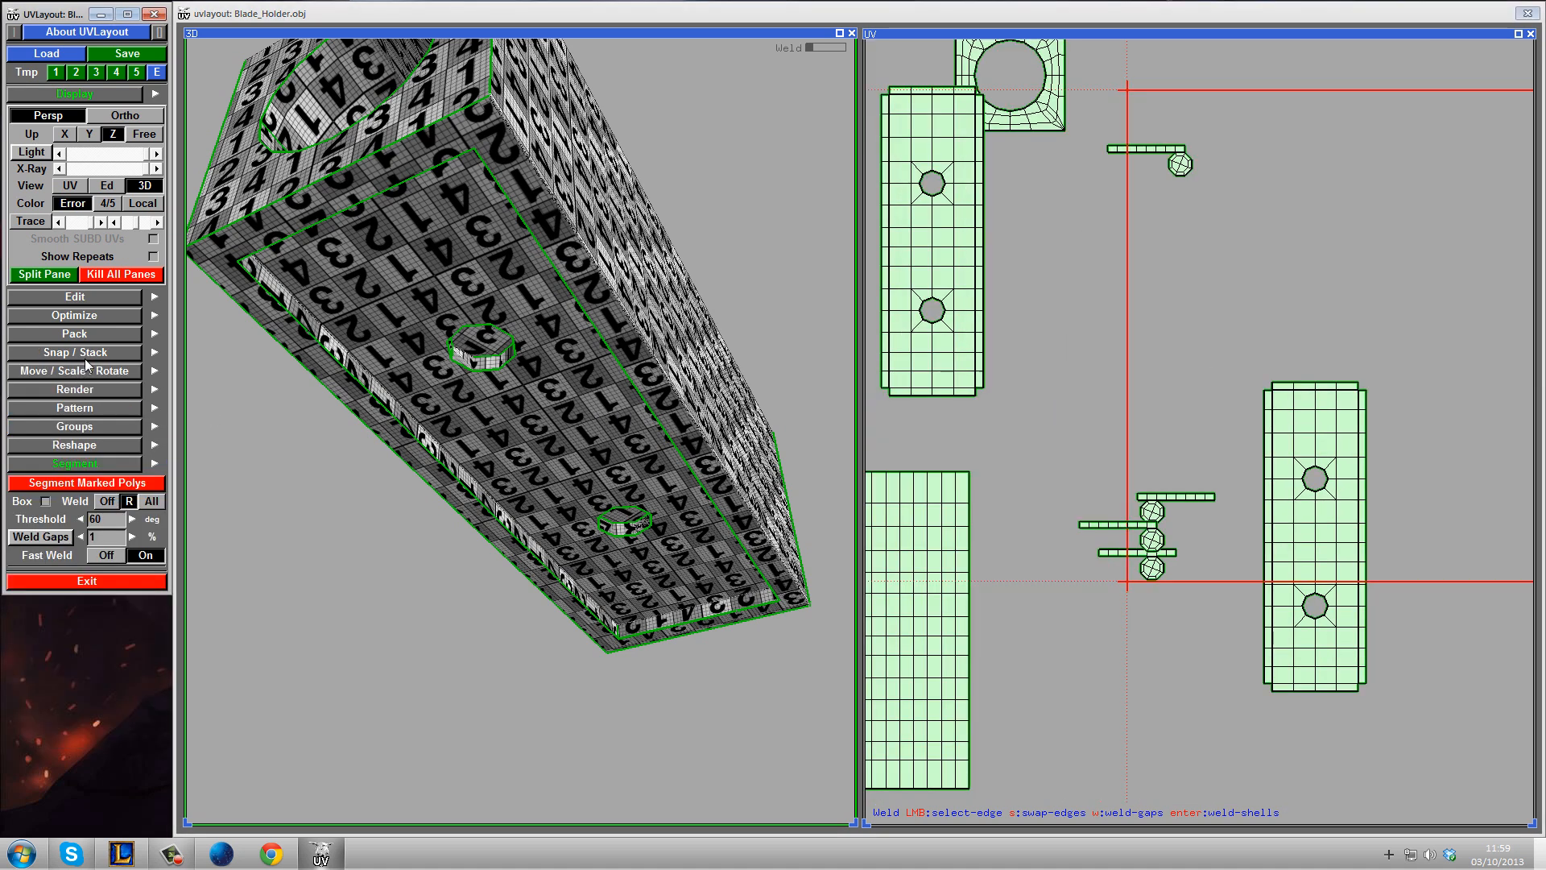
pyautogui.click(80, 335)
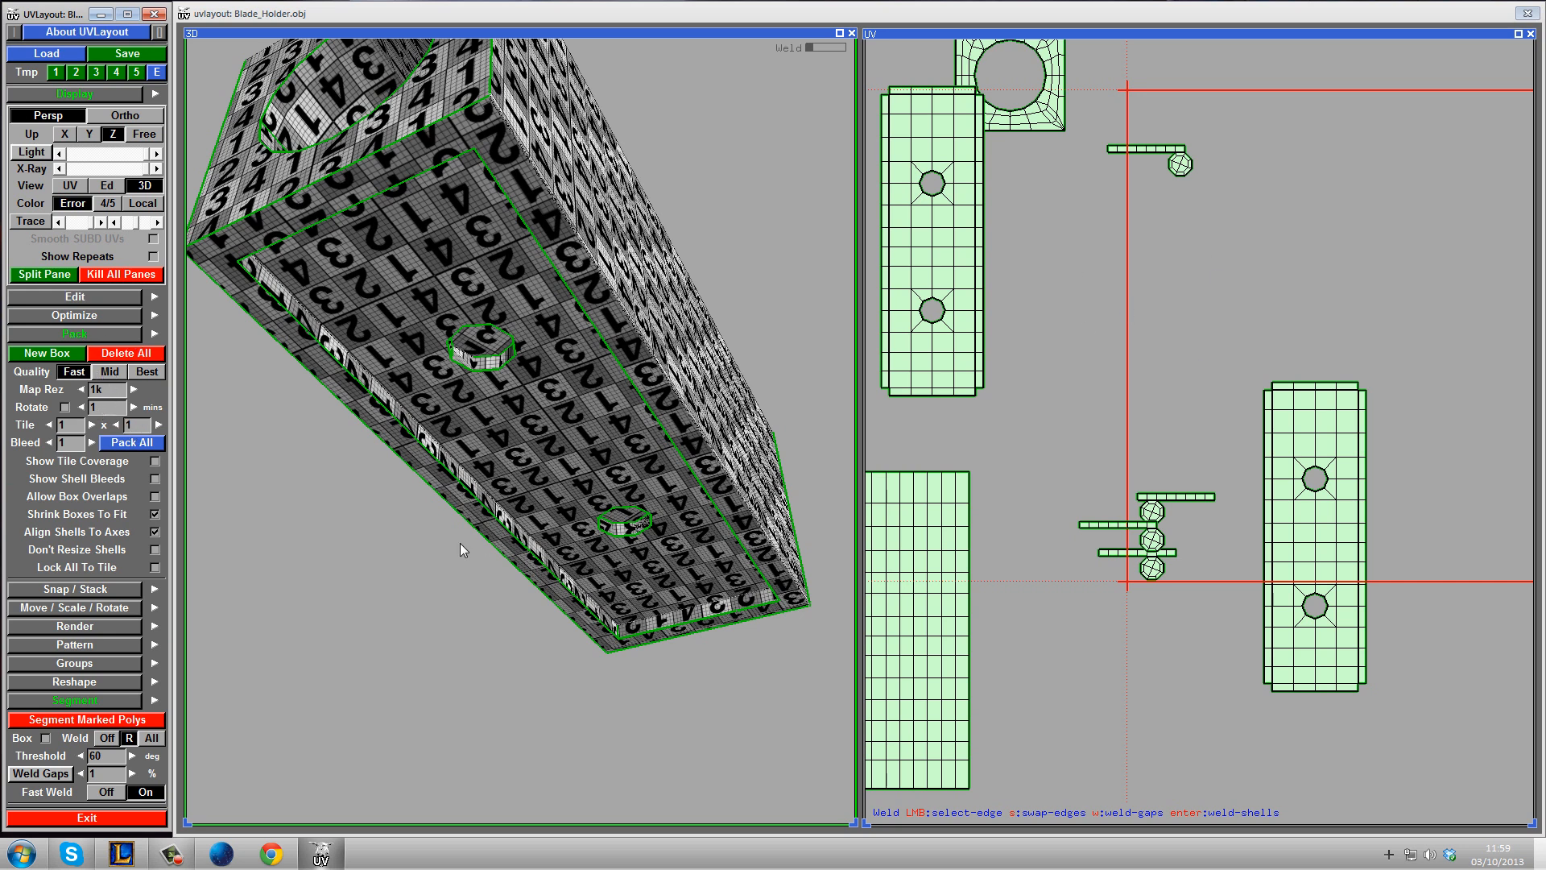
pyautogui.click(154, 531)
# - Inspect the distorted bevels at the box's outer corners in 3D and flatten the large outer shell
pyautogui.moveTo(573, 196); pyautogui.dragTo(652, 346)
pyautogui.moveTo(639, 279); pyautogui.dragTo(654, 356)
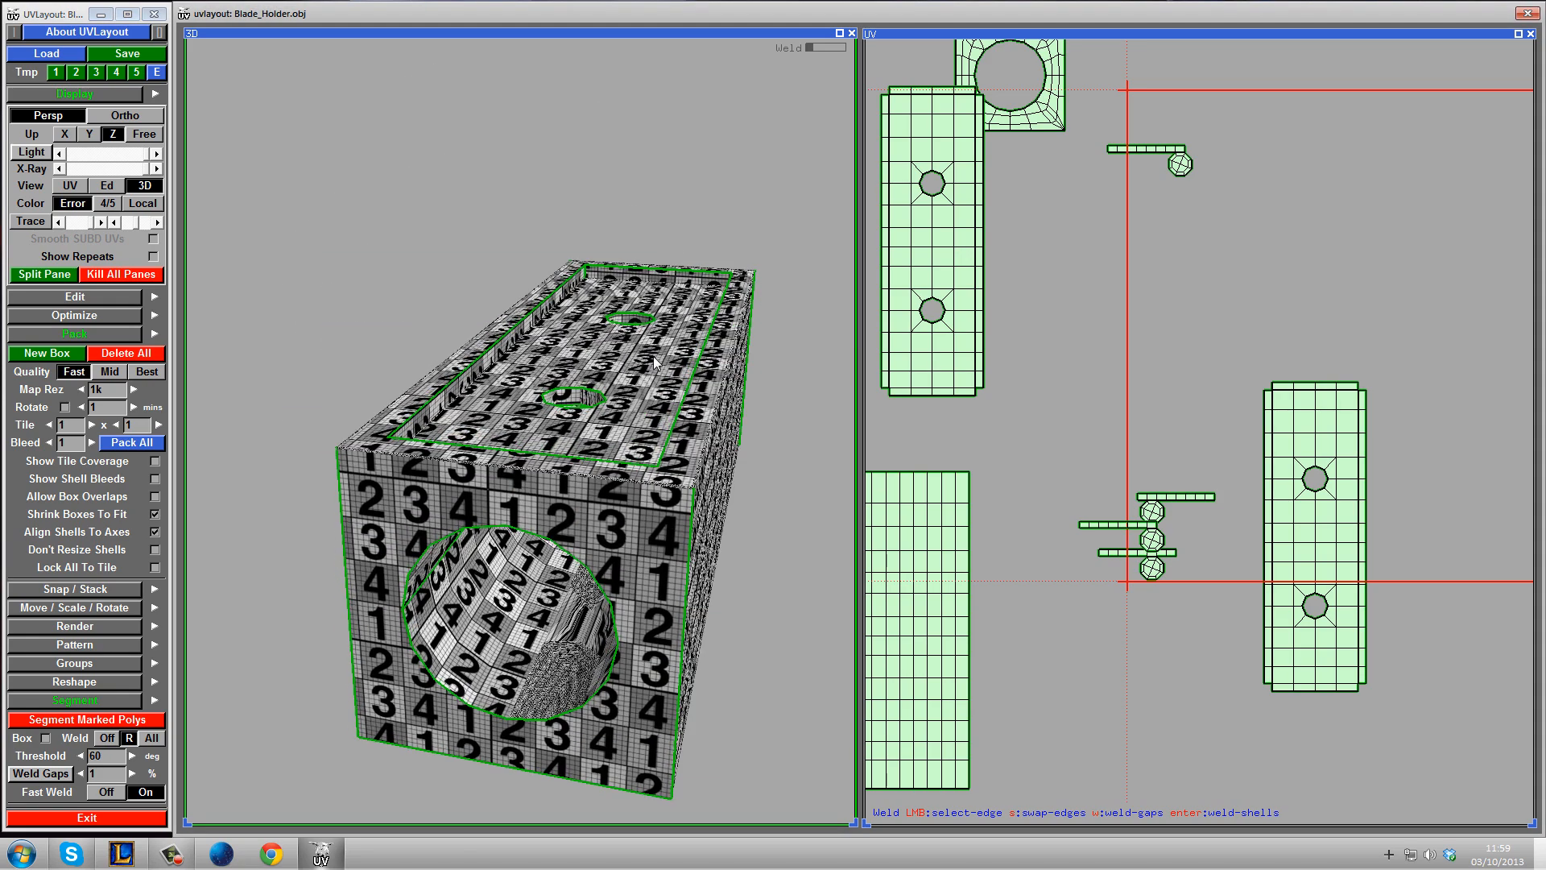
pyautogui.moveTo(547, 501); pyautogui.dragTo(356, 424, button='right')
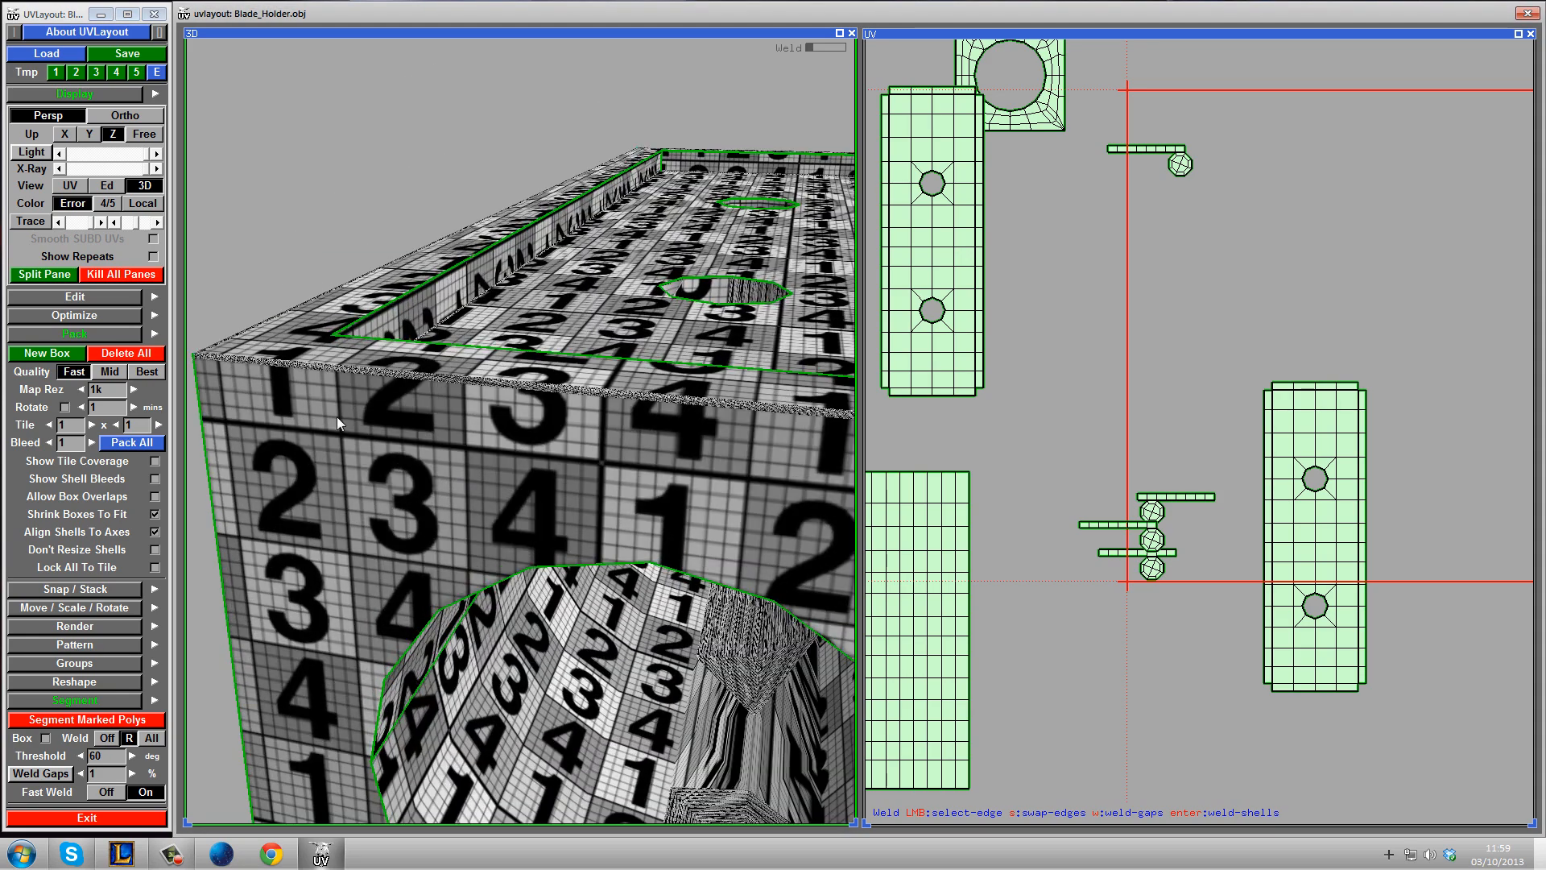
pyautogui.moveTo(351, 421); pyautogui.dragTo(422, 435)
pyautogui.moveTo(493, 490); pyautogui.dragTo(540, 437, button='middle')
pyautogui.scroll(4, 549, 455)
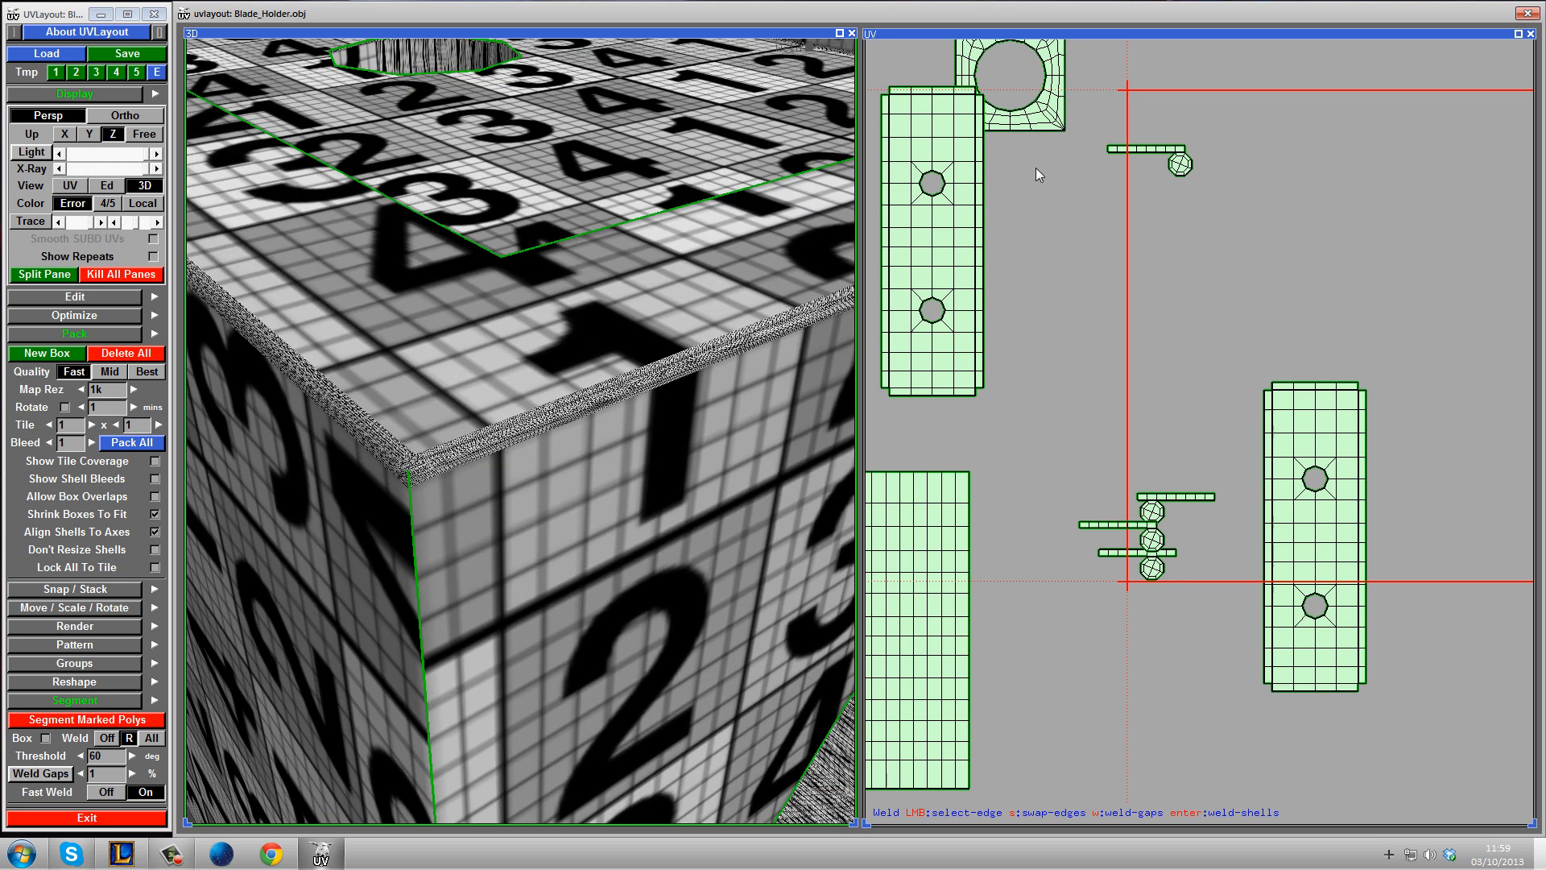
pyautogui.moveTo(1046, 192); pyautogui.dragTo(1119, 349, button='middle')
pyautogui.moveTo(1125, 269); pyautogui.dragTo(1090, 533, button='middle')
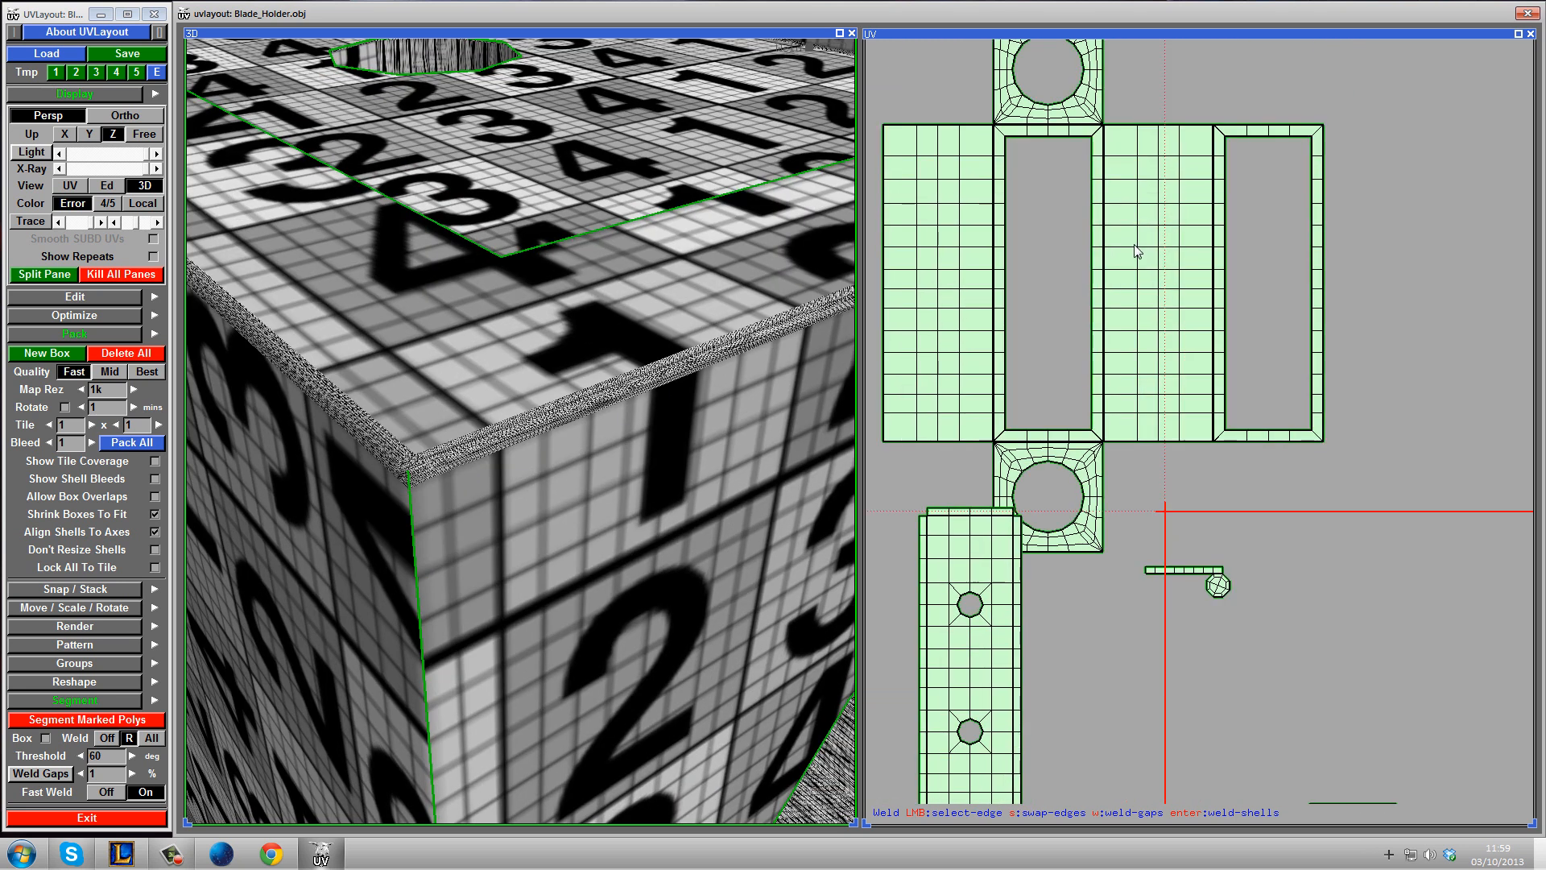
pyautogui.press('f')
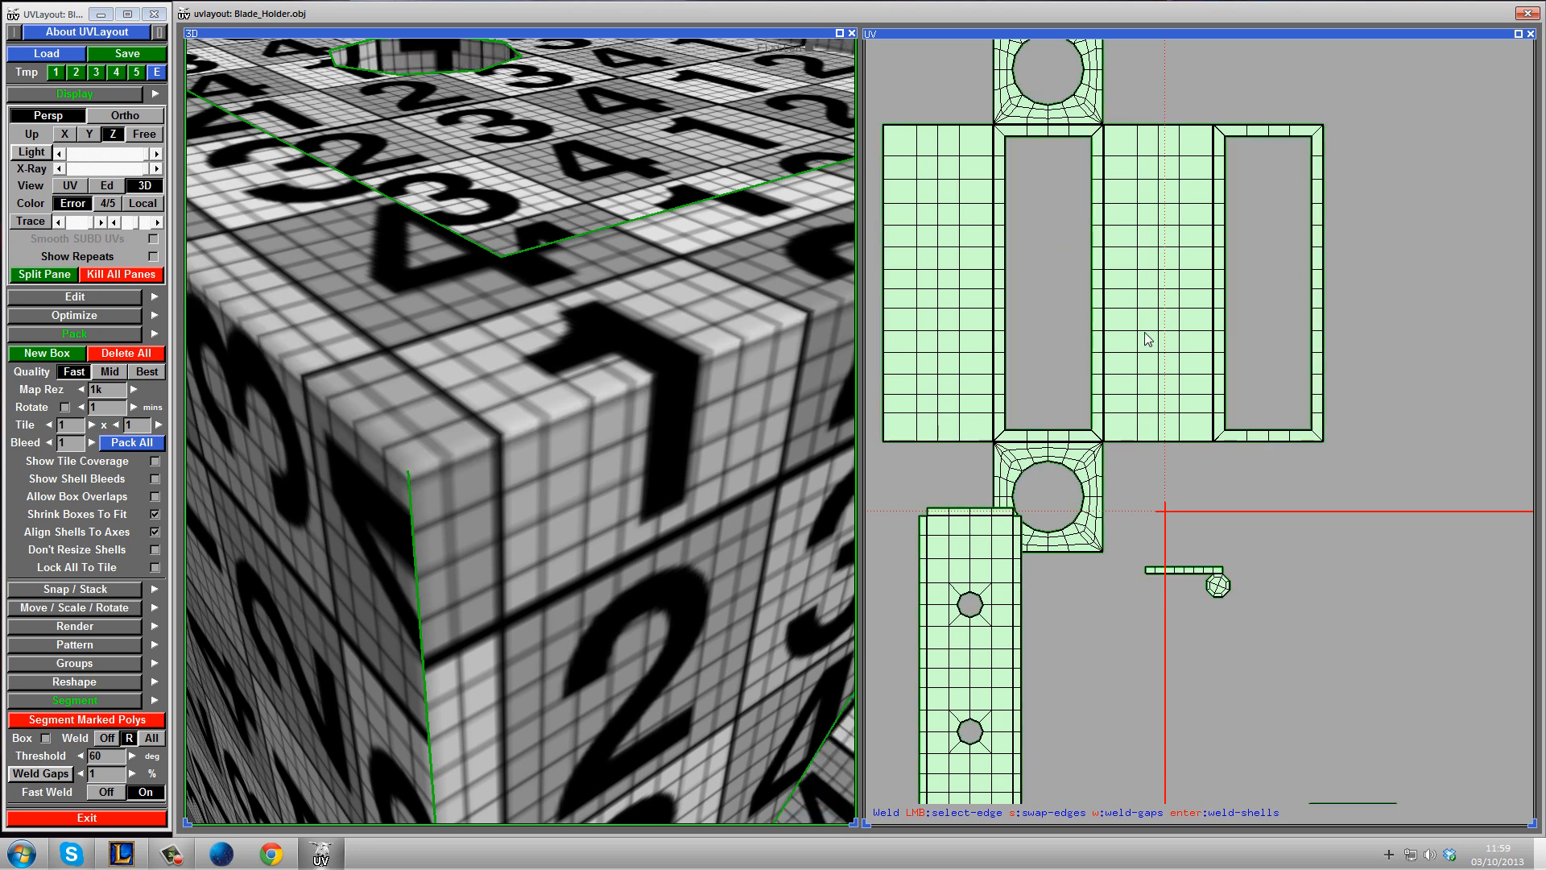
pyautogui.moveTo(476, 494); pyautogui.dragTo(621, 490, button='right')
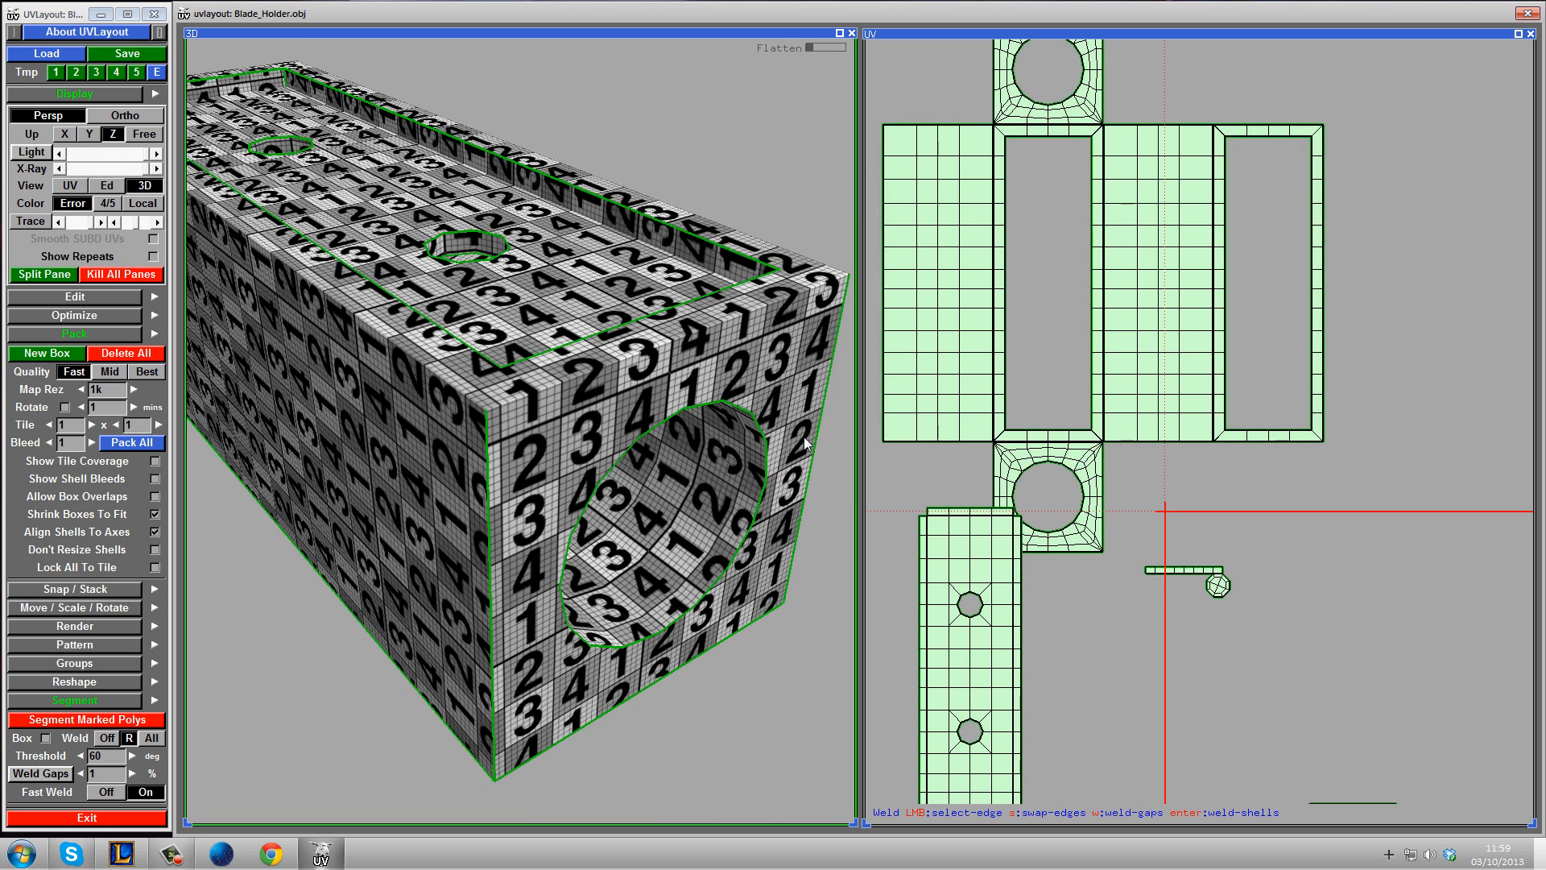
# - Pack all shells into the UV square and turn Fast Weld off
pyautogui.moveTo(1191, 485); pyautogui.dragTo(1138, 409, button='middle')
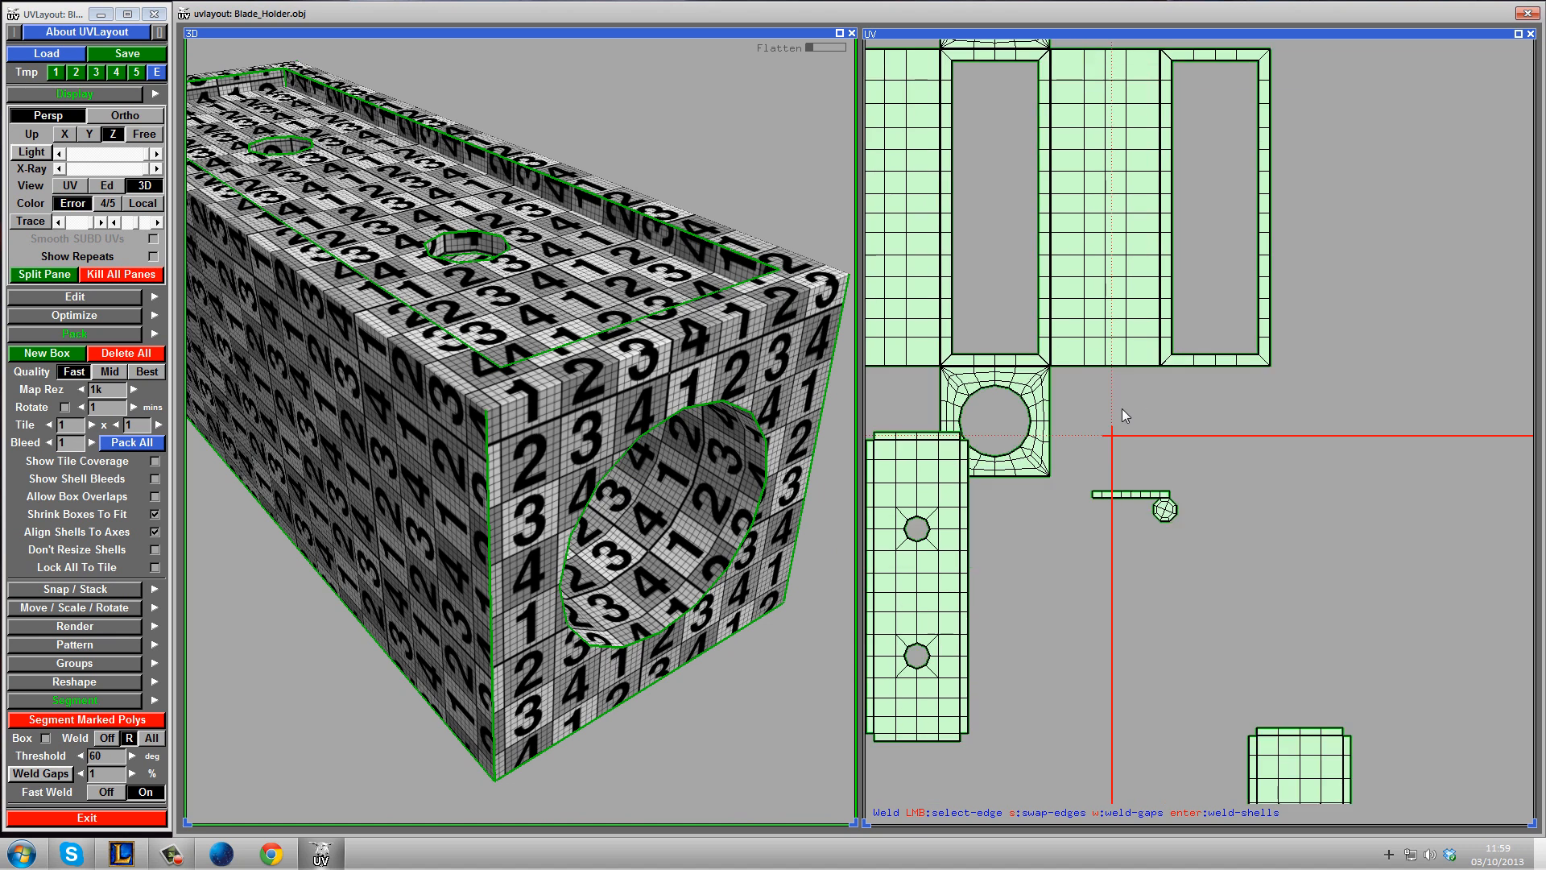
pyautogui.click(150, 443)
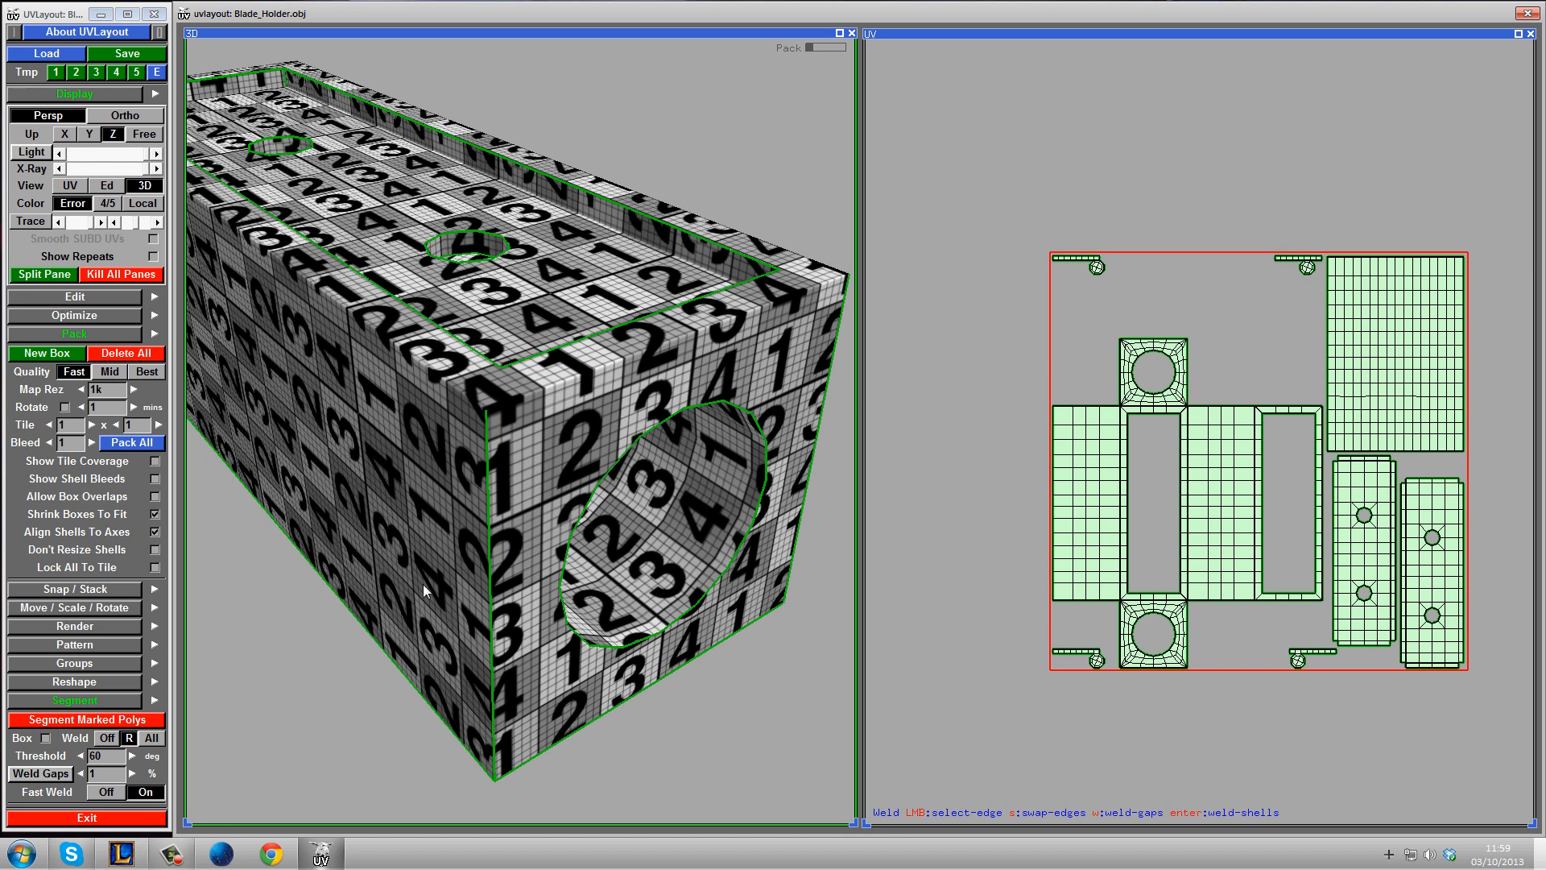
pyautogui.click(106, 791)
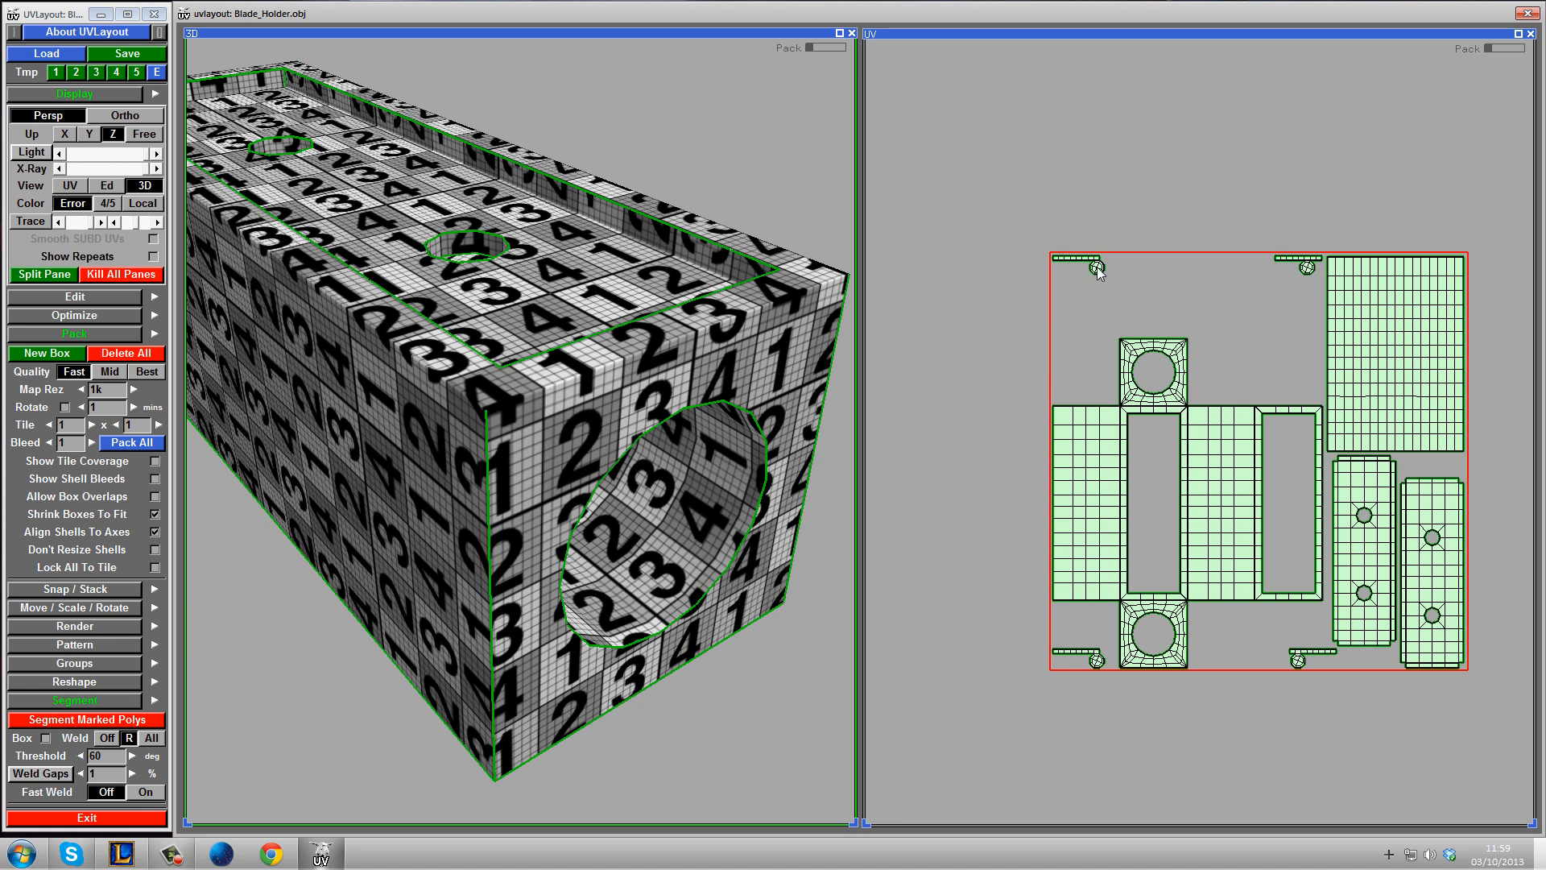
# - Gather the scattered octagonal-cap and strip shells into the empty space below the large outer shell, and close the packing options
pyautogui.moveTo(1096, 267); pyautogui.dragTo(1166, 452, button='middle')
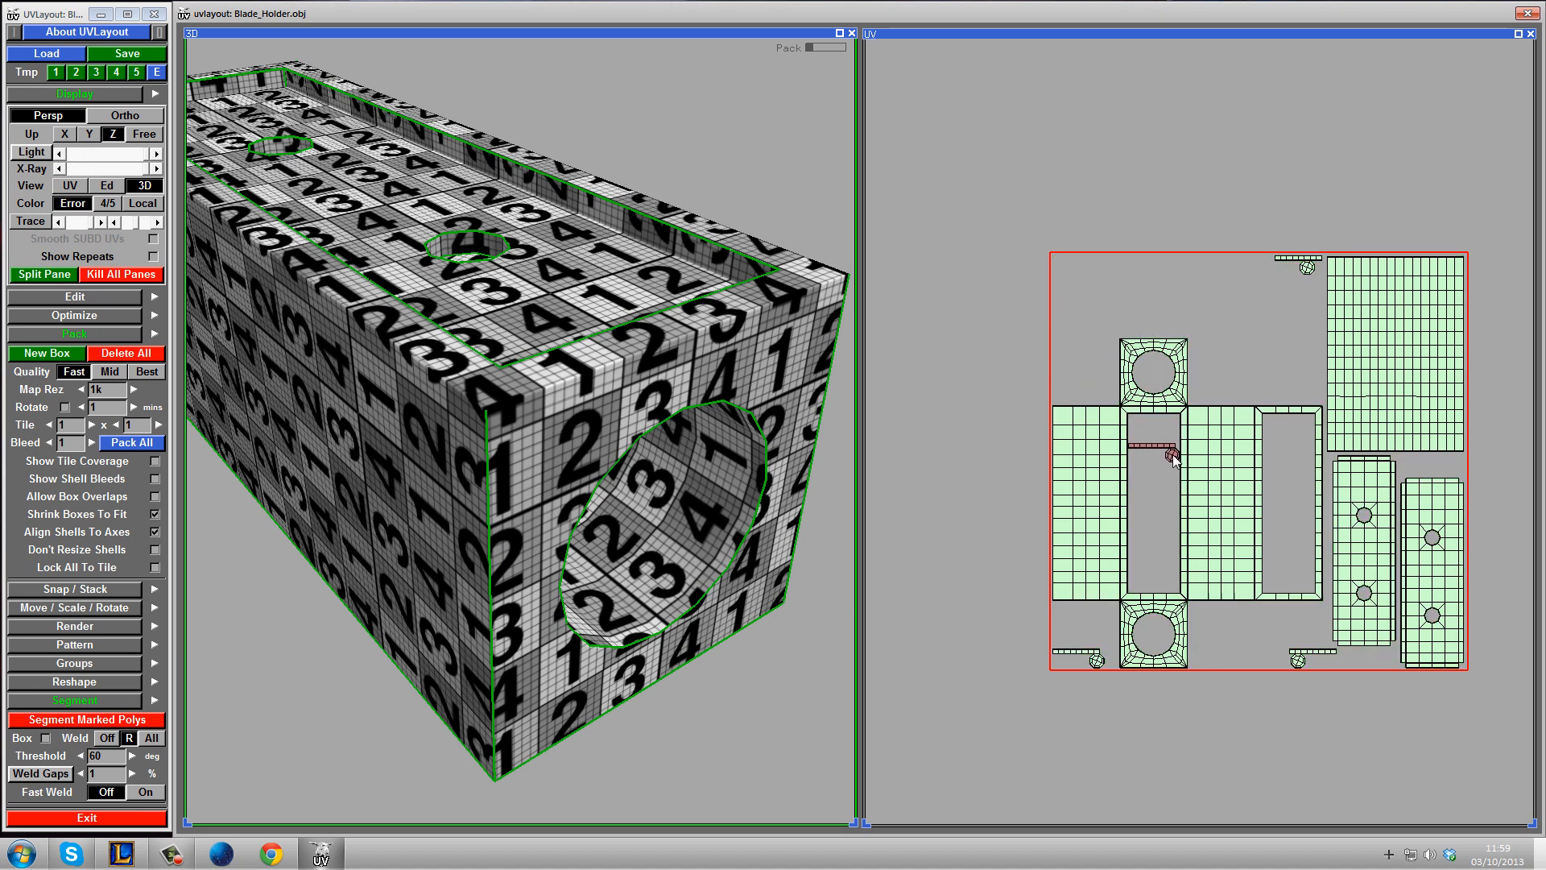
pyautogui.moveTo(1173, 455); pyautogui.dragTo(1304, 633, button='middle')
pyautogui.moveTo(1314, 266); pyautogui.dragTo(1302, 641, button='middle')
pyautogui.moveTo(1095, 659); pyautogui.dragTo(1277, 651, button='middle')
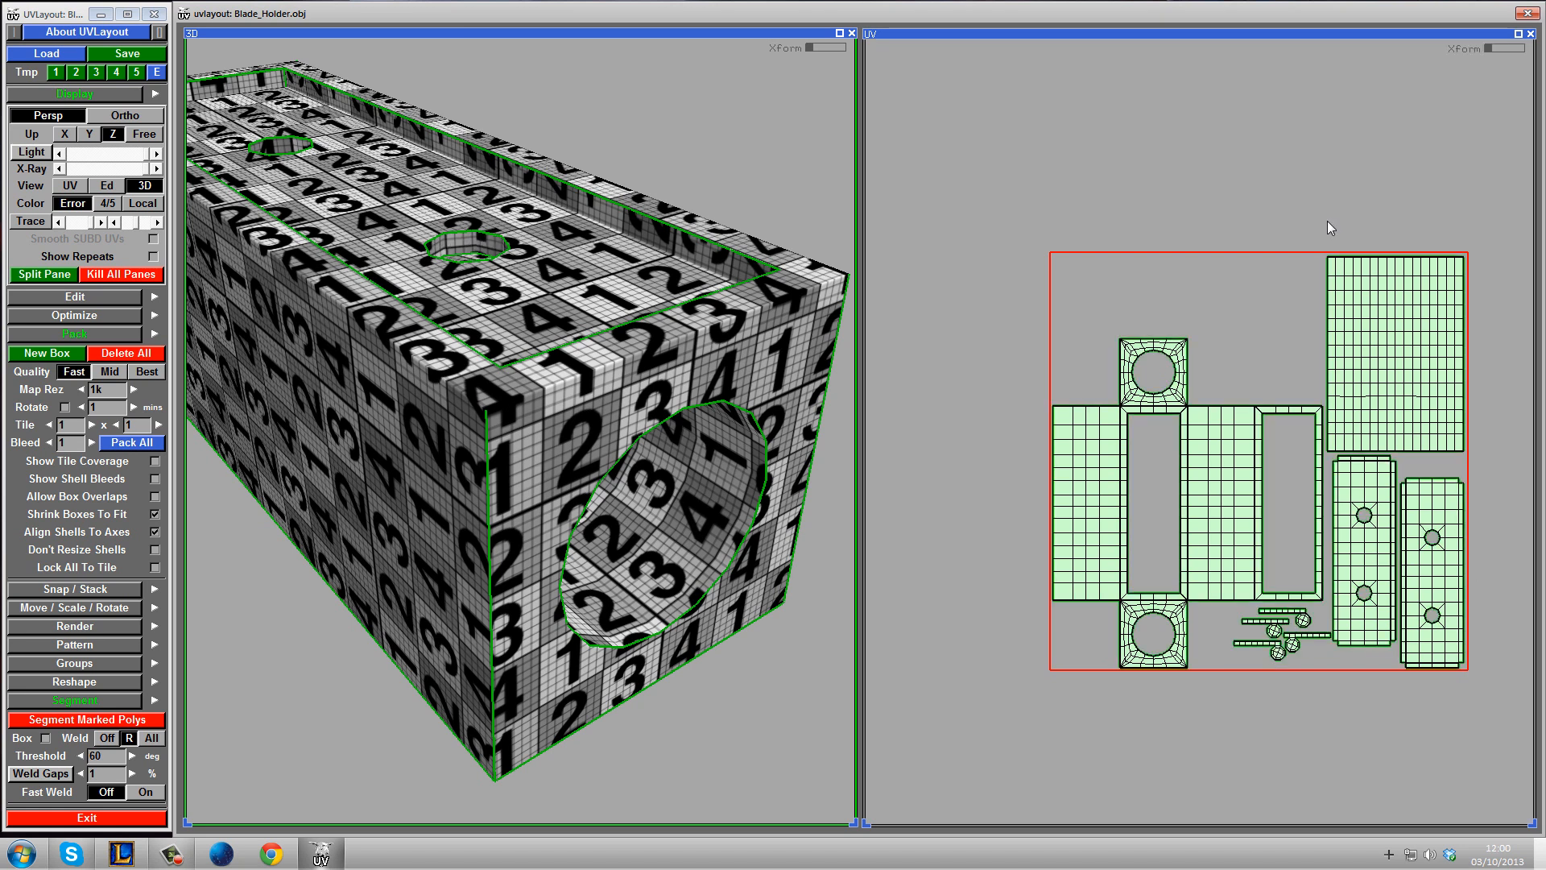
pyautogui.click(79, 331)
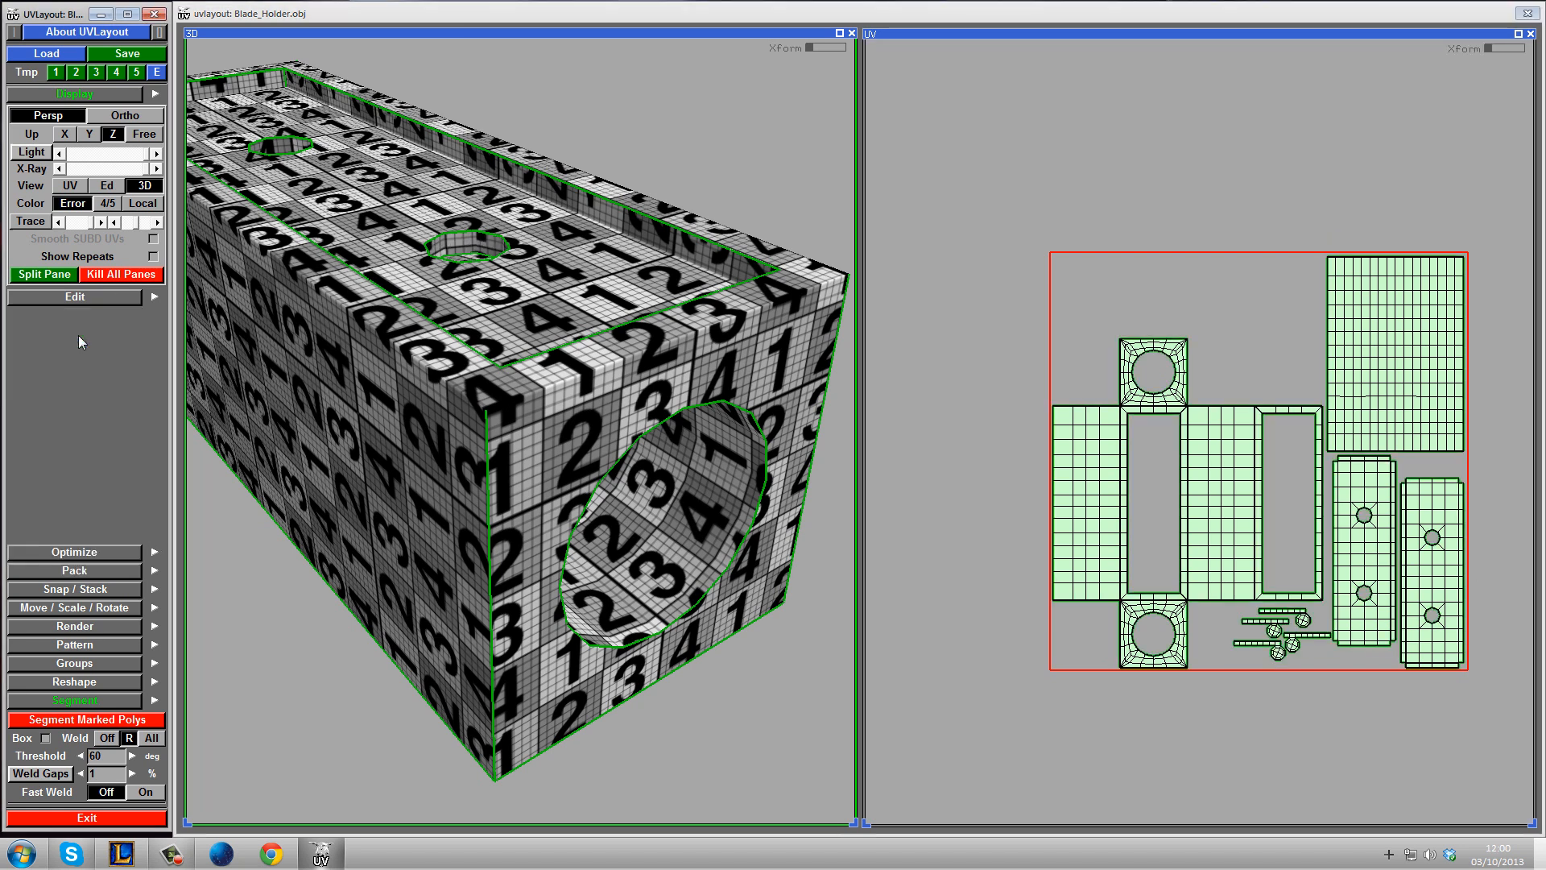
# - Save the unwrapped model to the Desktop as Blade_Holder.obj and close the save dialog
pyautogui.click(126, 54)
pyautogui.click(279, 261)
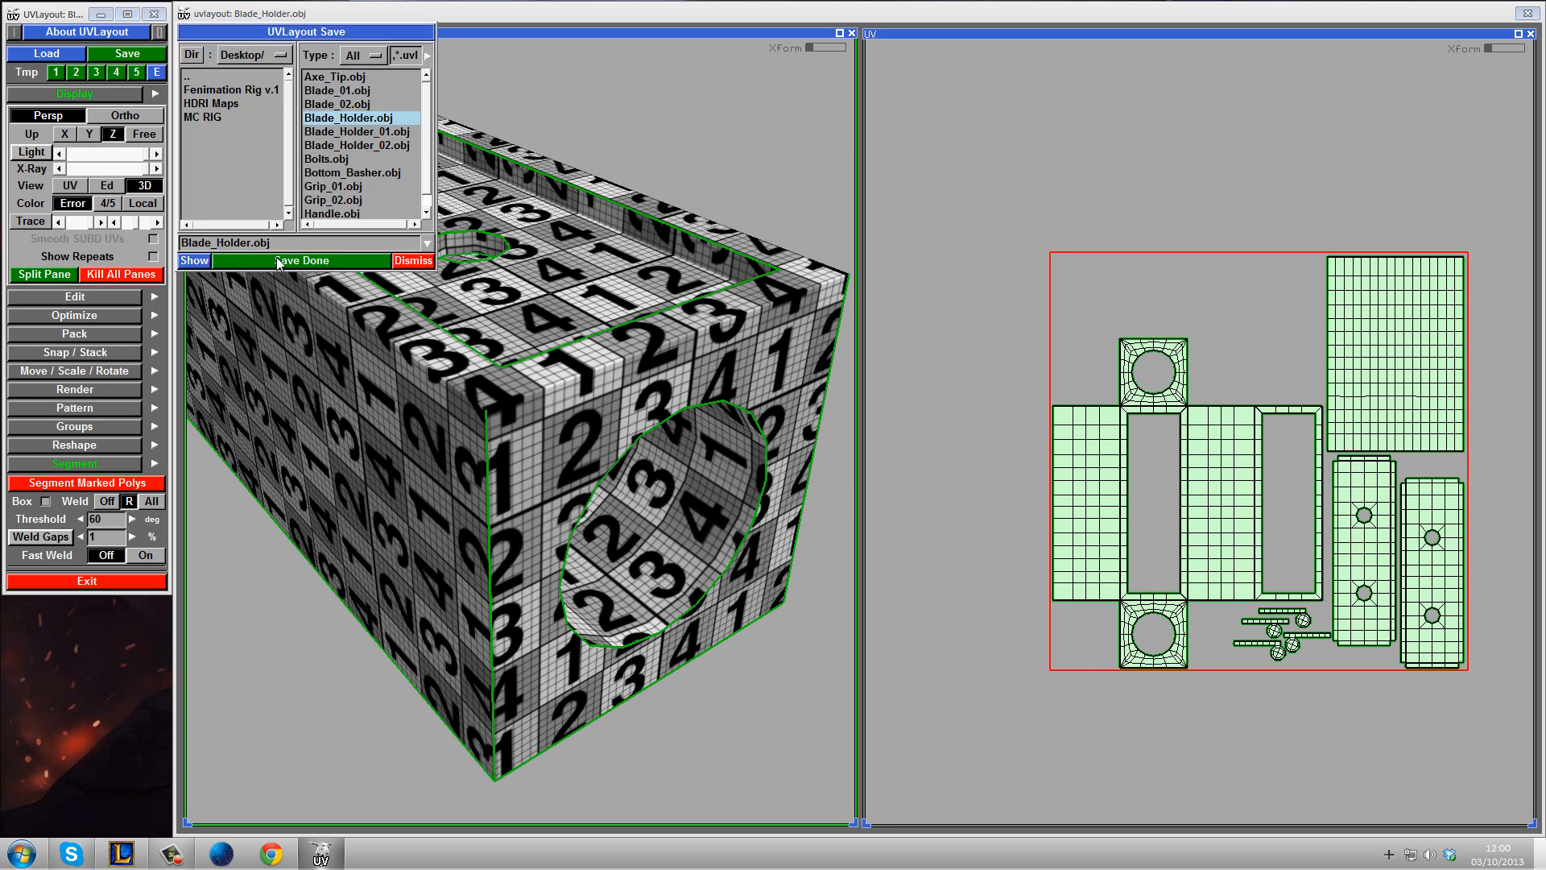
pyautogui.click(414, 262)
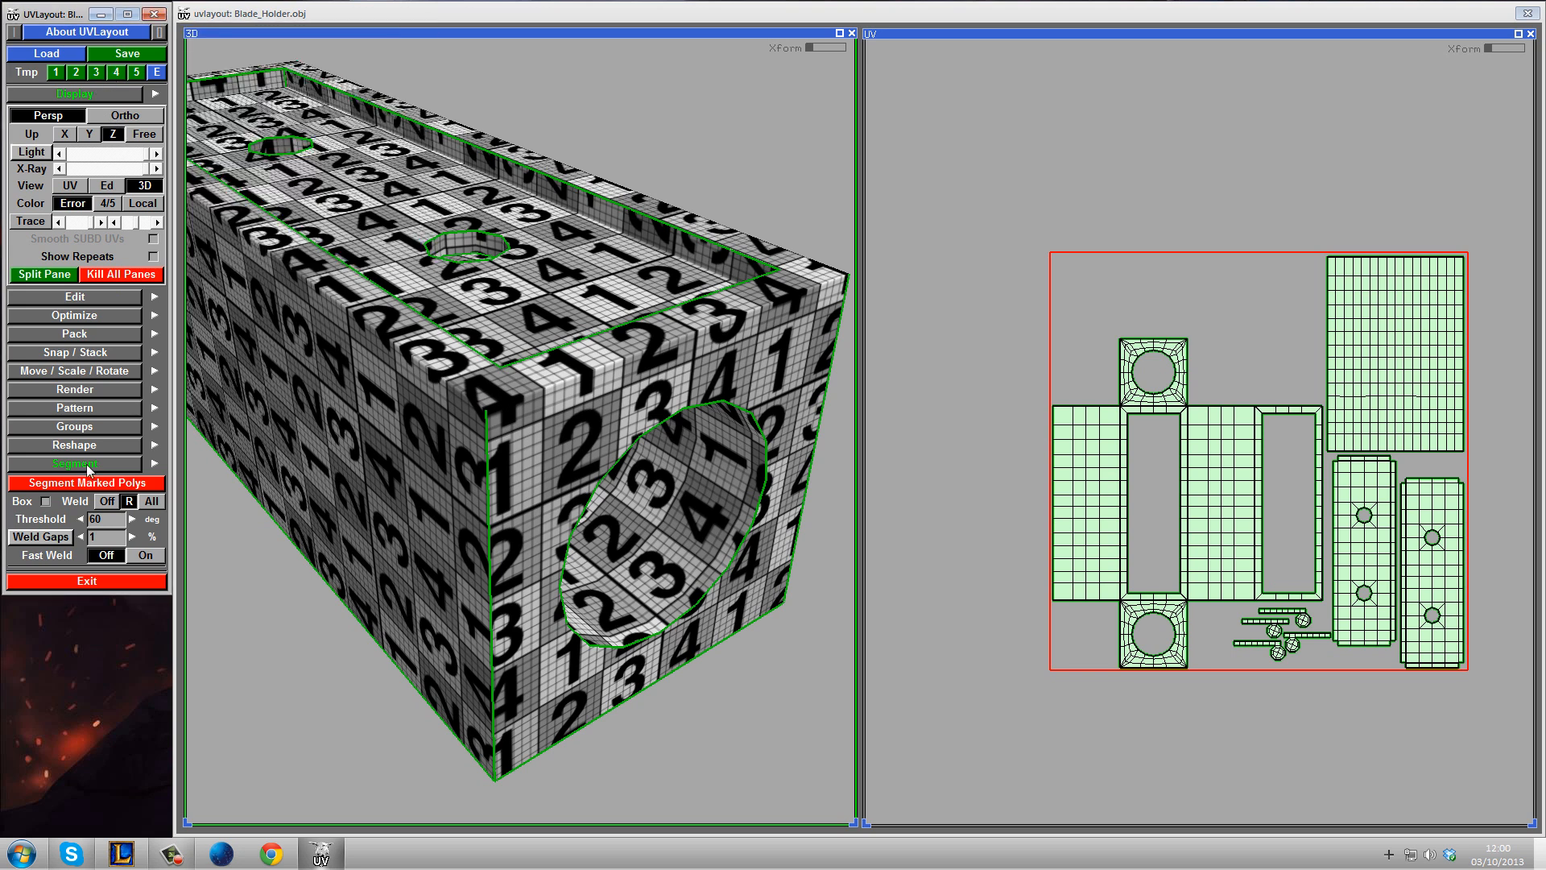
# - Render the UV layout to an image named Blade_Holder at 1k size and reposition the preview window
pyautogui.click(80, 390)
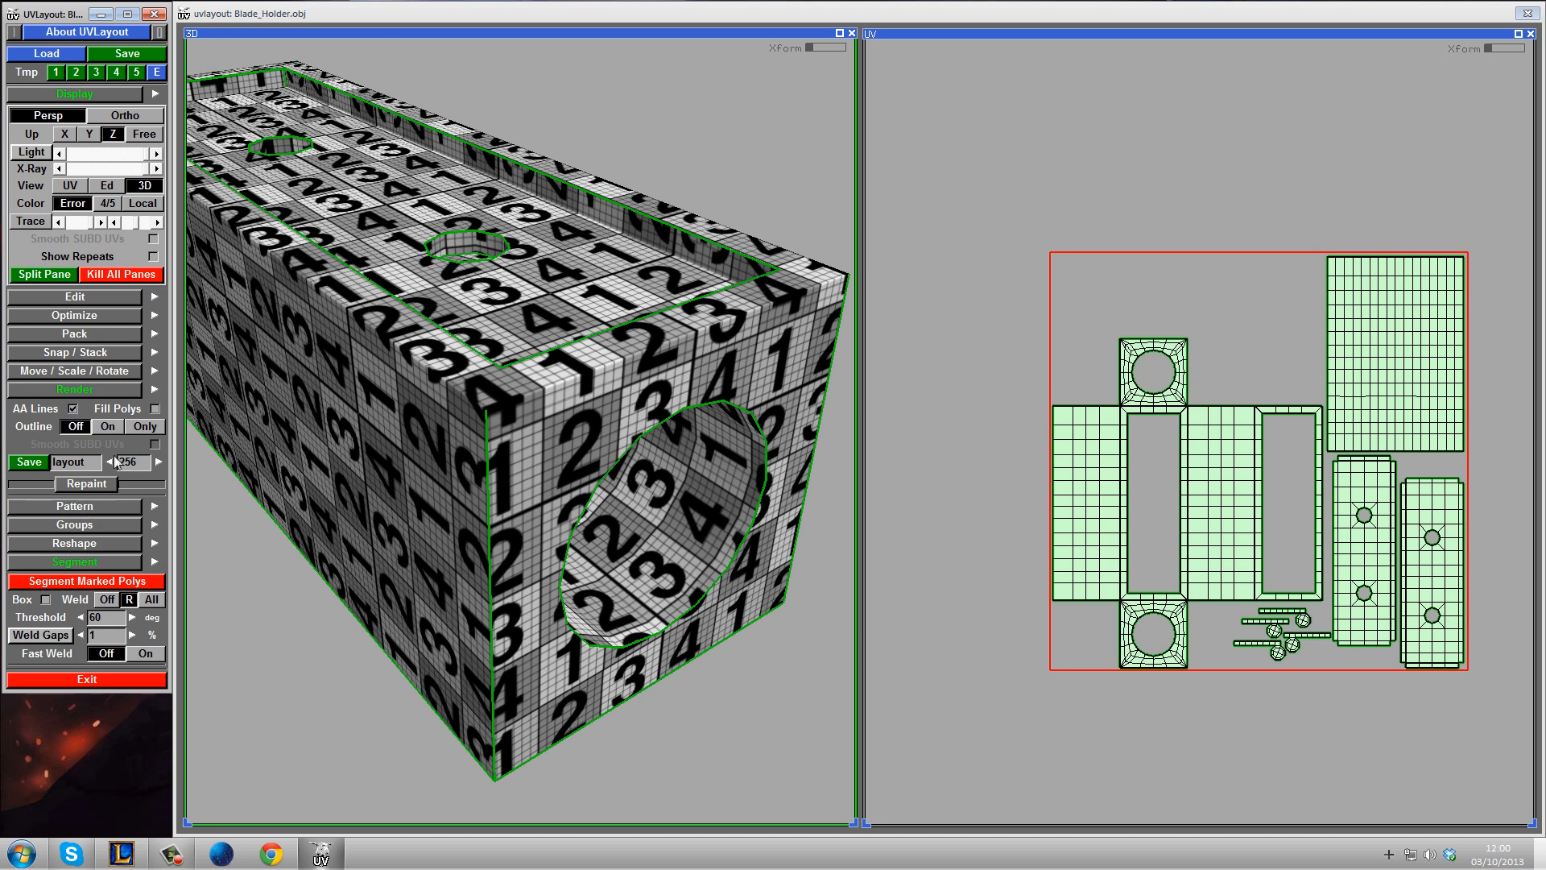
pyautogui.click(158, 462)
pyautogui.press('BackSpace')
pyautogui.press('BackSpace')
pyautogui.press('BackSpace')
pyautogui.write('Blade_Holder')
pyautogui.click(37, 461)
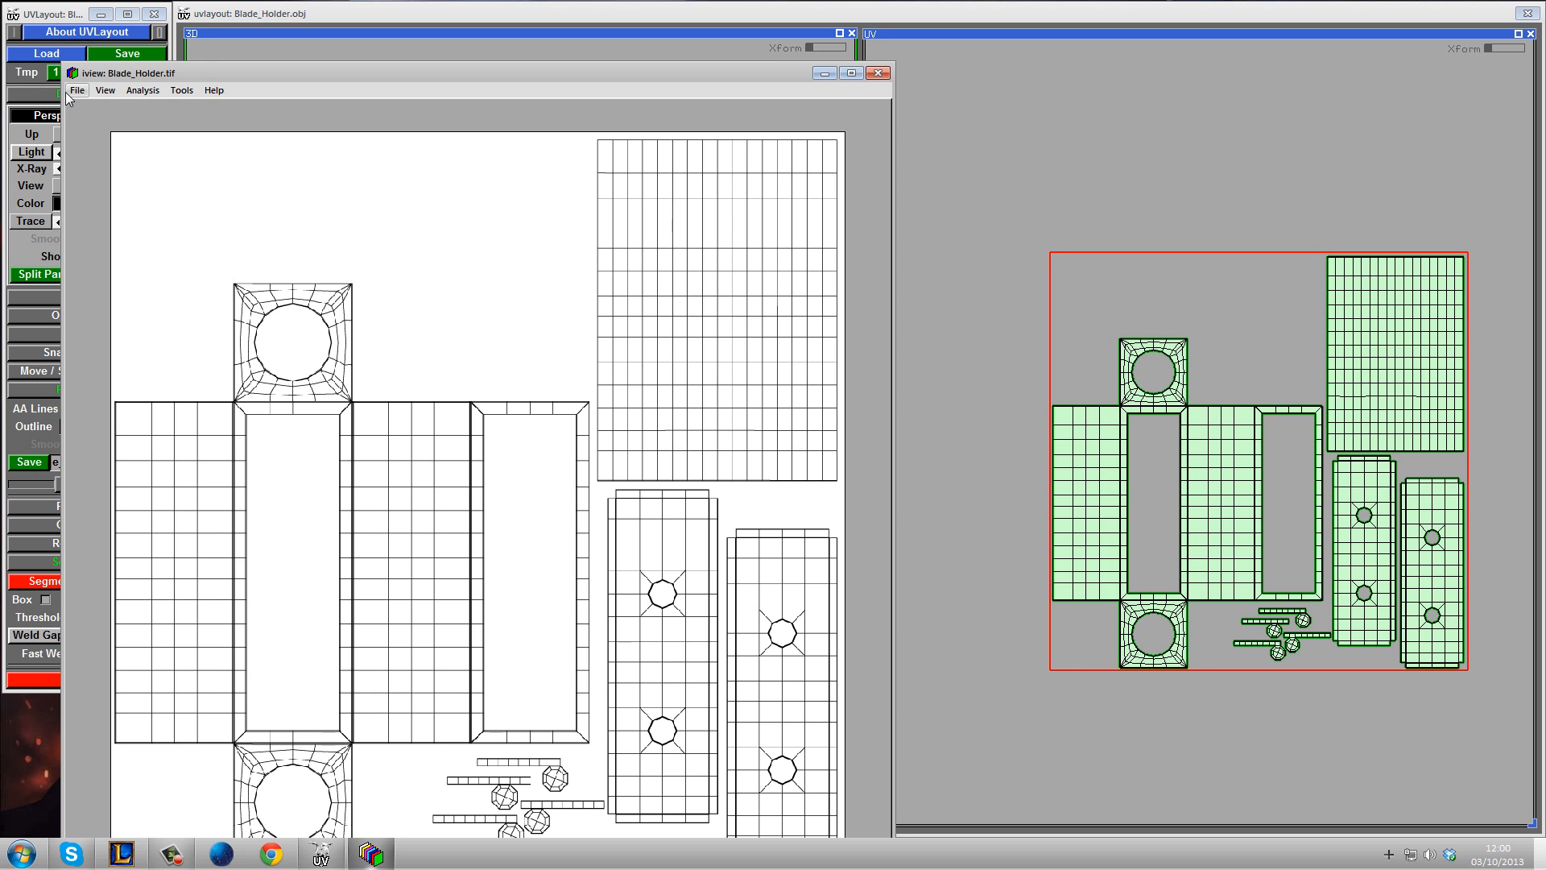
pyautogui.moveTo(203, 72); pyautogui.dragTo(373, 36)
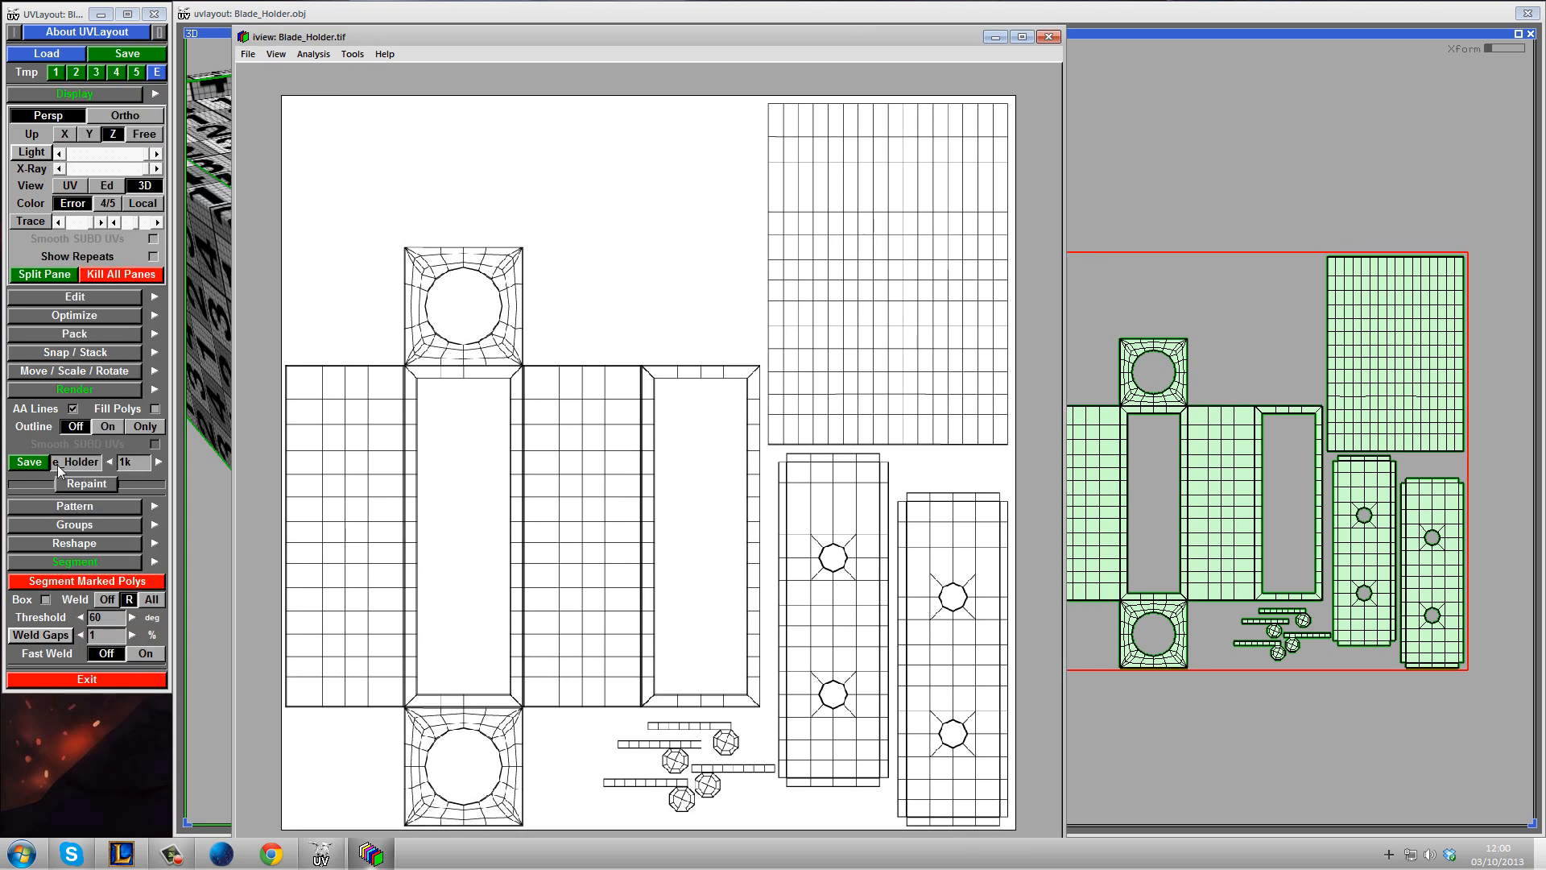
pyautogui.click(250, 54)
pyautogui.click(274, 86)
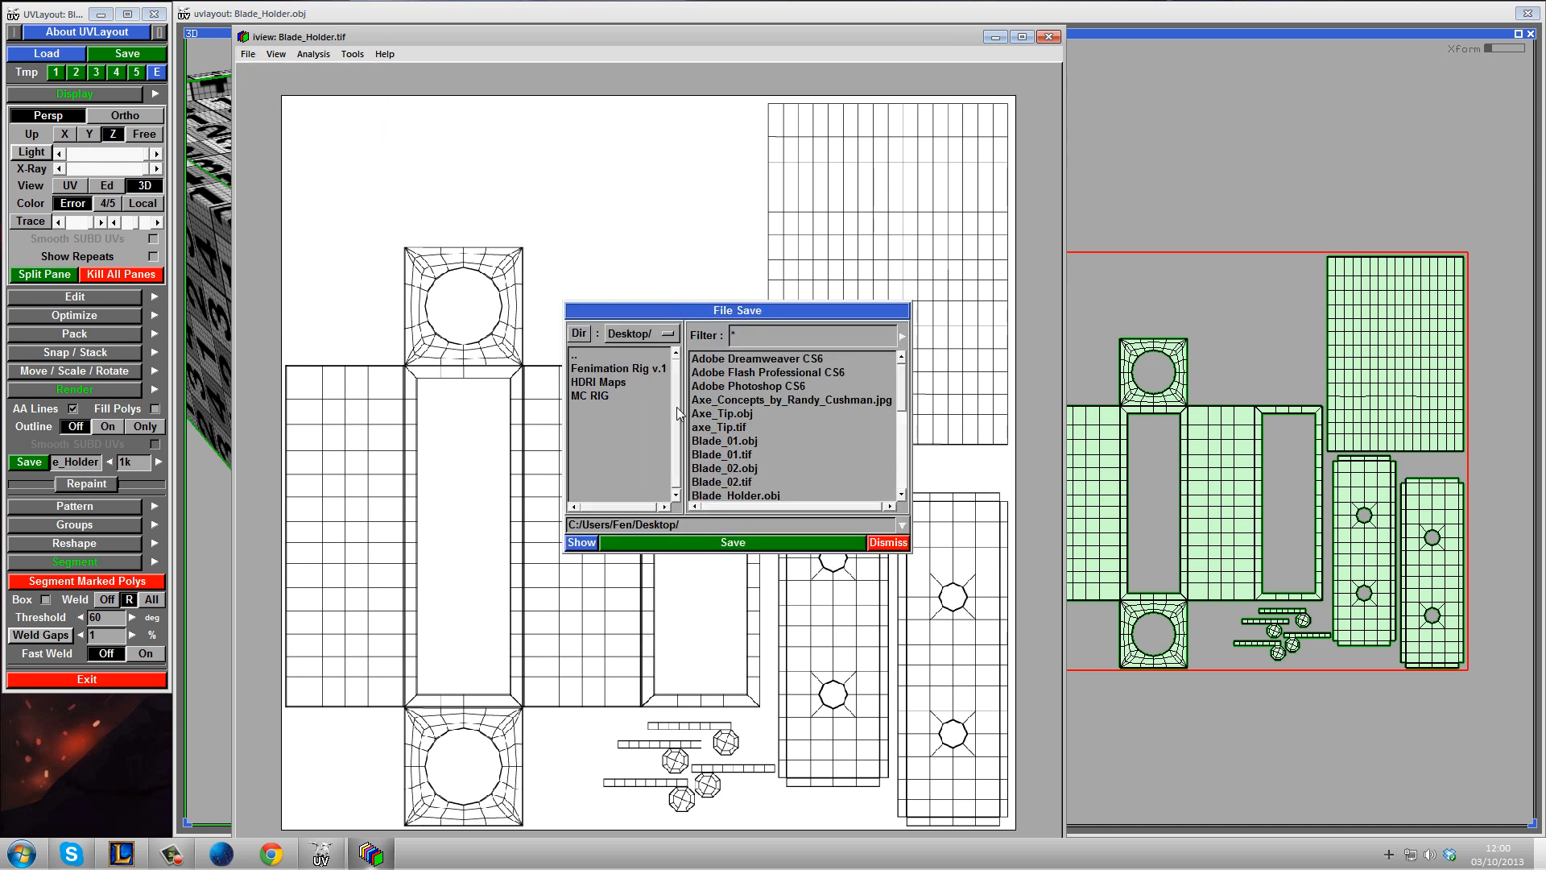
pyautogui.click(579, 333)
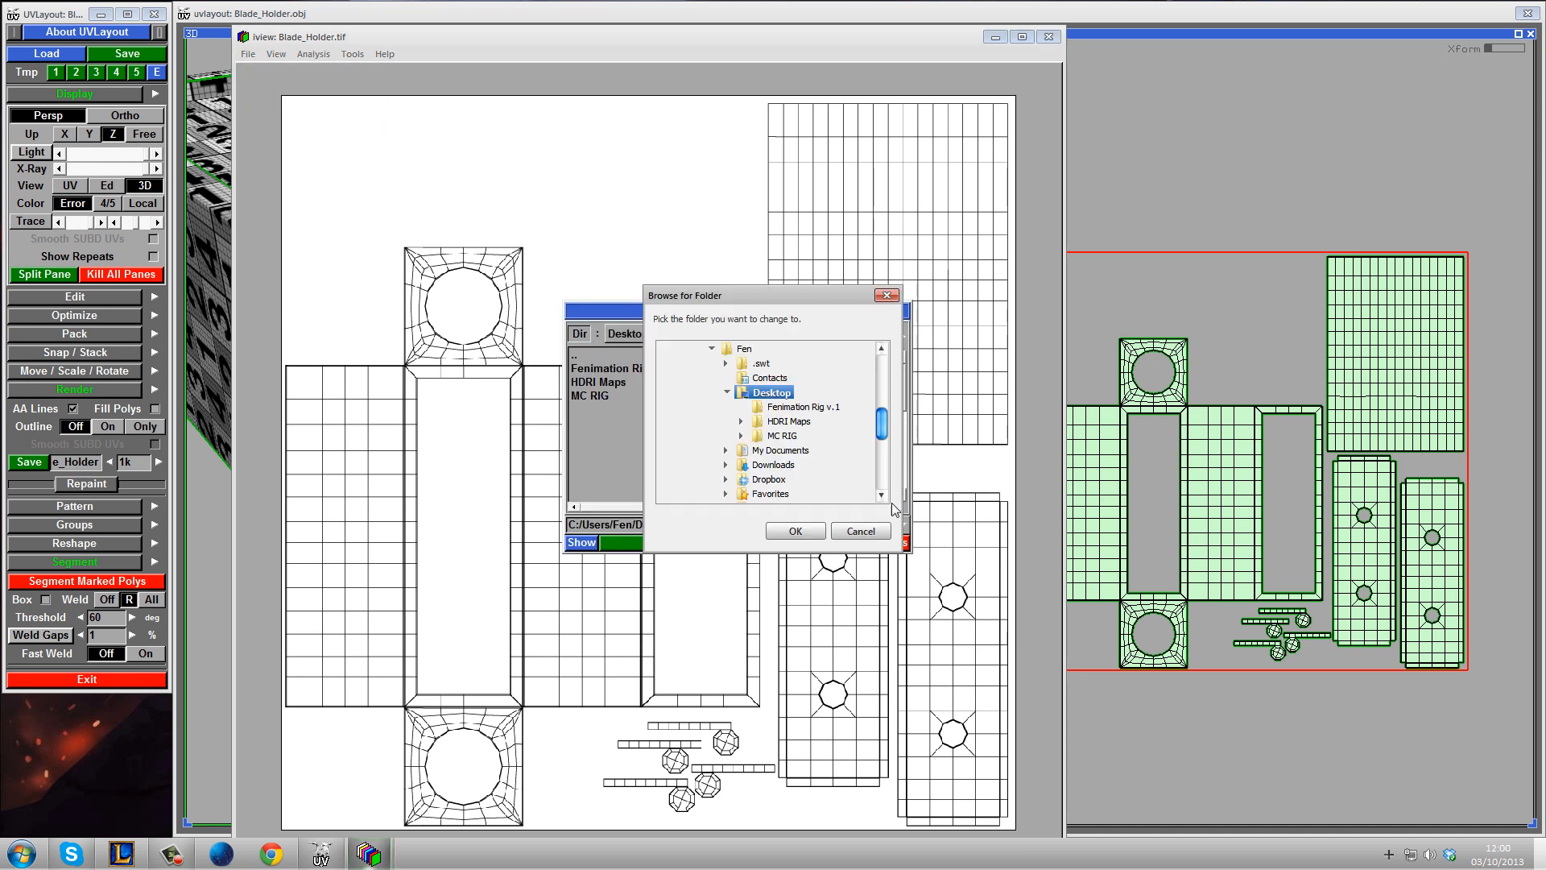
pyautogui.click(860, 531)
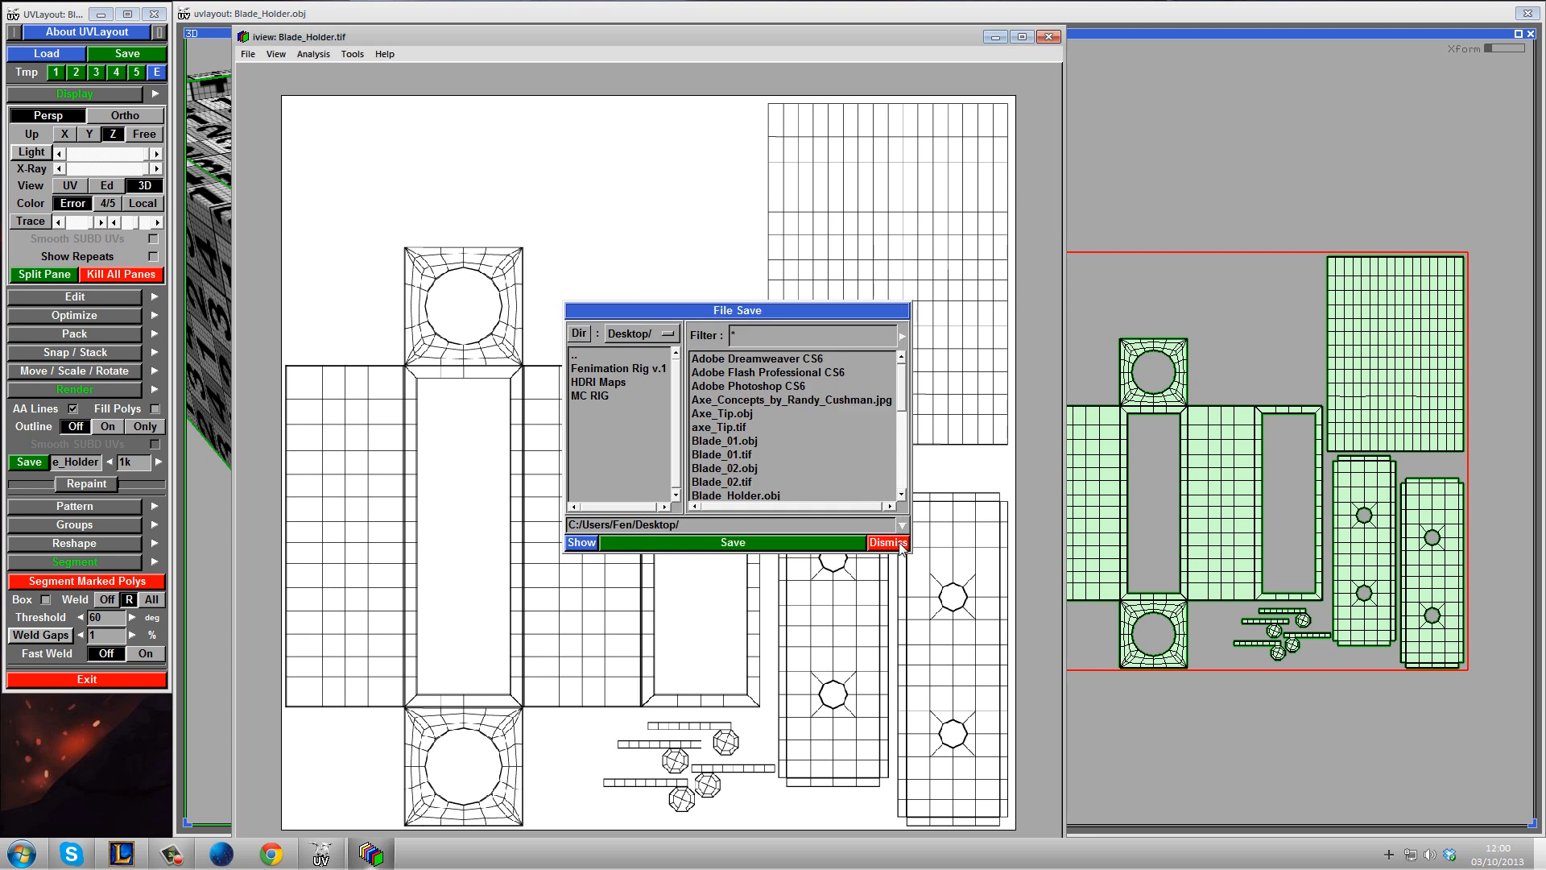
pyautogui.click(890, 543)
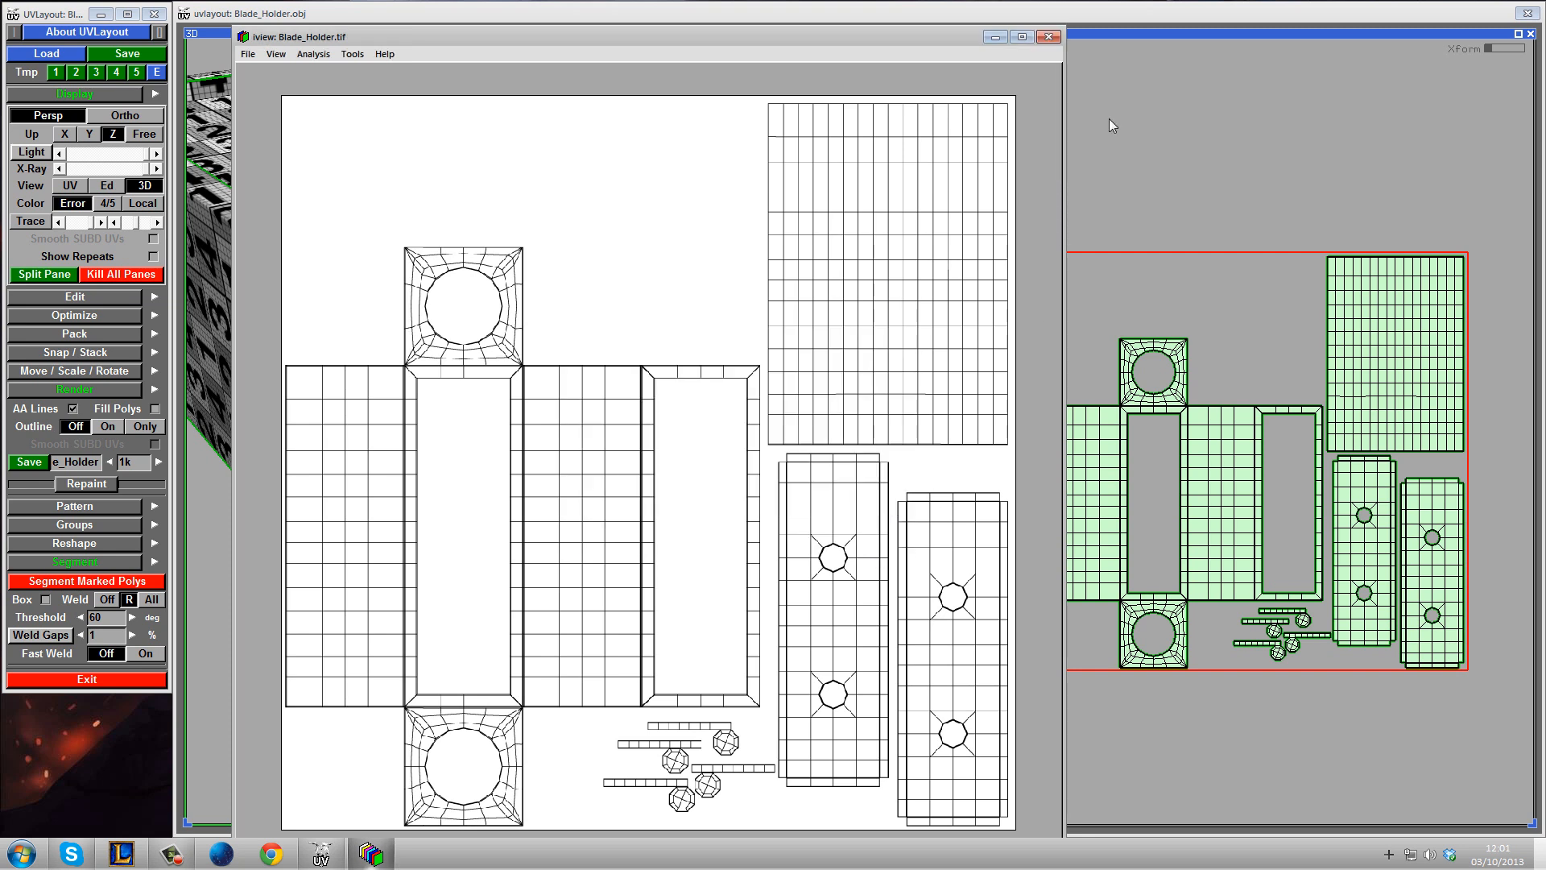
# - Close the rendered layout image and exit UVLayout
pyautogui.click(1049, 37)
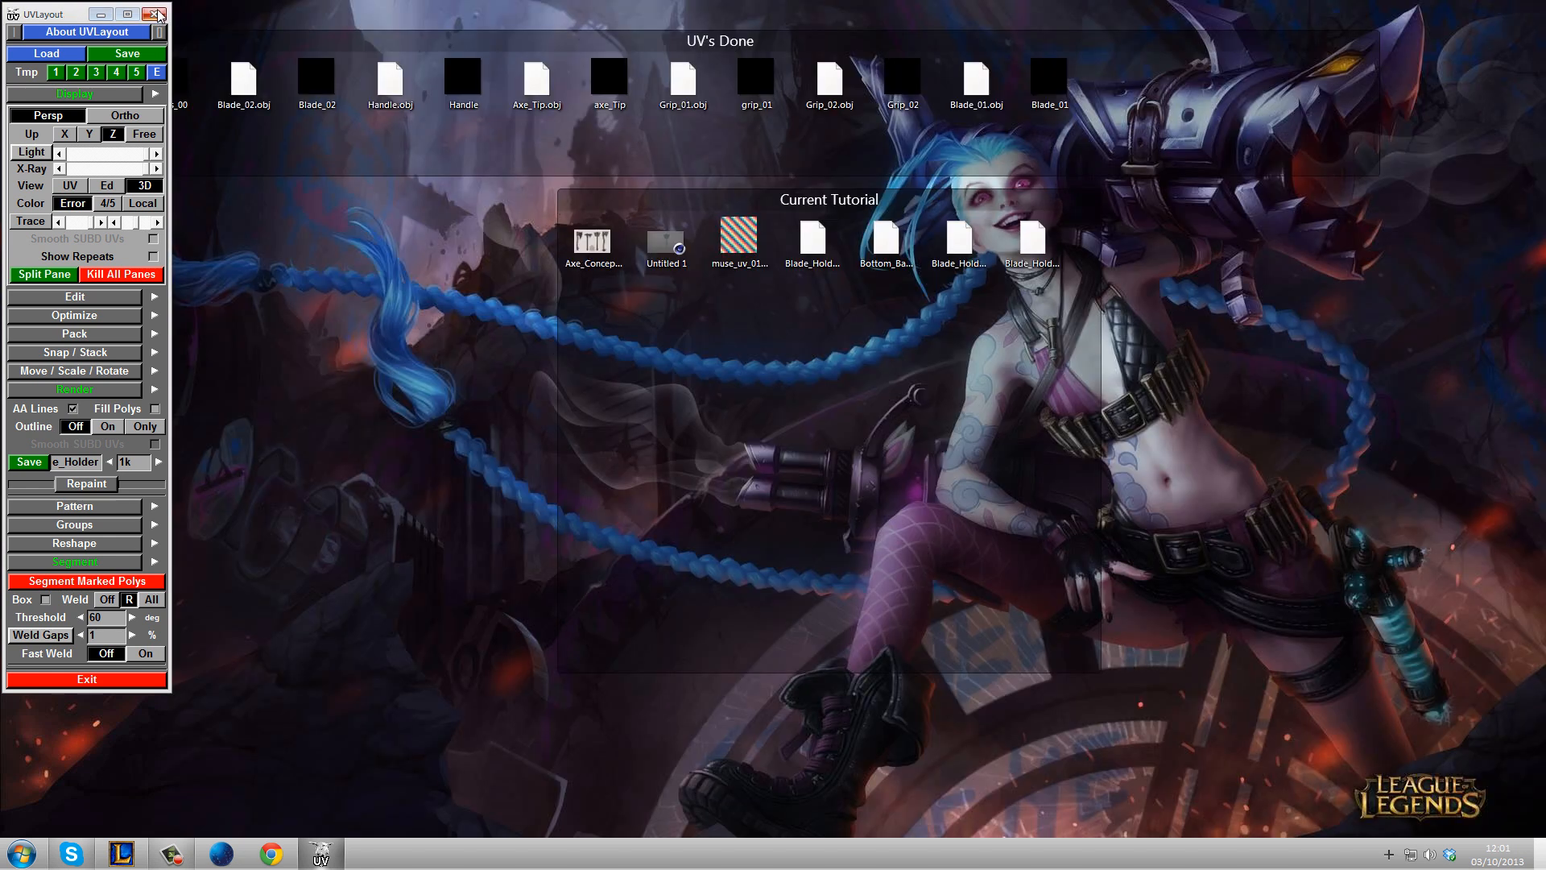
pyautogui.click(154, 14)
pyautogui.click(74, 386)
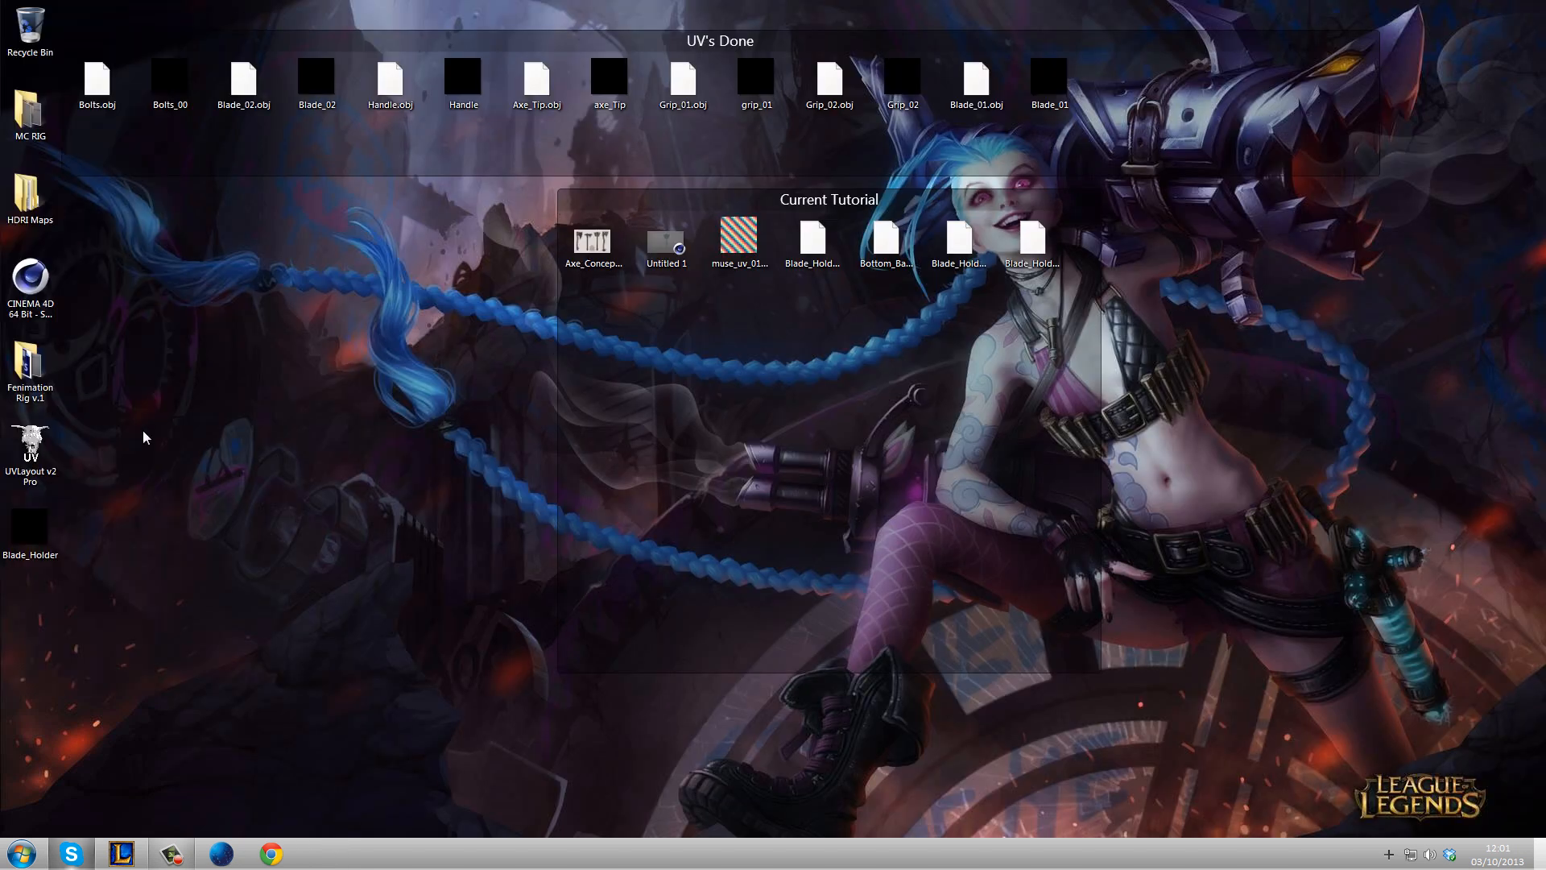
# - Move Blade_Holder.obj and the Blade_Holder layout image into the UV's Done group on the desktop
pyautogui.click(966, 245)
pyautogui.moveTo(965, 244); pyautogui.dragTo(1128, 84)
pyautogui.moveTo(30, 528); pyautogui.dragTo(1195, 72)
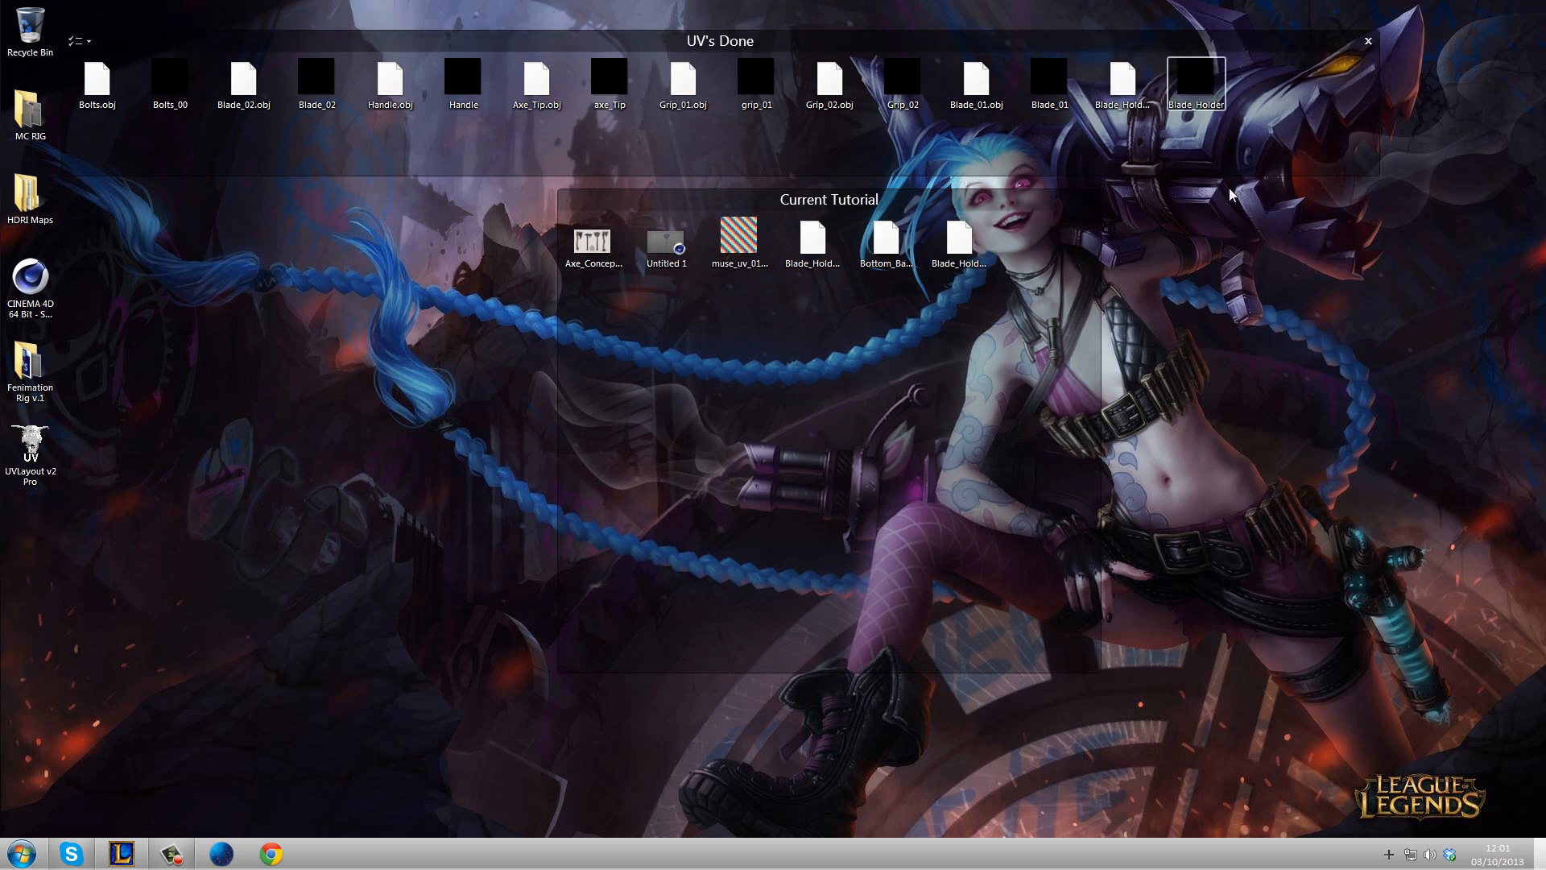
pyautogui.moveTo(116, 138); pyautogui.dragTo(1206, 134)
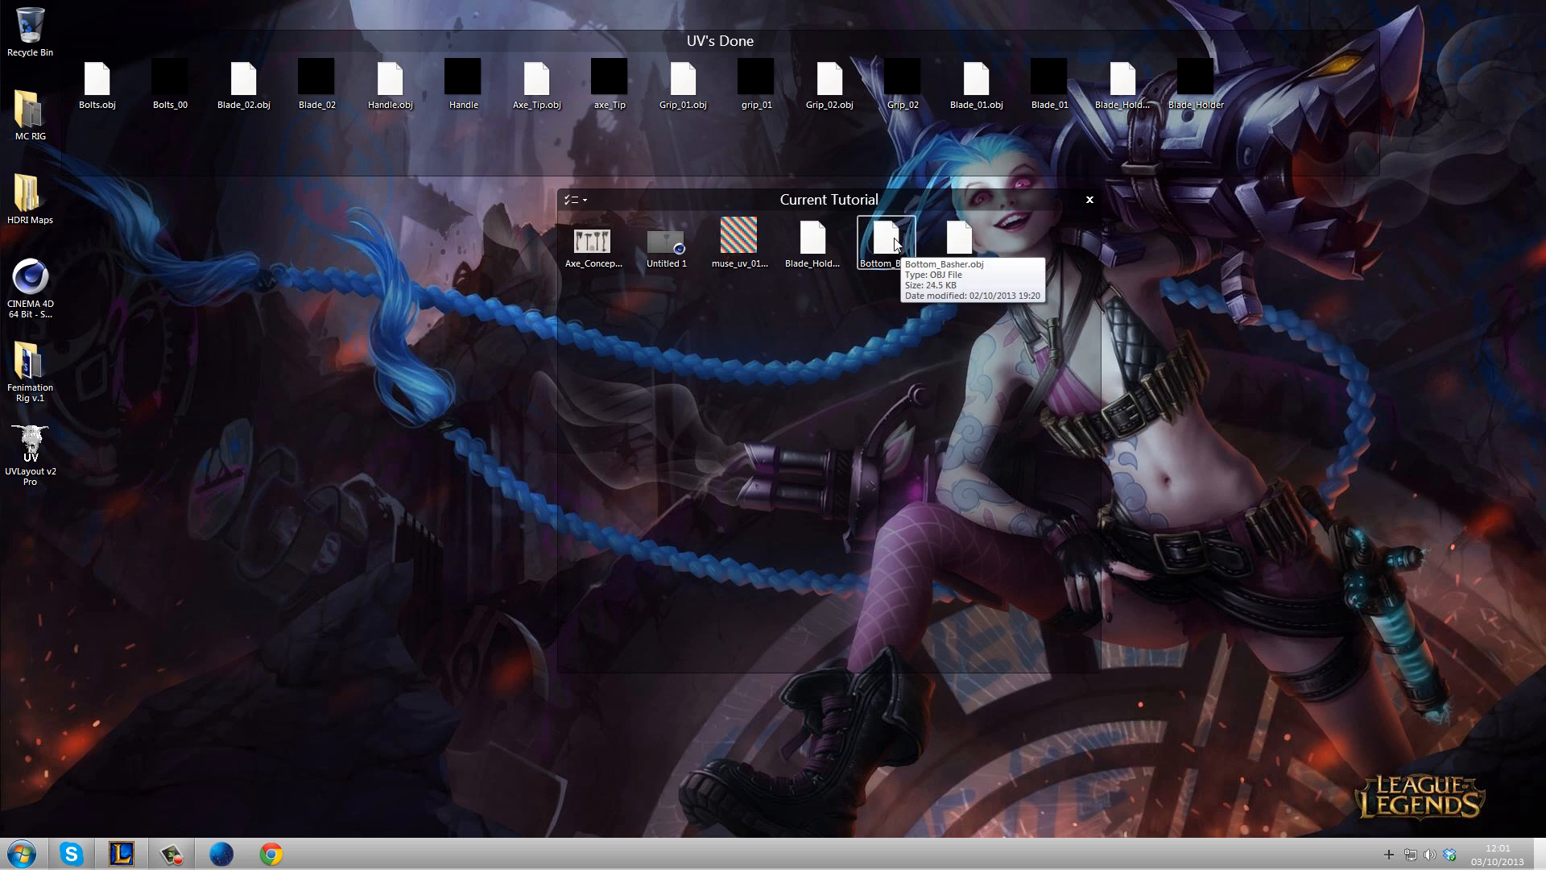
pyautogui.click(958, 244)
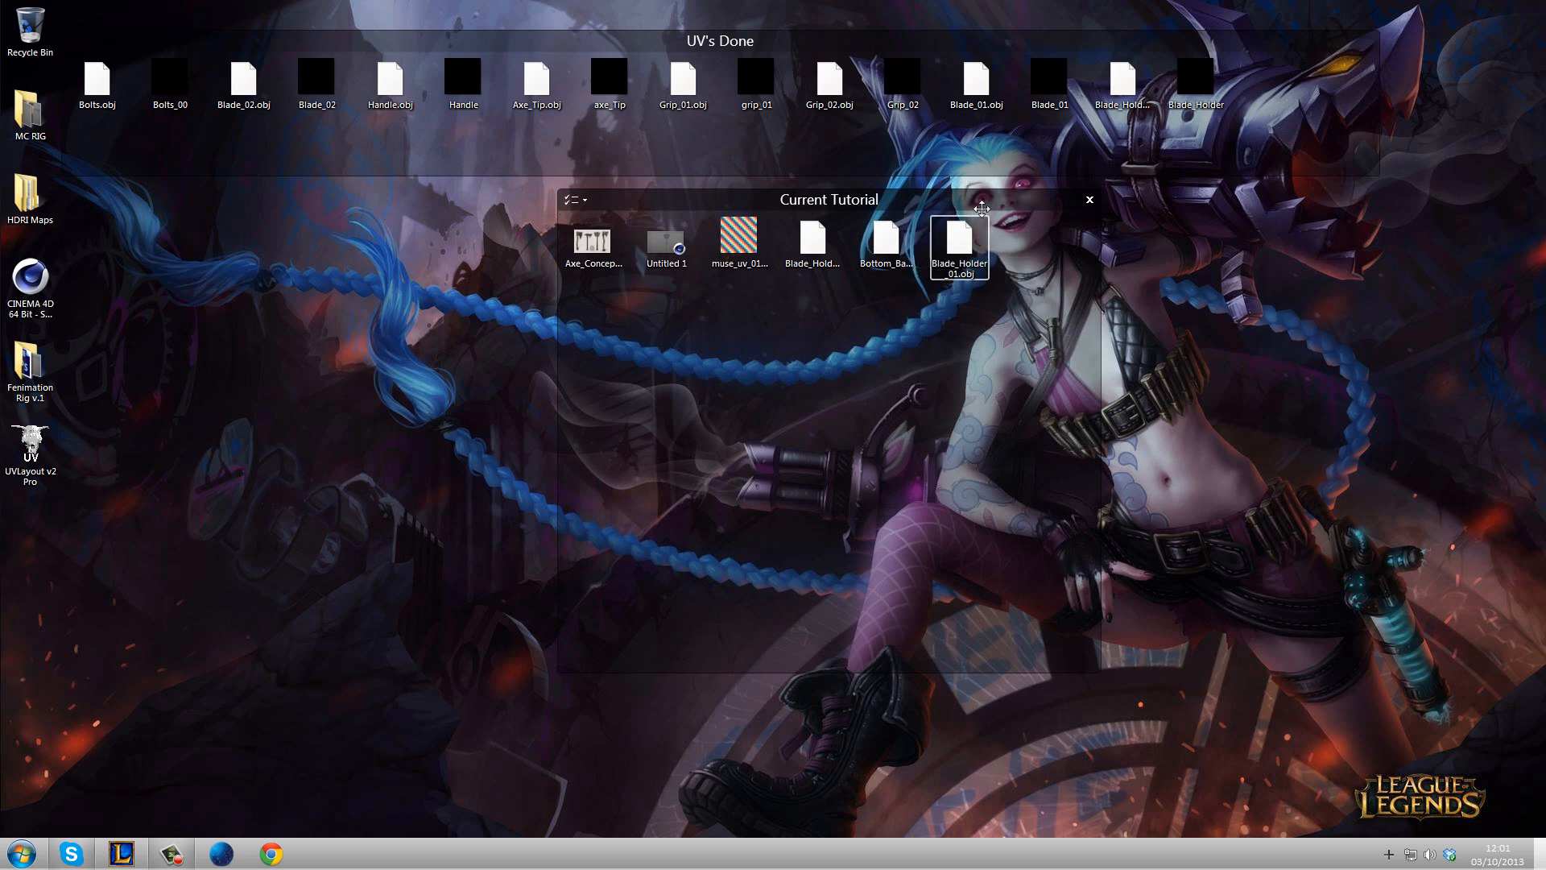
pyautogui.click(812, 241)
pyautogui.click(958, 240)
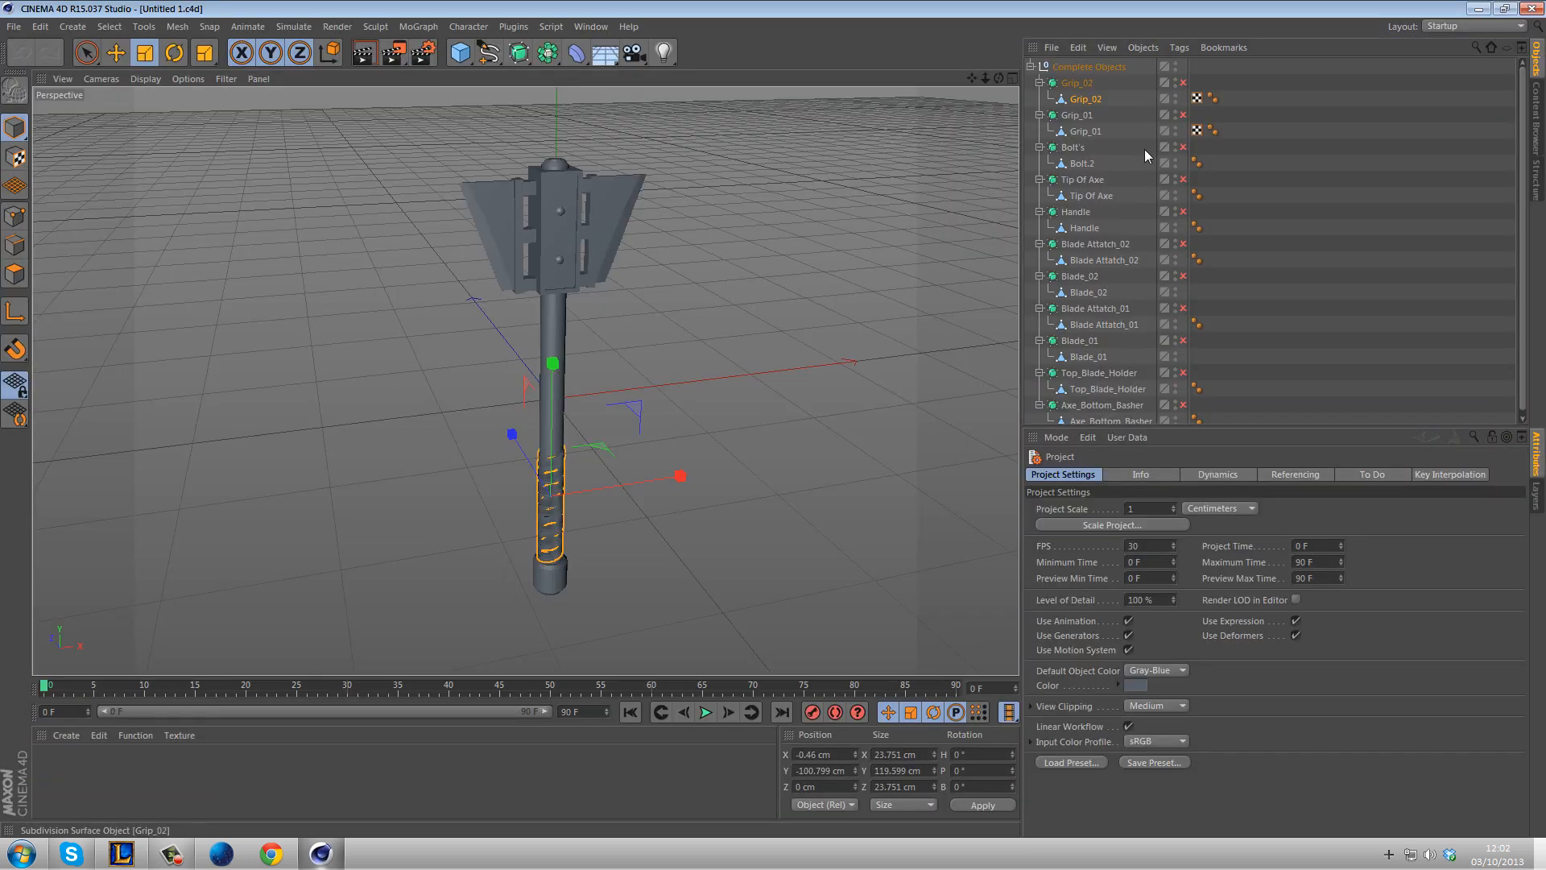
# - Switch to Cinema 4D, clear the object selection and create a new empty project
pyautogui.click(818, 383)
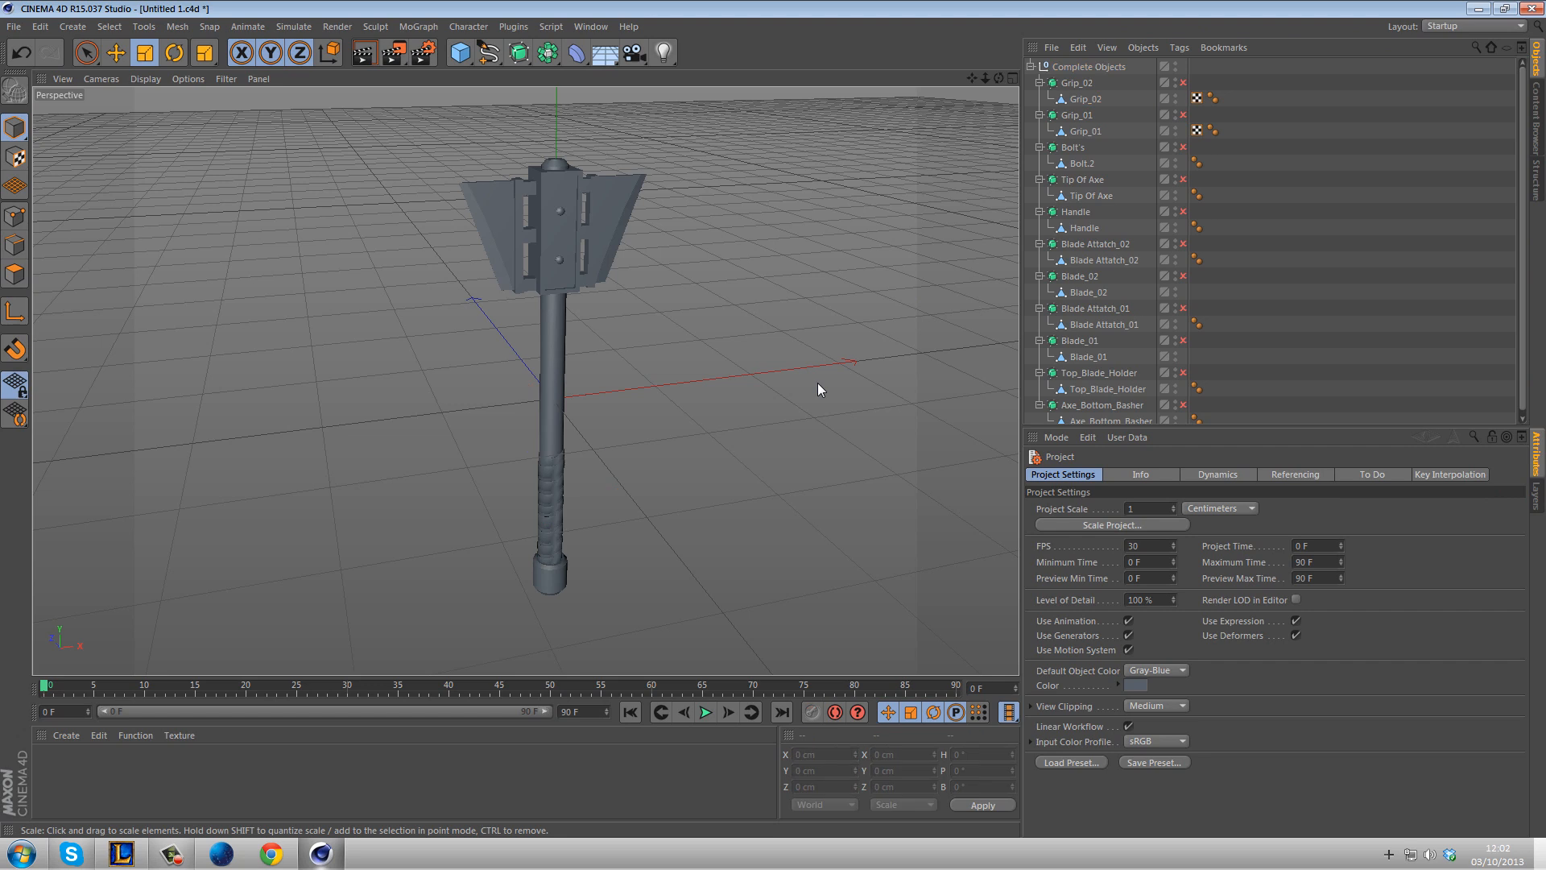
pyautogui.click(12, 25)
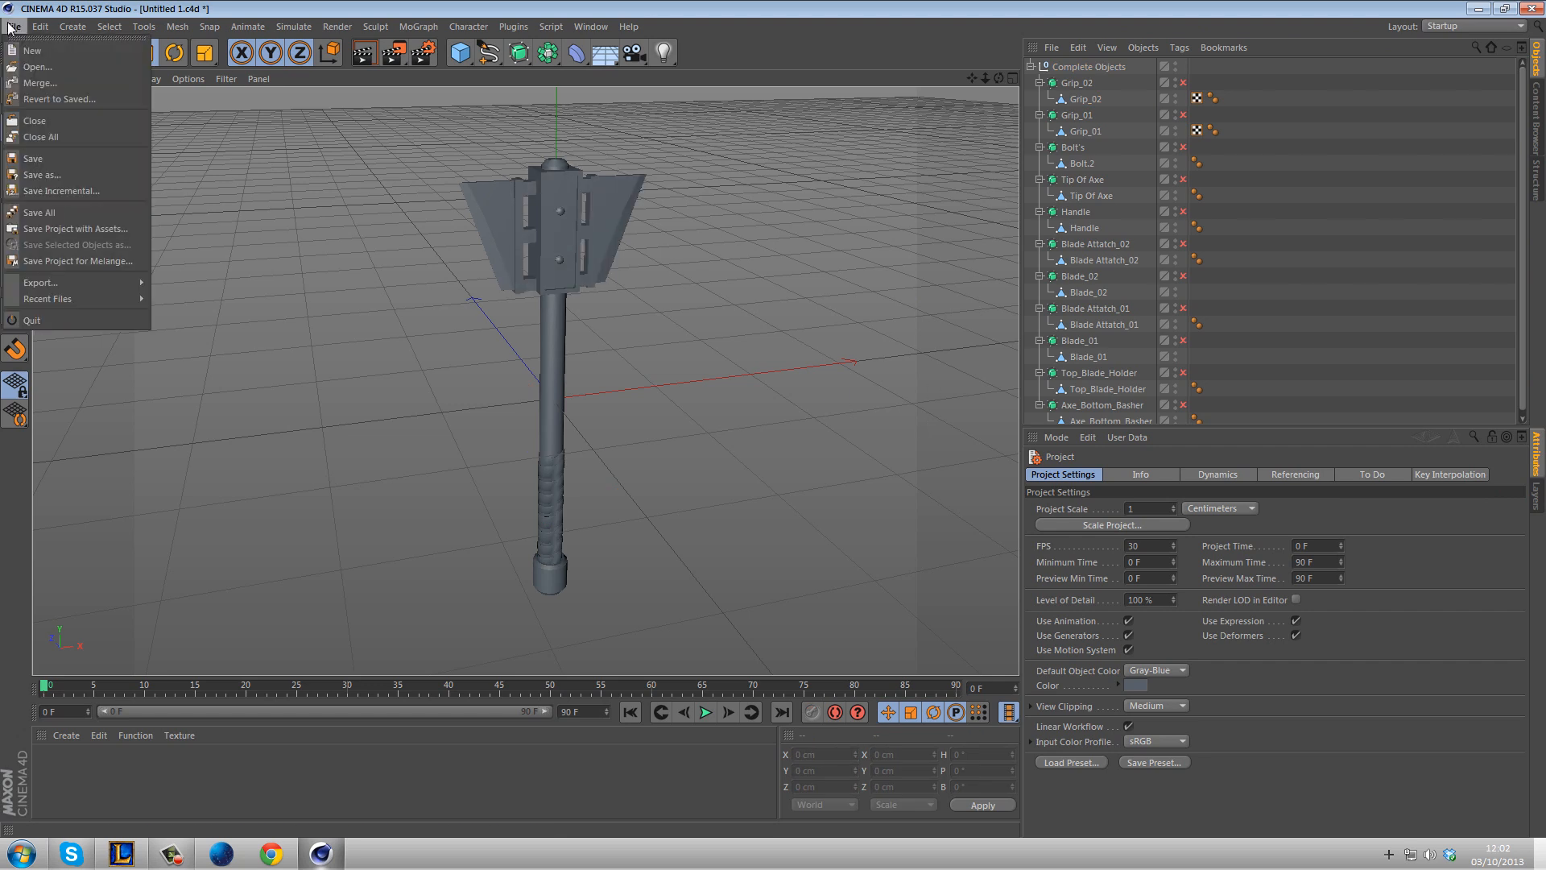
pyautogui.click(32, 50)
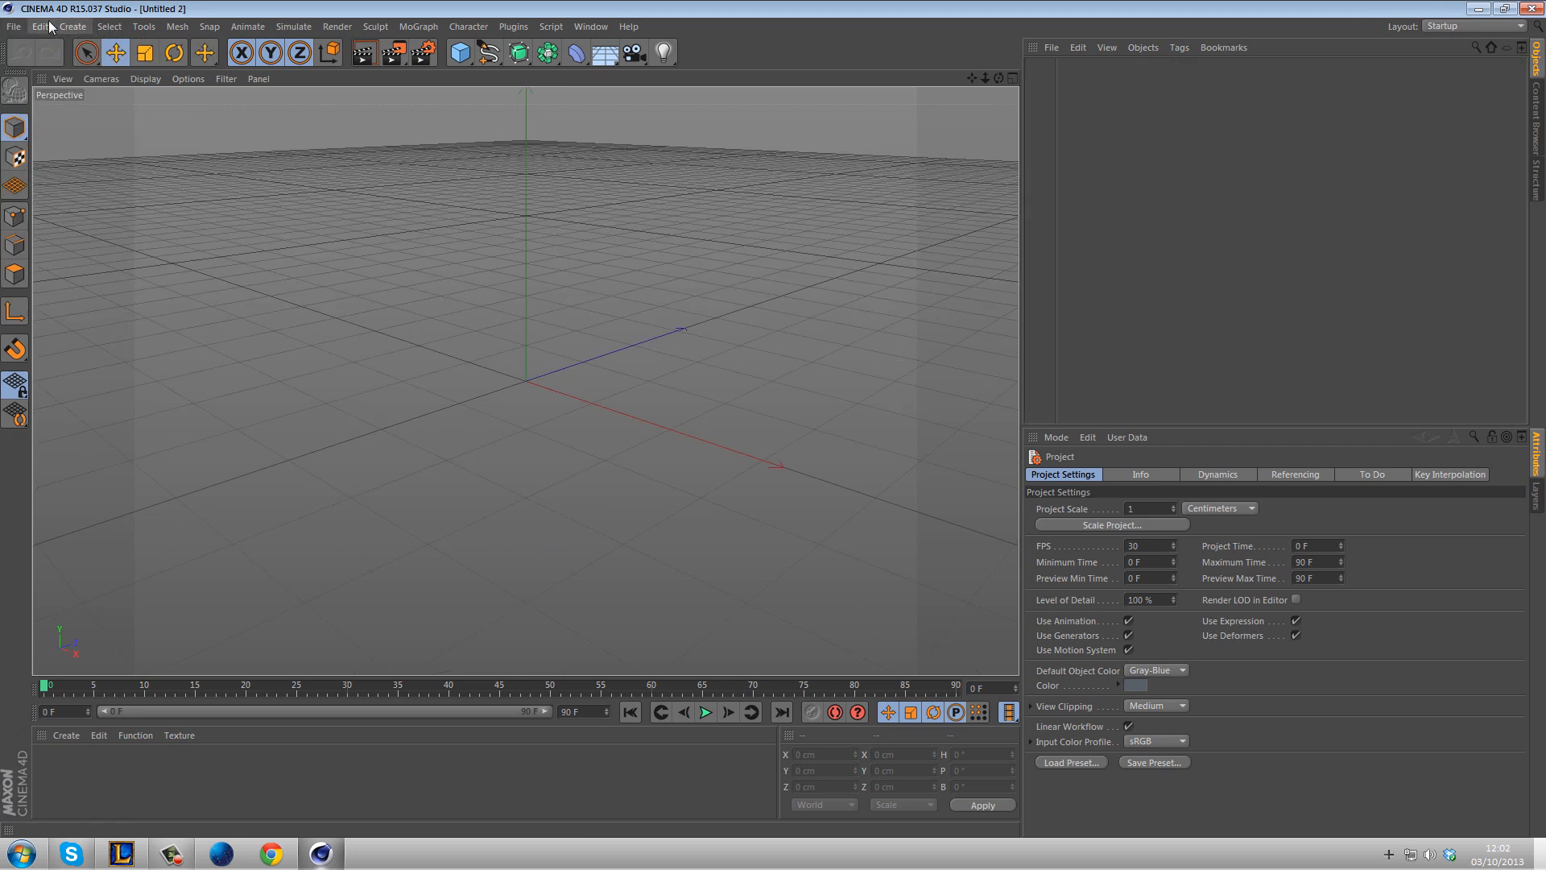
# - Open the merge file dialog and look through the axe part OBJ files on the Desktop
pyautogui.click(16, 28)
pyautogui.click(61, 71)
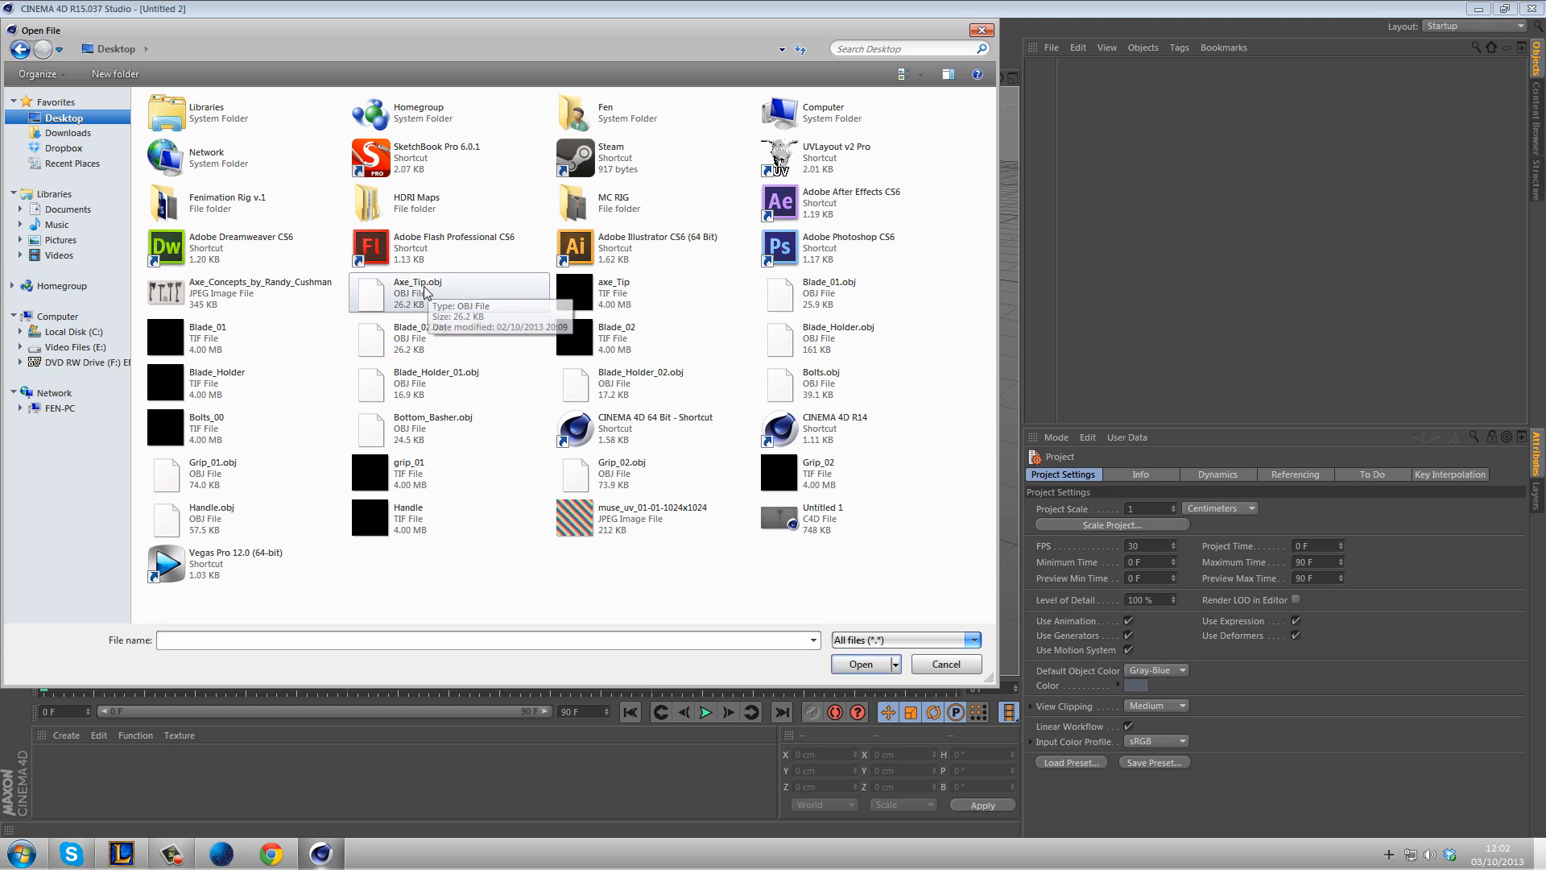
pyautogui.click(423, 342)
pyautogui.click(425, 385)
pyautogui.click(234, 475)
pyautogui.click(236, 512)
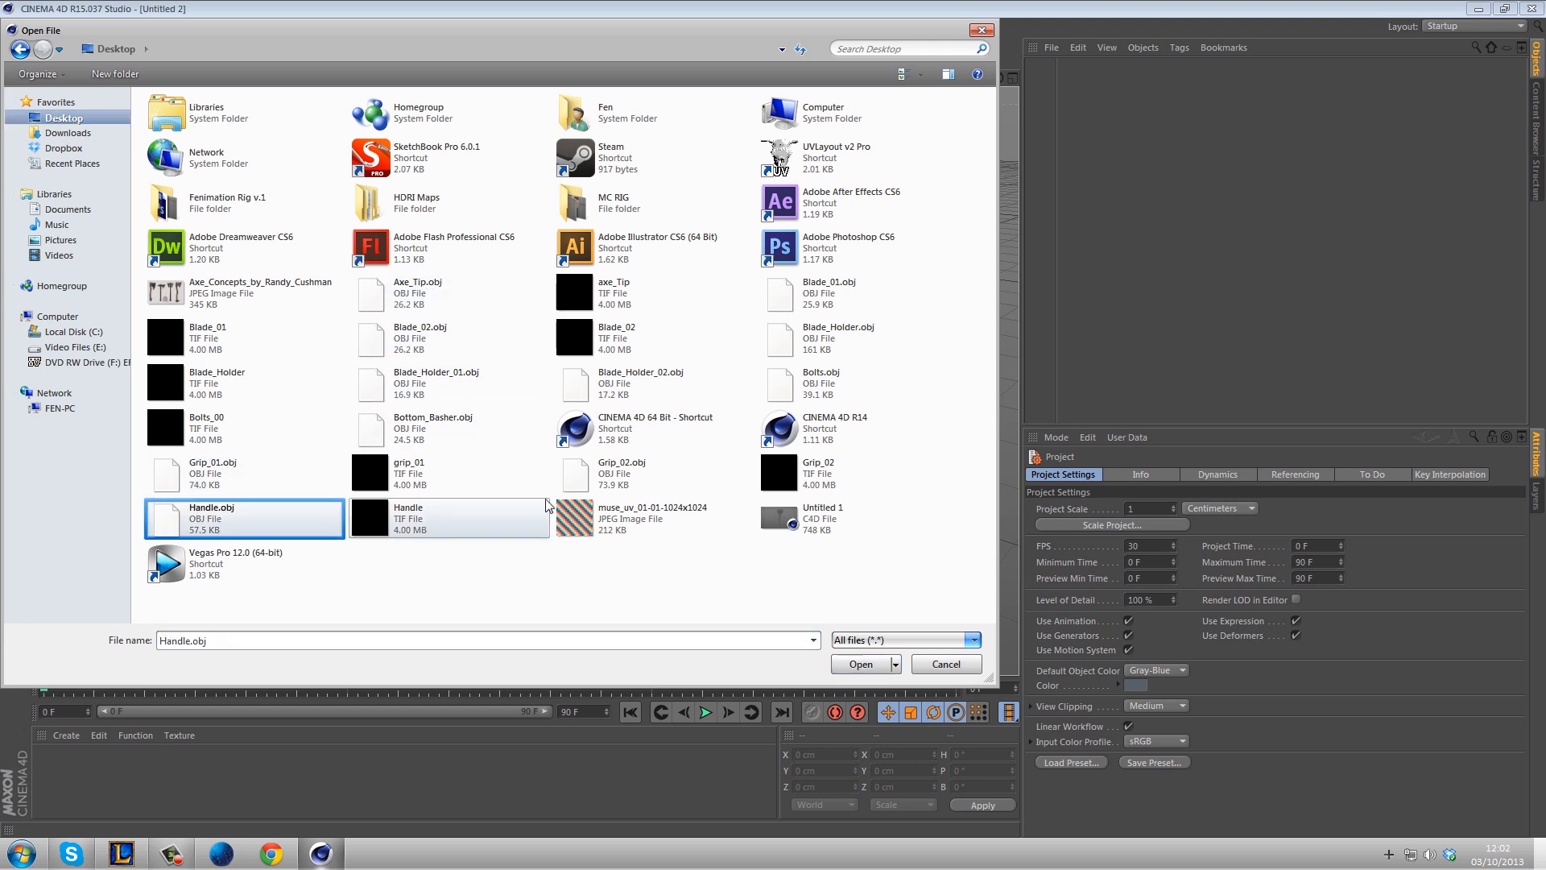
pyautogui.click(650, 474)
pyautogui.click(649, 390)
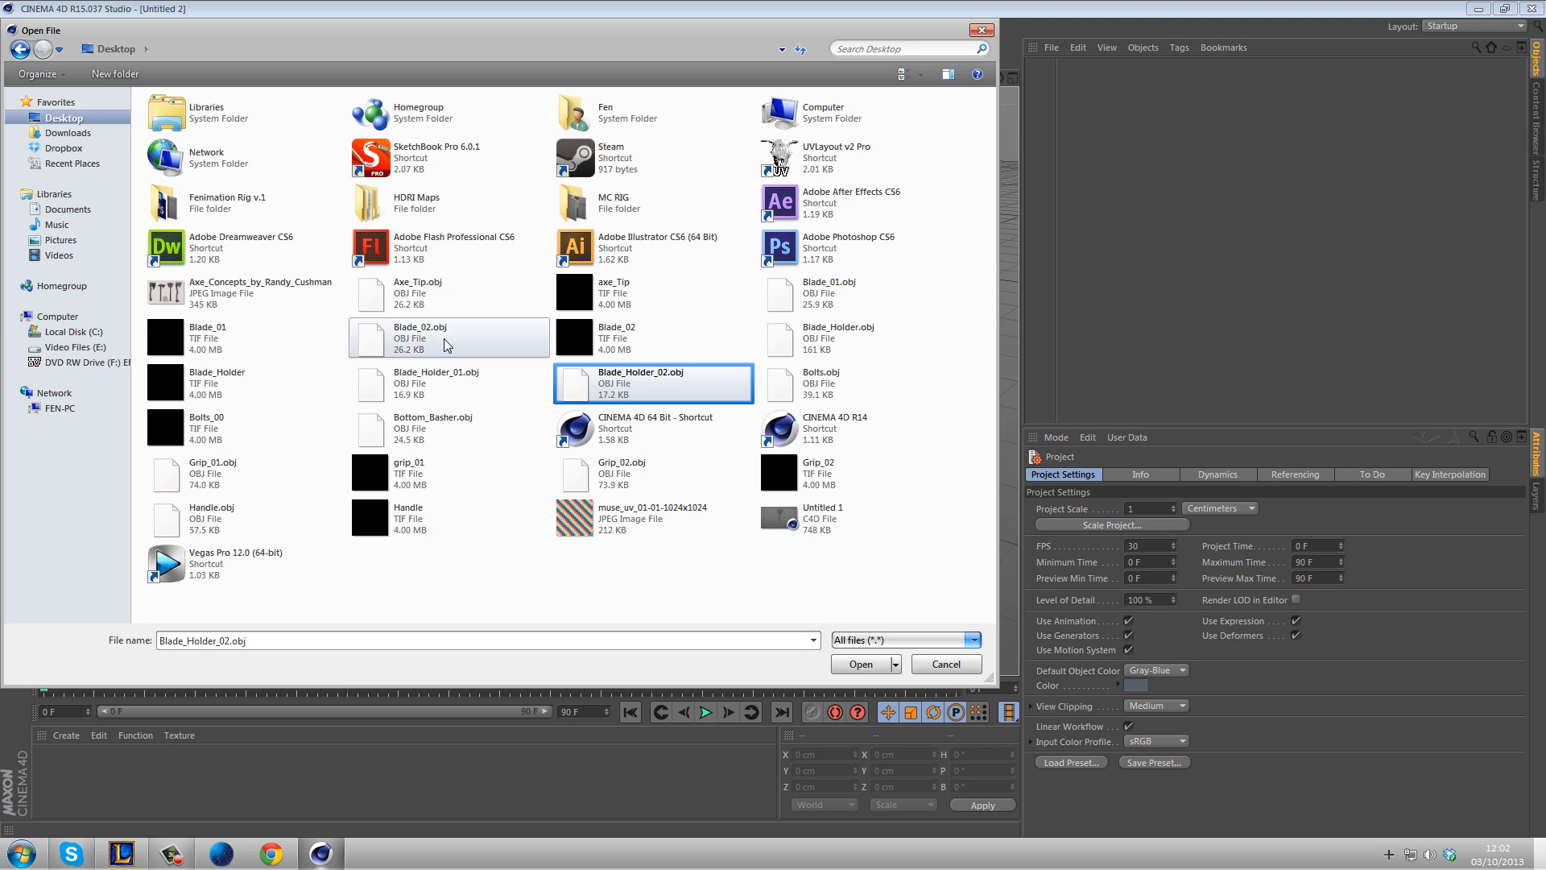
pyautogui.click(425, 298)
pyautogui.click(426, 382)
pyautogui.click(429, 351)
pyautogui.click(420, 303)
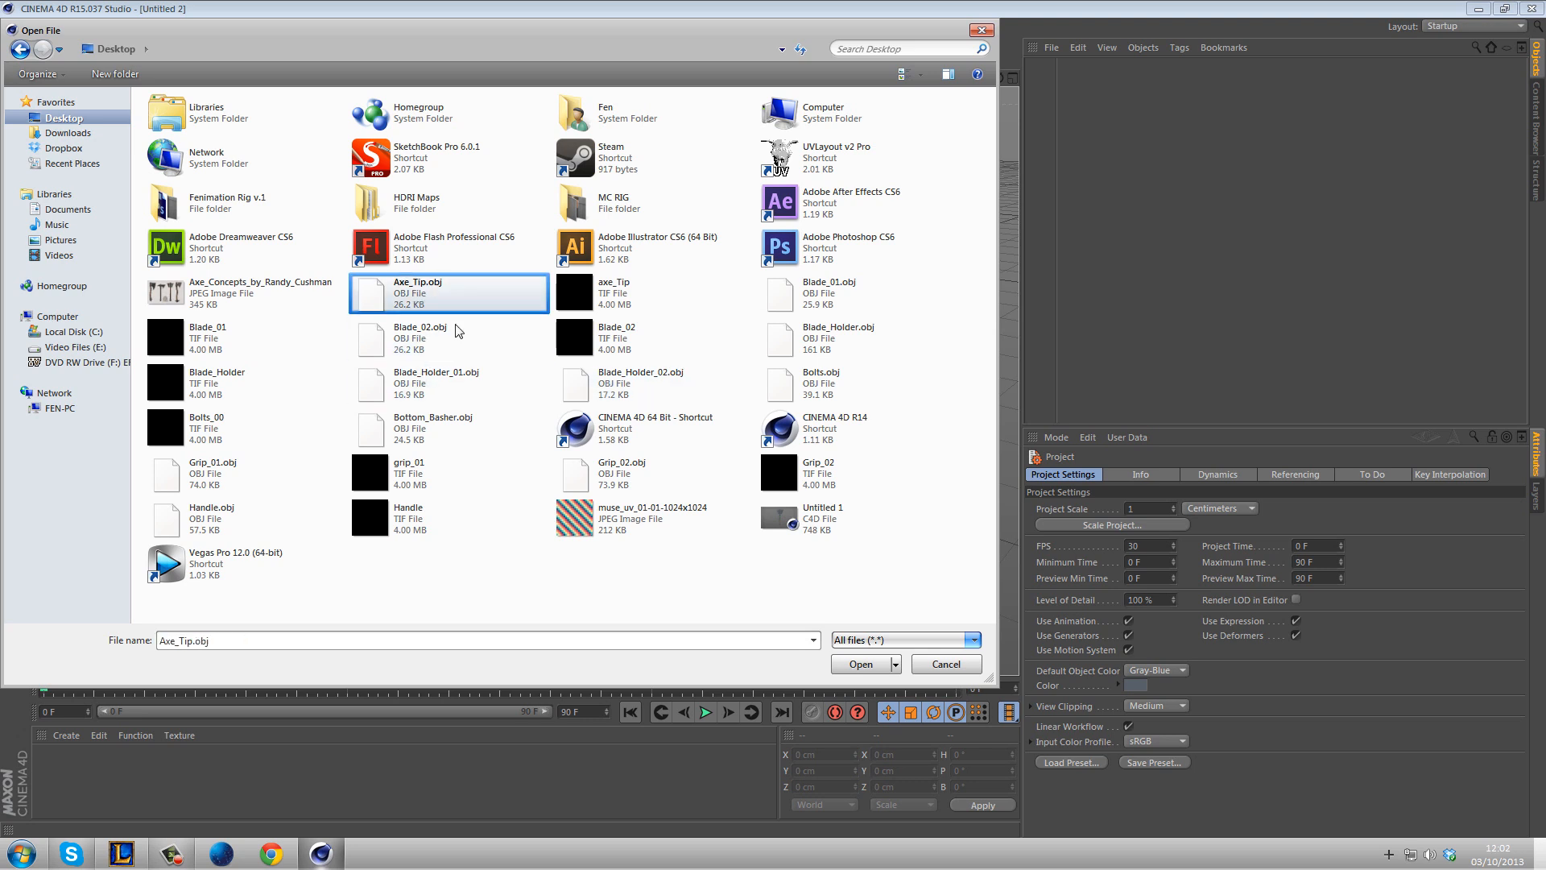
pyautogui.click(234, 475)
# - Merge Axe_Tip.obj into the new project, accepting the Wavefront import settings
pyautogui.click(418, 310)
pyautogui.doubleClick(427, 305)
pyautogui.click(397, 436)
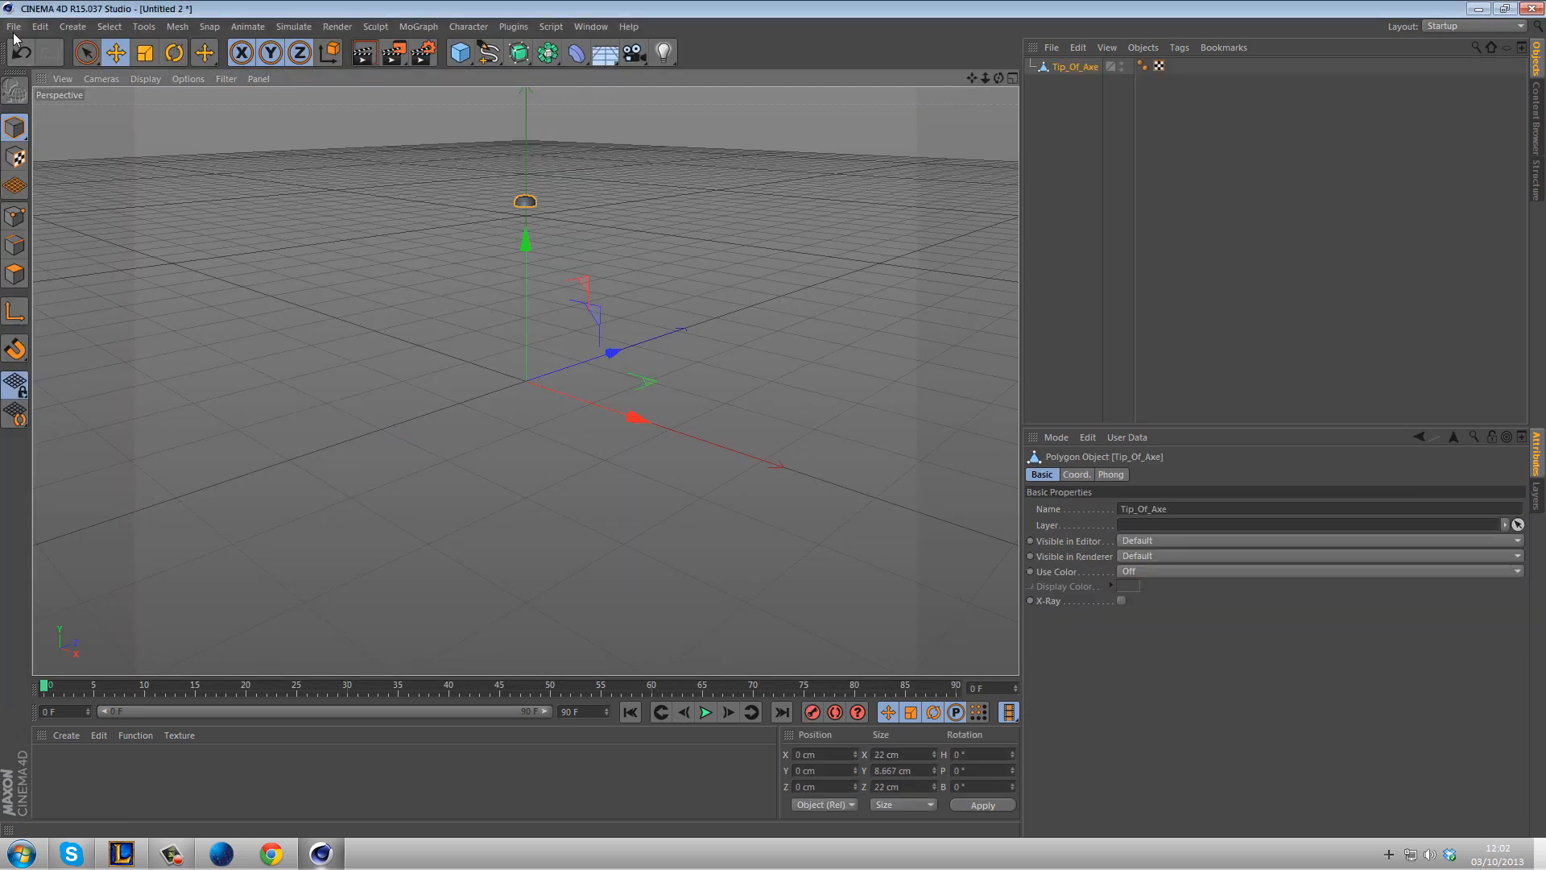
# - Merge Blade_02.obj into the project, accepting the Wavefront import settings
pyautogui.click(14, 27)
pyautogui.click(48, 69)
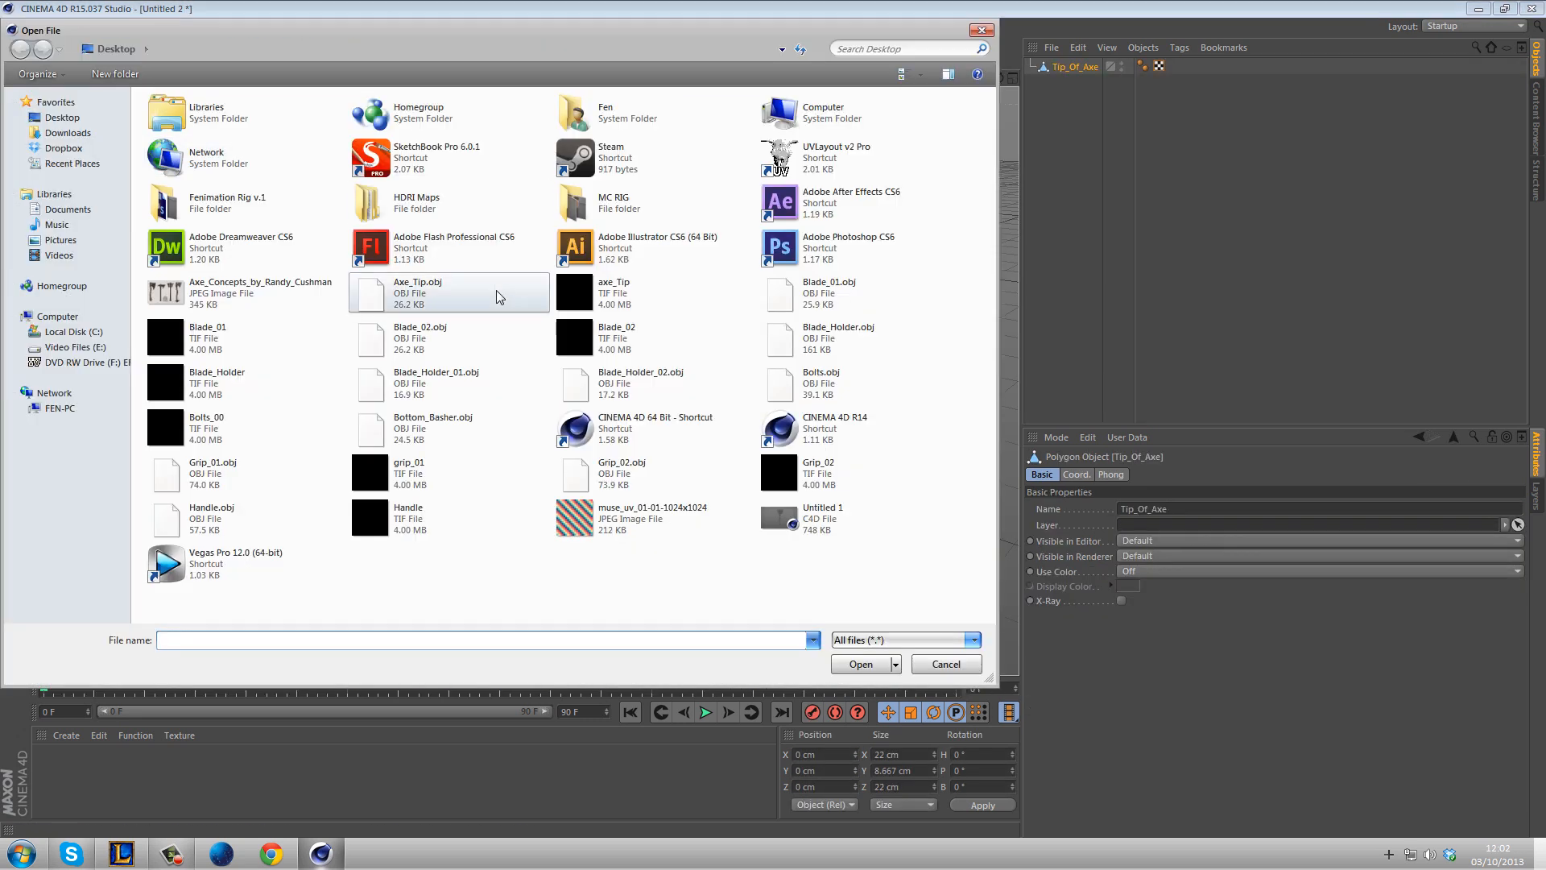
pyautogui.doubleClick(449, 353)
pyautogui.click(422, 486)
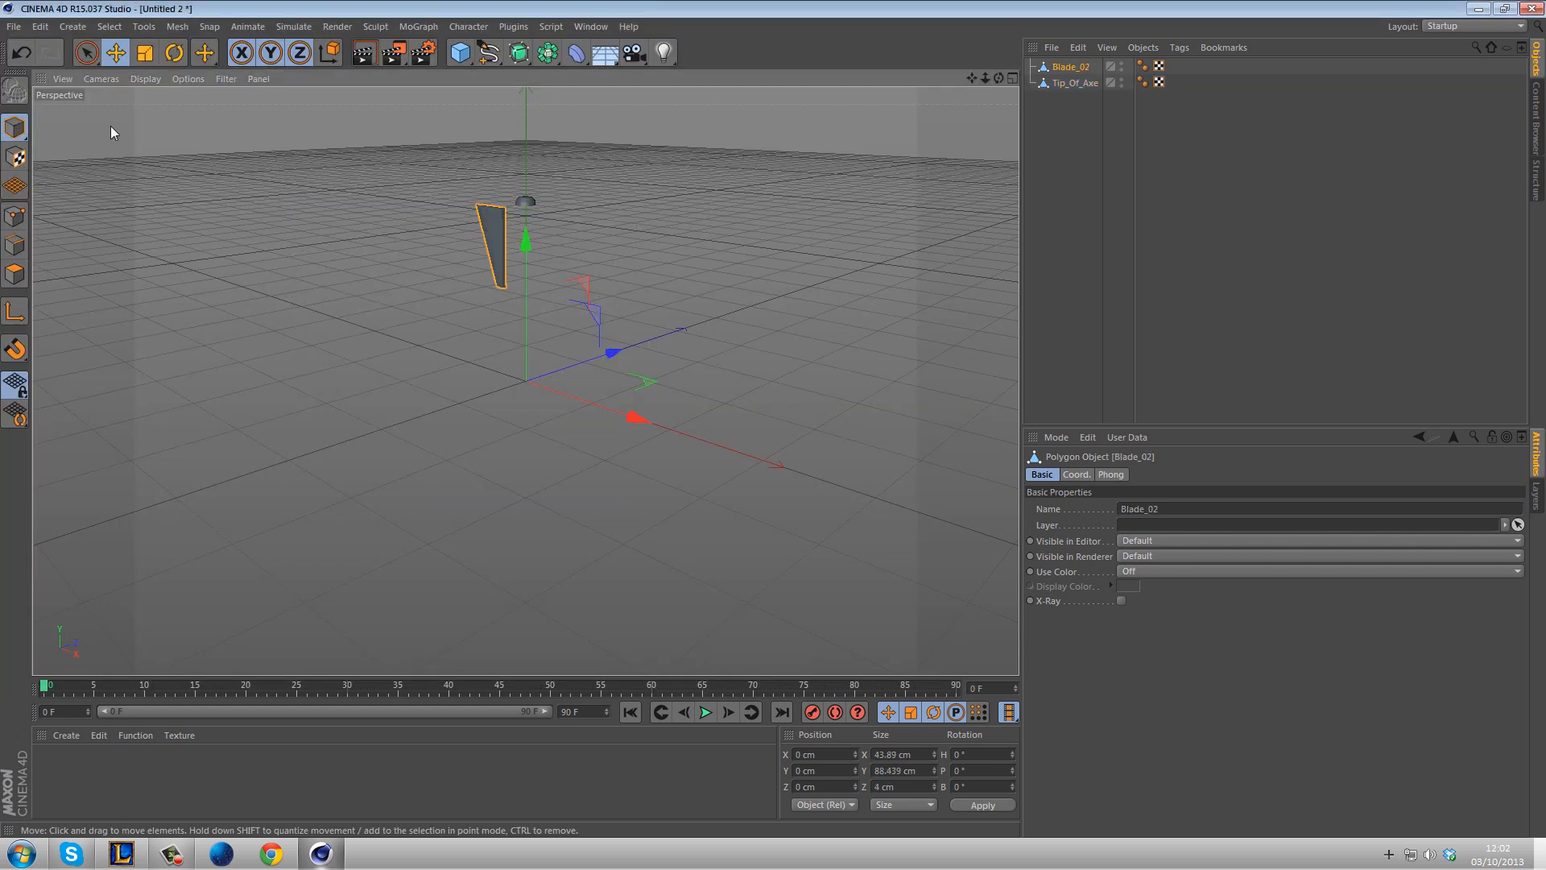
# - Merge Blade_01.obj into the project with a Wavefront import scale of 1 centimeter
pyautogui.click(17, 26)
pyautogui.click(52, 80)
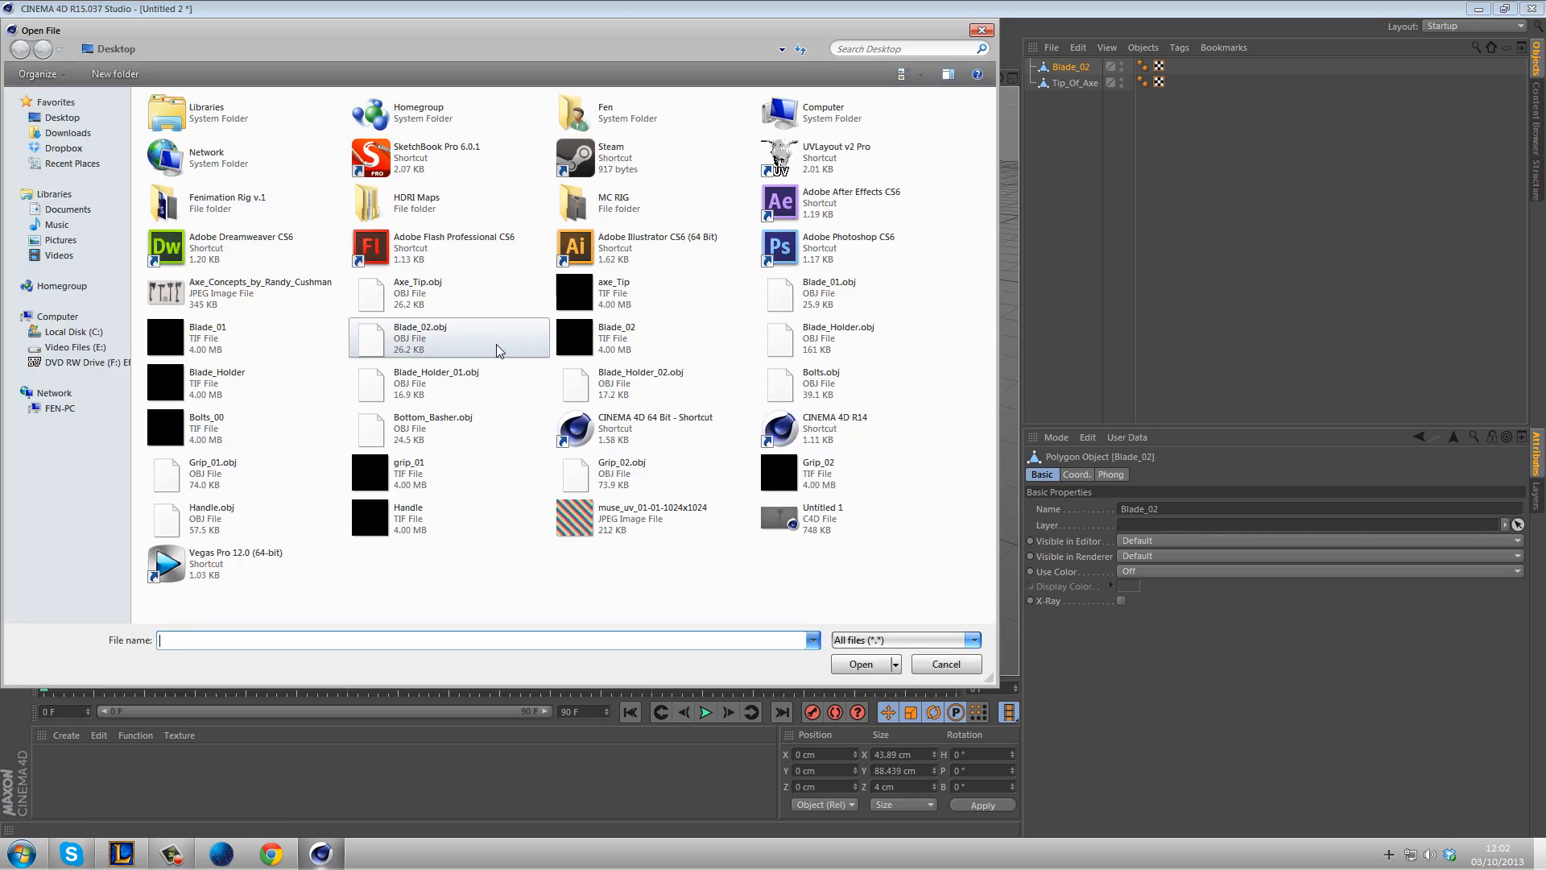
pyautogui.doubleClick(815, 295)
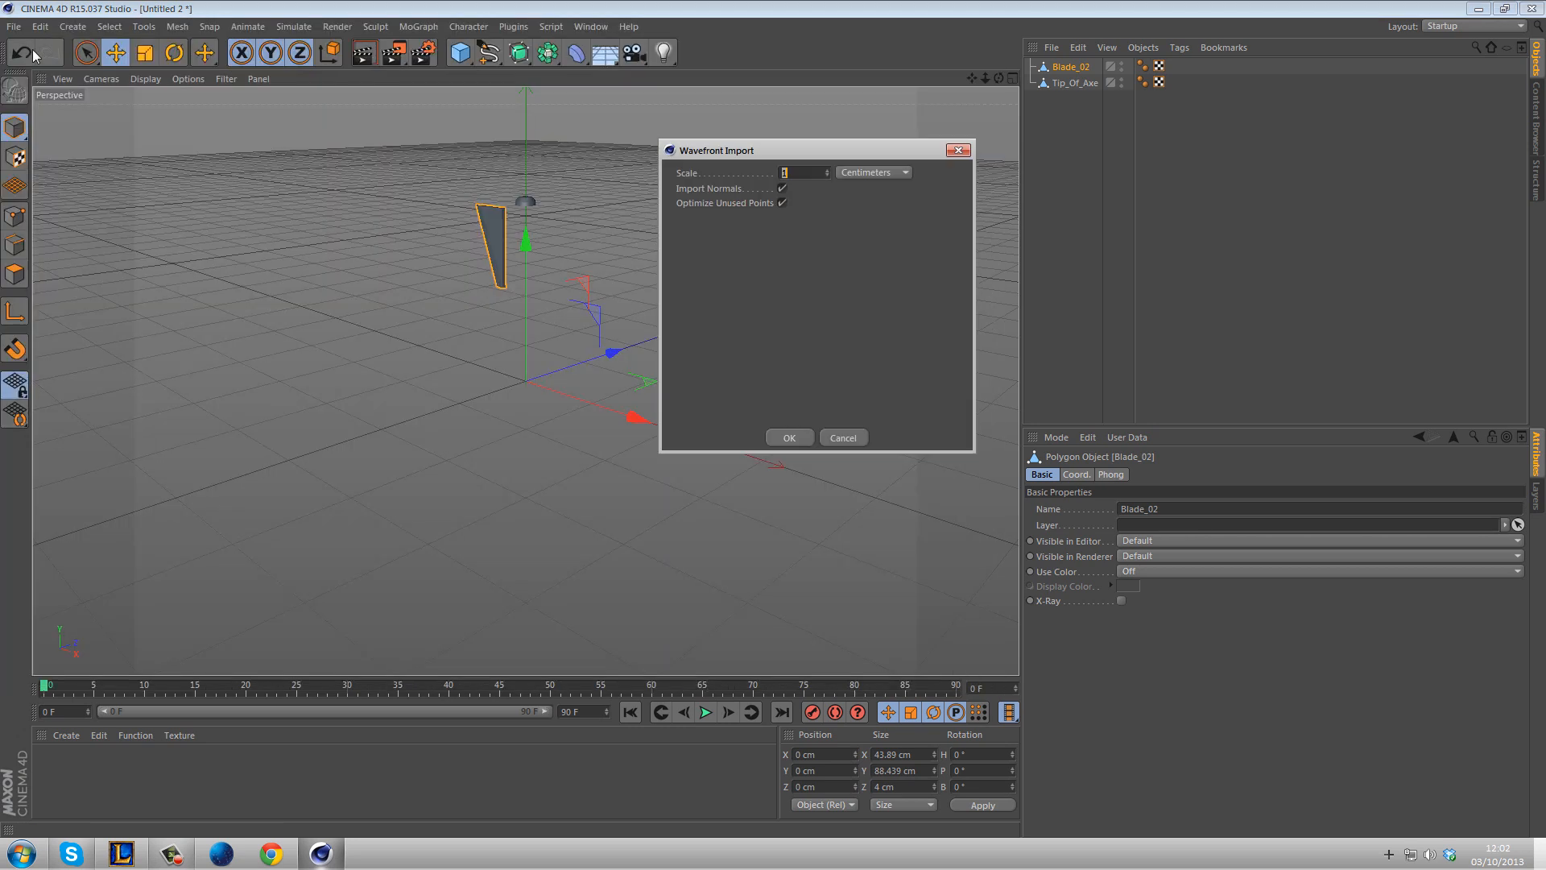
pyautogui.click(790, 437)
pyautogui.click(15, 27)
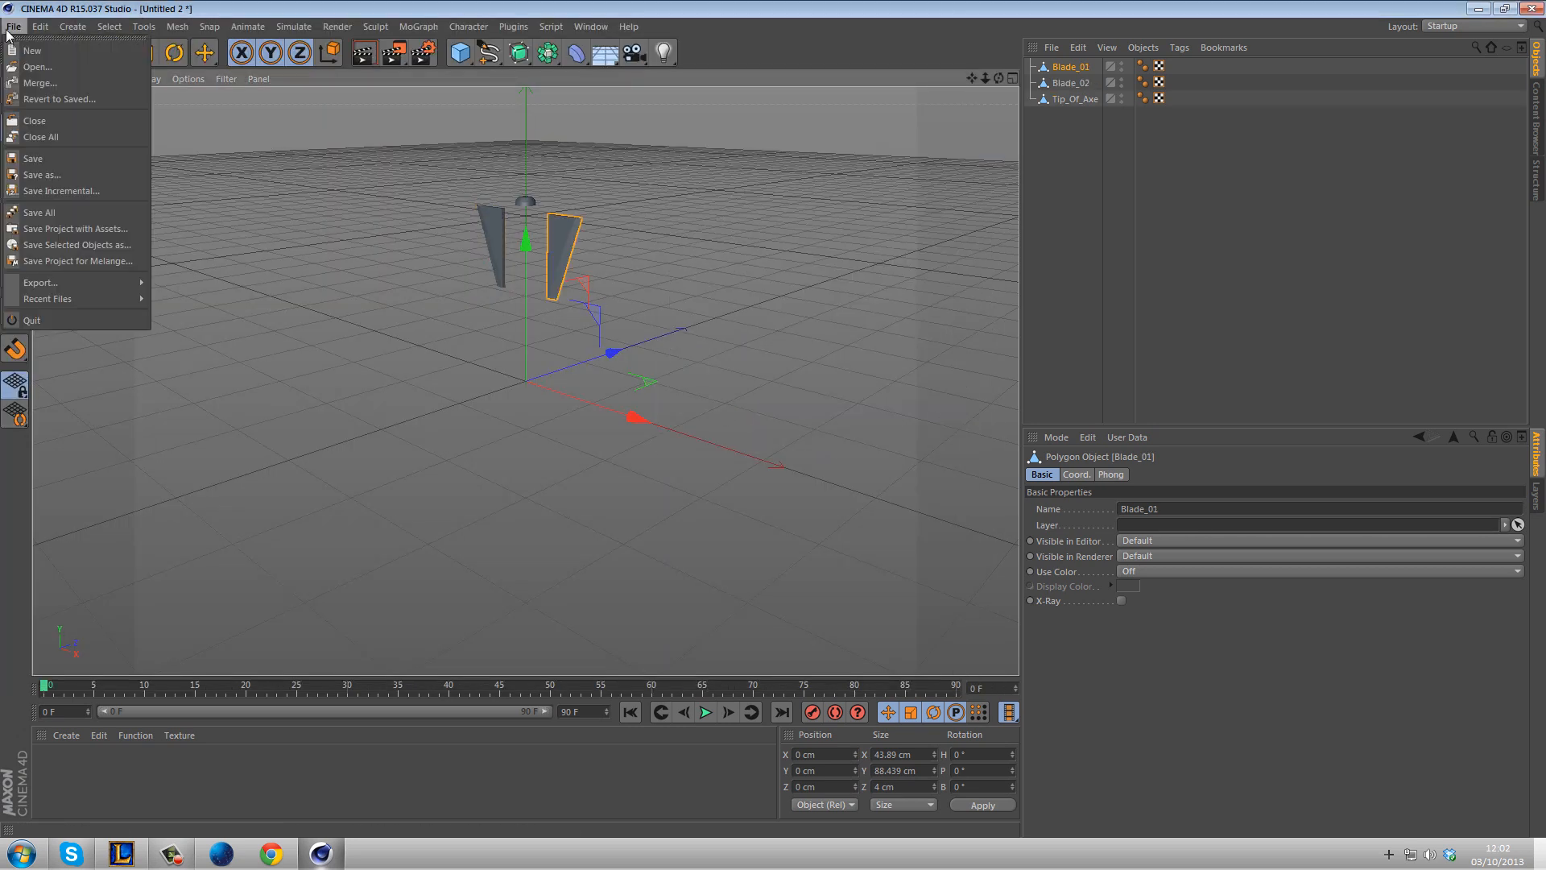
pyautogui.click(44, 68)
pyautogui.click(950, 663)
# - Merge Handle.obj into the project, accepting the Wavefront import settings
pyautogui.click(14, 27)
pyautogui.click(52, 81)
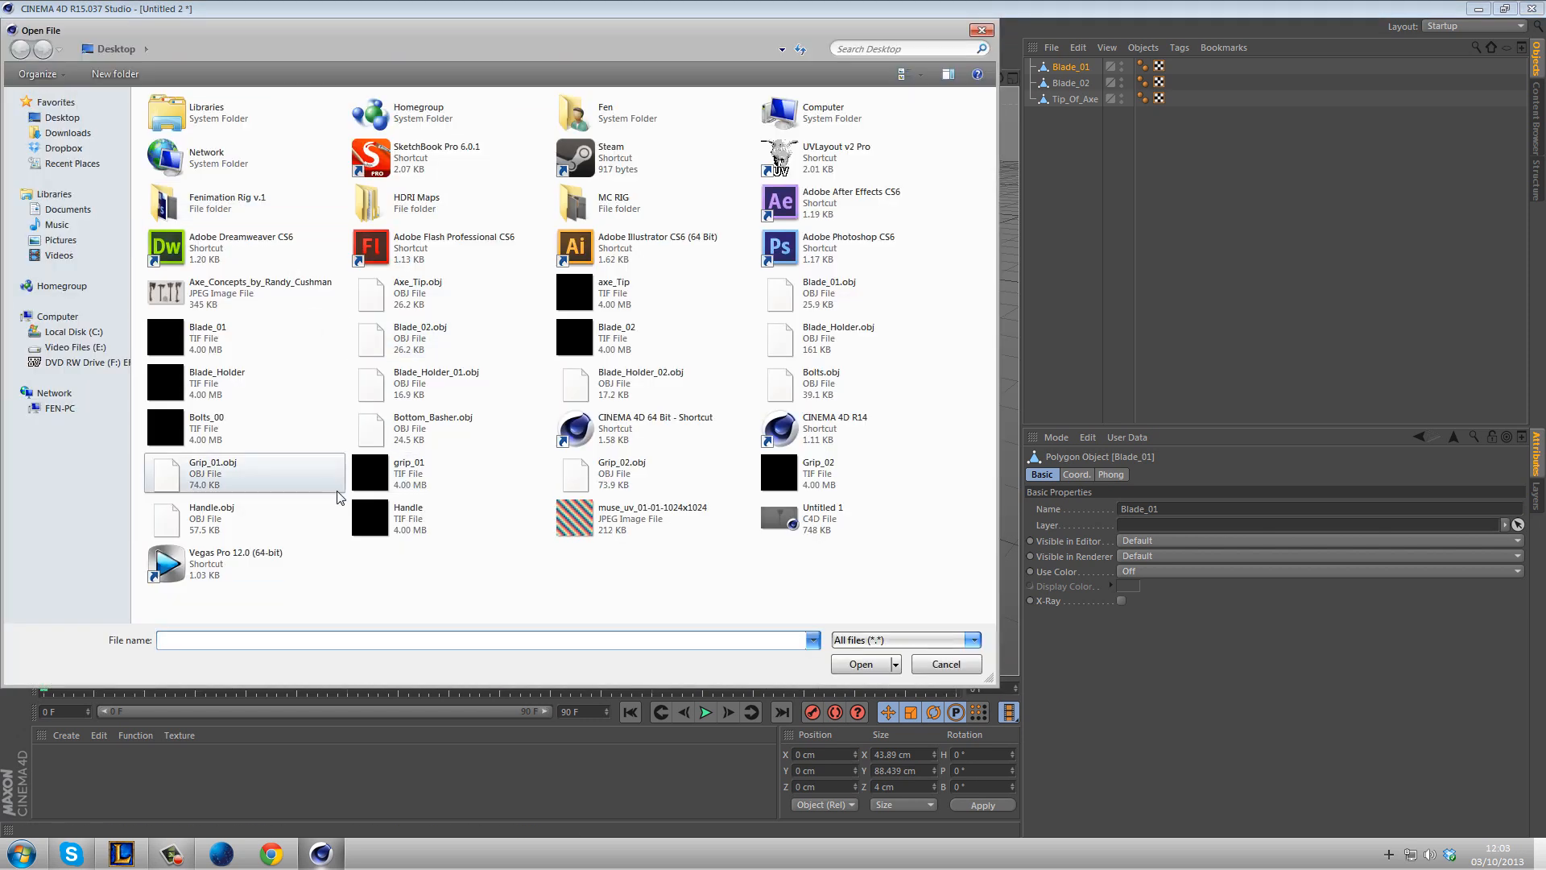
pyautogui.doubleClick(250, 518)
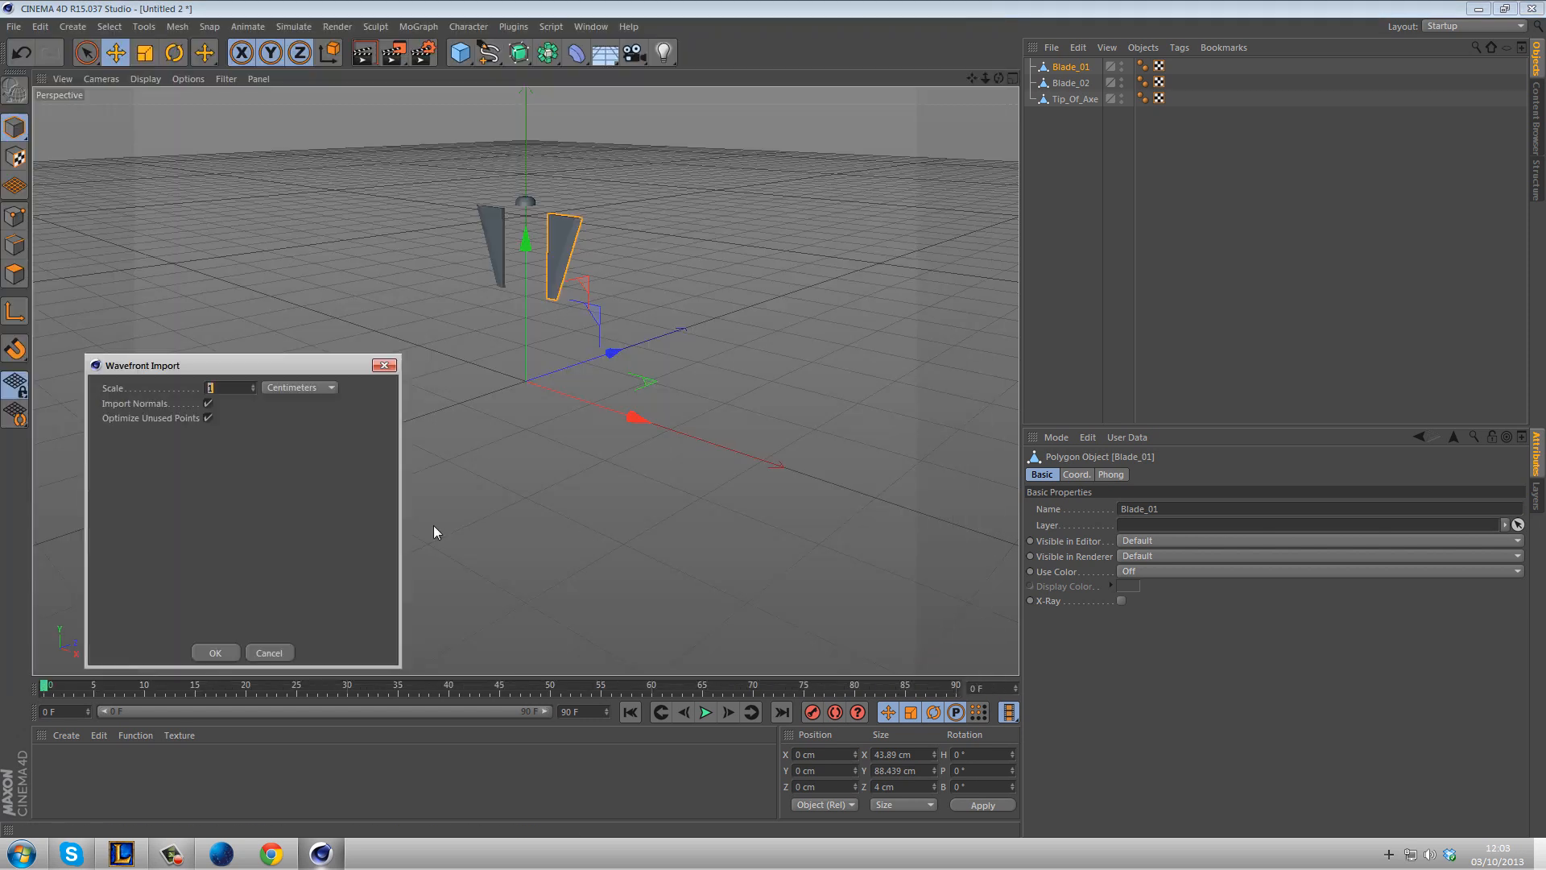
pyautogui.click(229, 651)
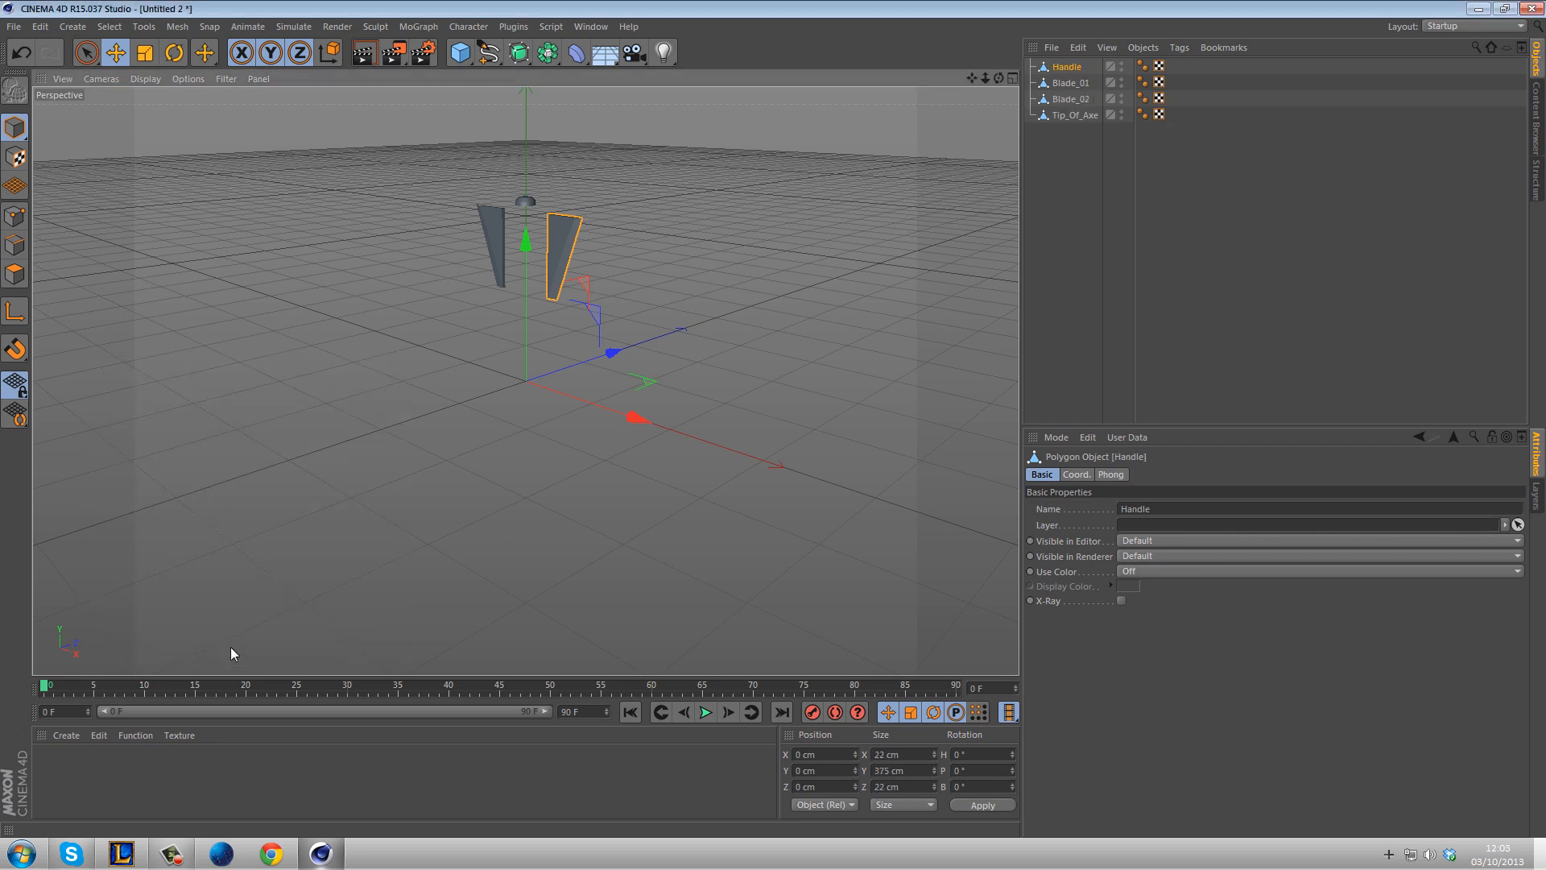
# - Merge Blade_Holder.obj into the project, accepting the Wavefront import settings, and clear the selection
pyautogui.click(14, 27)
pyautogui.click(48, 83)
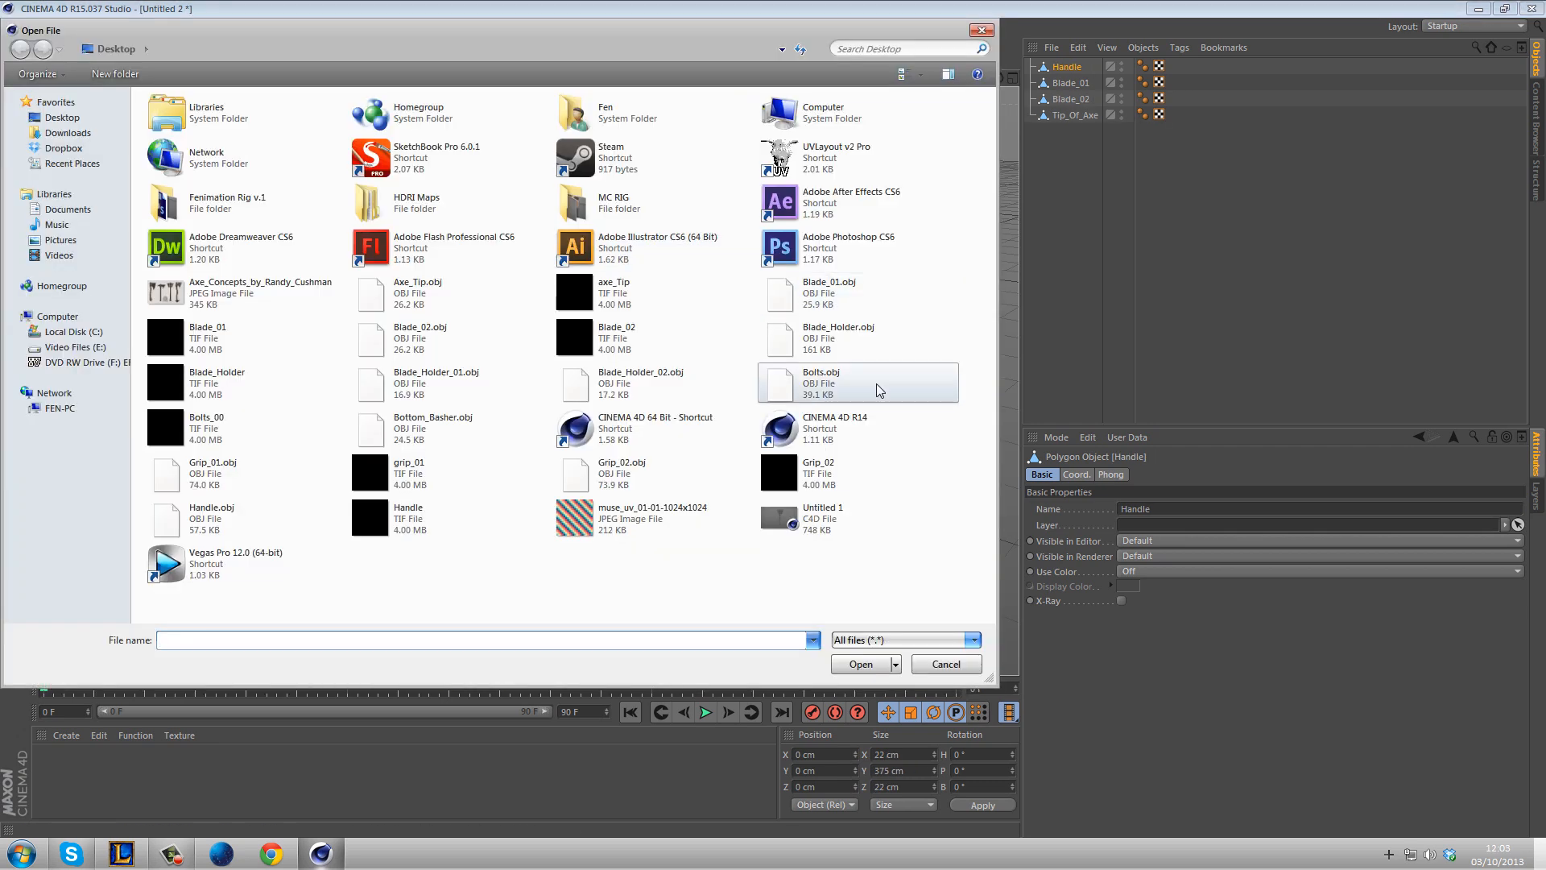
pyautogui.click(877, 338)
pyautogui.click(877, 663)
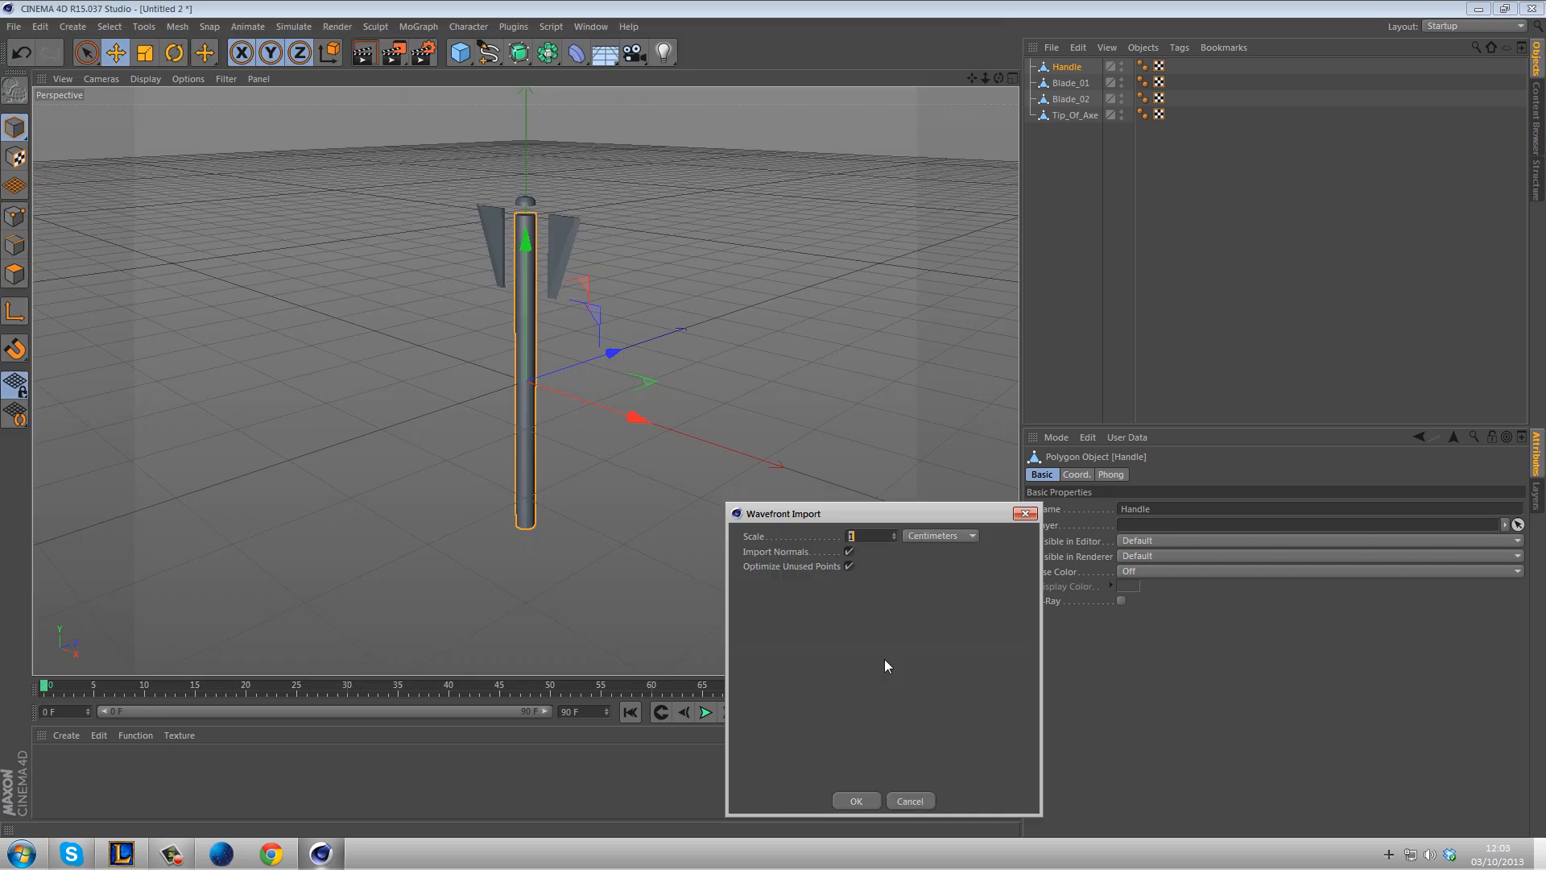
pyautogui.click(852, 797)
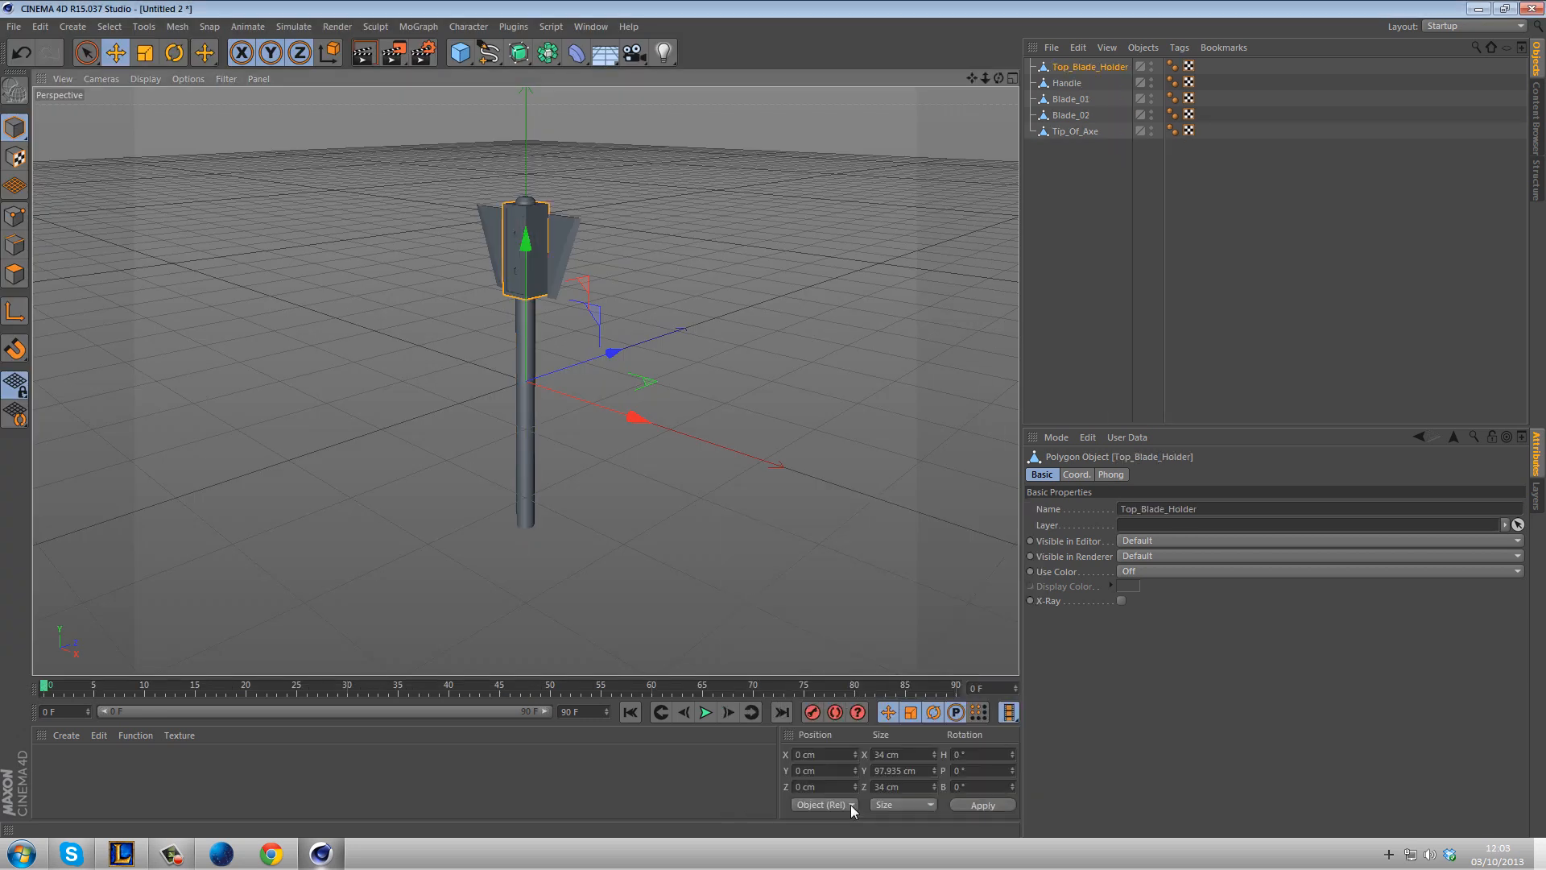
pyautogui.click(778, 335)
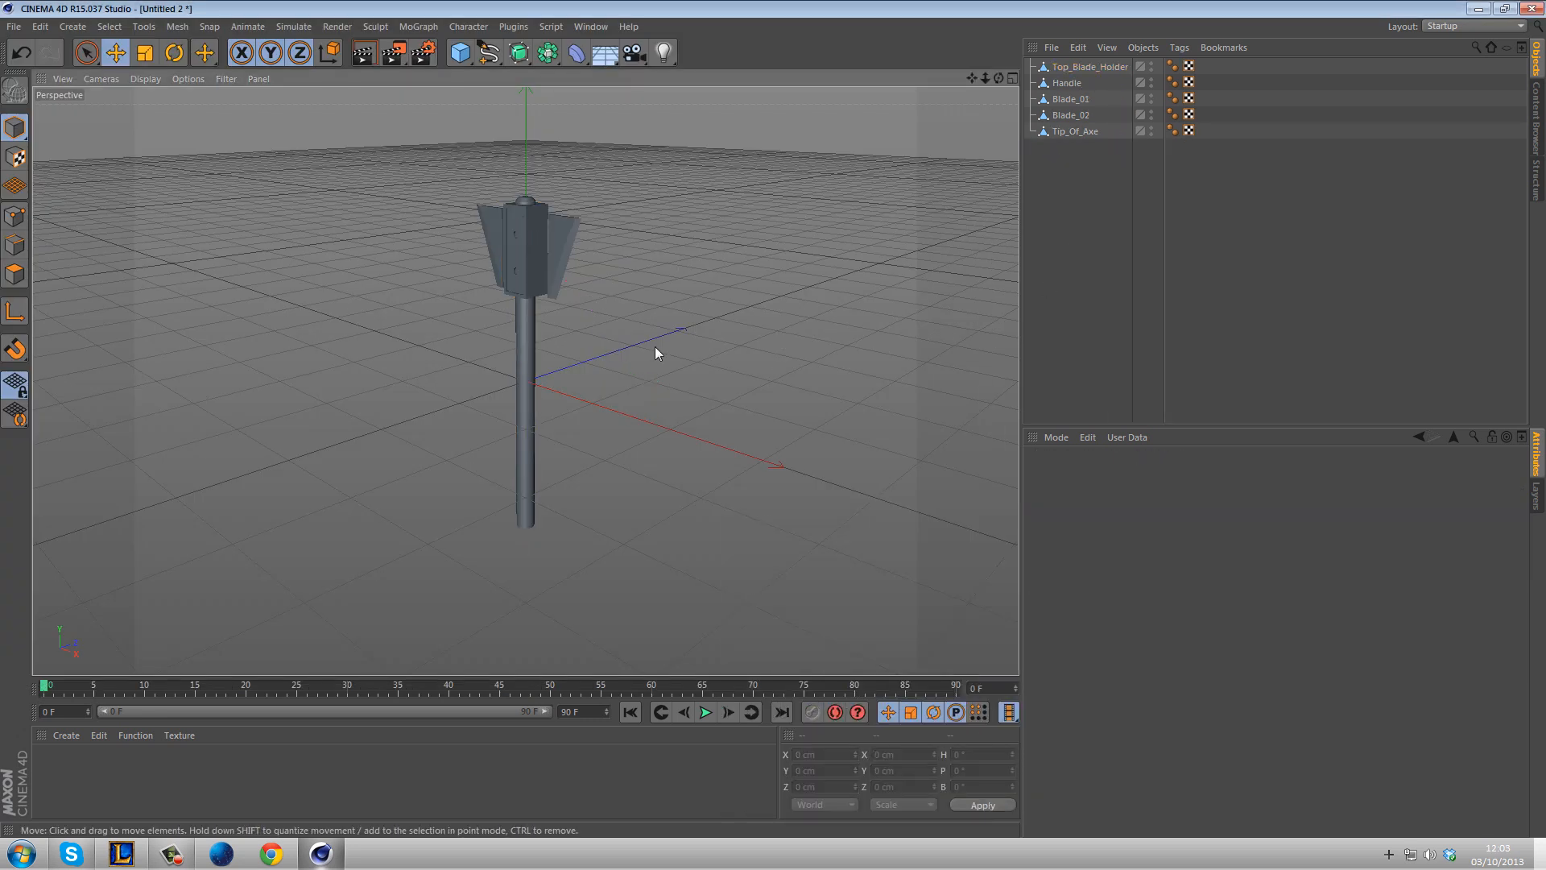
# - Create a new material and apply it to all five axe parts
pyautogui.keyDown('alt'); pyautogui.moveTo(644, 326); pyautogui.dragTo(747, 315); pyautogui.keyUp('alt')
pyautogui.doubleClick(162, 815)
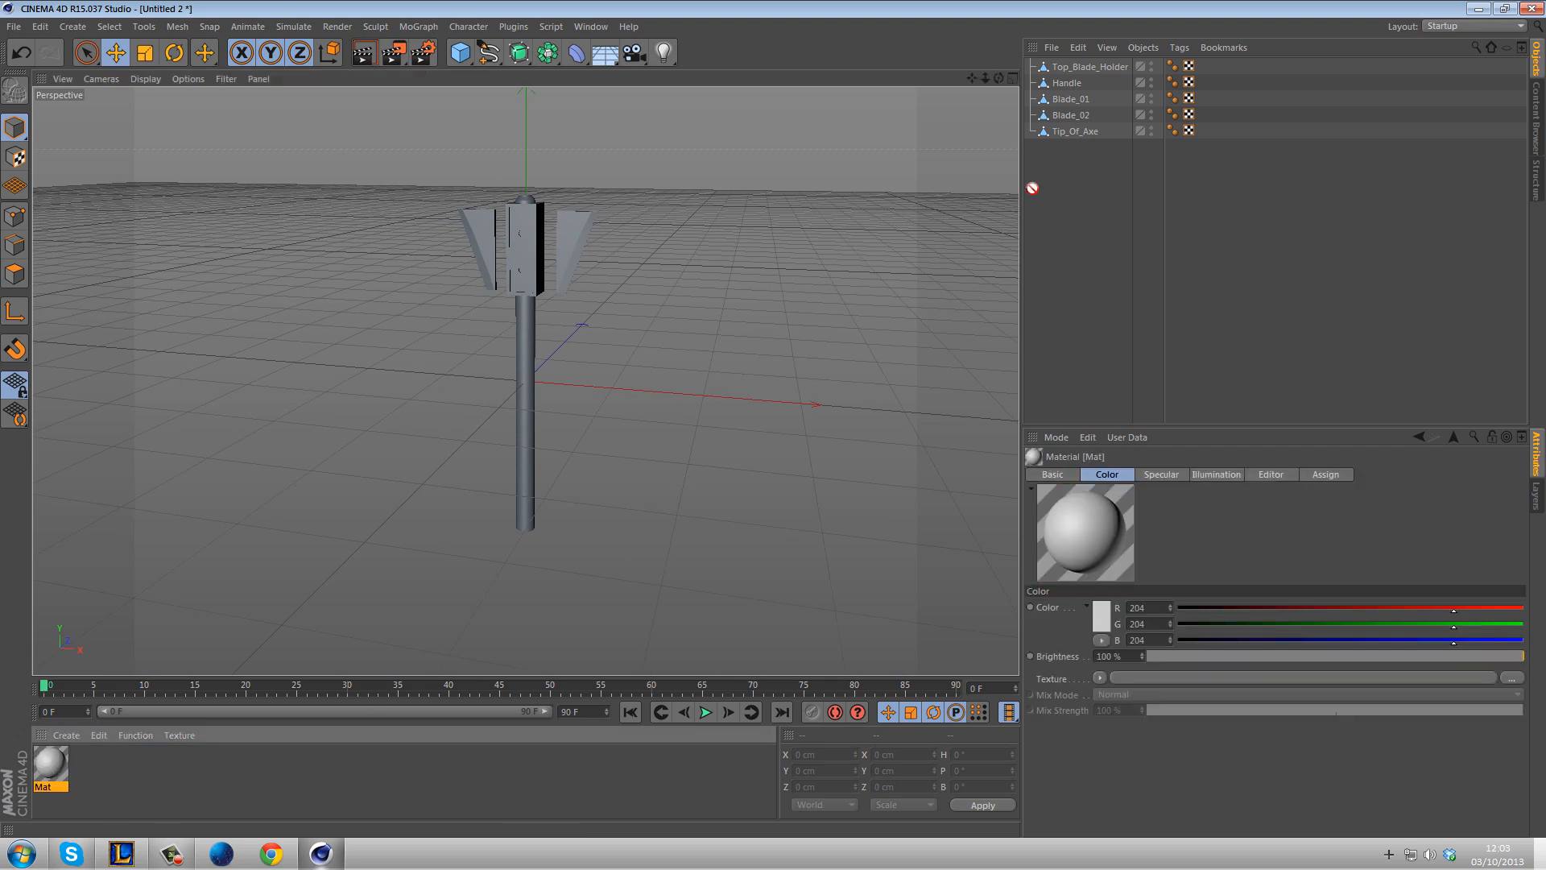
pyautogui.moveTo(1073, 141); pyautogui.dragTo(1206, 98)
pyautogui.keyDown('ctrl'); pyautogui.moveTo(1205, 97); pyautogui.dragTo(1206, 82); pyautogui.keyUp('ctrl')
pyautogui.keyDown('ctrl'); pyautogui.moveTo(1206, 81); pyautogui.dragTo(1204, 65); pyautogui.keyUp('ctrl')
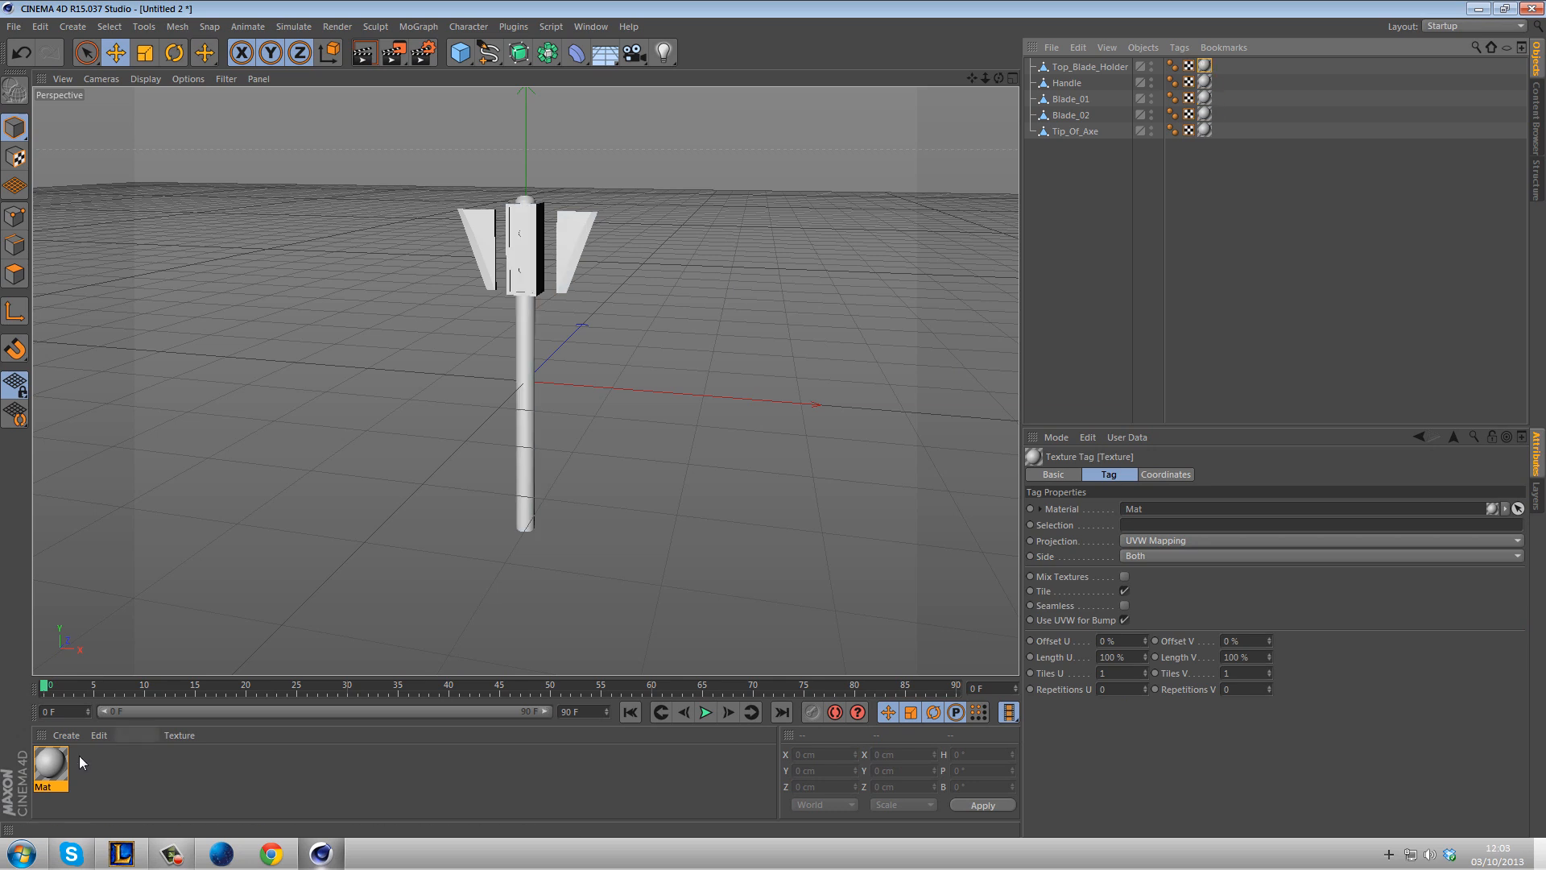
# - Load muse_uv_01-01-1024x1024 as the material's Color texture without copying the image to the project location
pyautogui.click(44, 773)
pyautogui.doubleClick(44, 773)
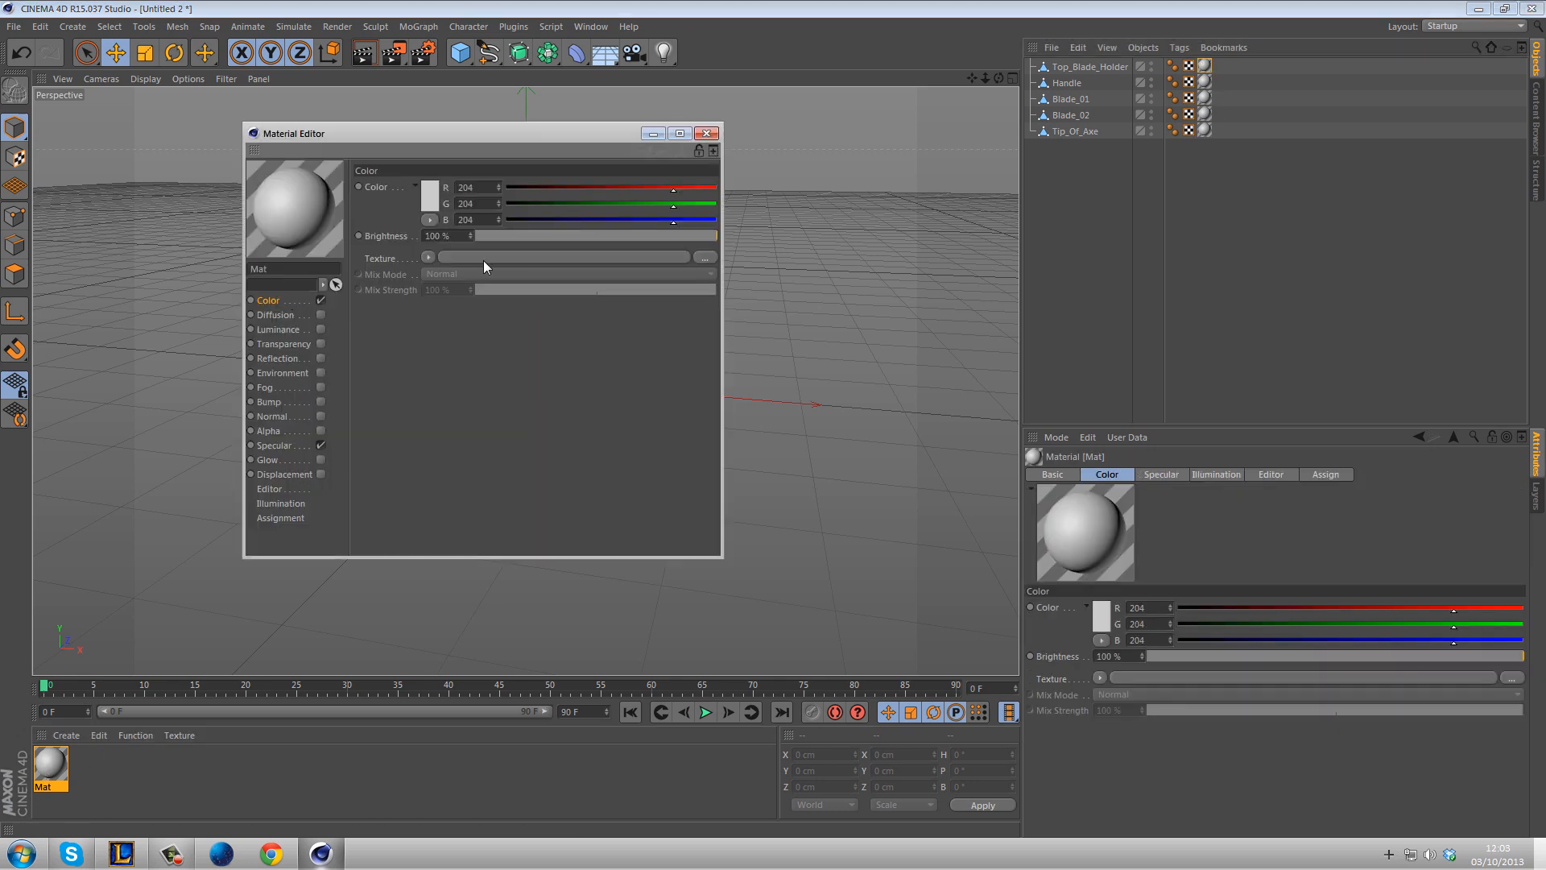
pyautogui.click(485, 260)
pyautogui.doubleClick(846, 639)
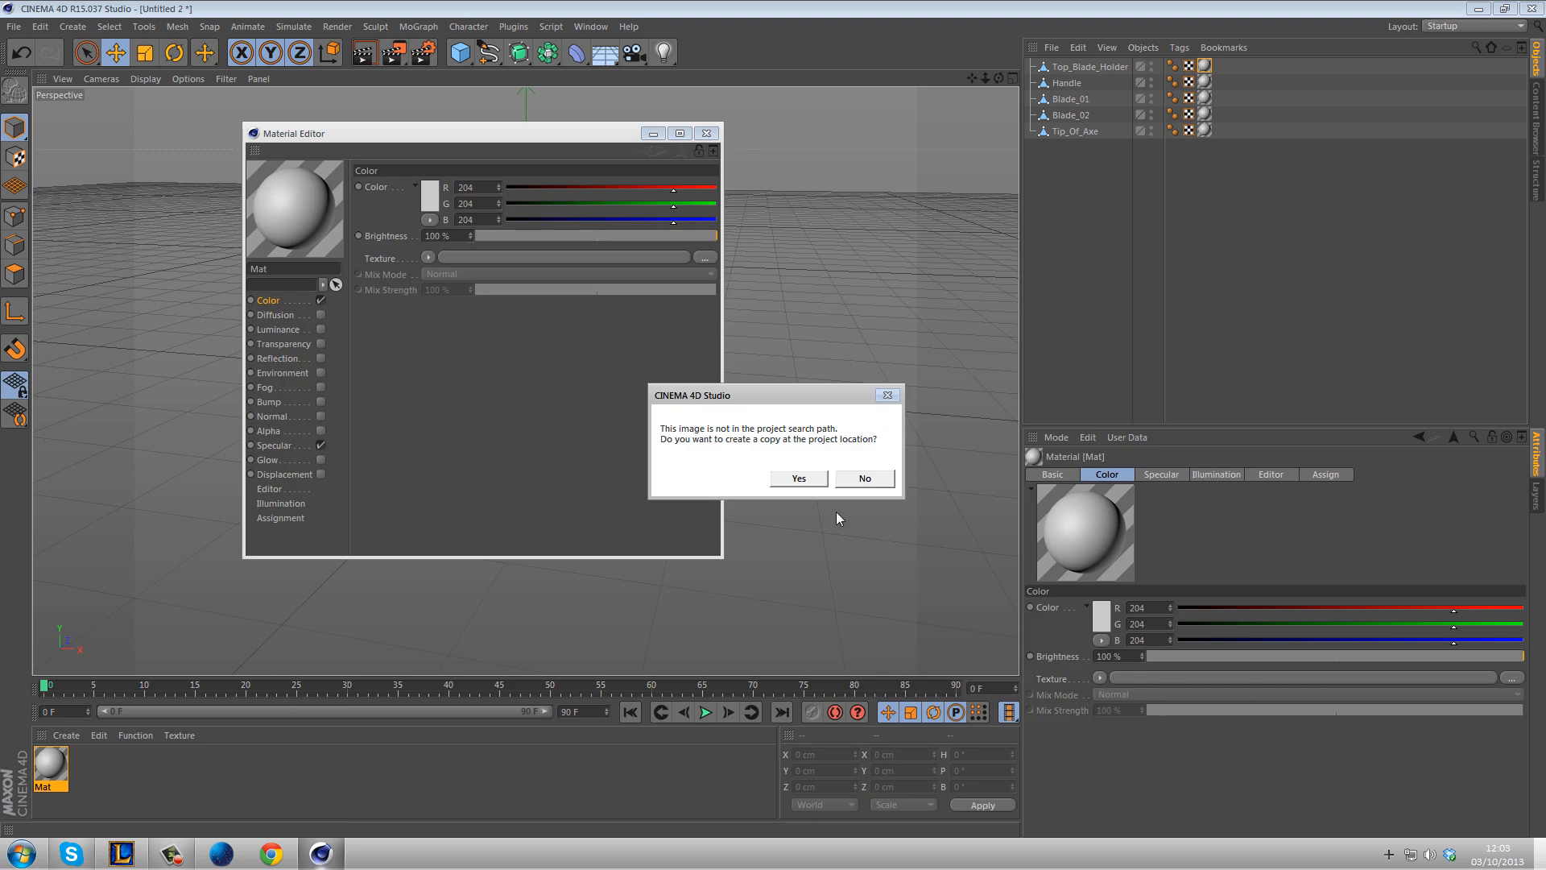
pyautogui.click(865, 478)
# - Set the material's editor Texture Preview Size to 1024x1024 (4 MB) and close the Material Editor
pyautogui.click(274, 489)
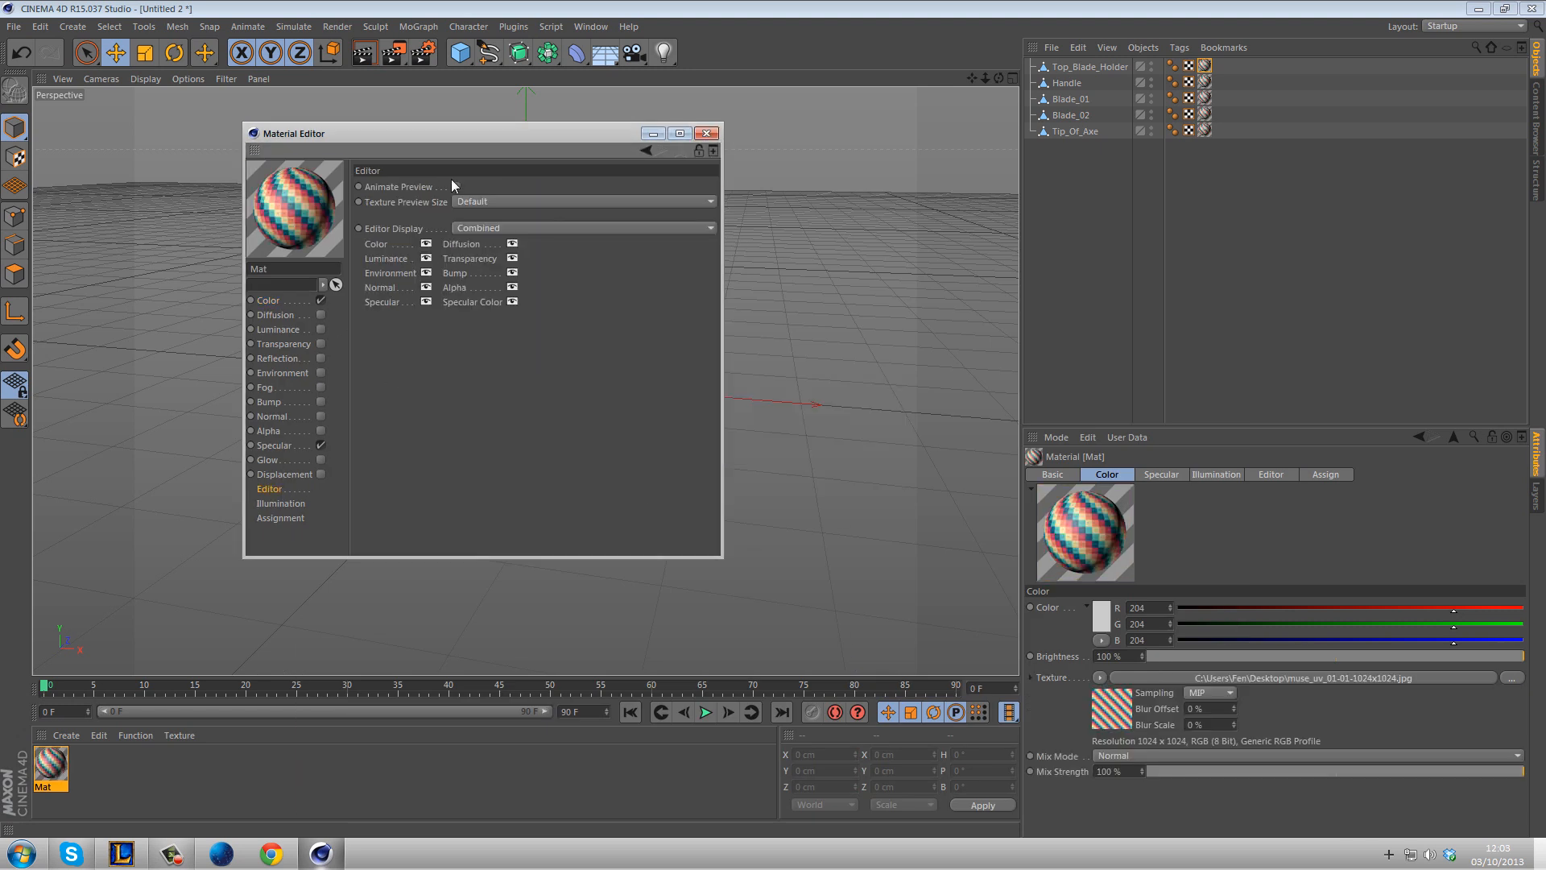
pyautogui.click(458, 201)
pyautogui.click(510, 299)
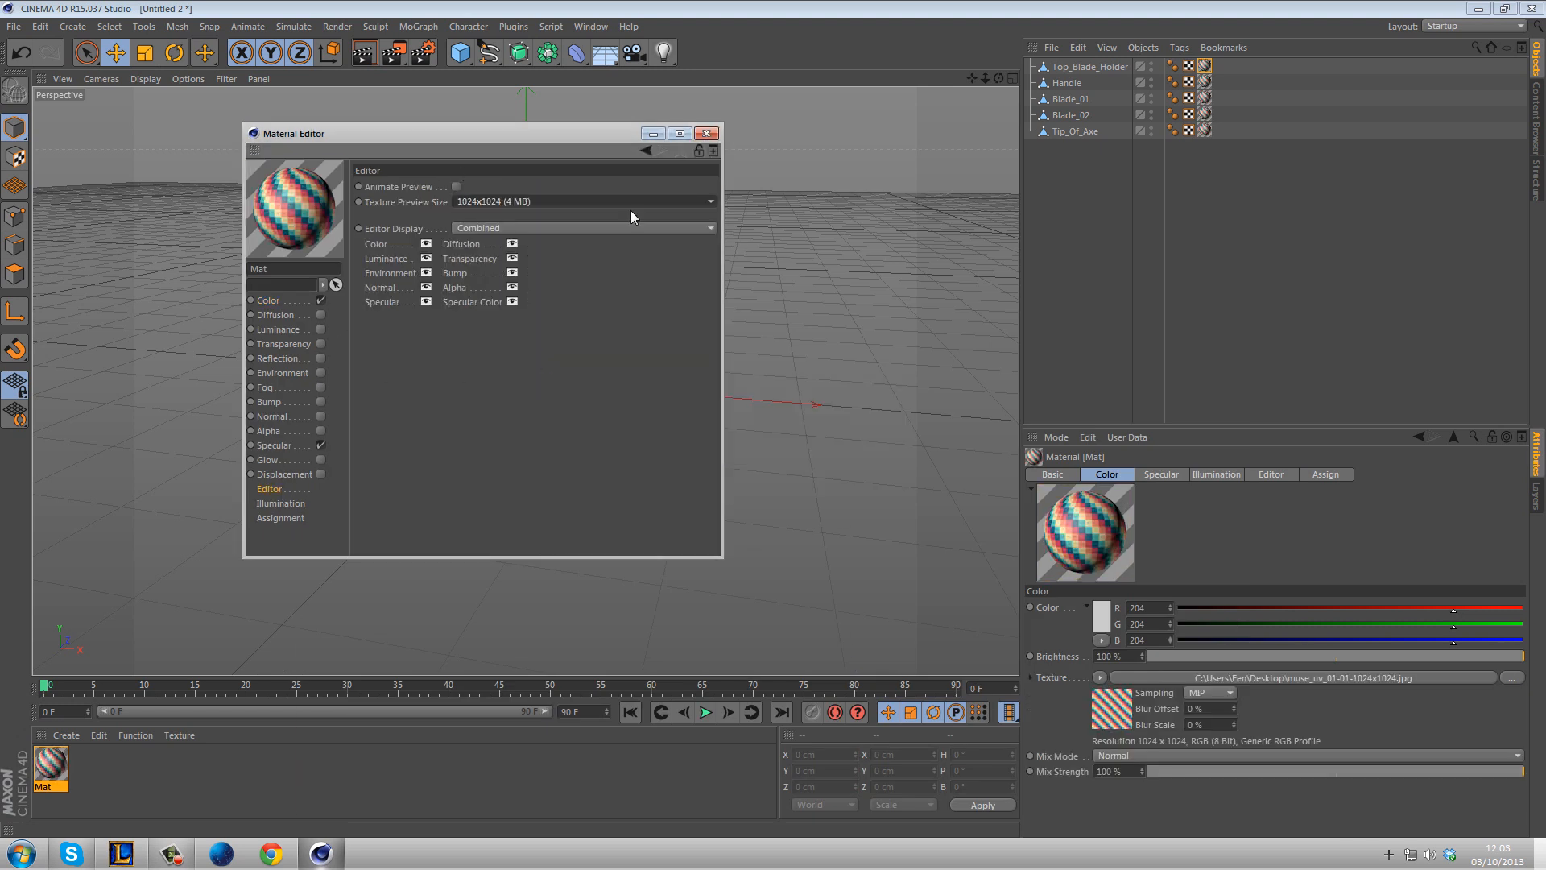
pyautogui.click(706, 132)
# - Examine the checker texture on the blades and blade holder for UV stretching from several angles
pyautogui.keyDown('alt'); pyautogui.moveTo(660, 297); pyautogui.dragTo(626, 330); pyautogui.keyUp('alt')
pyautogui.keyDown('alt'); pyautogui.moveTo(627, 330); pyautogui.dragTo(664, 443, button='middle'); pyautogui.keyUp('alt')
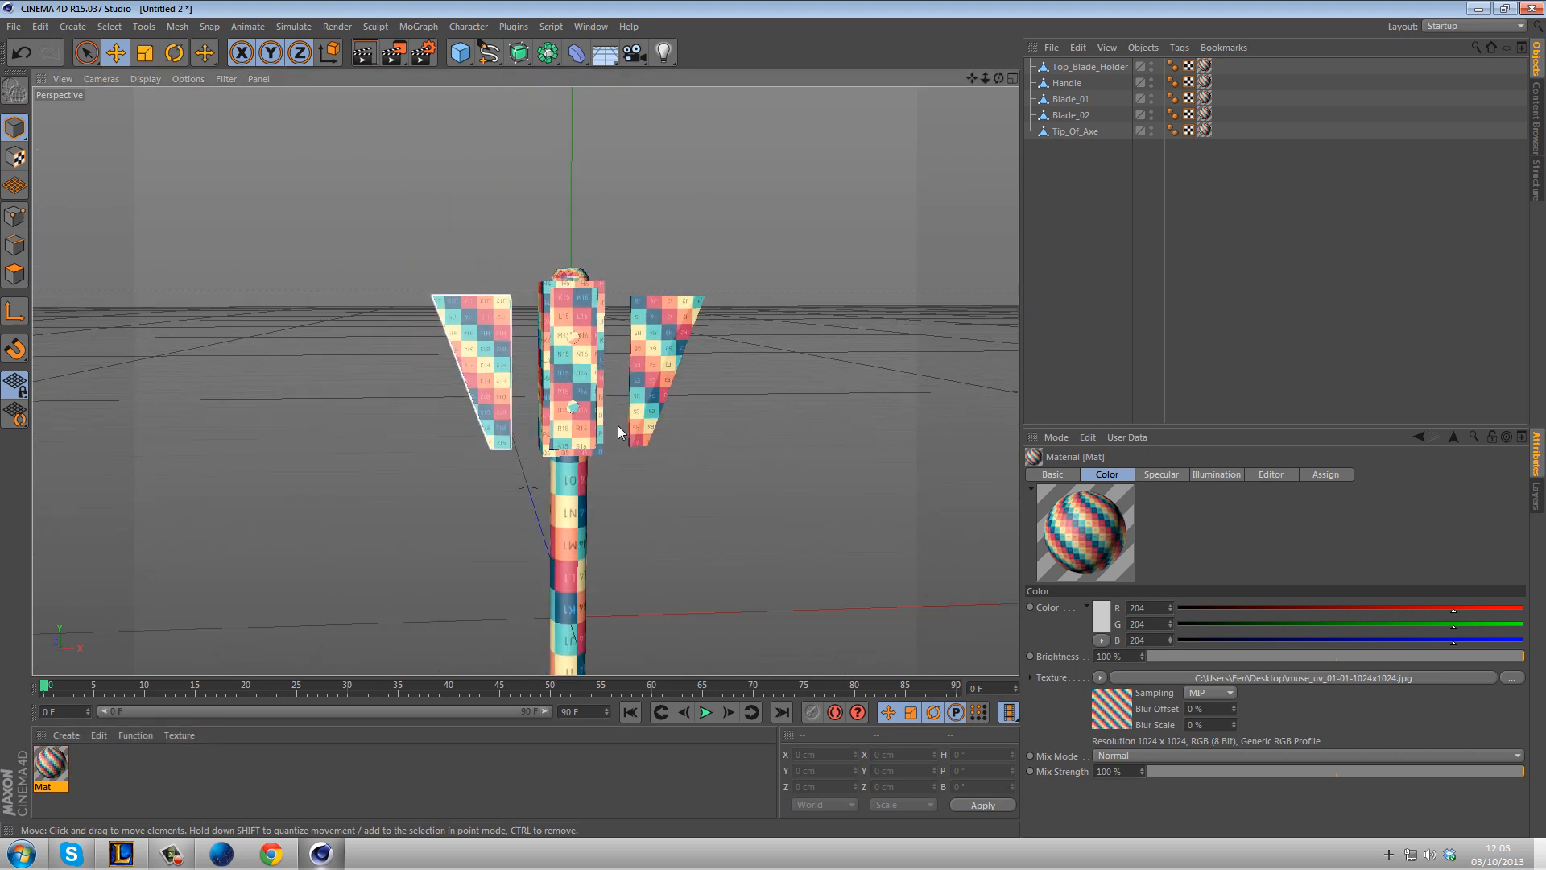
pyautogui.scroll(5, 556, 367)
pyautogui.keyDown('alt'); pyautogui.moveTo(746, 296); pyautogui.dragTo(818, 256); pyautogui.keyUp('alt')
pyautogui.keyDown('alt'); pyautogui.moveTo(817, 256); pyautogui.dragTo(802, 344, button='middle'); pyautogui.keyUp('alt')
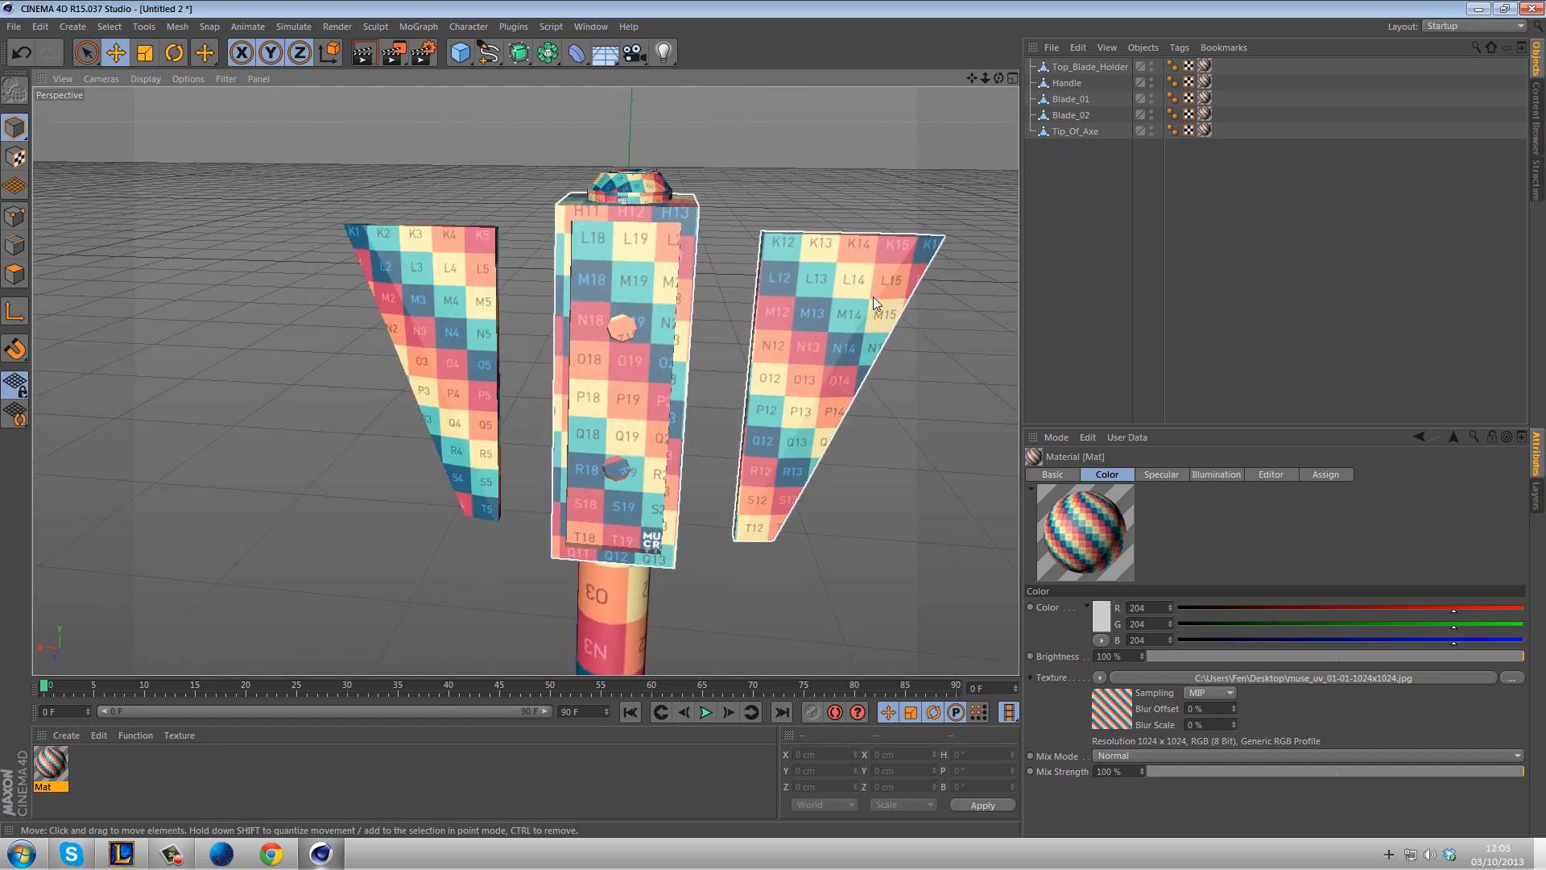
pyautogui.keyDown('alt'); pyautogui.moveTo(822, 268); pyautogui.dragTo(568, 351); pyautogui.keyUp('alt')
pyautogui.keyDown('alt'); pyautogui.moveTo(733, 227); pyautogui.dragTo(870, 278); pyautogui.keyUp('alt')
pyautogui.keyDown('alt'); pyautogui.moveTo(869, 290); pyautogui.dragTo(998, 282, button='right'); pyautogui.keyUp('alt')
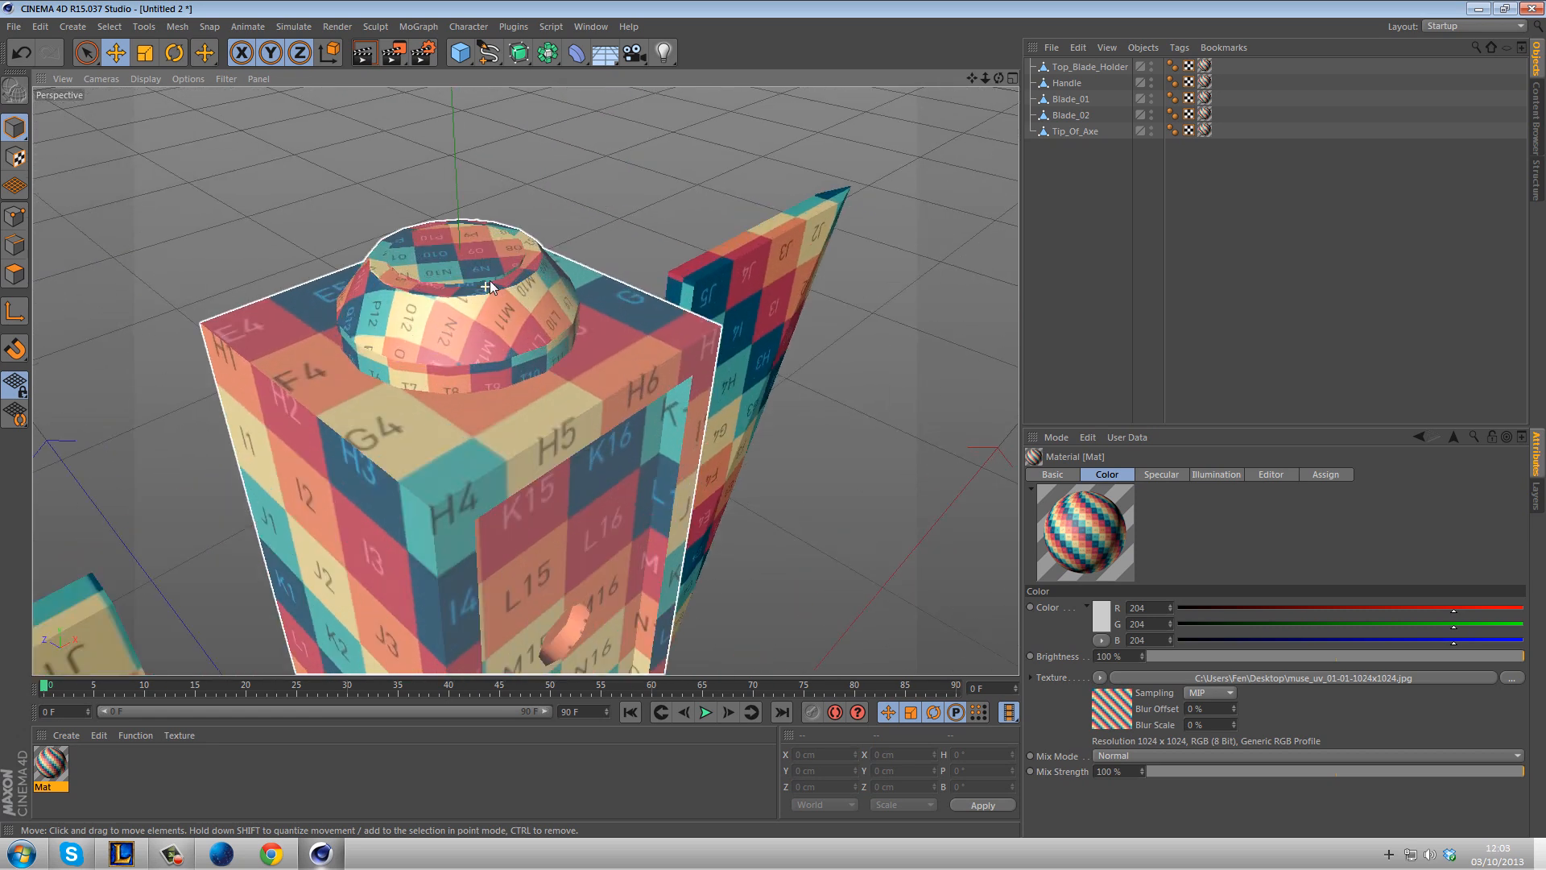
# - Inspect the checker texture on the axe tip and the holder's top face up close
pyautogui.keyDown('alt'); pyautogui.moveTo(489, 283); pyautogui.dragTo(757, 282, button='right'); pyautogui.keyUp('alt')
pyautogui.keyDown('alt'); pyautogui.moveTo(309, 216); pyautogui.dragTo(672, 321, button='right'); pyautogui.keyUp('alt')
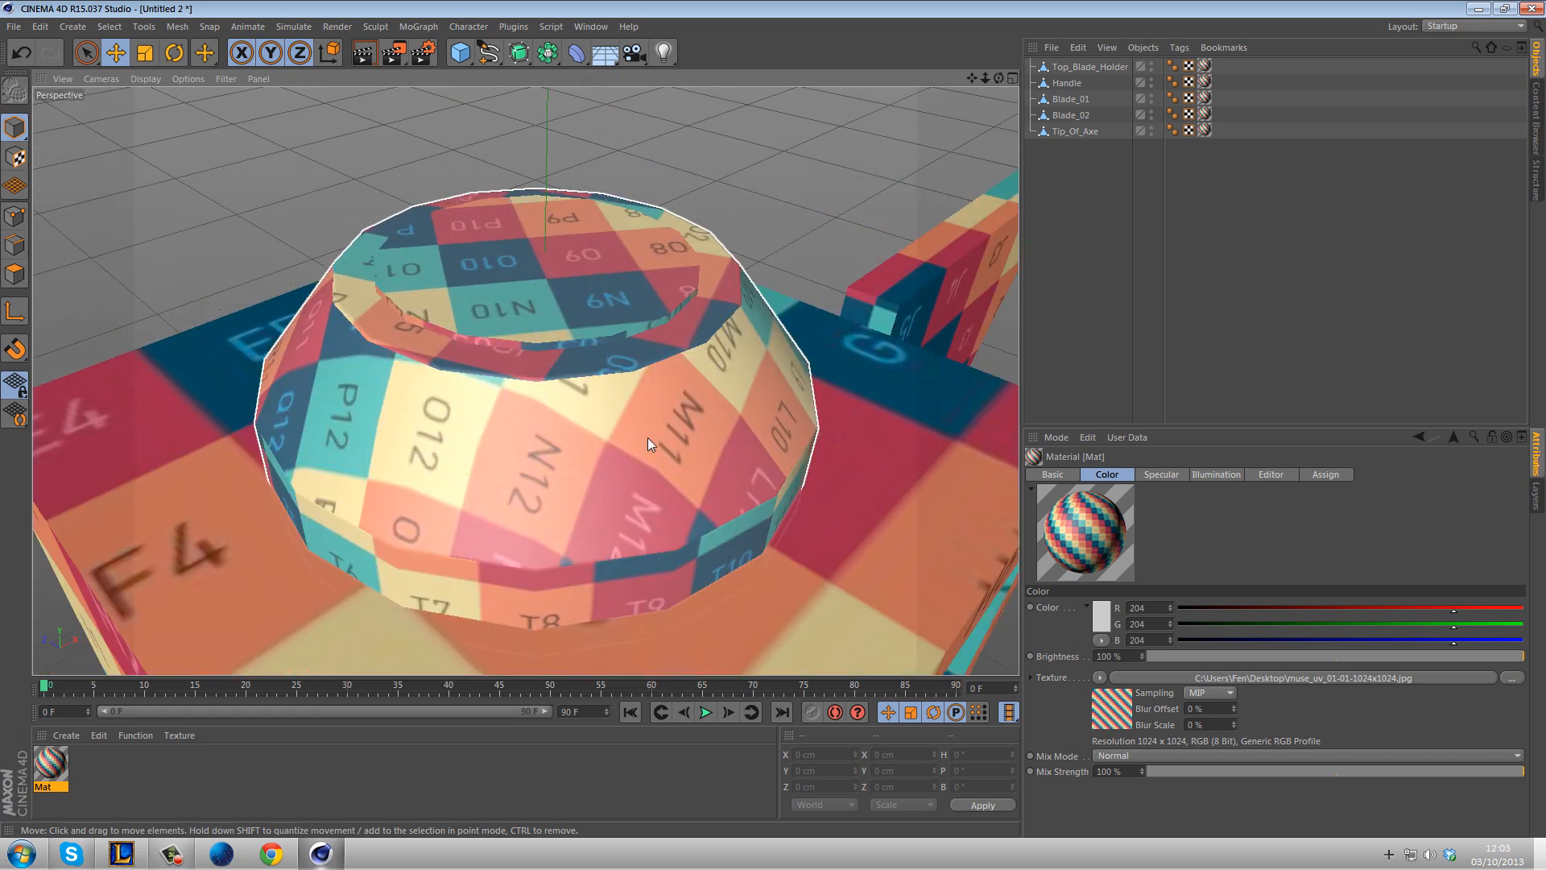
pyautogui.keyDown('alt'); pyautogui.moveTo(686, 440); pyautogui.dragTo(552, 461, button='right'); pyautogui.keyUp('alt')
pyautogui.keyDown('alt'); pyautogui.moveTo(645, 507); pyautogui.dragTo(514, 361); pyautogui.keyUp('alt')
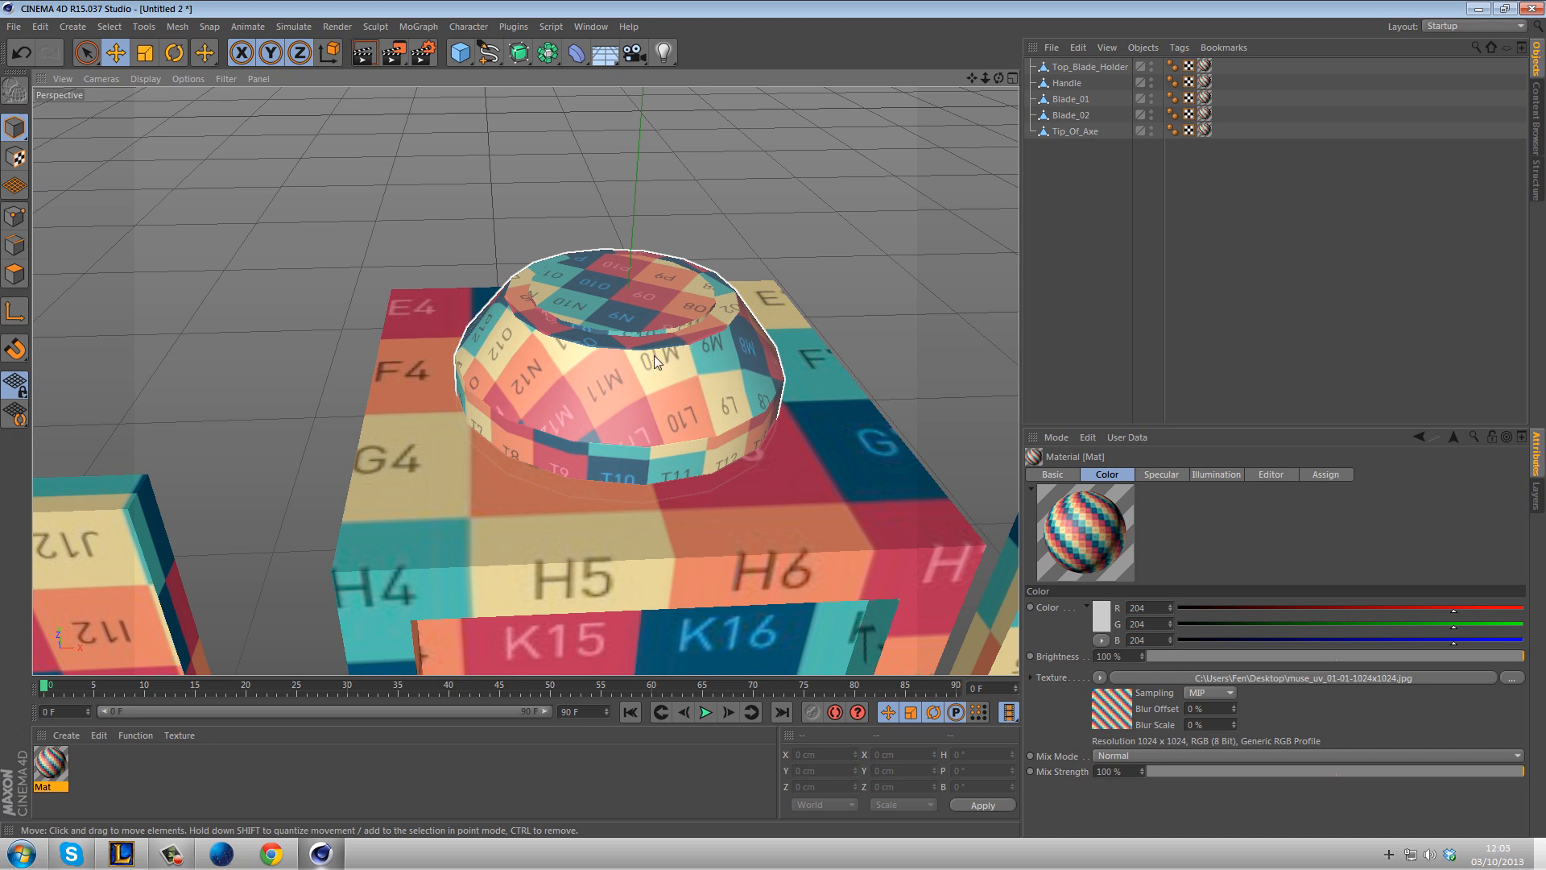
pyautogui.keyDown('alt'); pyautogui.moveTo(686, 284); pyautogui.dragTo(649, 486); pyautogui.keyUp('alt')
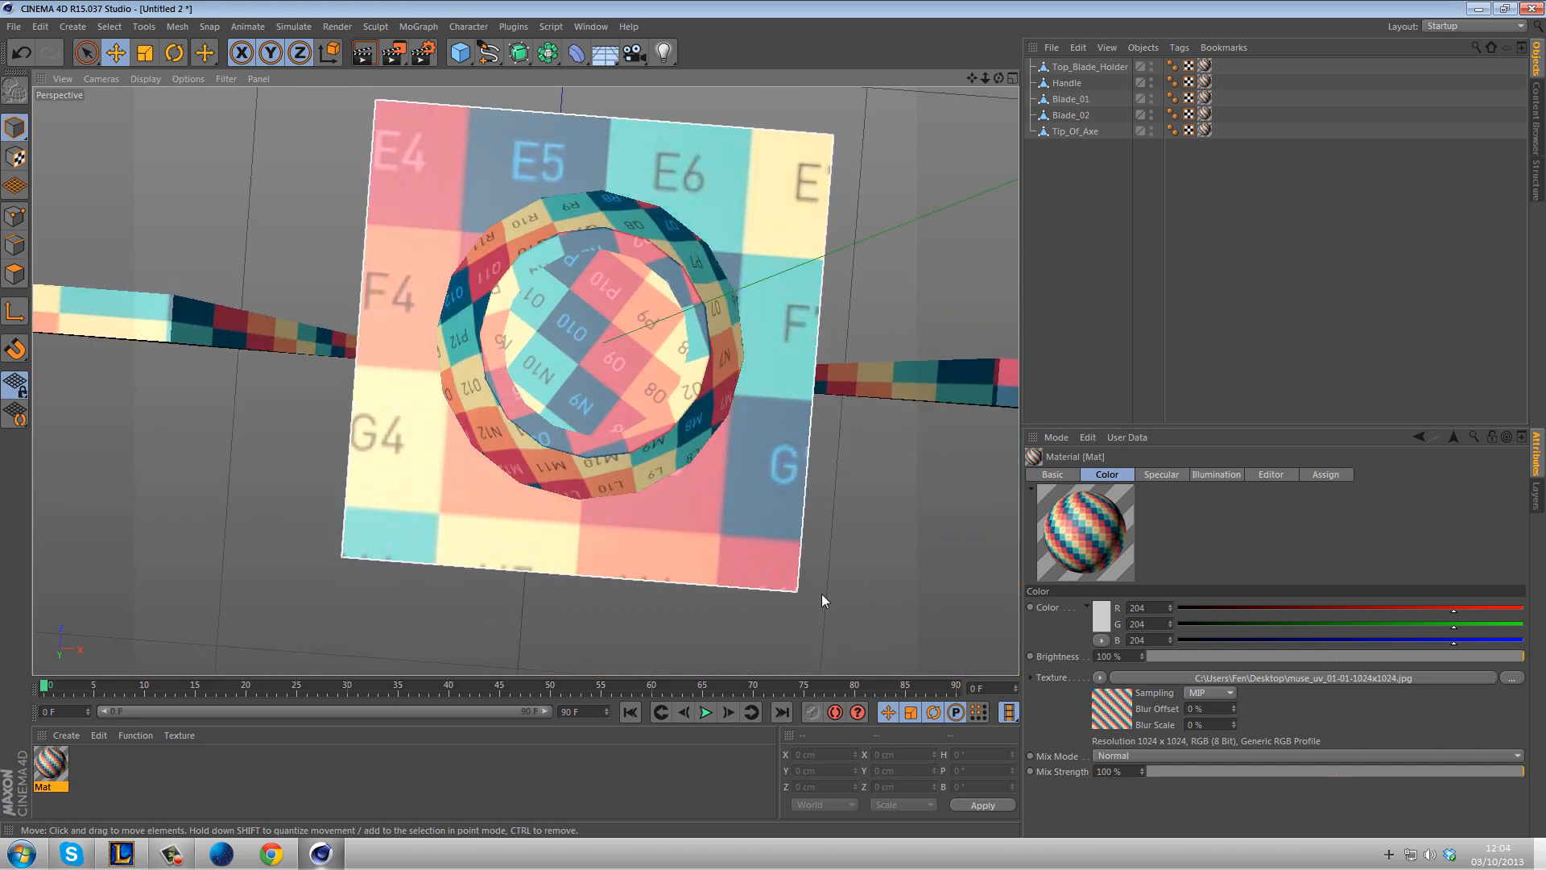
pyautogui.keyDown('alt'); pyautogui.moveTo(624, 369); pyautogui.dragTo(704, 245); pyautogui.keyUp('alt')
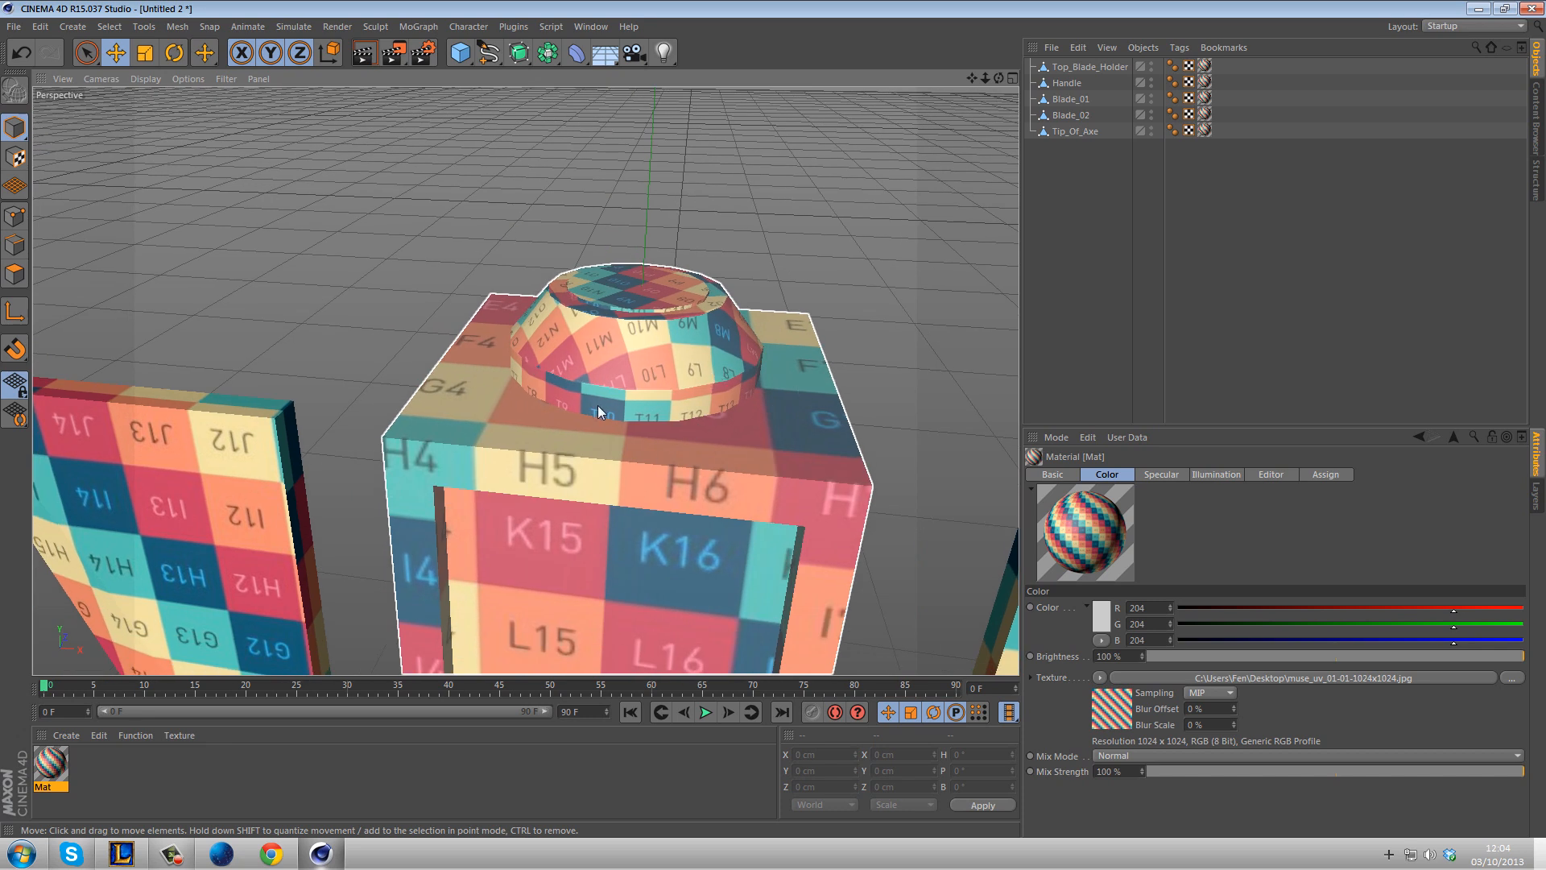
pyautogui.scroll(-5, 562, 440)
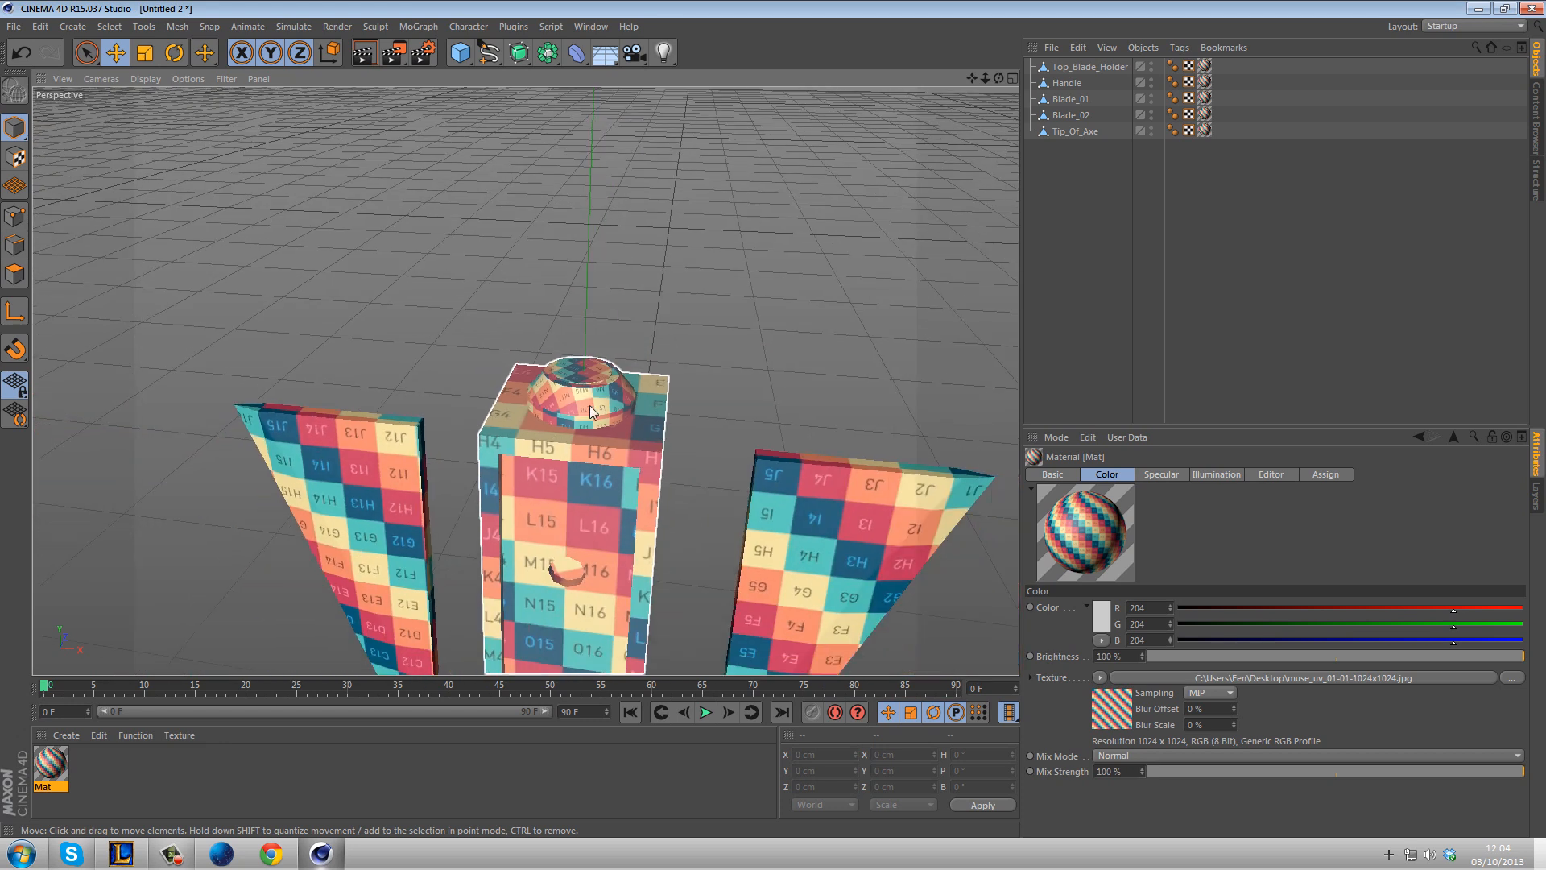
# - Check the checker texture along the handle and both blades for consistent tile size
pyautogui.keyDown('alt'); pyautogui.moveTo(583, 419); pyautogui.dragTo(554, 239); pyautogui.keyUp('alt')
pyautogui.keyDown('alt'); pyautogui.moveTo(920, 296); pyautogui.dragTo(849, 317); pyautogui.keyUp('alt')
pyautogui.click(813, 280)
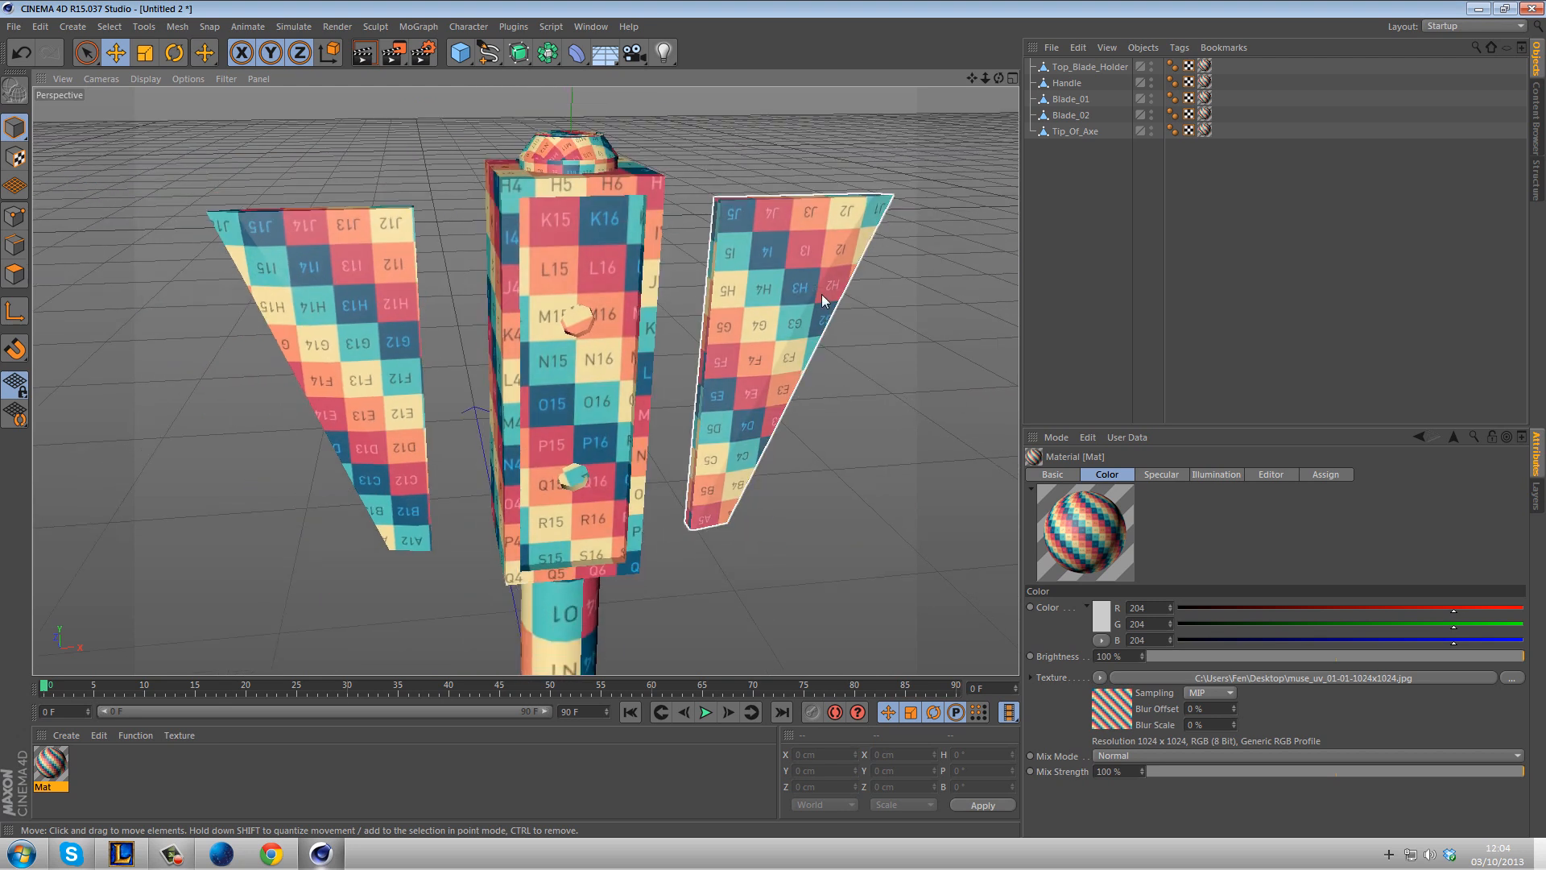
pyautogui.click(832, 525)
pyautogui.keyDown('alt'); pyautogui.moveTo(832, 525); pyautogui.dragTo(768, 232, button='middle'); pyautogui.keyUp('alt')
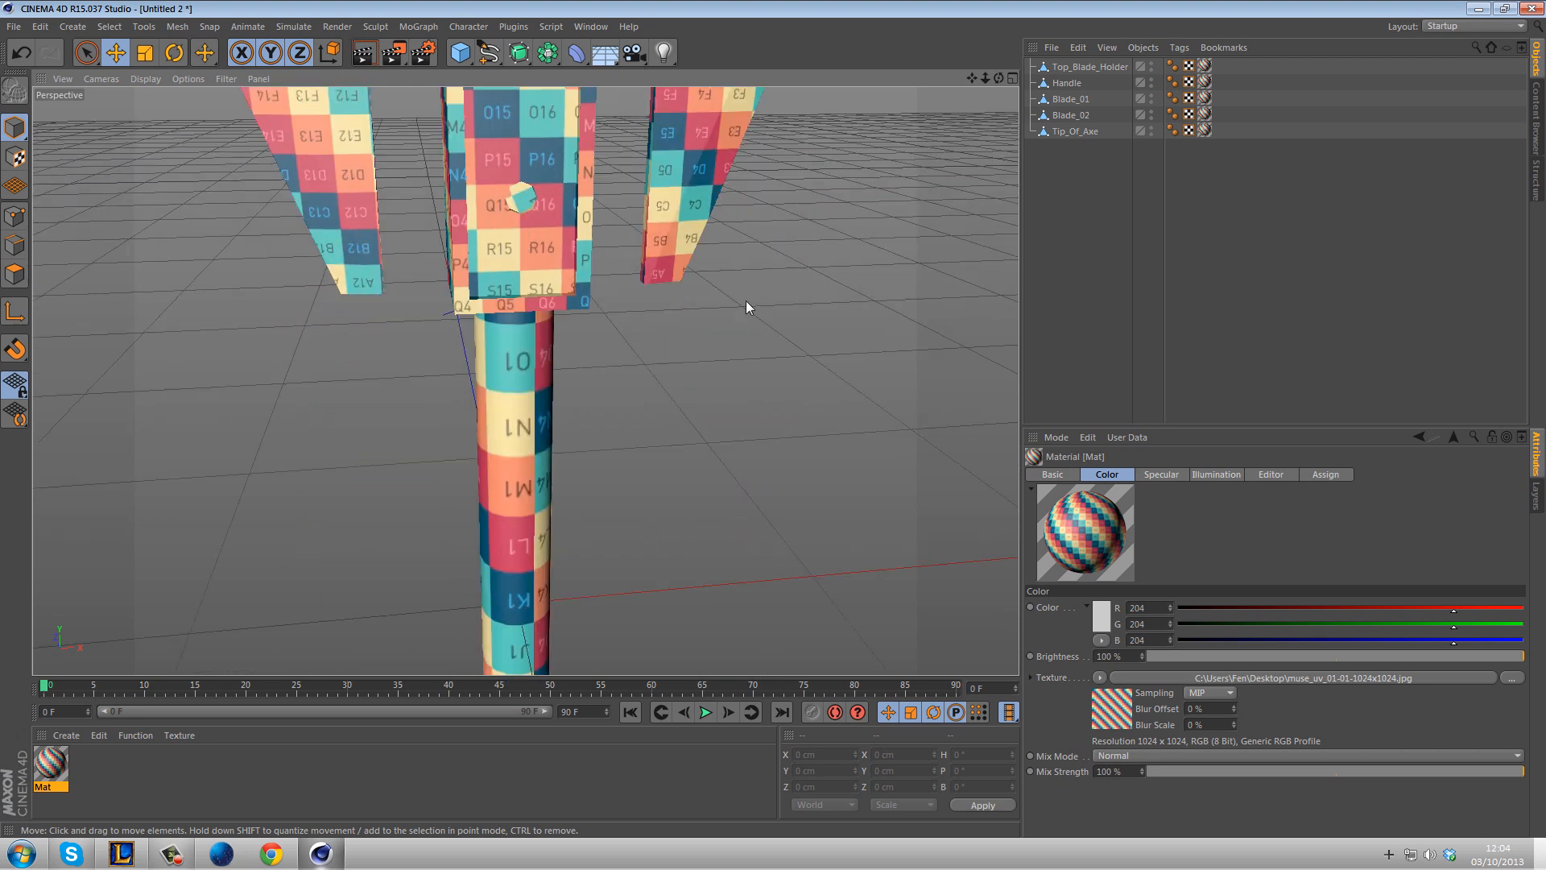
pyautogui.keyDown('alt'); pyautogui.moveTo(675, 302); pyautogui.dragTo(810, 330); pyautogui.keyUp('alt')
pyautogui.keyDown('alt'); pyautogui.moveTo(809, 326); pyautogui.dragTo(825, 425, button='middle'); pyautogui.keyUp('alt')
pyautogui.moveTo(1071, 193); pyautogui.dragTo(1056, 66)
pyautogui.click(1081, 181)
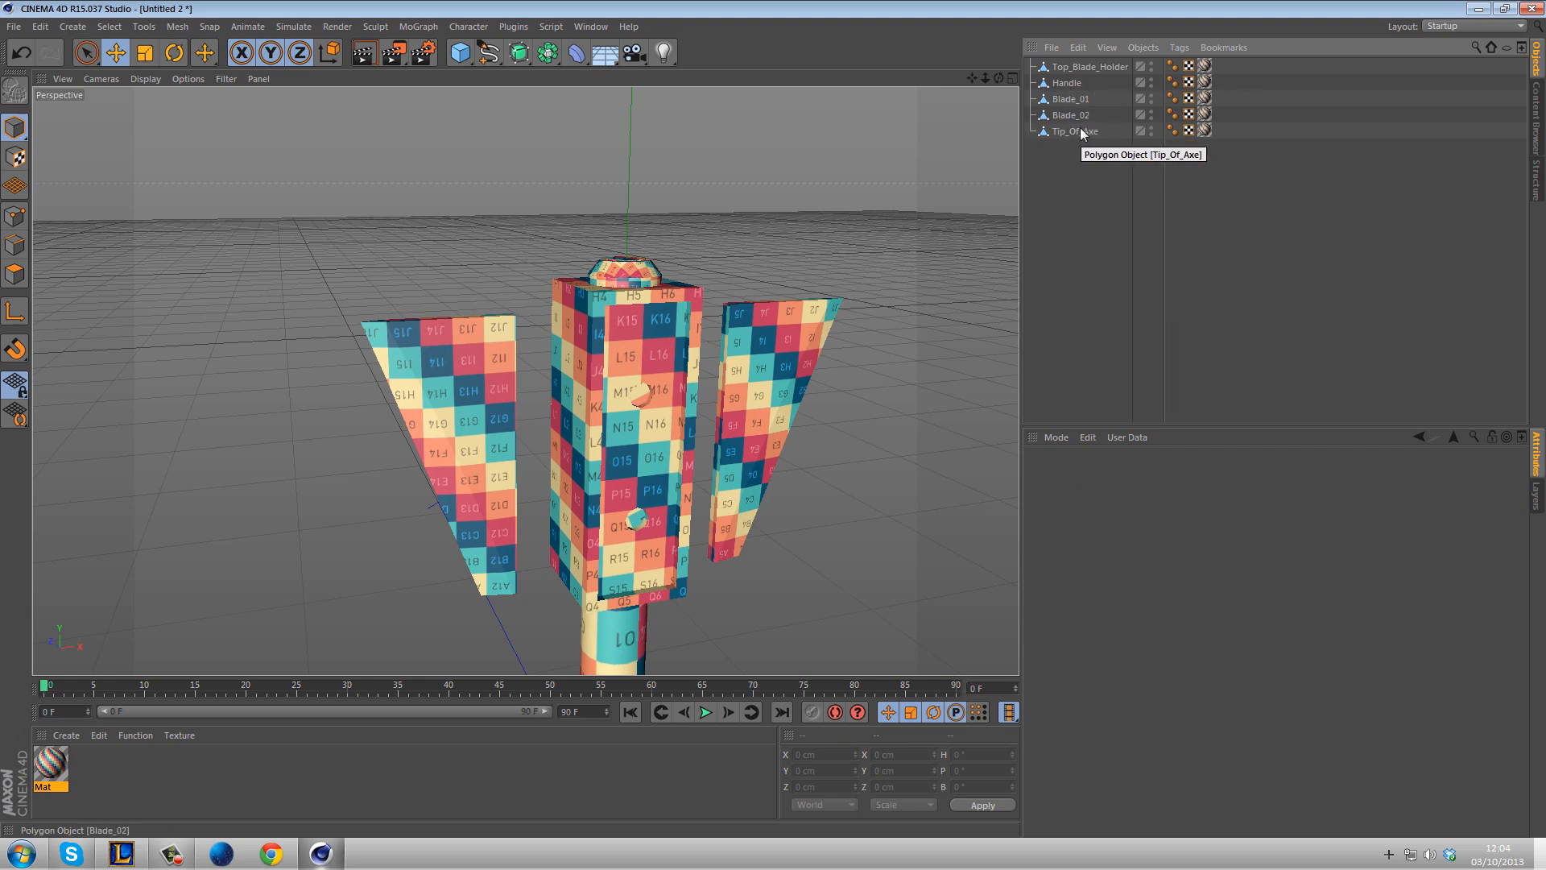
# - Place Top_Blade_Holder inside a new Subdivision Surface and inspect the texture at its upper corner
pyautogui.click(1068, 67)
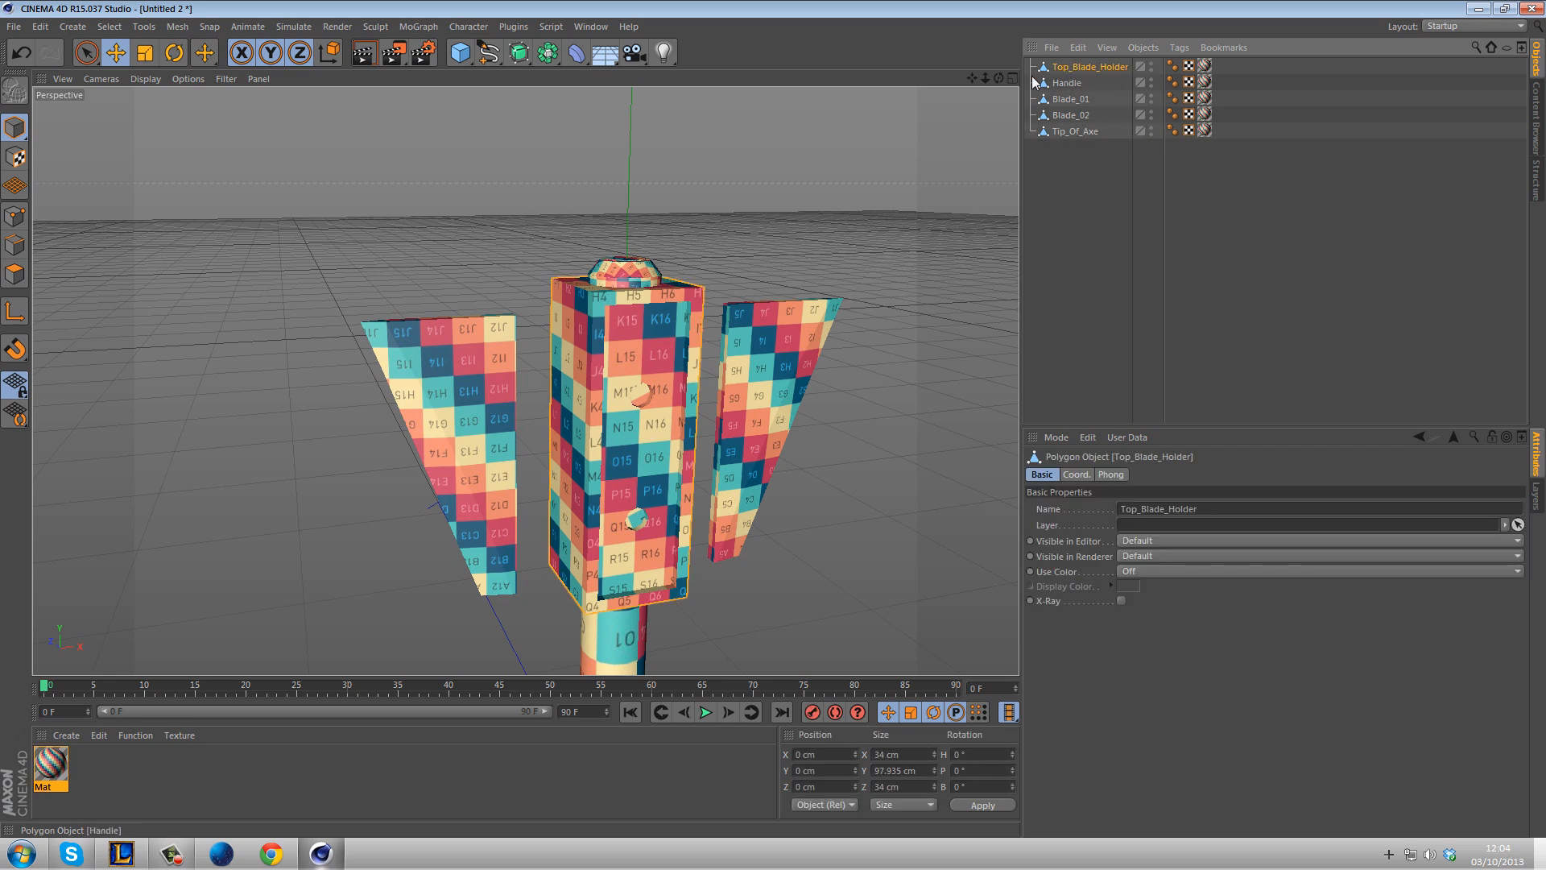
pyautogui.keyDown('alt'); pyautogui.moveTo(517, 62); pyautogui.dragTo(562, 71); pyautogui.keyUp('alt')
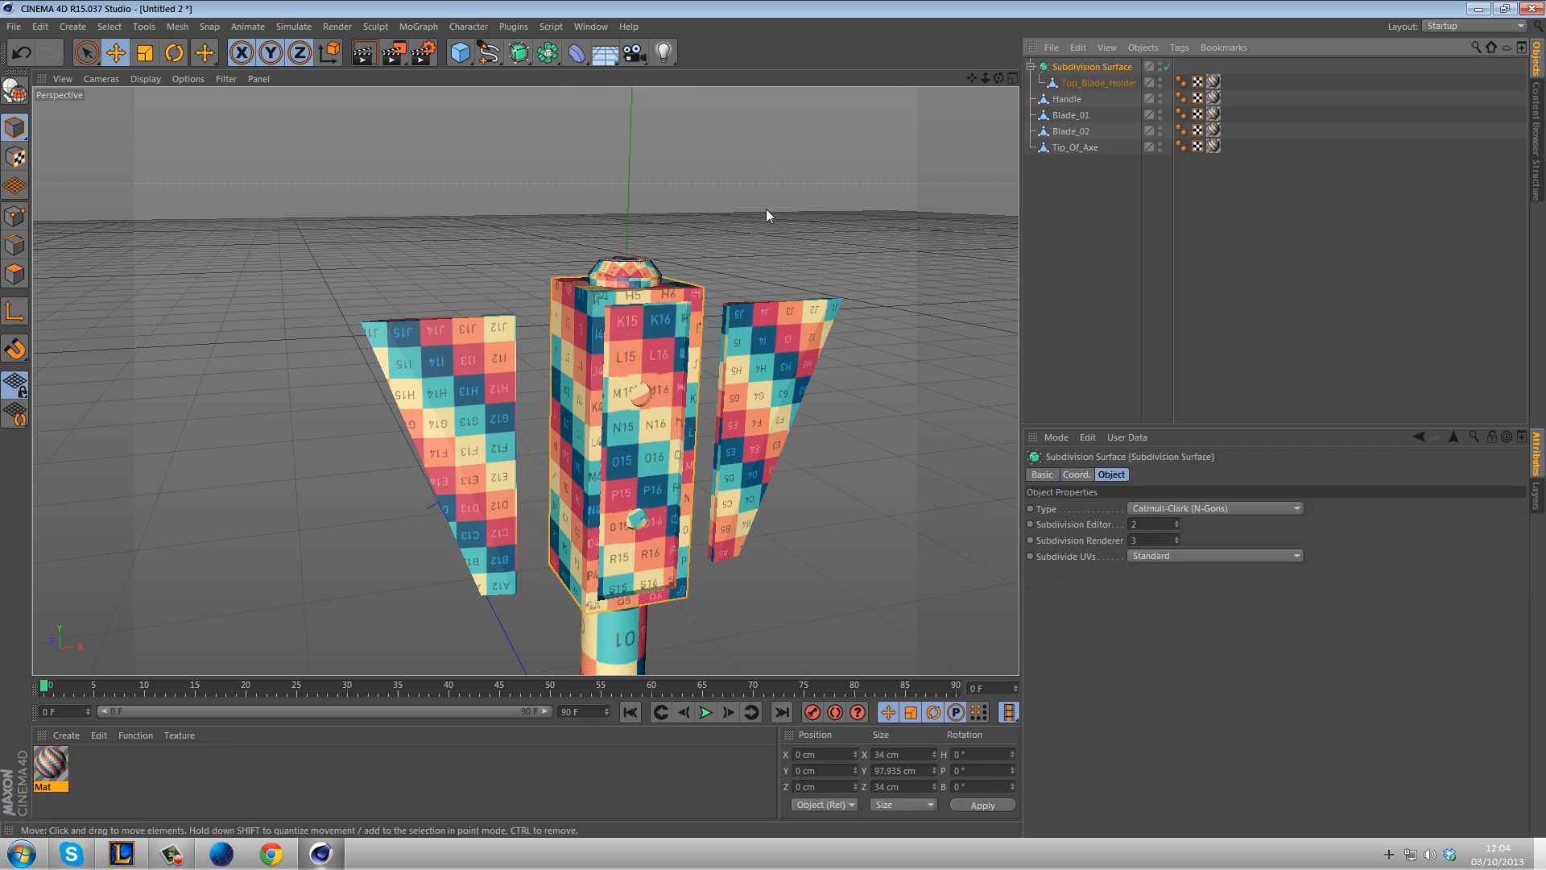
pyautogui.scroll(10, 573, 217)
pyautogui.scroll(3, 722, 292)
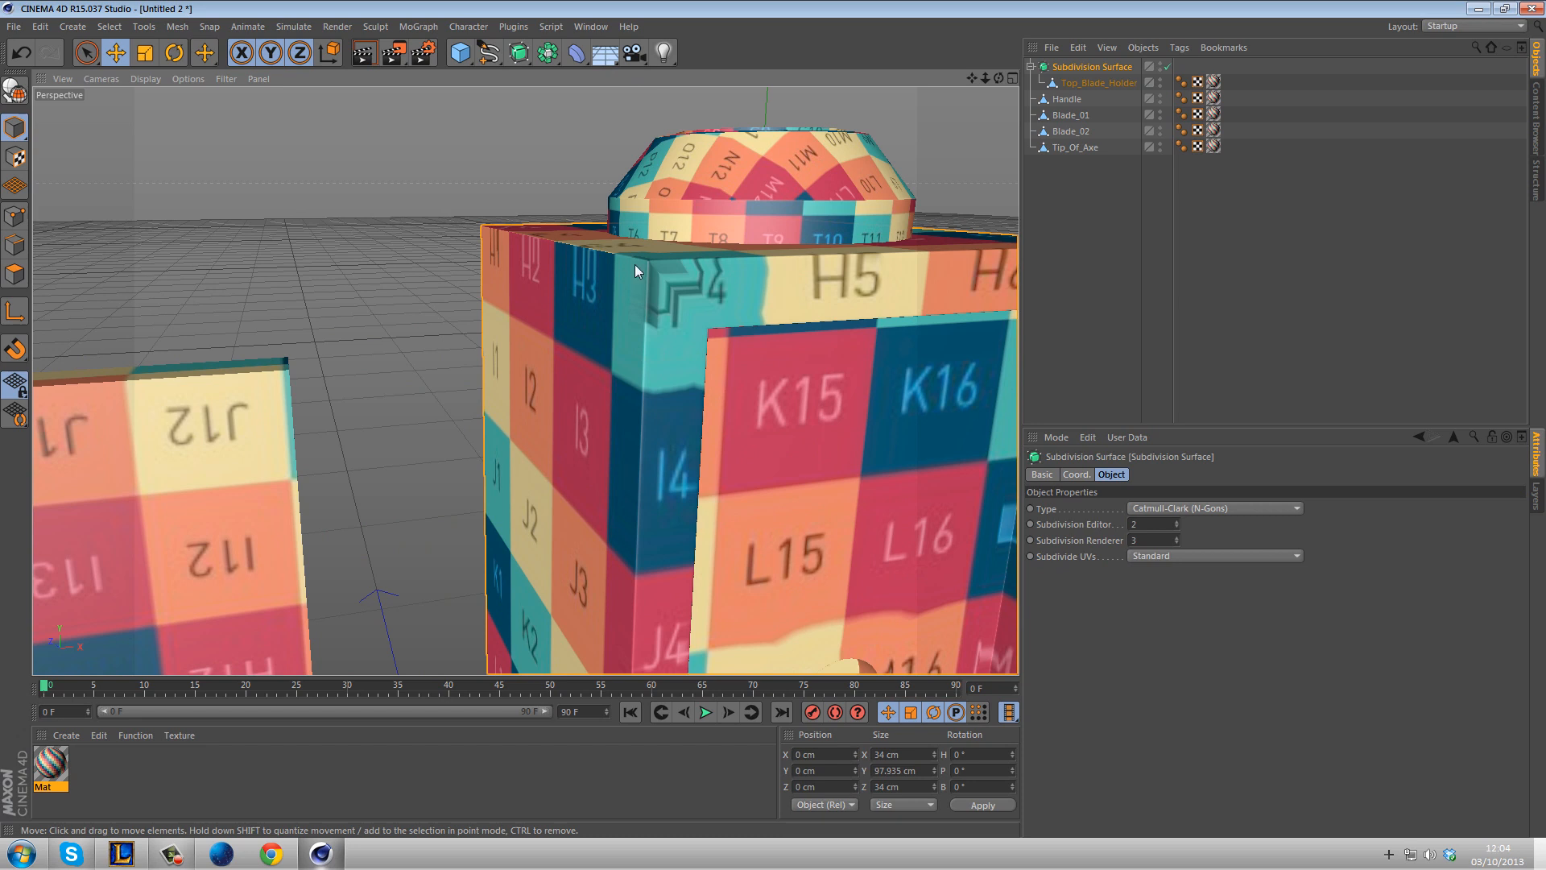
pyautogui.moveTo(667, 308); pyautogui.dragTo(665, 352)
pyautogui.hotkey('ctrl', 'z')
# - Set the Subdivision Surface's Subdivide UVs option to Edge and render the view
pyautogui.click(1077, 64)
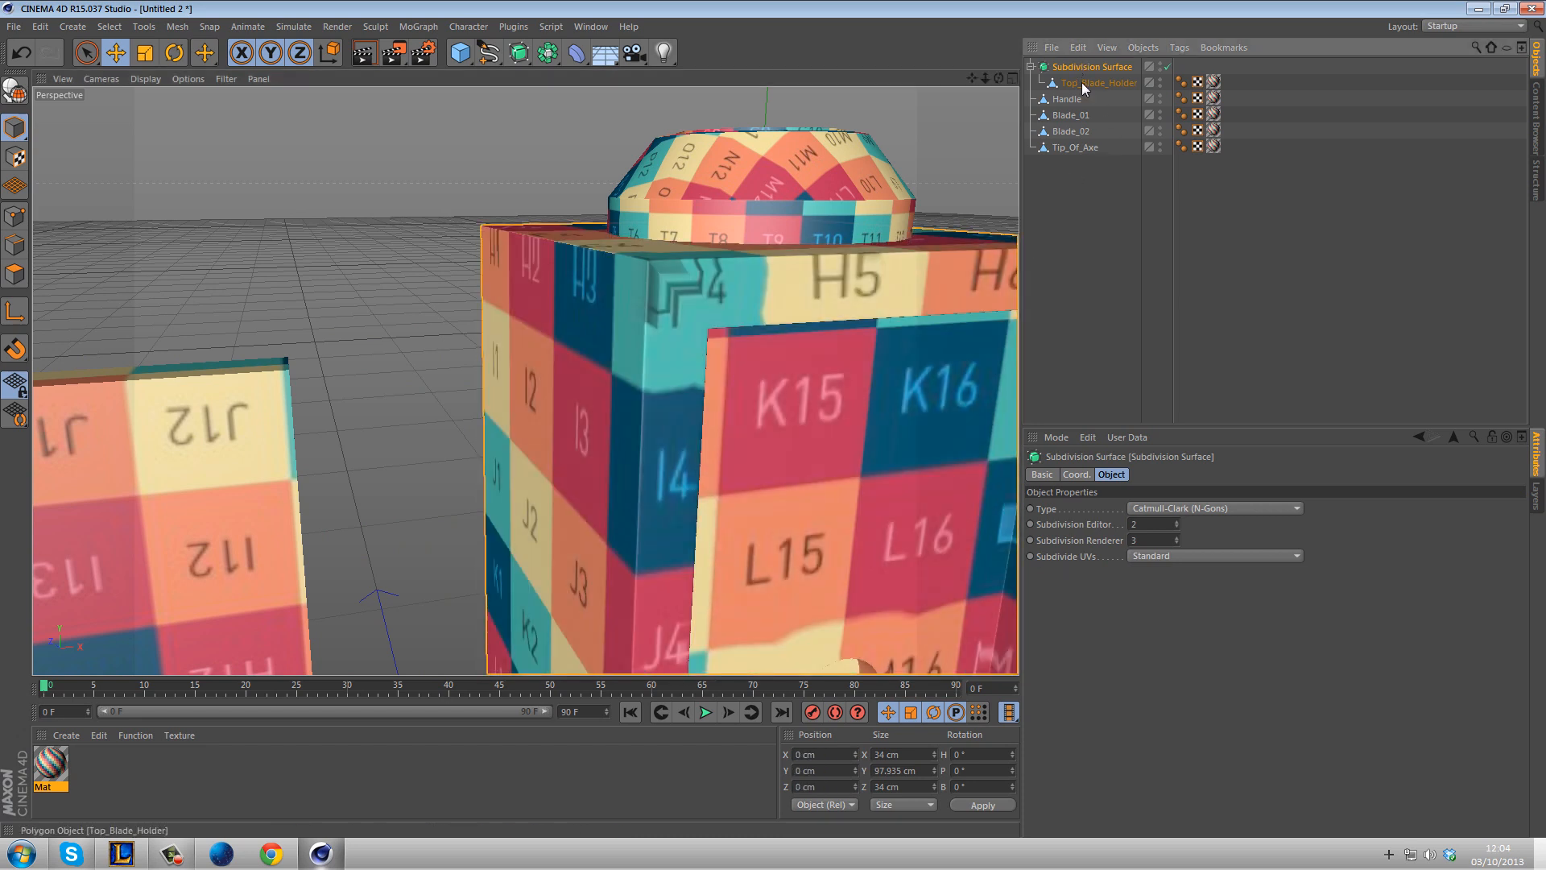
pyautogui.click(1133, 556)
pyautogui.click(1170, 610)
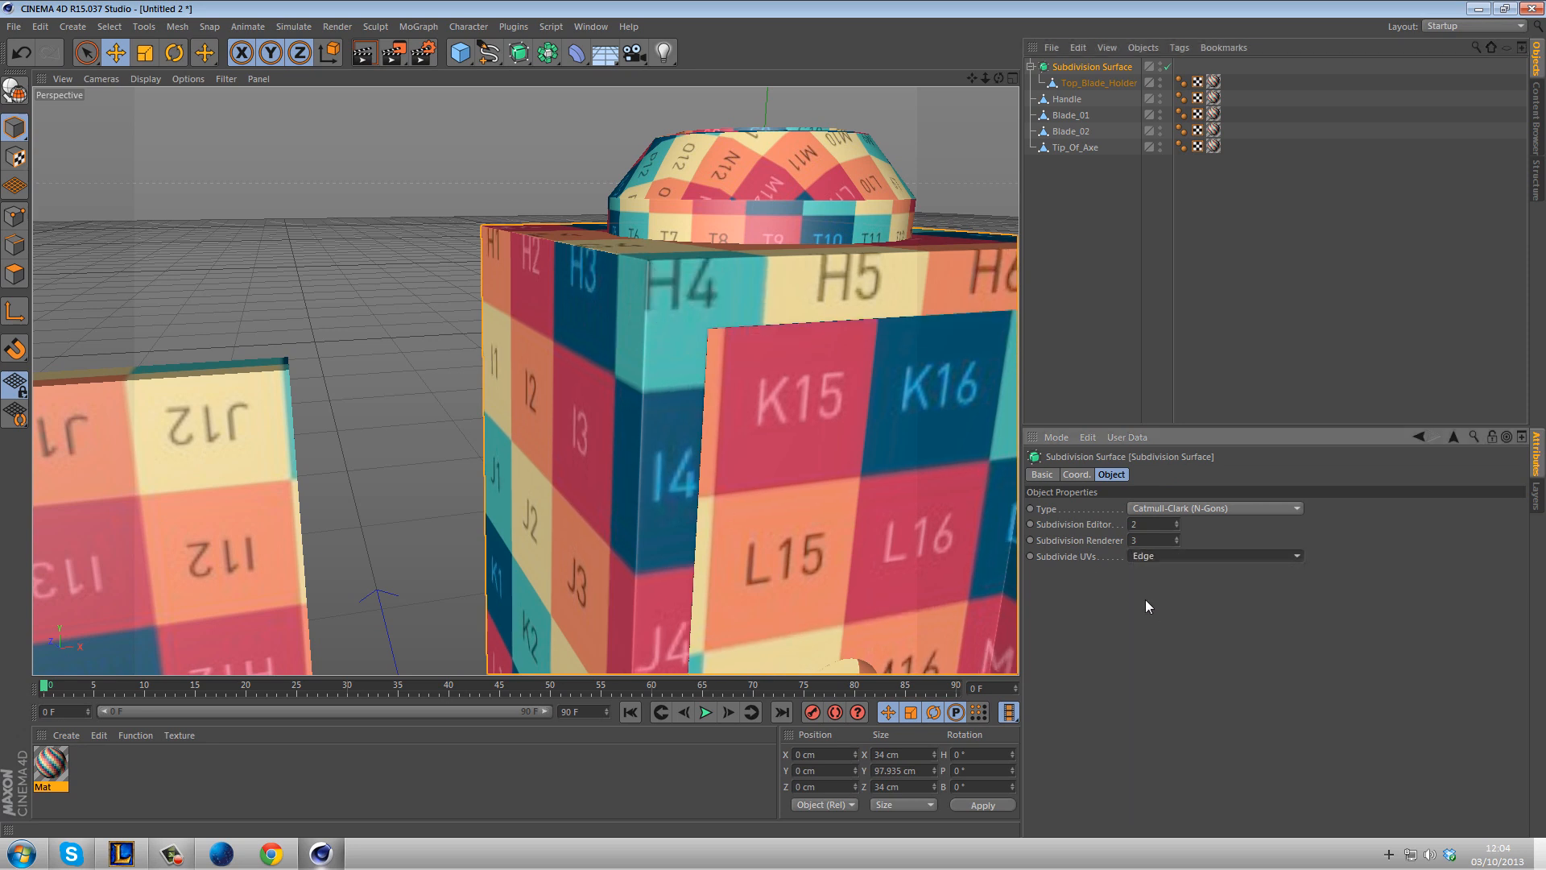
pyautogui.click(364, 53)
# - Try the Boundary option for Subdivide UVs and render a close-up of the holder's corner
pyautogui.click(1192, 559)
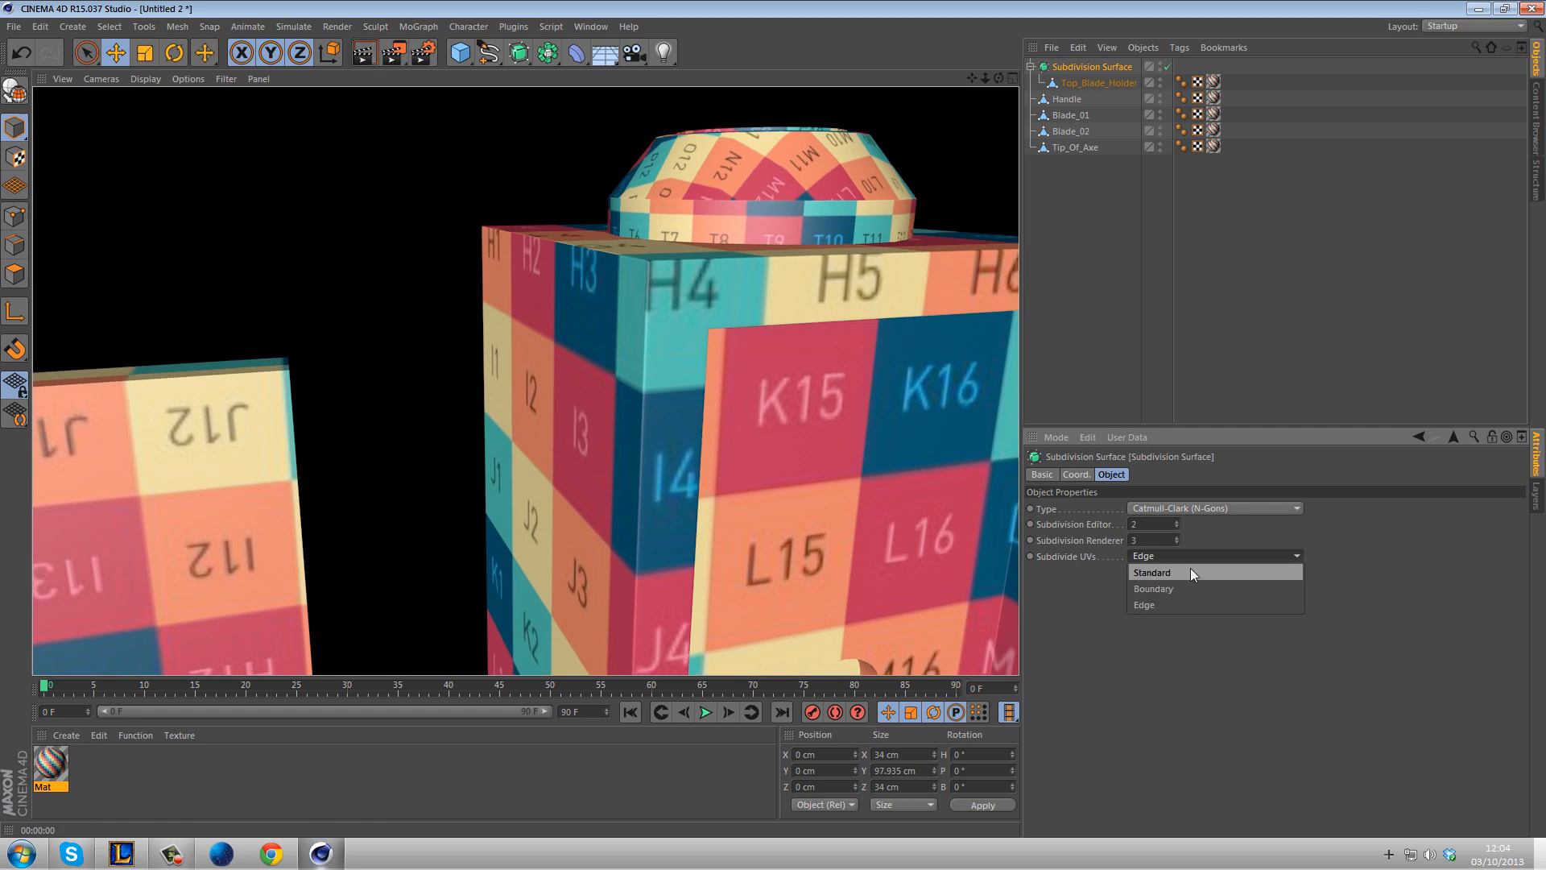
pyautogui.click(1191, 586)
pyautogui.keyDown('alt'); pyautogui.moveTo(727, 342); pyautogui.dragTo(776, 444); pyautogui.keyUp('alt')
pyautogui.keyDown('alt'); pyautogui.moveTo(612, 288); pyautogui.dragTo(720, 278, button='right'); pyautogui.keyUp('alt')
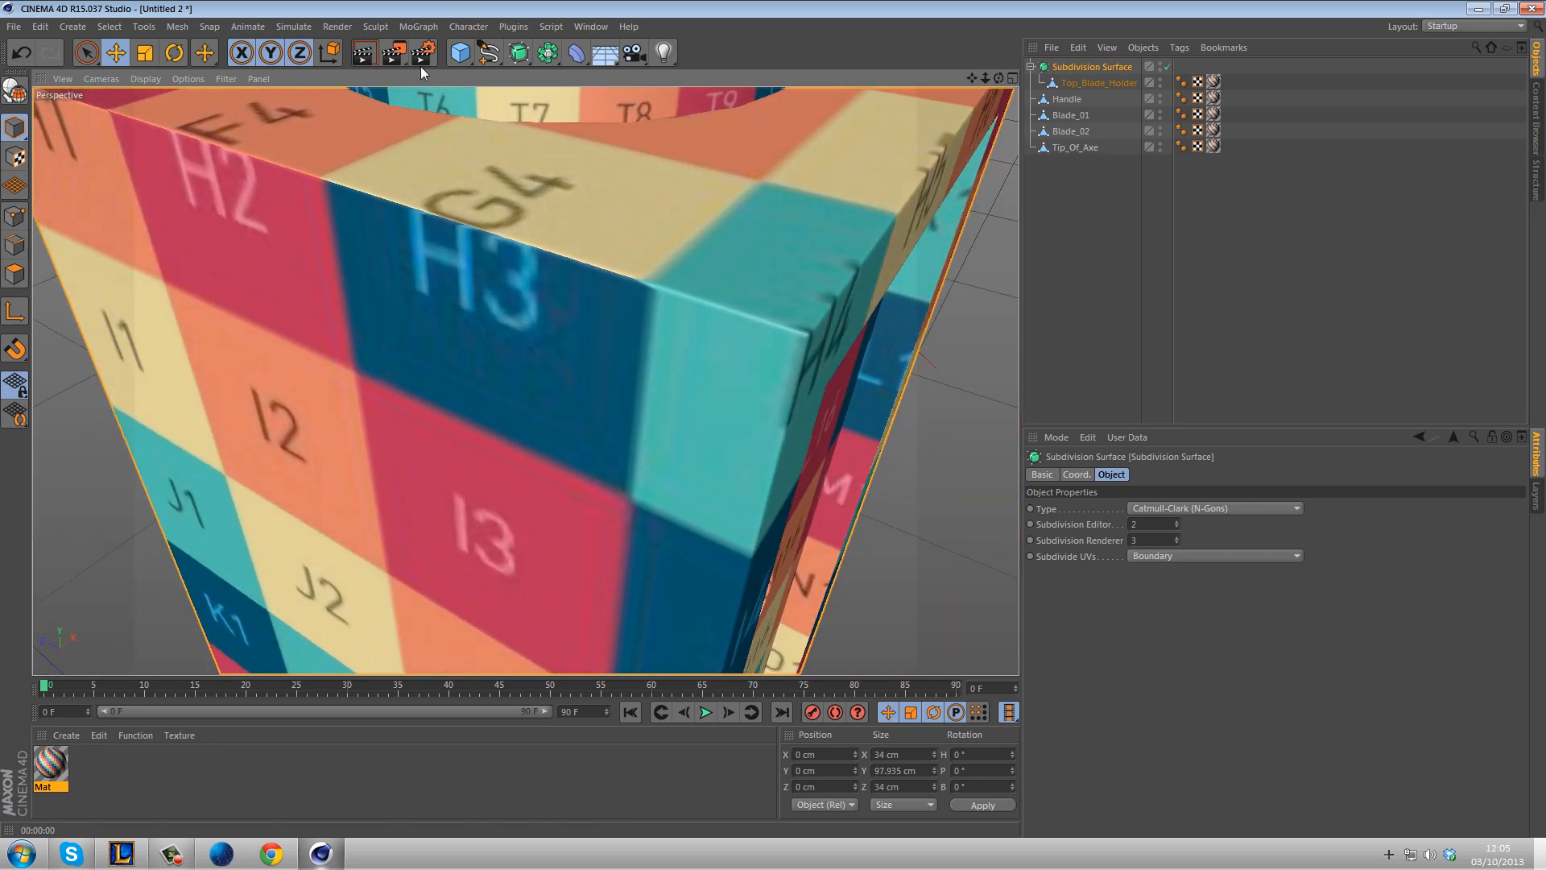
pyautogui.click(366, 55)
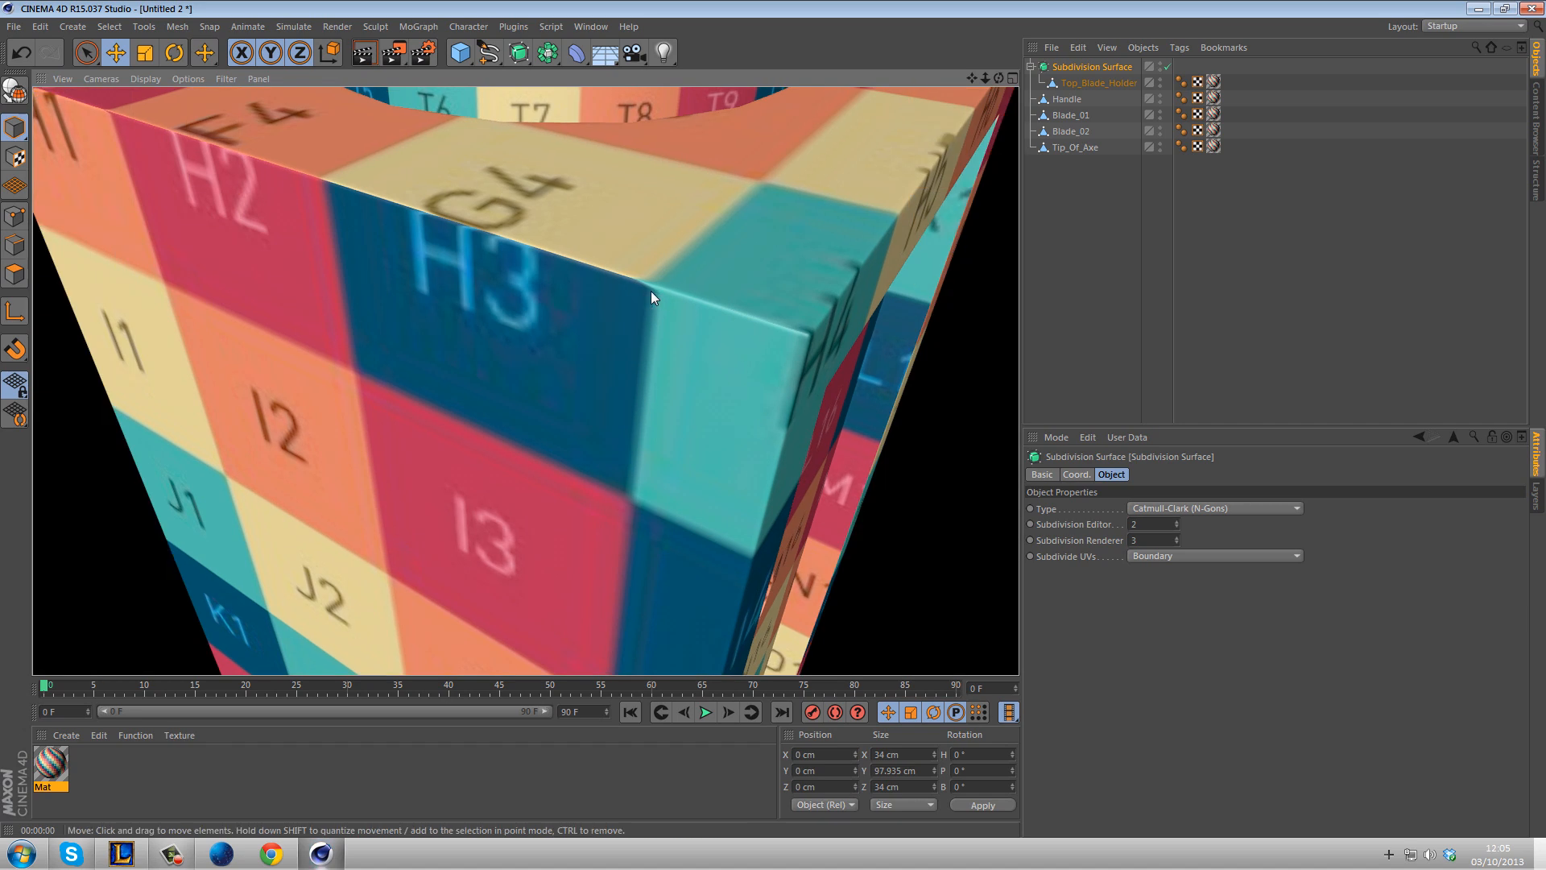
# - Switch Subdivide UVs back to Edge and render the same corner for comparison
pyautogui.click(1177, 557)
pyautogui.click(1168, 596)
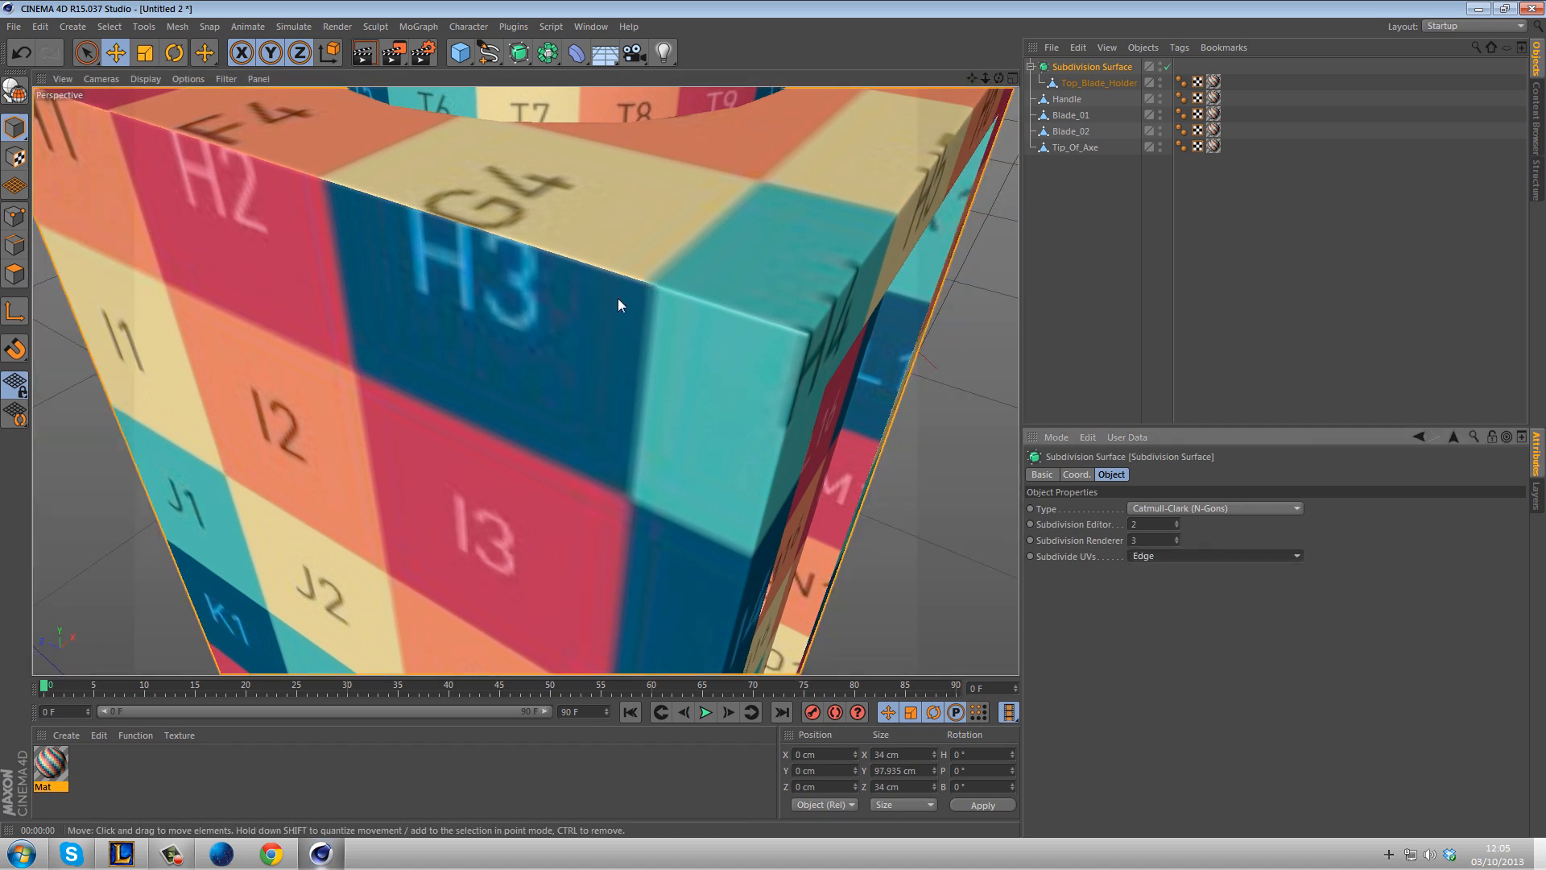
pyautogui.click(364, 54)
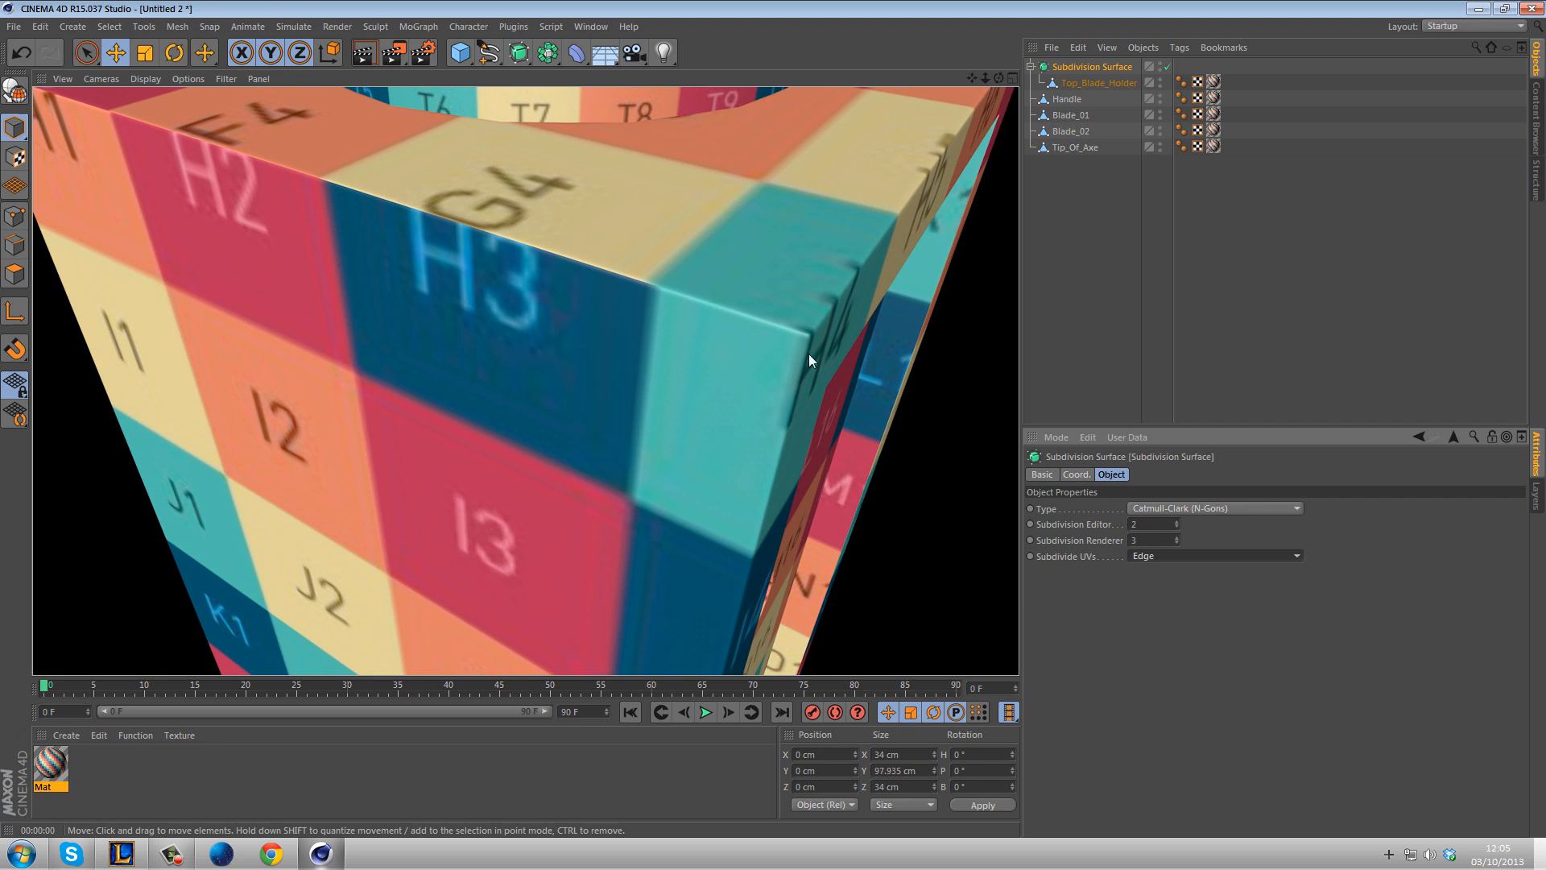
# - Switch Subdivide UVs to Boundary and then to Standard to compare the texture distortion
pyautogui.click(1176, 556)
pyautogui.click(1181, 588)
pyautogui.click(1161, 556)
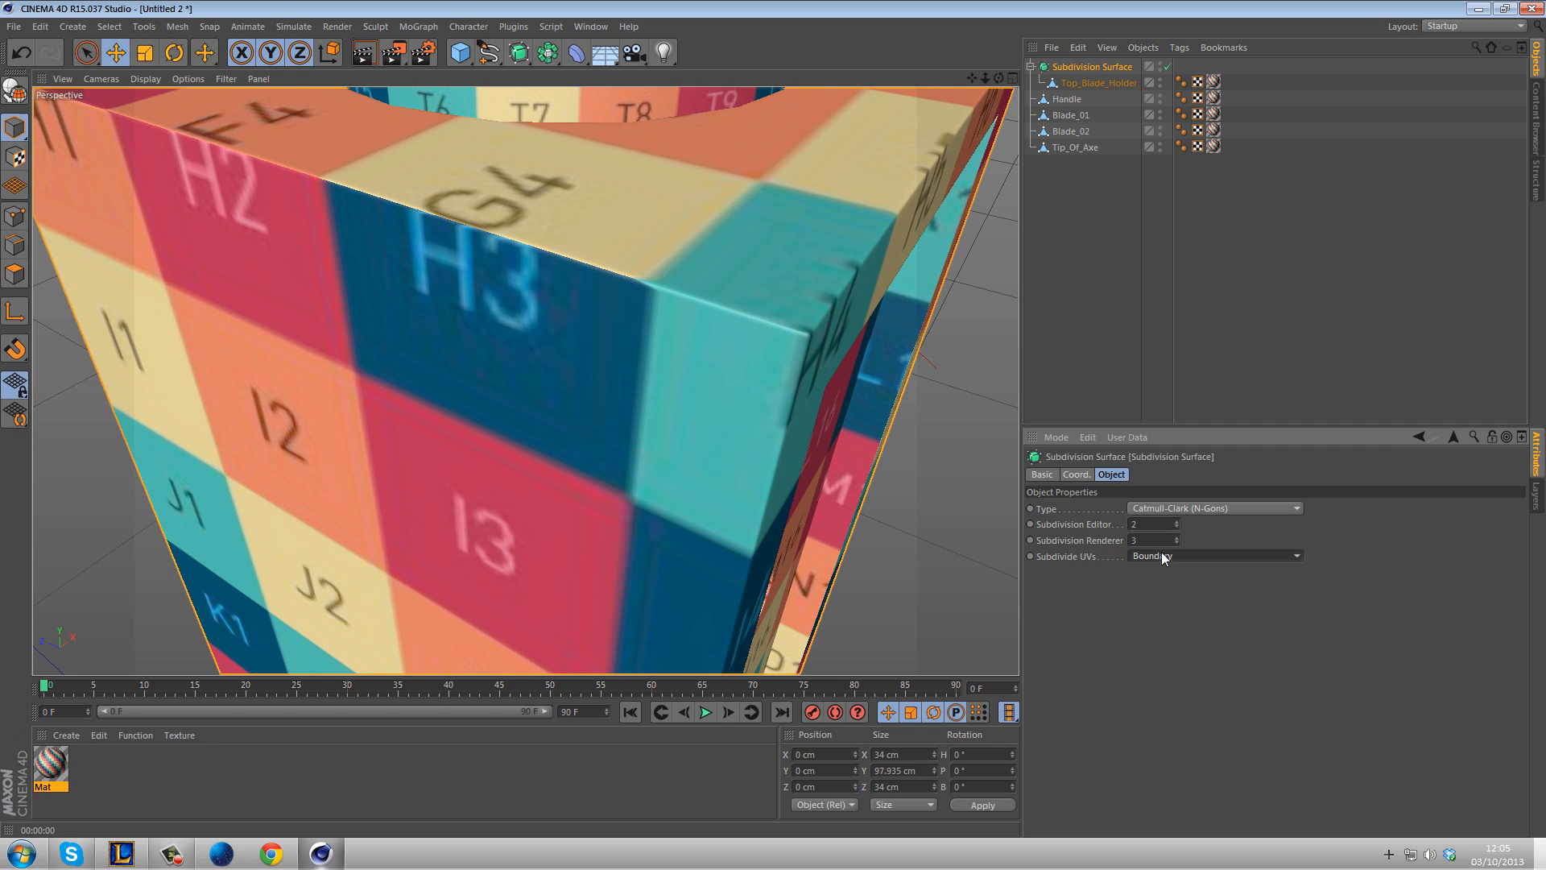
pyautogui.click(1161, 571)
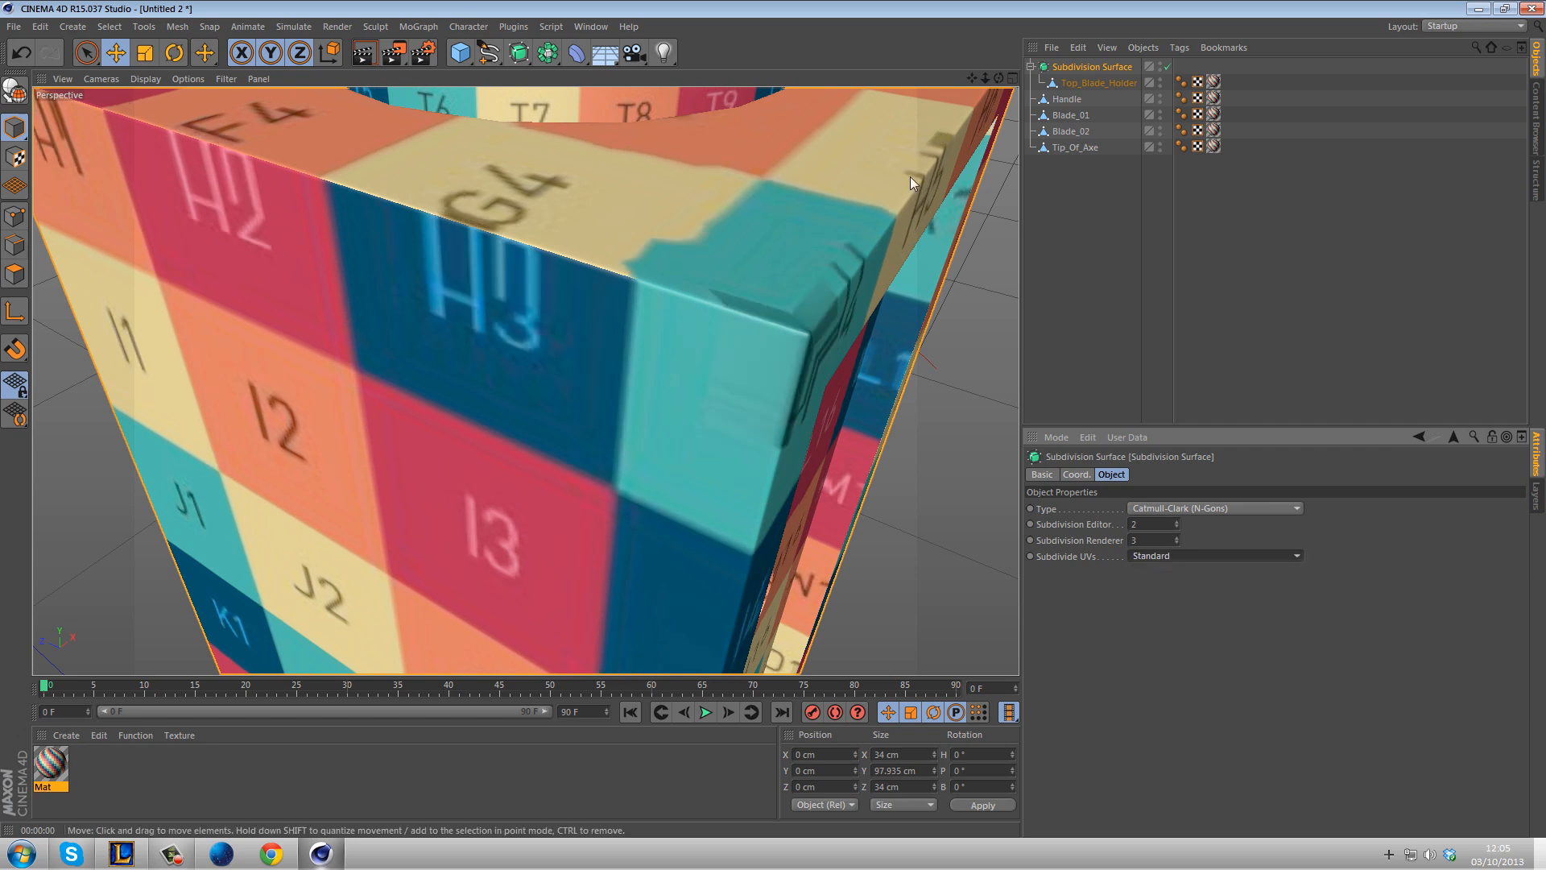
# - Set Subdivide UVs to Edge and Subdivision Editor to 3, then render the holder's corner
pyautogui.click(1204, 555)
pyautogui.click(1196, 600)
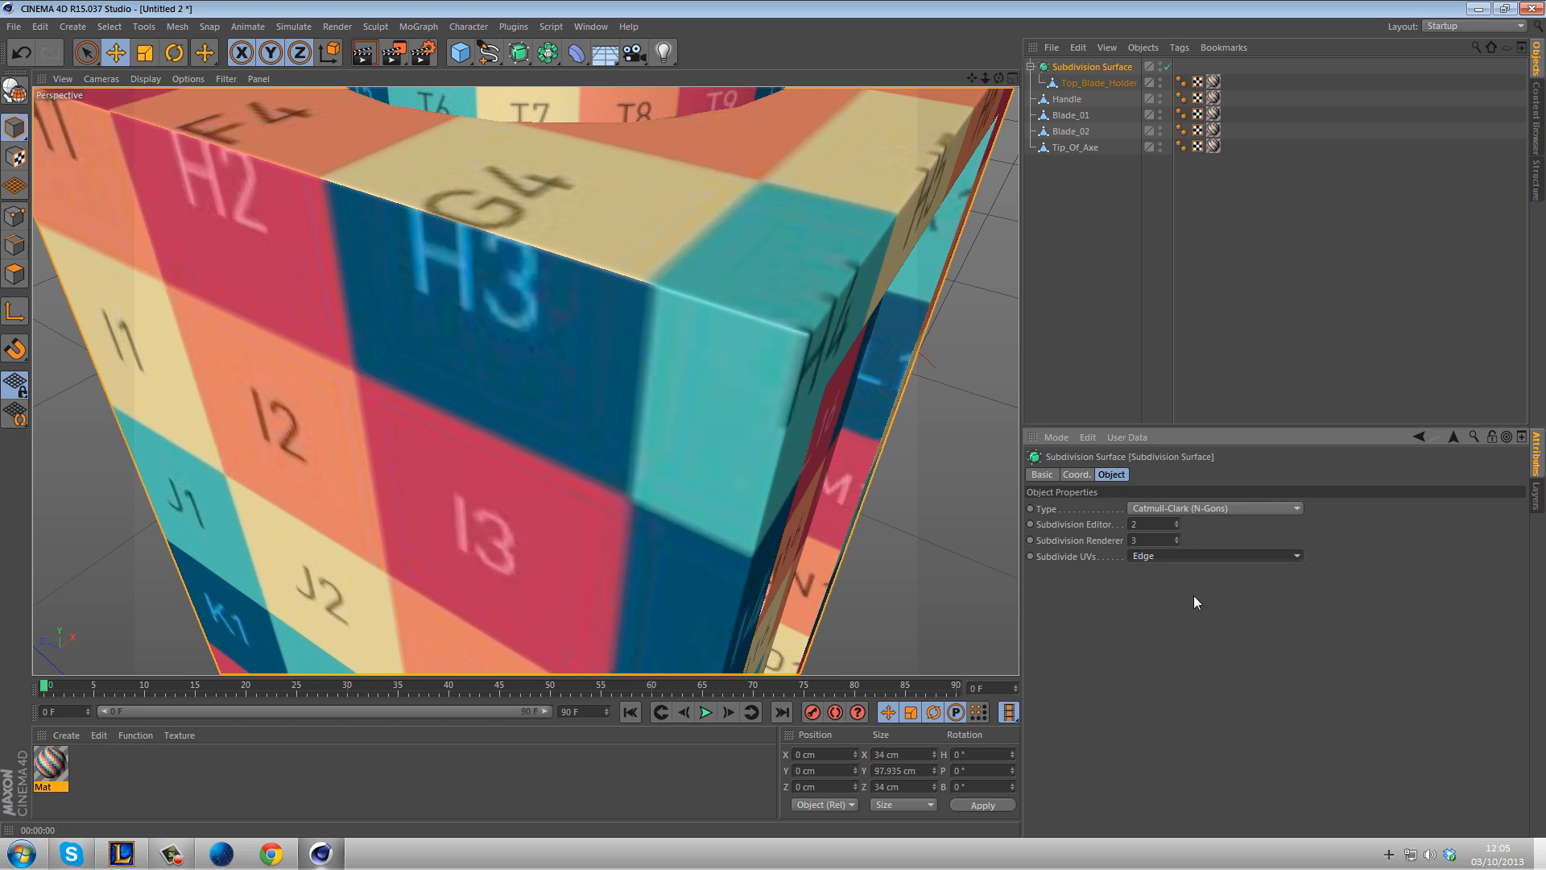
pyautogui.click(1176, 521)
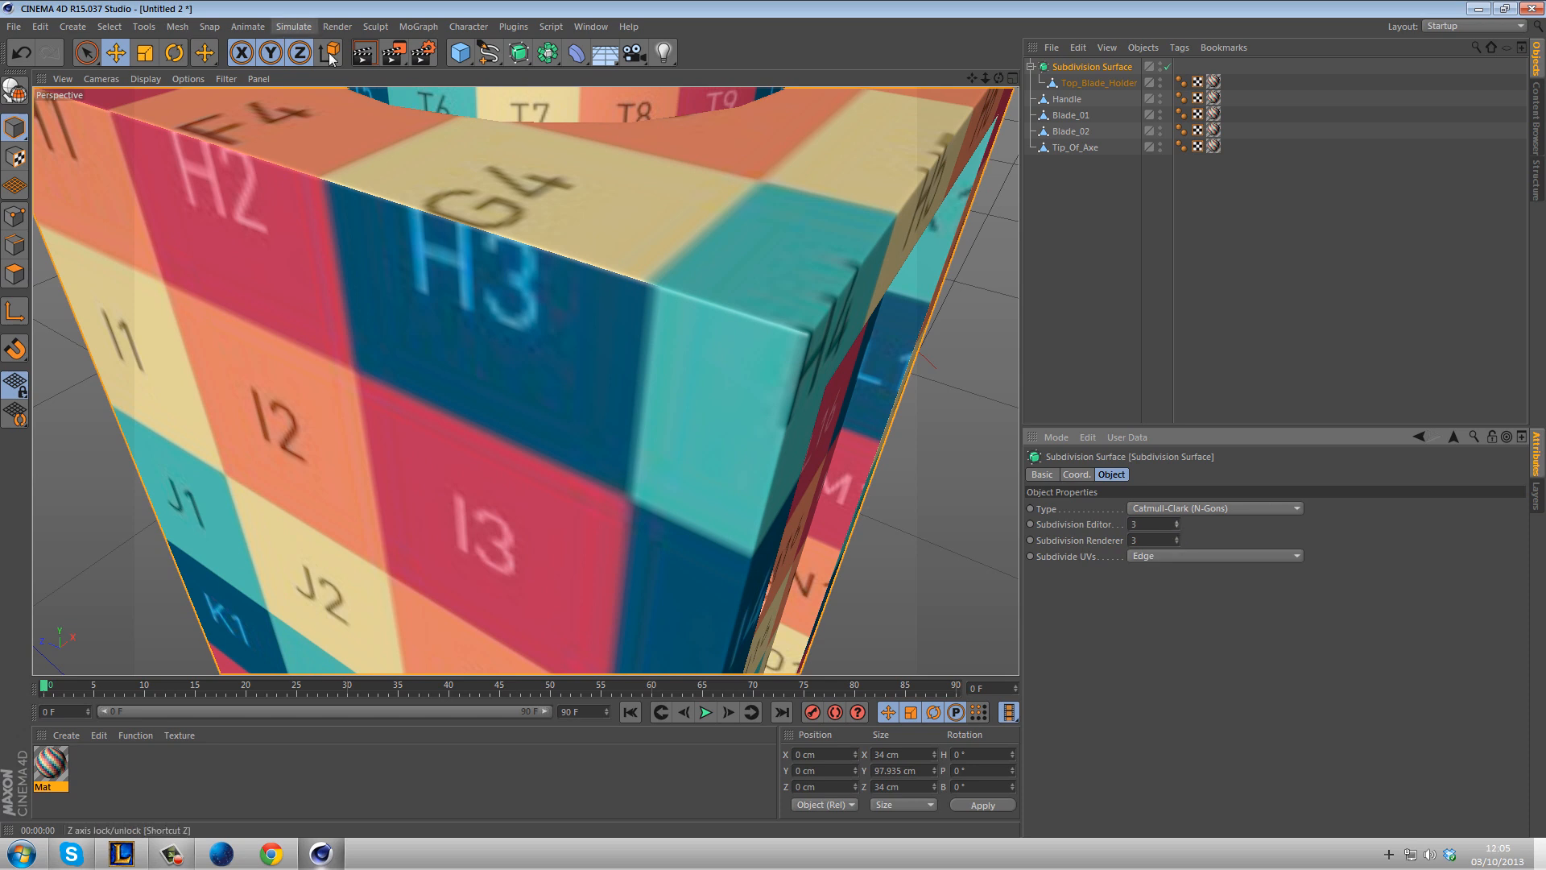
pyautogui.click(366, 56)
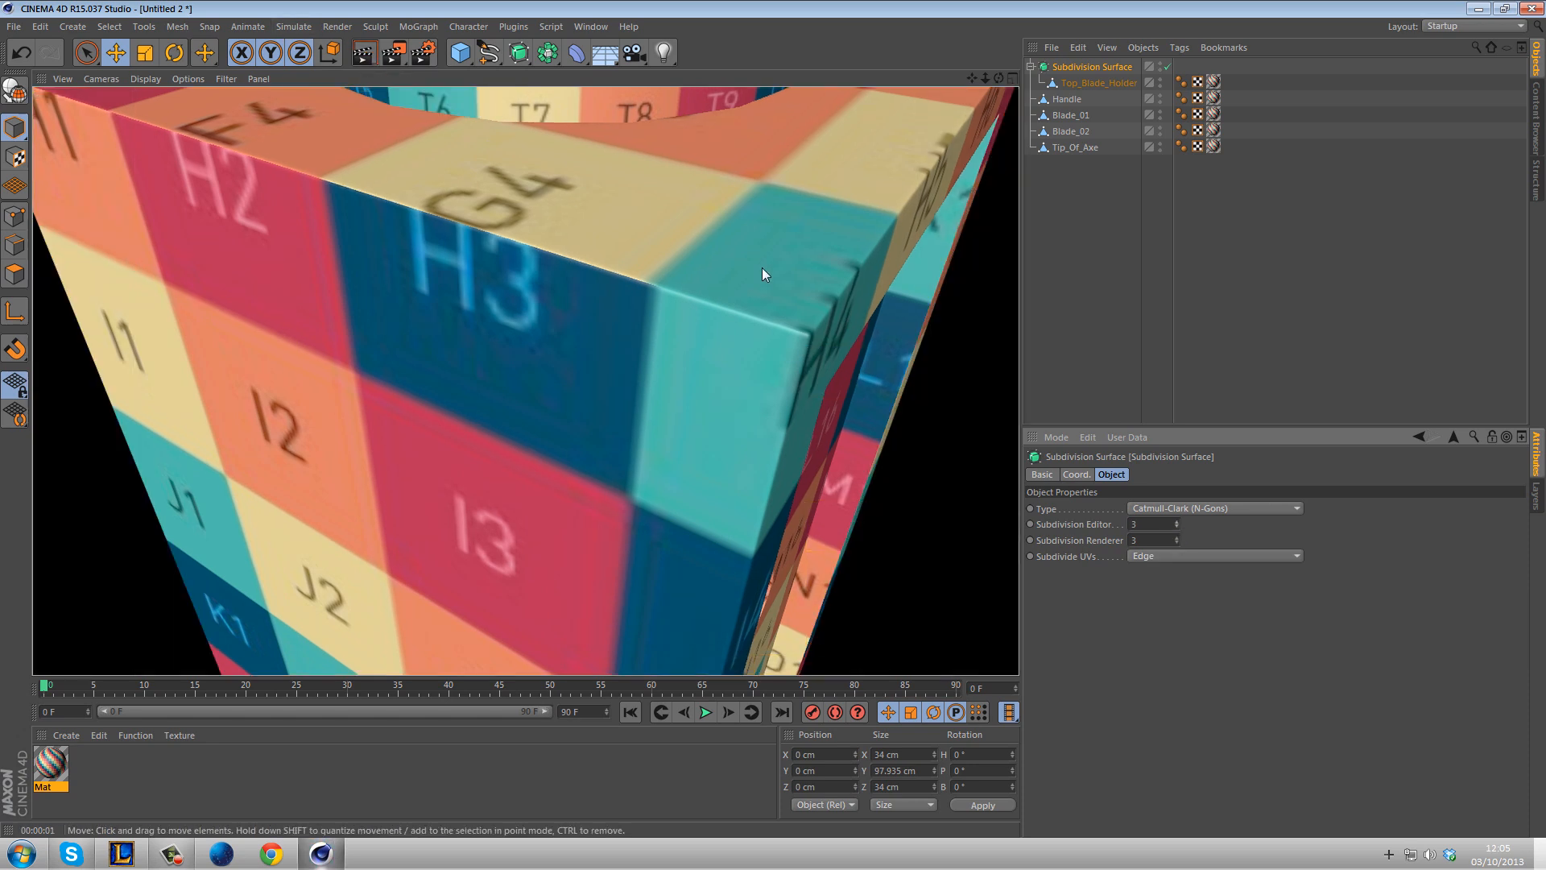
pyautogui.scroll(-1, 761, 267)
pyautogui.scroll(-5, 816, 288)
pyautogui.keyDown('alt'); pyautogui.moveTo(883, 425); pyautogui.dragTo(657, 270); pyautogui.keyUp('alt')
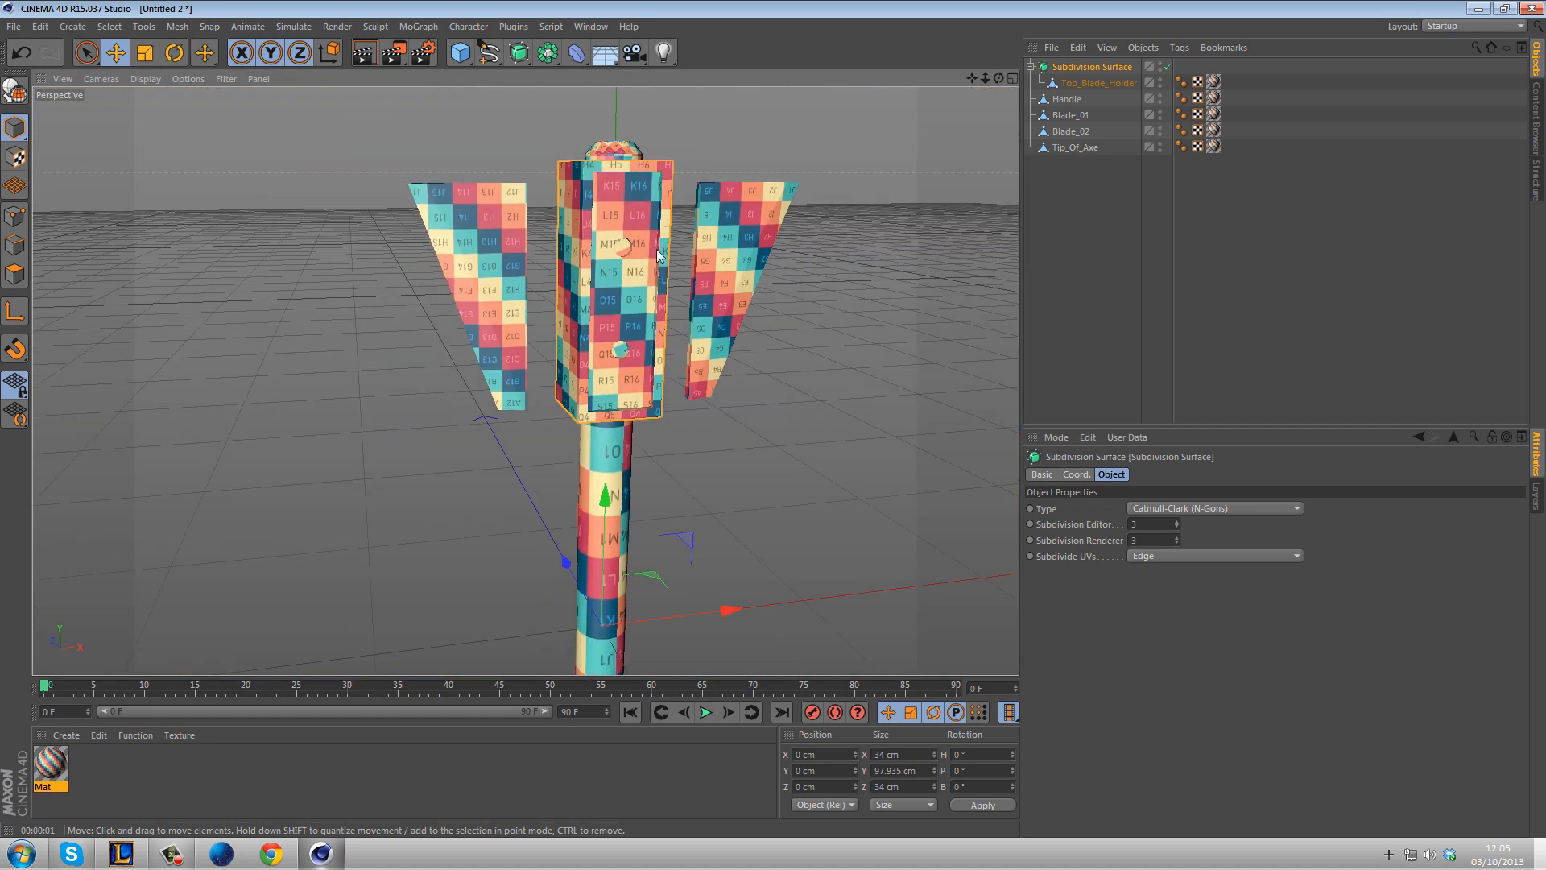